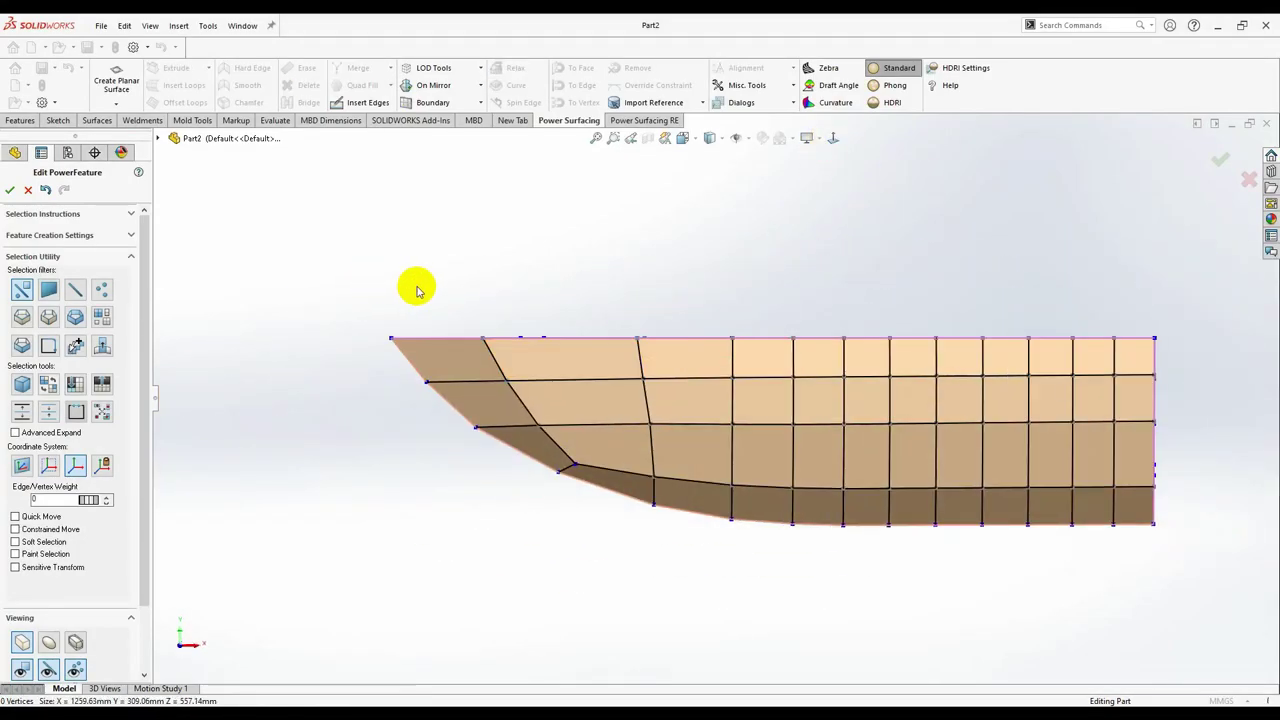
Spin a hull-side edge near the nose and add a new edge loop to the hull.
{"action": "left_click_drag", "start_coordinate": [357, 248], "coordinate": [744, 355]}
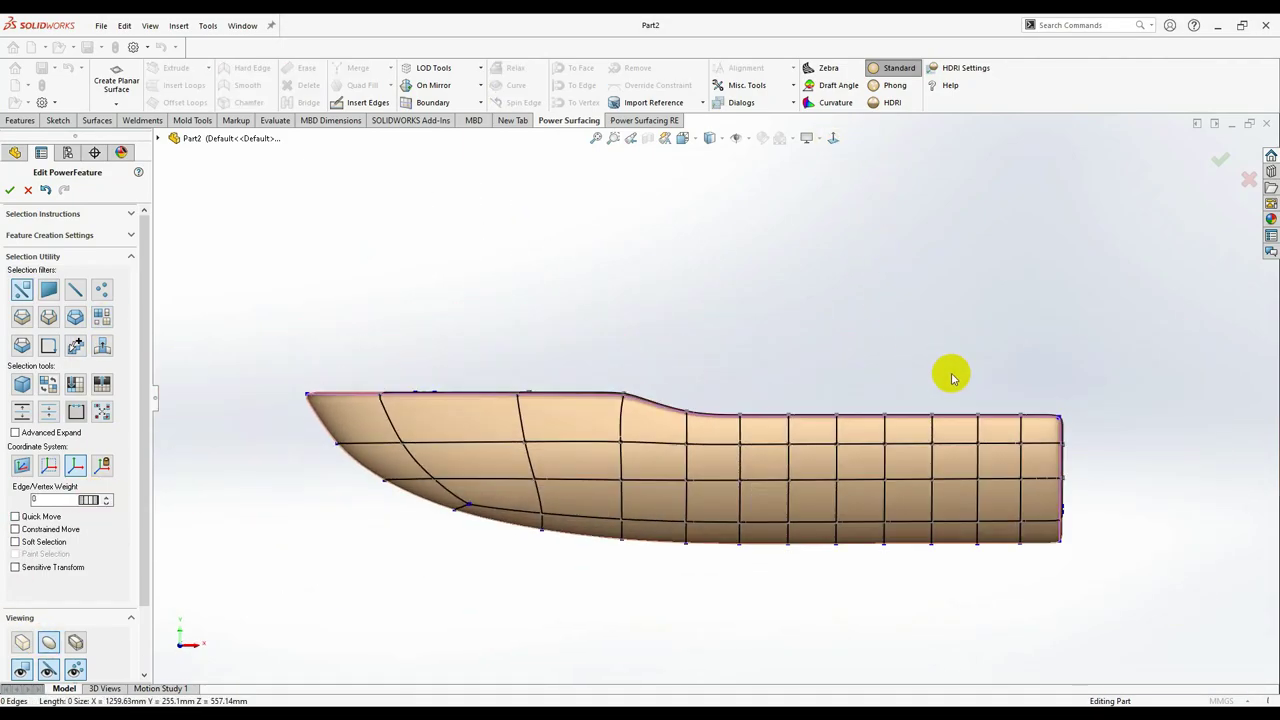
{"action": "left_click", "coordinate": [637, 537]}
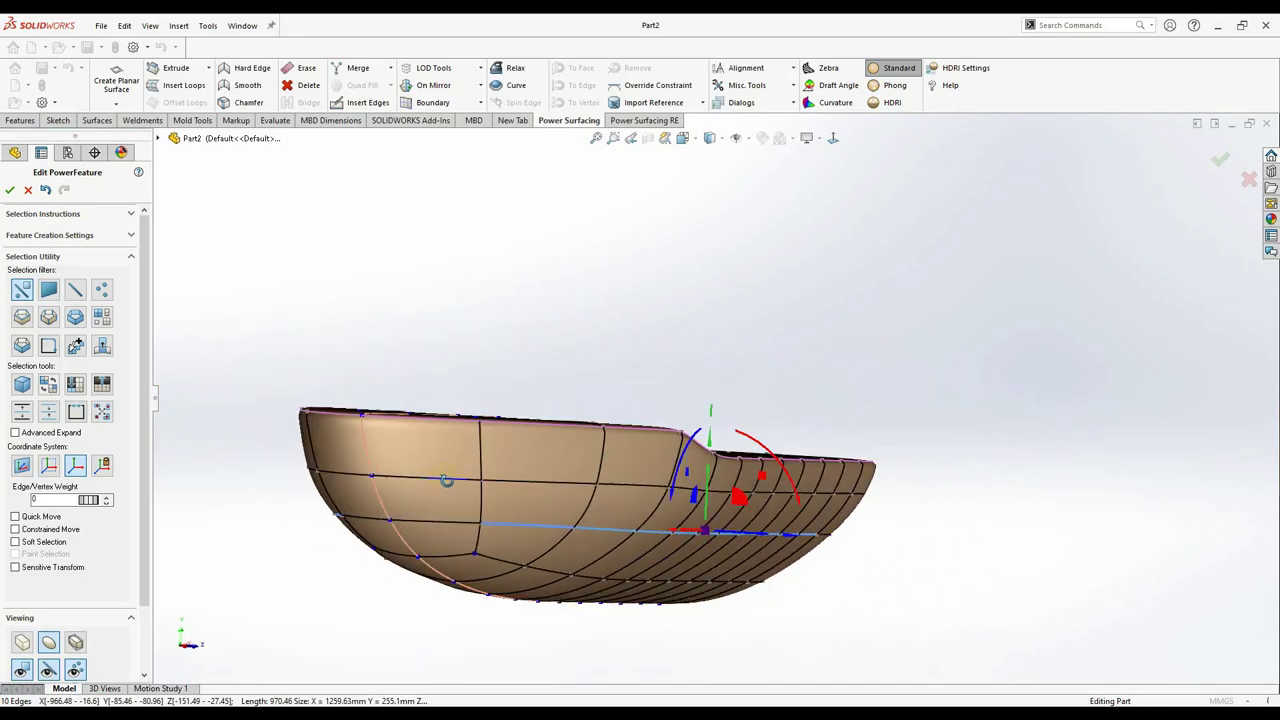
{"action": "middle_click_drag", "start_coordinate": [637, 537], "coordinate": [500, 588]}
{"action": "left_click", "coordinate": [510, 108]}
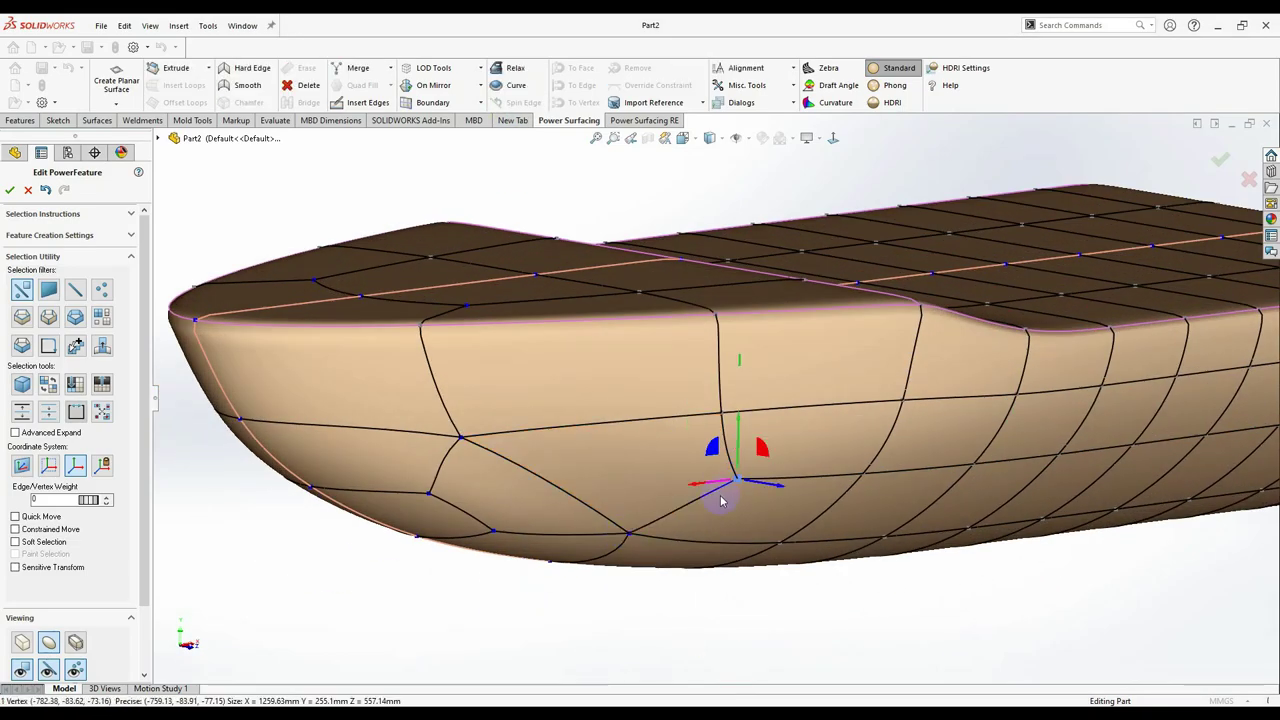
{"action": "middle_click_drag", "start_coordinate": [723, 494], "coordinate": [694, 574]}
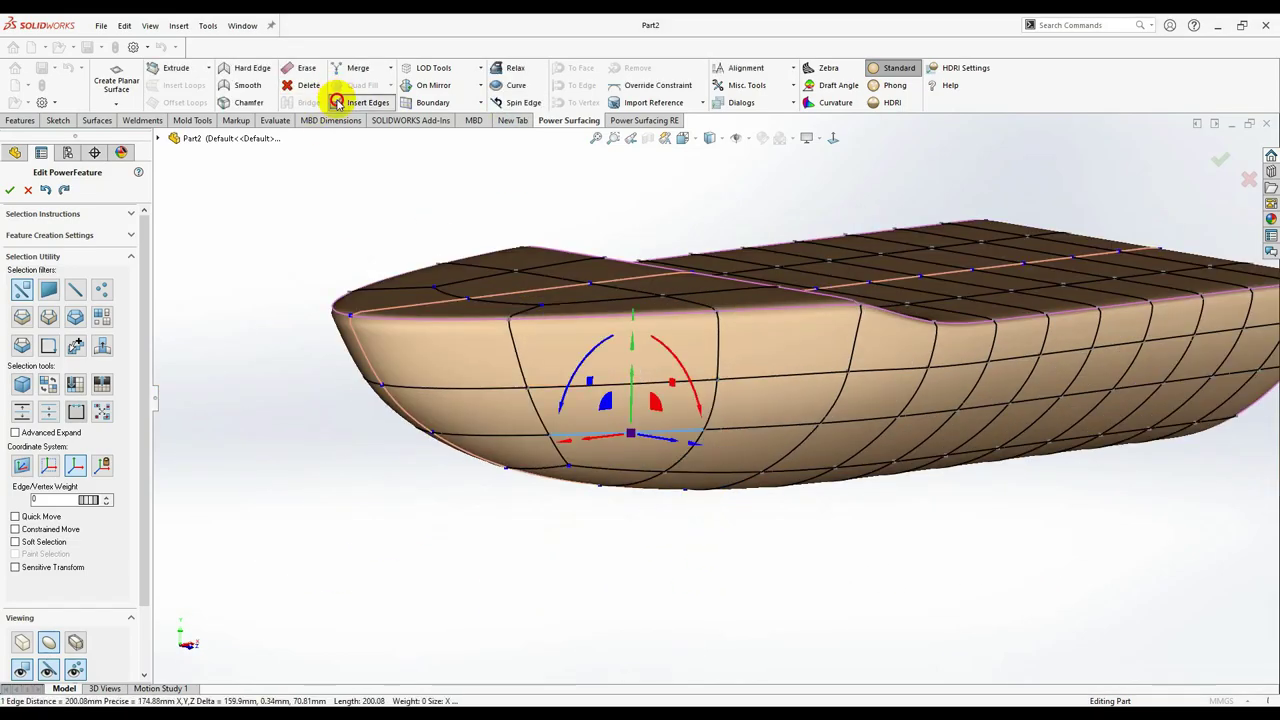
{"action": "left_click", "coordinate": [337, 103]}
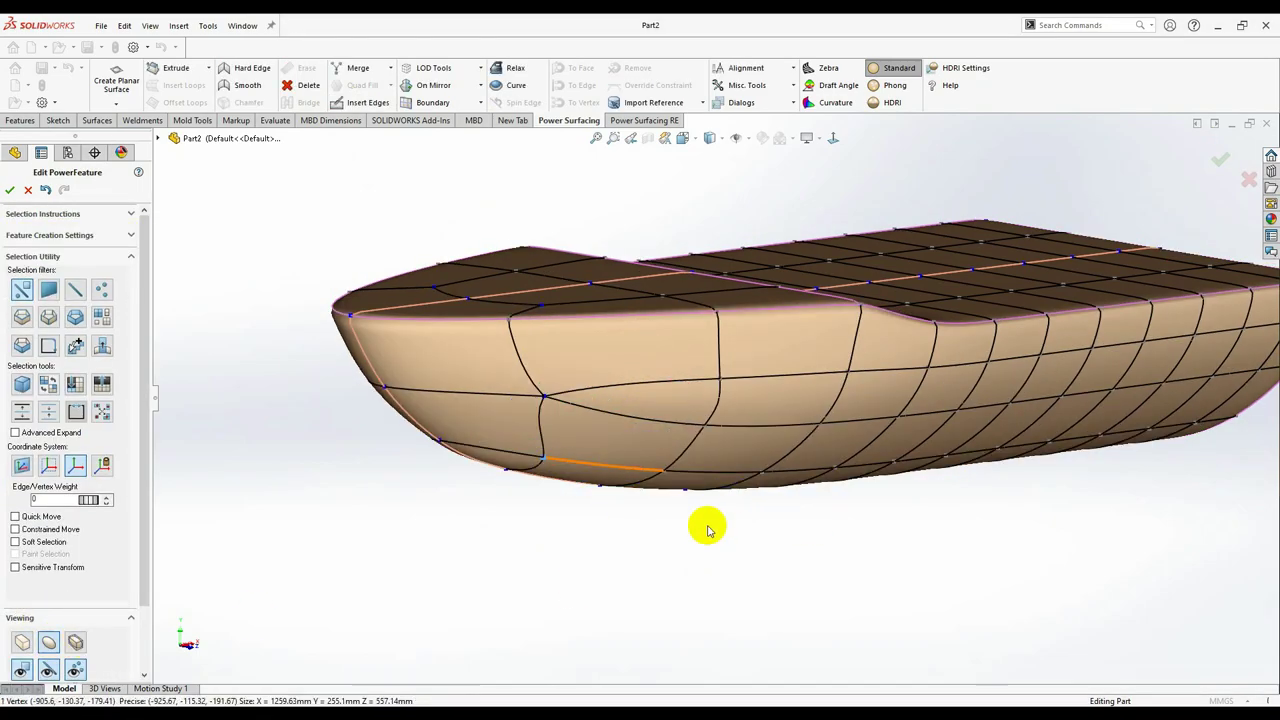
Switch to a straight side view (Ctrl+1) and start Insert Edges on the side panel.
{"action": "middle_click_drag", "start_coordinate": [707, 530], "coordinate": [777, 406]}
{"action": "scroll", "coordinate": [777, 406], "scroll_direction": "up", "scroll_amount": 2}
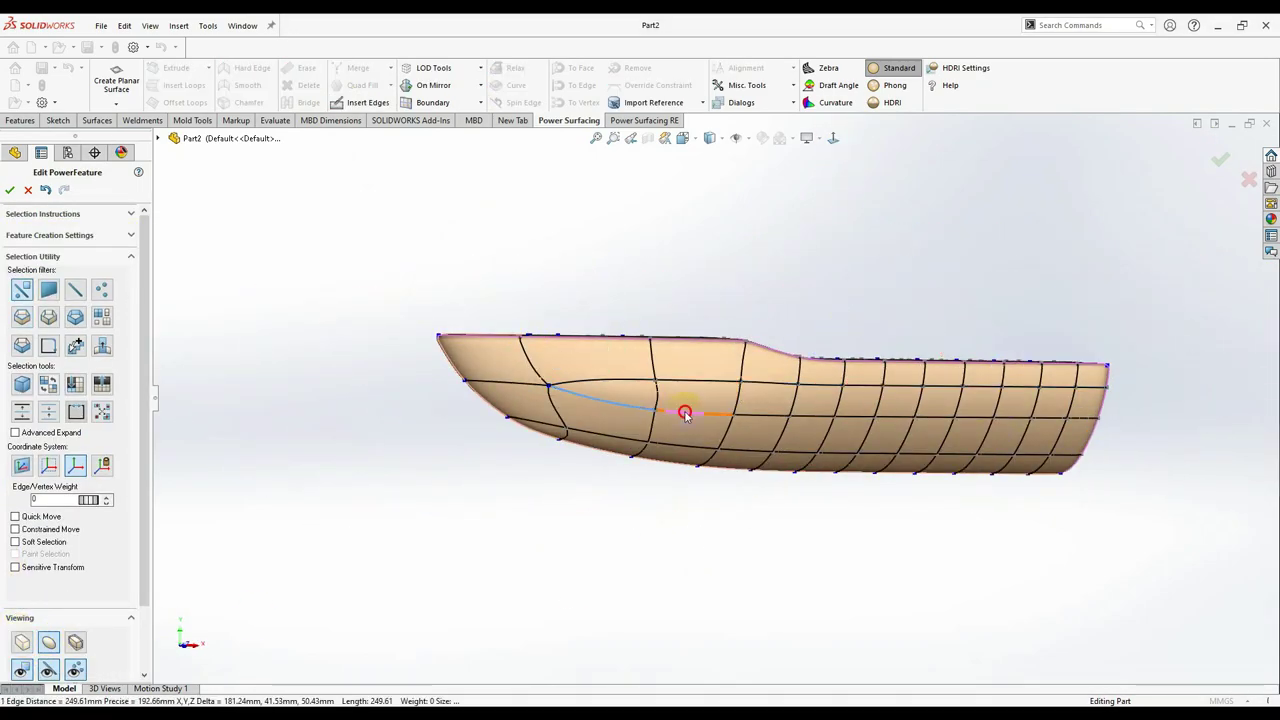
{"action": "middle_click_drag", "start_coordinate": [990, 410], "coordinate": [734, 509]}
{"action": "left_click", "coordinate": [734, 509]}
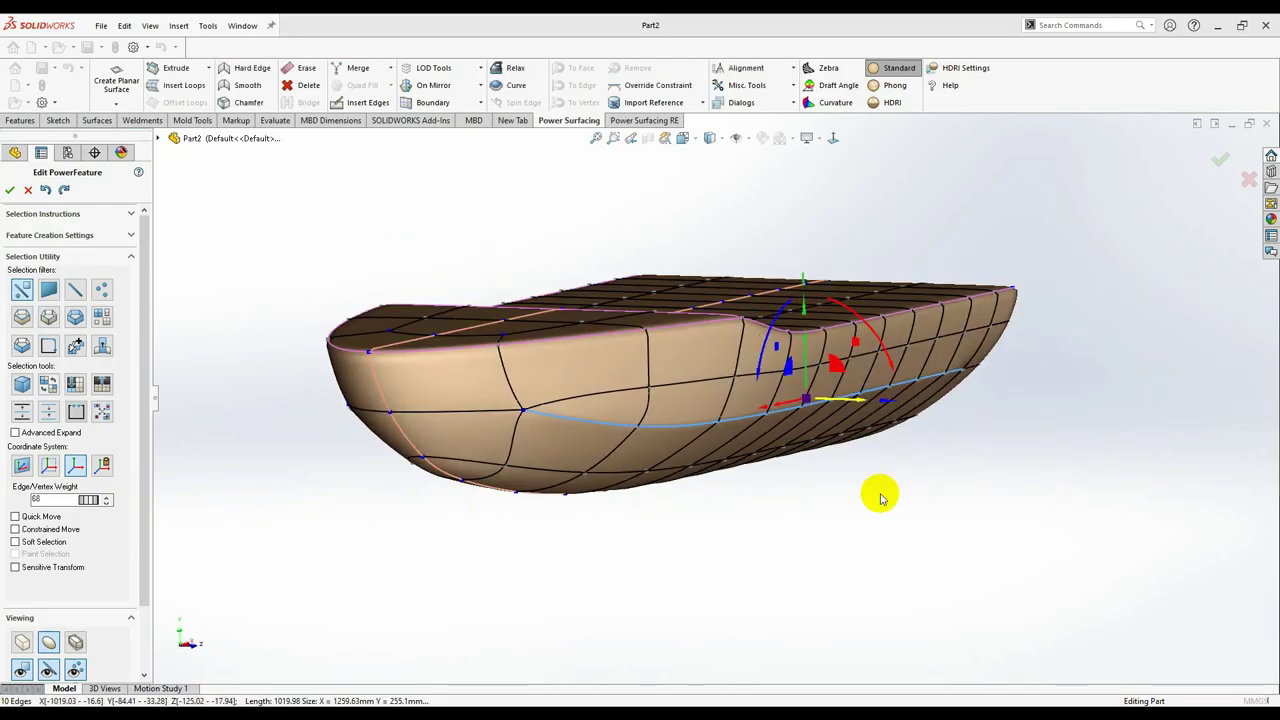
{"action": "key", "text": "ctrl+1"}
{"action": "key", "text": "Return"}
Finish the new edge across the hull side panel and view the smooth surface.
{"action": "left_click", "coordinate": [1037, 488]}
{"action": "left_click", "coordinate": [970, 465]}
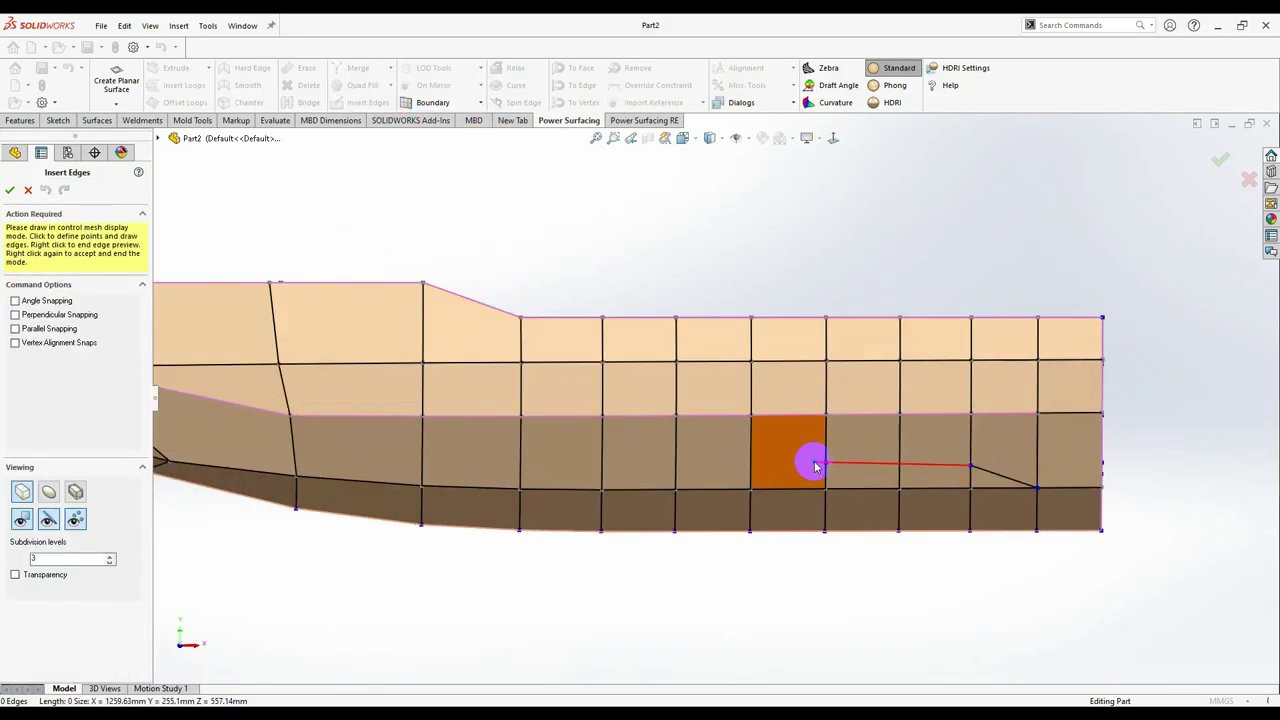
{"action": "left_click", "coordinate": [520, 466]}
{"action": "middle_click_drag", "start_coordinate": [520, 466], "coordinate": [342, 432]}
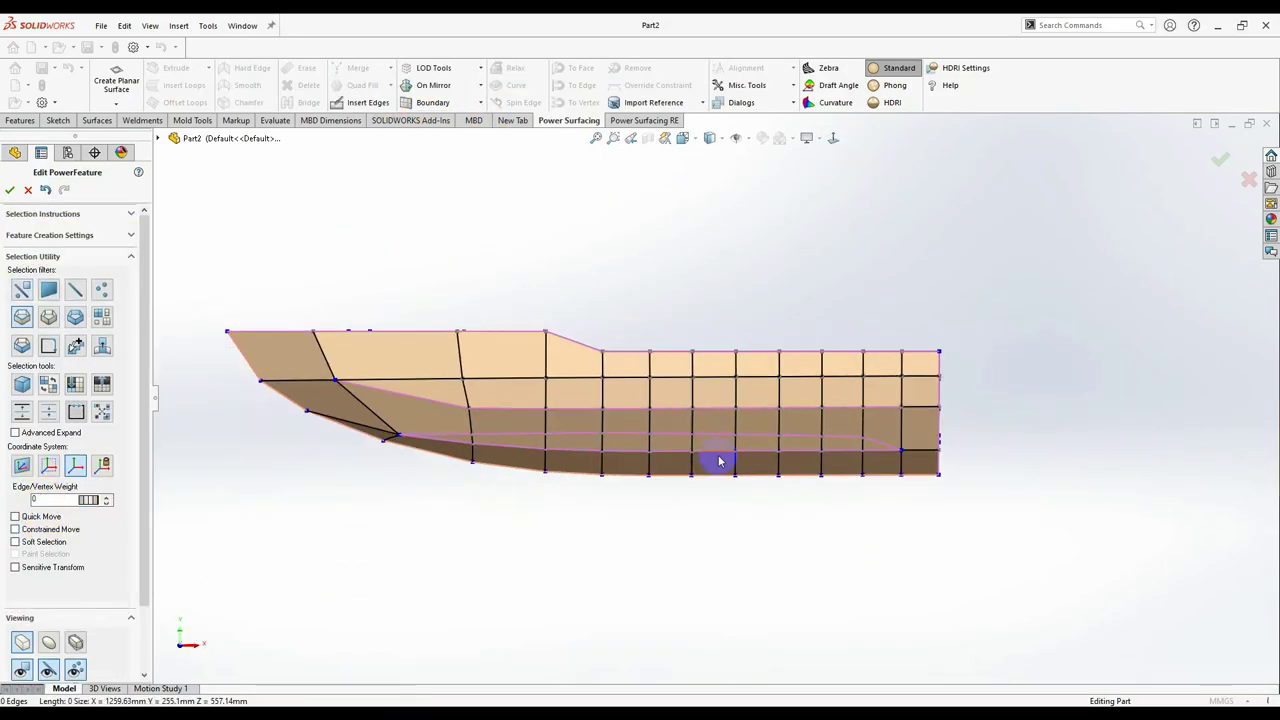
{"action": "mouse_move", "coordinate": [857, 434]}
{"action": "middle_mouse_down"}
{"action": "mouse_move", "coordinate": [843, 394]}
{"action": "mouse_move", "coordinate": [971, 471]}
{"action": "mouse_move", "coordinate": [594, 291]}
{"action": "mouse_move", "coordinate": [564, 563]}
{"action": "mouse_move", "coordinate": [523, 480]}
{"action": "mouse_move", "coordinate": [457, 543]}
{"action": "mouse_move", "coordinate": [263, 517]}
{"action": "mouse_move", "coordinate": [326, 497]}
{"action": "middle_mouse_up"}
{"action": "key", "text": "Tab"}
{"action": "key", "text": "Tab"}
{"action": "key", "text": "Tab"}
Pull the nose tip down about 23 mm and reshape the front deck edge with soft falloff.
{"action": "mouse_move", "coordinate": [141, 514]}
{"action": "middle_mouse_down"}
{"action": "mouse_move", "coordinate": [369, 543]}
{"action": "mouse_move", "coordinate": [969, 263]}
{"action": "mouse_move", "coordinate": [868, 343]}
{"action": "middle_mouse_up"}
{"action": "scroll", "coordinate": [288, 338], "scroll_direction": "down", "scroll_amount": 3}
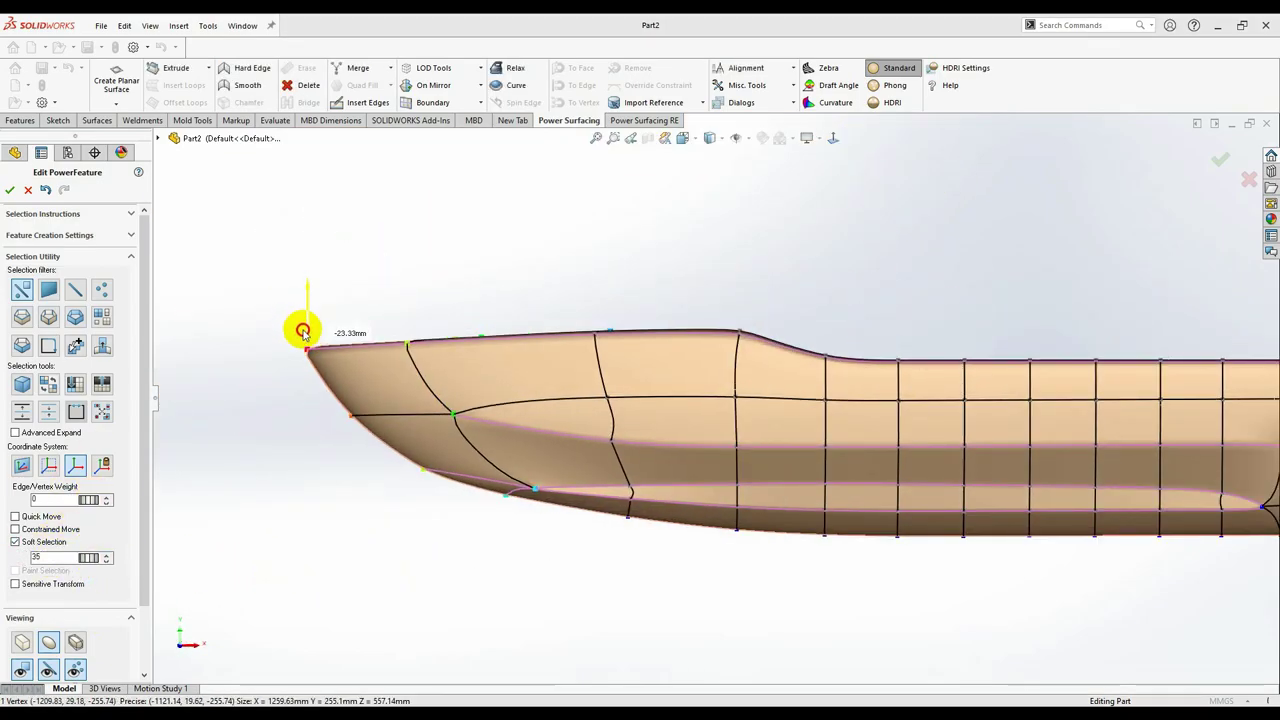
{"action": "mouse_move", "coordinate": [300, 326]}
{"action": "middle_mouse_down"}
{"action": "mouse_move", "coordinate": [480, 340]}
{"action": "mouse_move", "coordinate": [457, 323]}
{"action": "mouse_move", "coordinate": [834, 141]}
{"action": "mouse_move", "coordinate": [446, 410]}
{"action": "middle_mouse_up"}
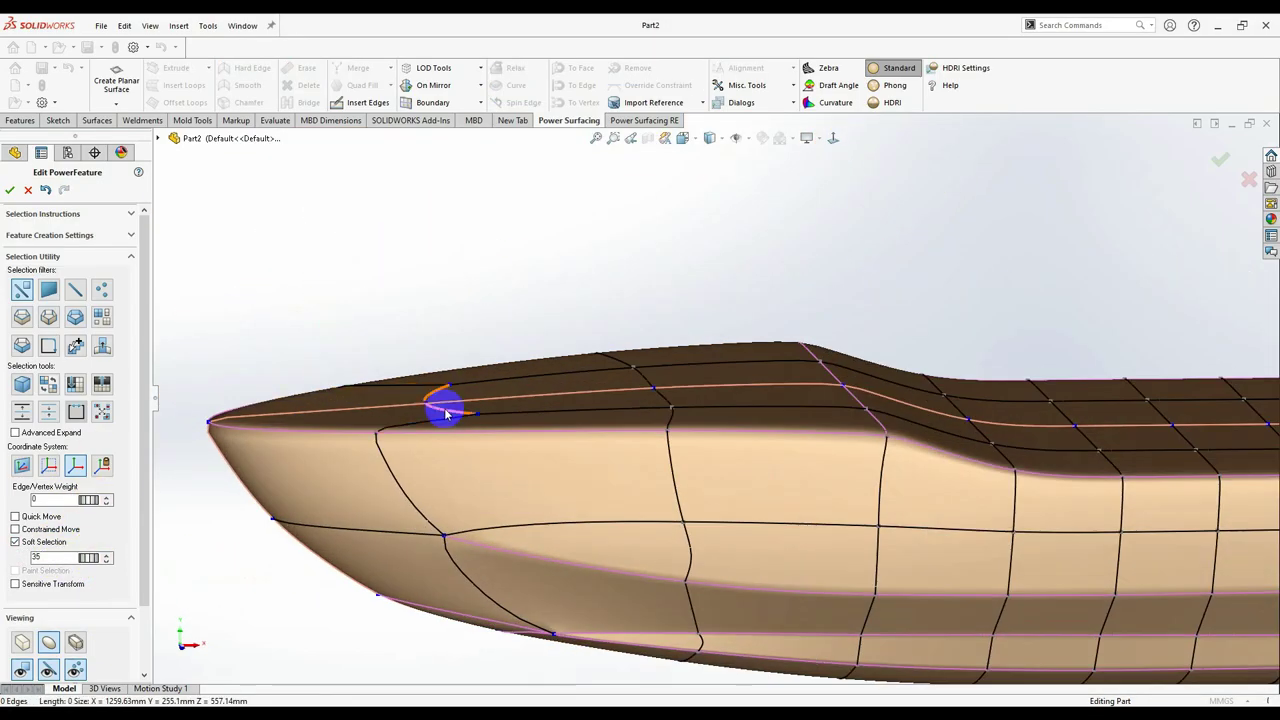
{"action": "scroll", "coordinate": [429, 323], "scroll_direction": "up", "scroll_amount": 3}
{"action": "left_click", "coordinate": [635, 329]}
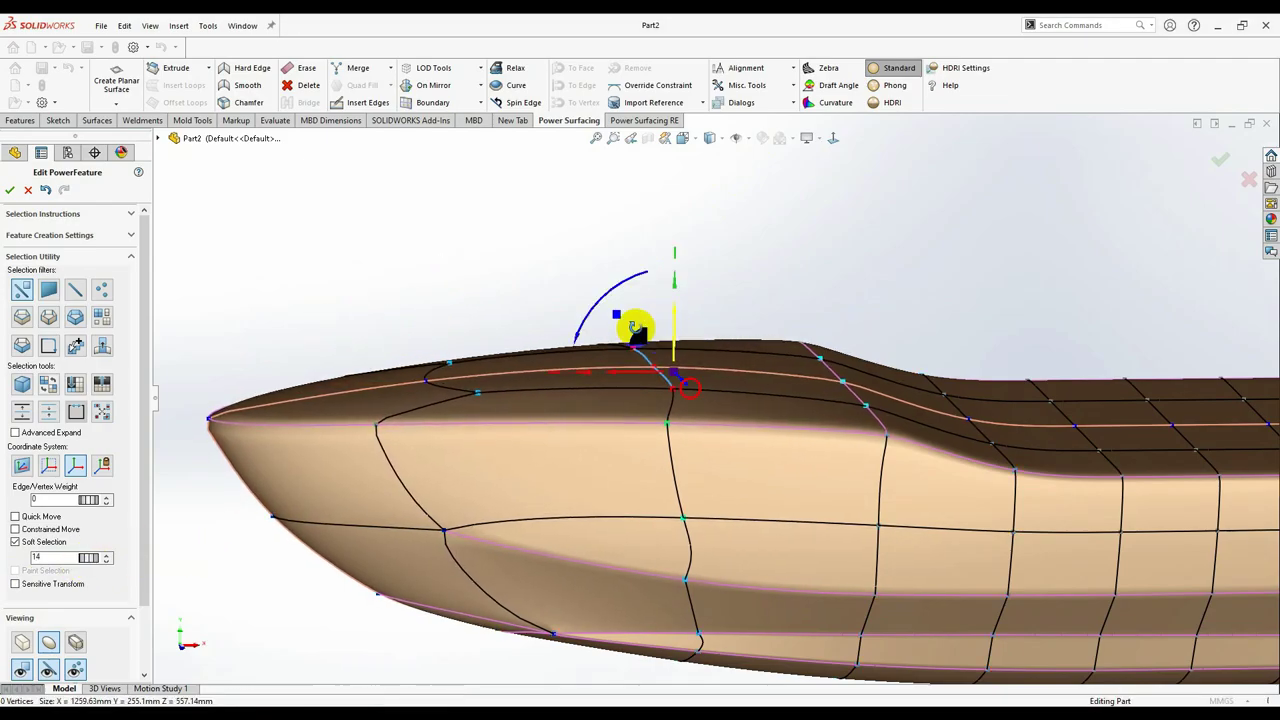
{"action": "mouse_move", "coordinate": [635, 329]}
{"action": "middle_mouse_down"}
{"action": "mouse_move", "coordinate": [923, 277]}
{"action": "mouse_move", "coordinate": [981, 566]}
{"action": "middle_mouse_up"}
Select front-profile vertices in front view and place the first point of a new deck edge.
{"action": "left_click", "coordinate": [833, 138]}
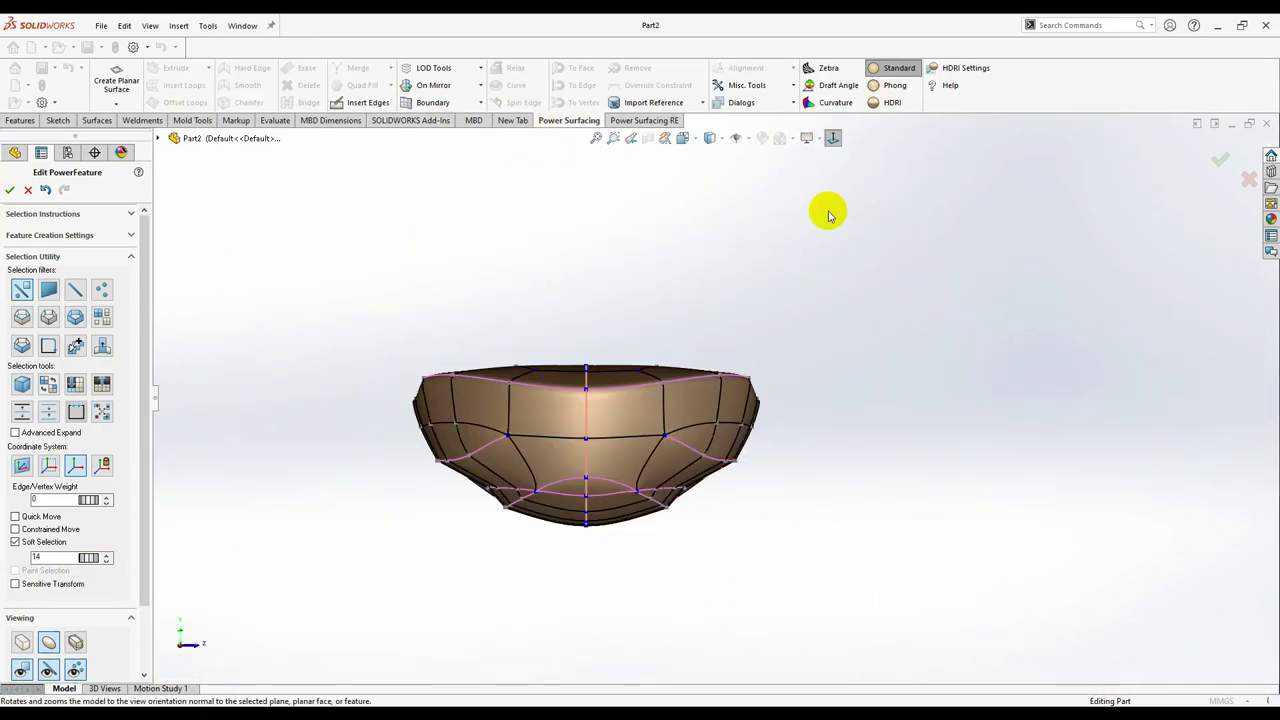
{"action": "left_click", "coordinate": [707, 380]}
{"action": "mouse_move", "coordinate": [695, 418]}
{"action": "middle_mouse_down"}
{"action": "mouse_move", "coordinate": [643, 528]}
{"action": "mouse_move", "coordinate": [808, 486]}
{"action": "middle_mouse_up"}
{"action": "mouse_move", "coordinate": [597, 530]}
{"action": "middle_mouse_down"}
{"action": "mouse_move", "coordinate": [743, 414]}
{"action": "mouse_move", "coordinate": [737, 280]}
{"action": "mouse_move", "coordinate": [723, 291]}
{"action": "middle_mouse_up"}
{"action": "left_click", "coordinate": [747, 286]}
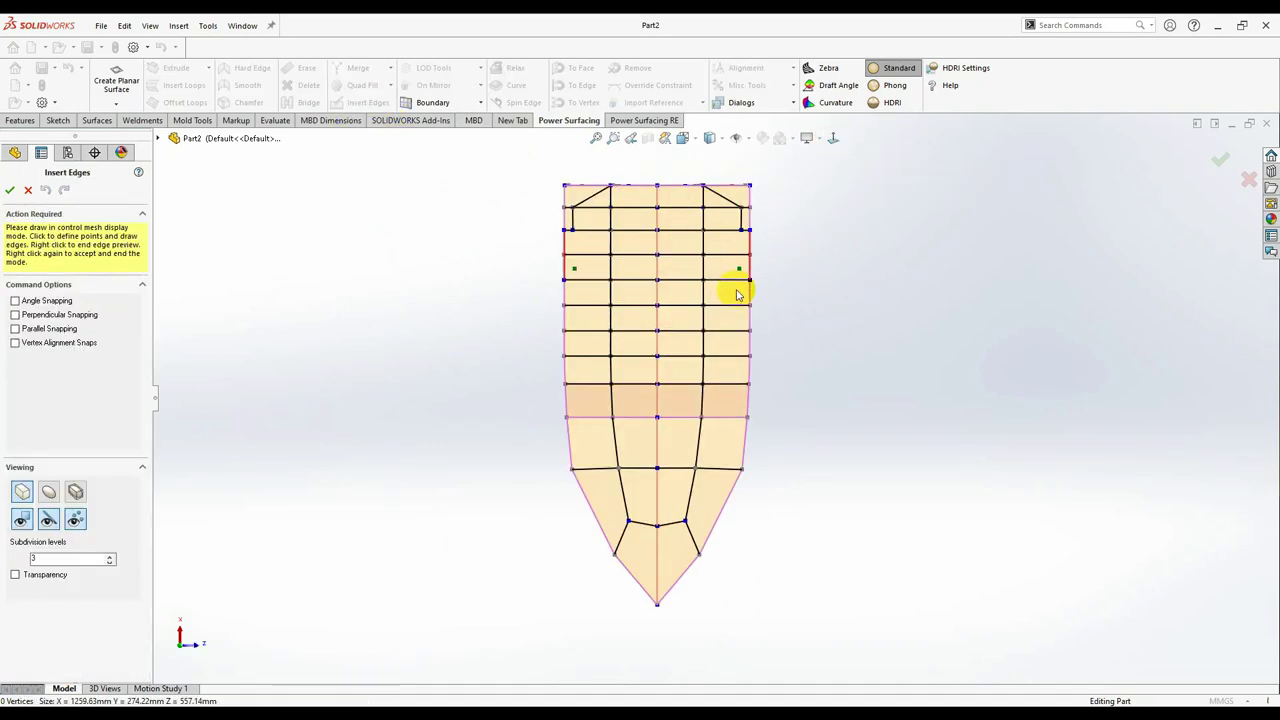
Place new deck edges outlining the recessed footwells.
{"action": "scroll", "coordinate": [737, 290], "scroll_direction": "down", "scroll_amount": 3}
{"action": "left_click", "coordinate": [735, 282]}
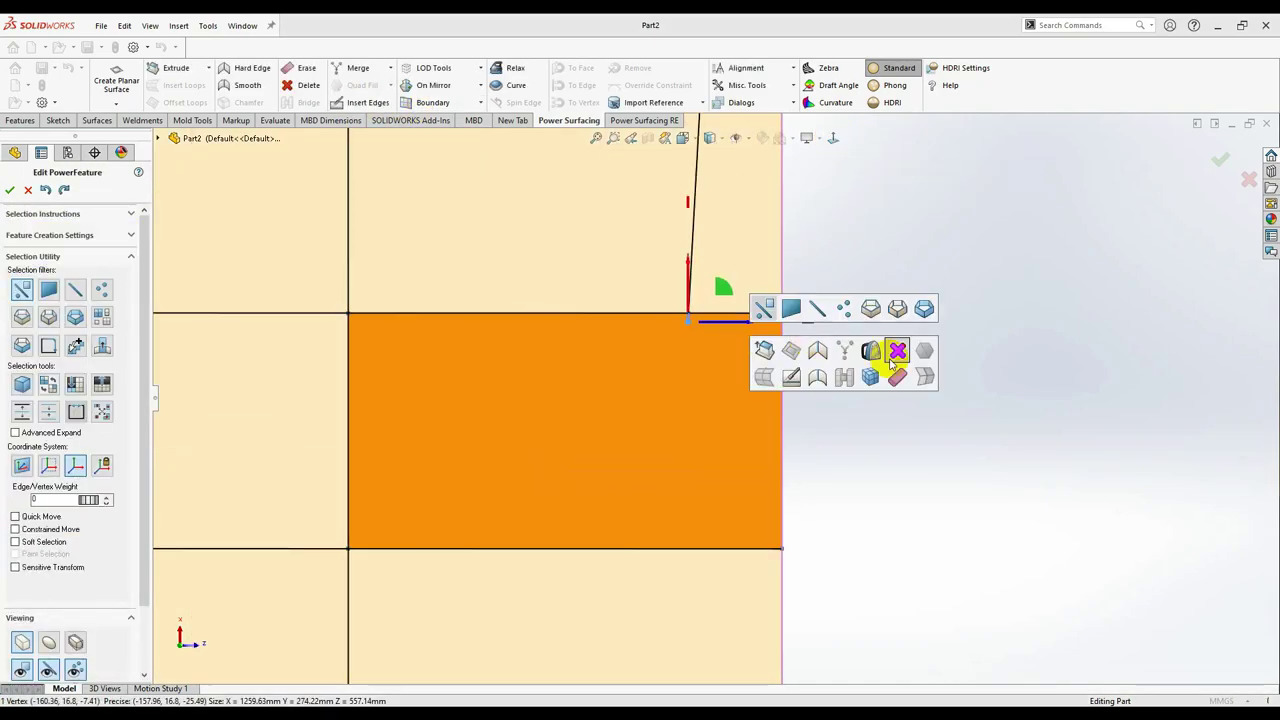
{"action": "scroll", "coordinate": [702, 525], "scroll_direction": "down", "scroll_amount": 3}
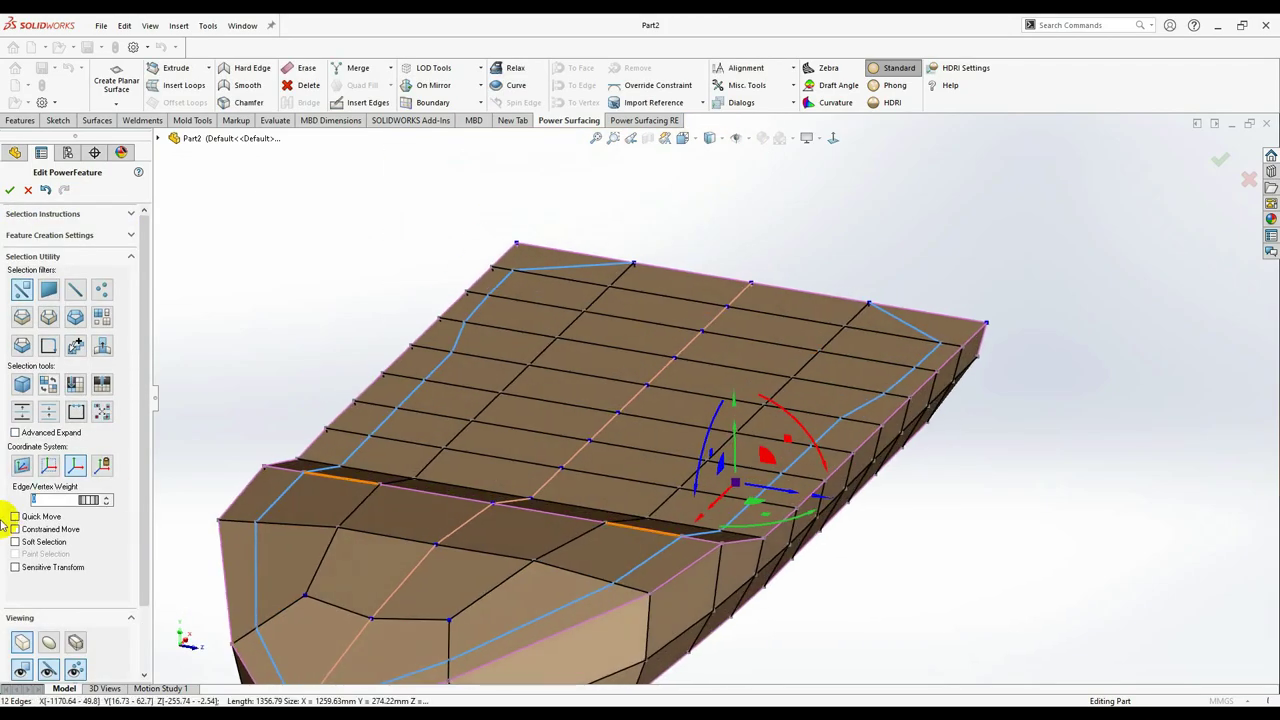
{"action": "left_click", "coordinate": [37, 650]}
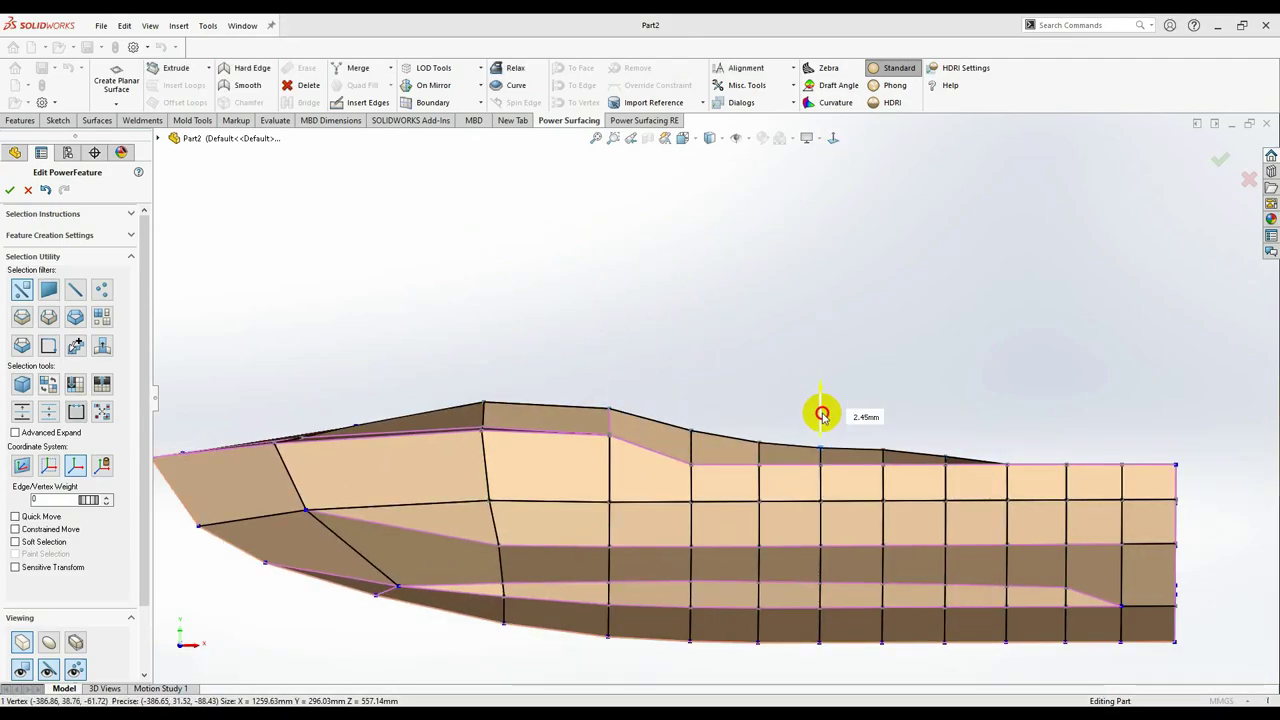
{"action": "left_click", "coordinate": [826, 137]}
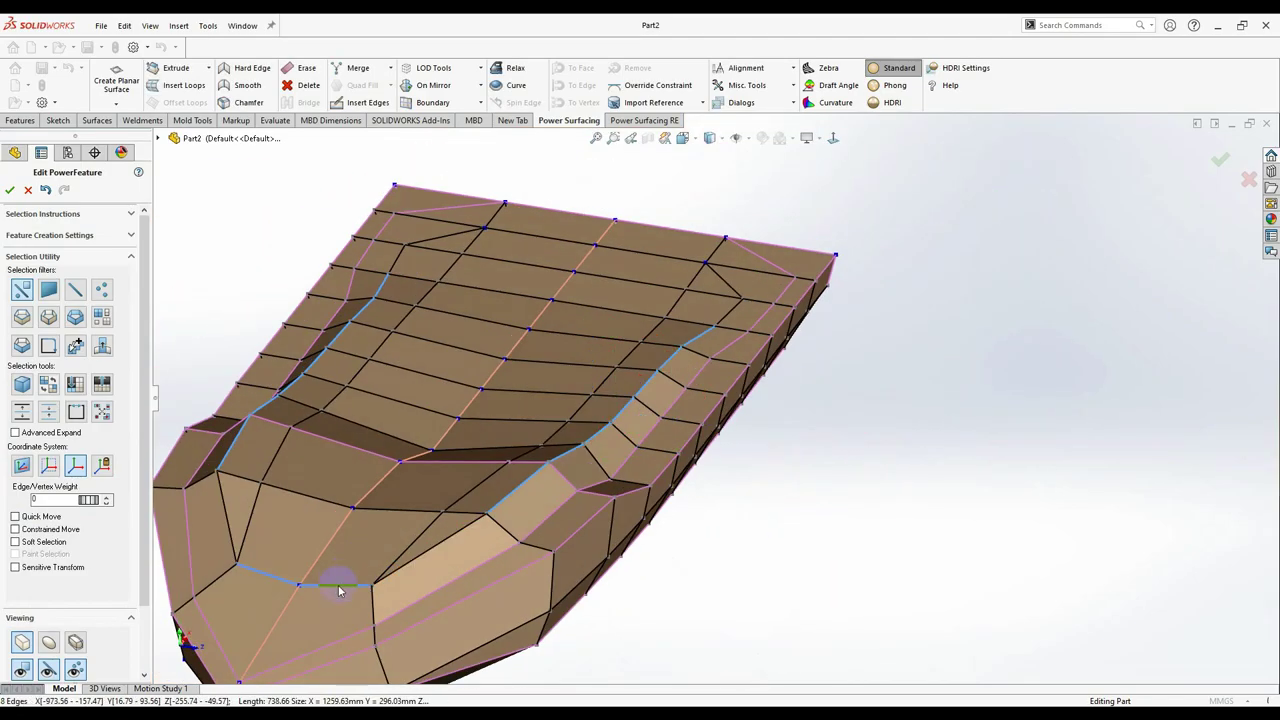
{"action": "left_click", "coordinate": [339, 591], "text": "ctrl"}
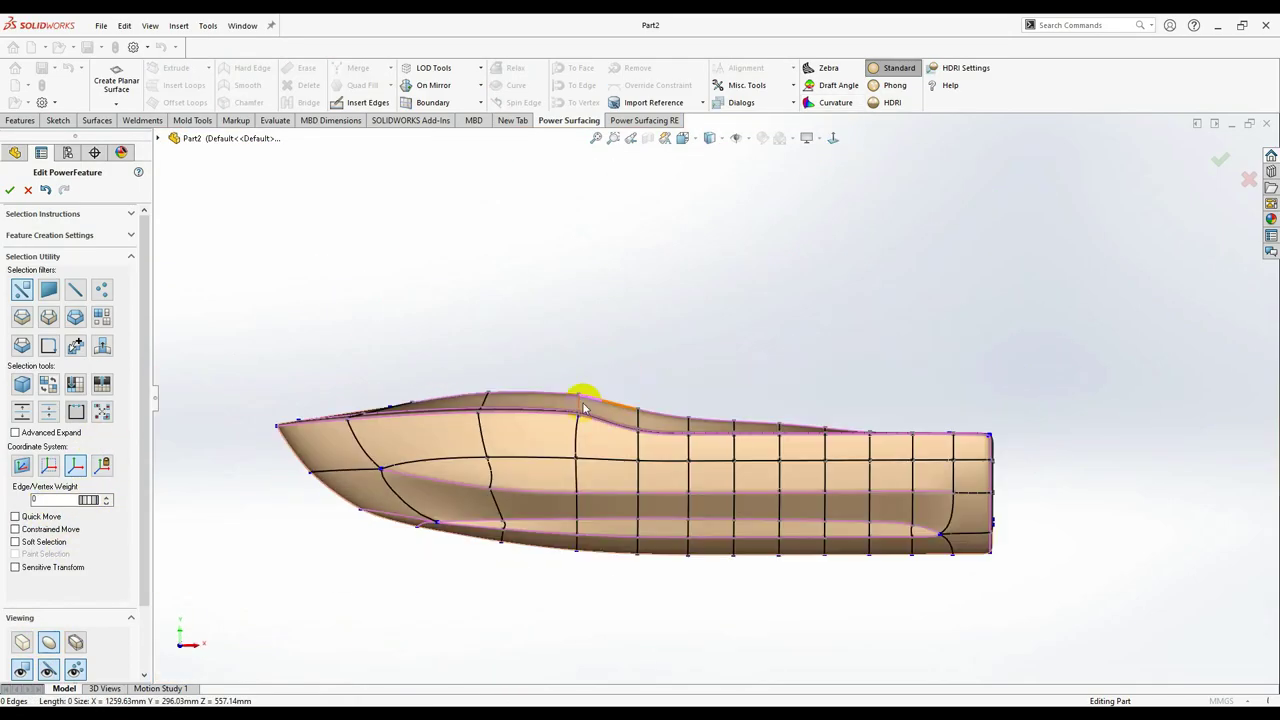
Select deck vertices and rear edge loops and raise them into a seat hump.
{"action": "scroll", "coordinate": [654, 409], "scroll_direction": "down", "scroll_amount": 3}
{"action": "left_click", "coordinate": [868, 416]}
{"action": "scroll", "coordinate": [609, 357], "scroll_direction": "up", "scroll_amount": 3}
{"action": "scroll", "coordinate": [689, 346], "scroll_direction": "up", "scroll_amount": 2}
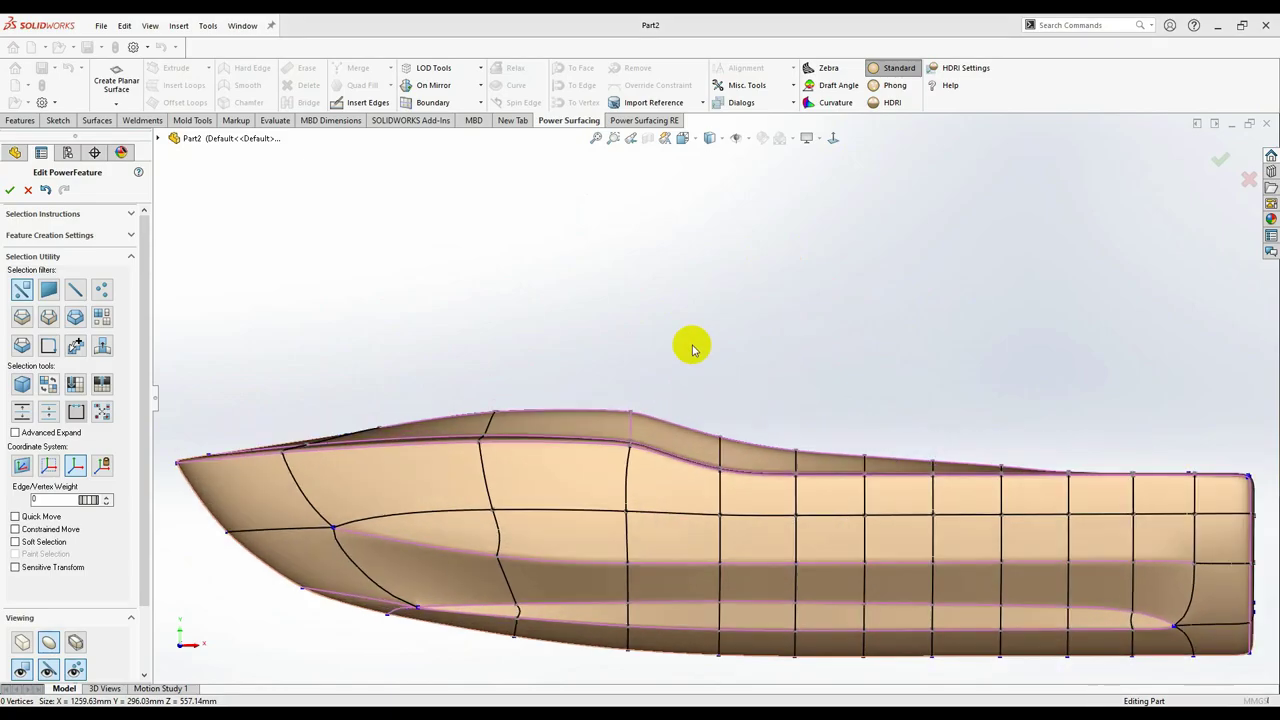
{"action": "mouse_move", "coordinate": [689, 346]}
{"action": "middle_mouse_down"}
{"action": "mouse_move", "coordinate": [651, 386]}
{"action": "mouse_move", "coordinate": [622, 352]}
{"action": "mouse_move", "coordinate": [780, 206]}
{"action": "middle_mouse_up"}
{"action": "scroll", "coordinate": [637, 357], "scroll_direction": "up", "scroll_amount": 1}
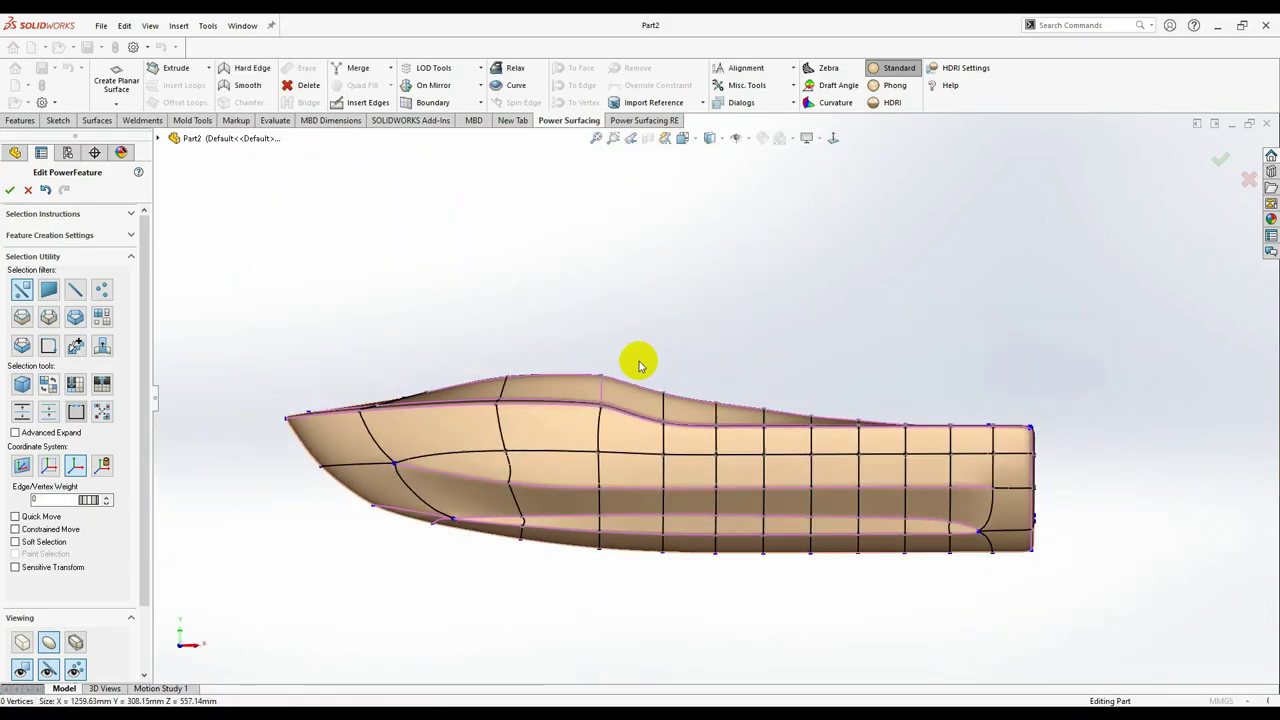
{"action": "scroll", "coordinate": [428, 386], "scroll_direction": "down", "scroll_amount": 5}
{"action": "middle_click_drag", "start_coordinate": [428, 386], "coordinate": [622, 410]}
{"action": "scroll", "coordinate": [622, 410], "scroll_direction": "up", "scroll_amount": 3}
{"action": "scroll", "coordinate": [940, 408], "scroll_direction": "down", "scroll_amount": 4}
{"action": "left_click", "coordinate": [940, 408]}
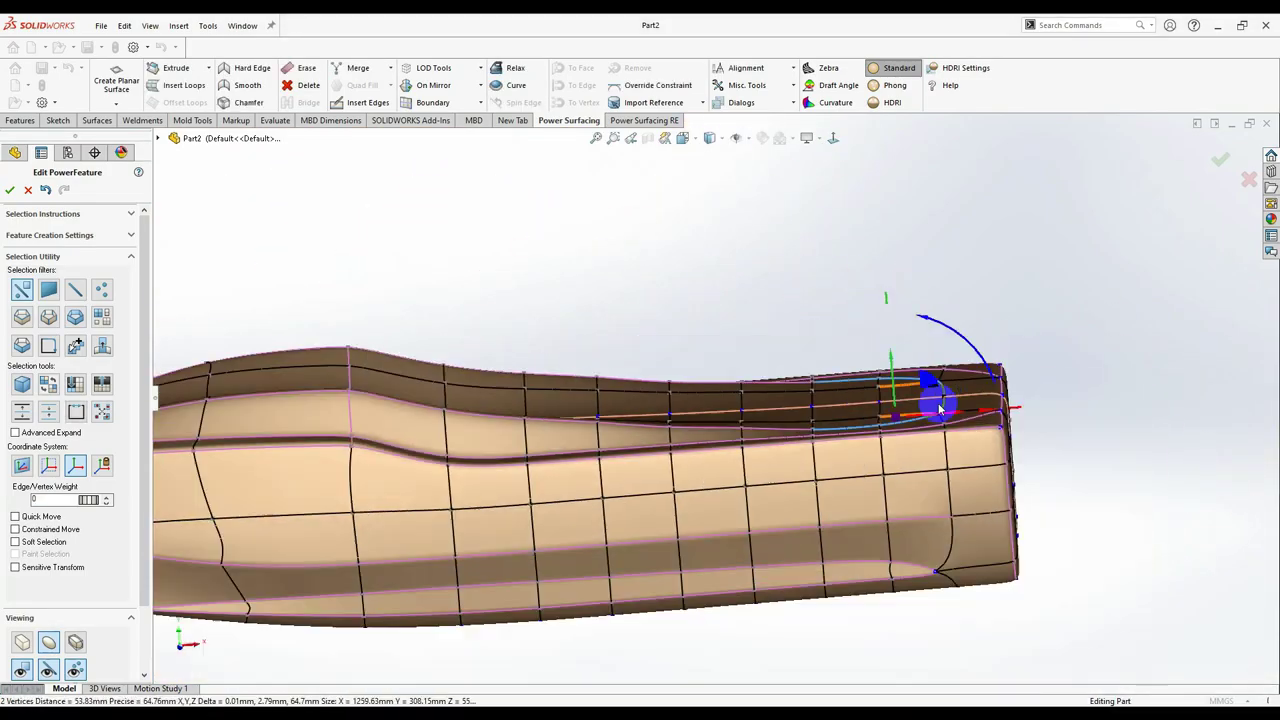
{"action": "key", "text": "Tab"}
{"action": "left_click", "coordinate": [743, 365]}
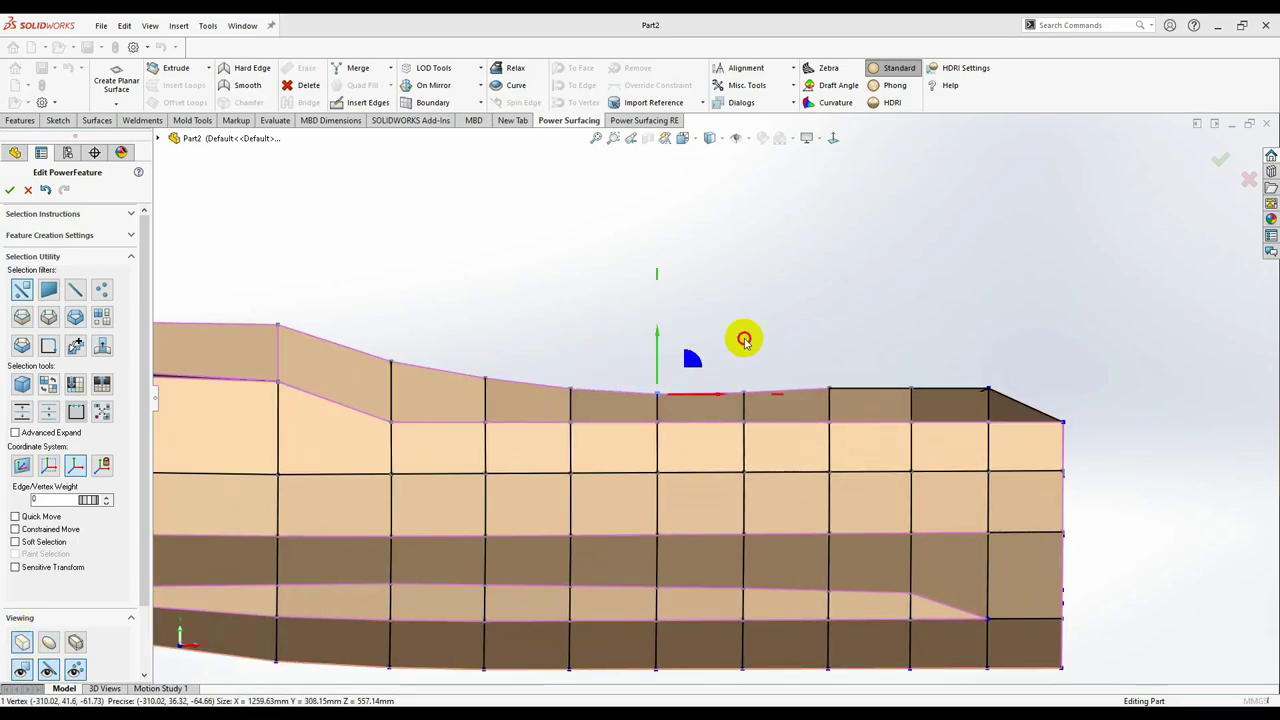
{"action": "middle_click_drag", "start_coordinate": [744, 341], "coordinate": [694, 408]}
{"action": "left_click", "coordinate": [694, 408]}
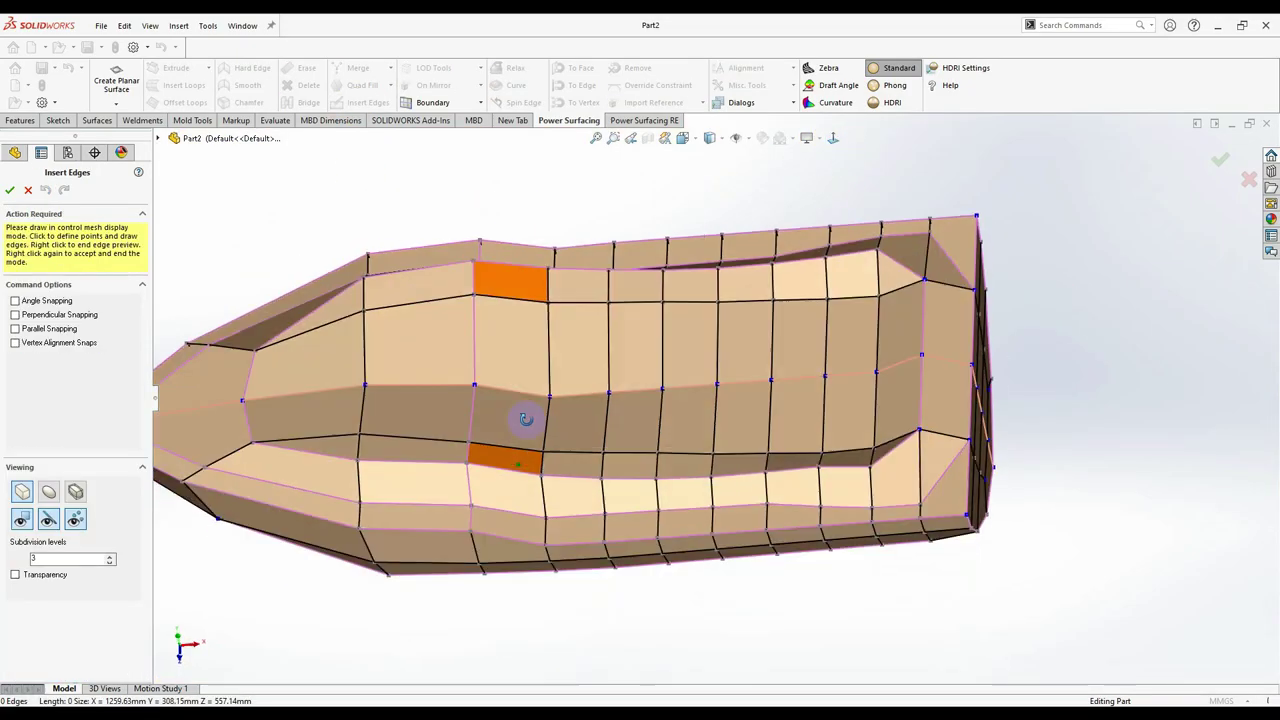
Select deck vertices in the top-down view (Ctrl+8) and begin inserting edges on the deck.
{"action": "middle_click_drag", "start_coordinate": [525, 418], "coordinate": [600, 394]}
{"action": "scroll", "coordinate": [679, 380], "scroll_direction": "down", "scroll_amount": 3}
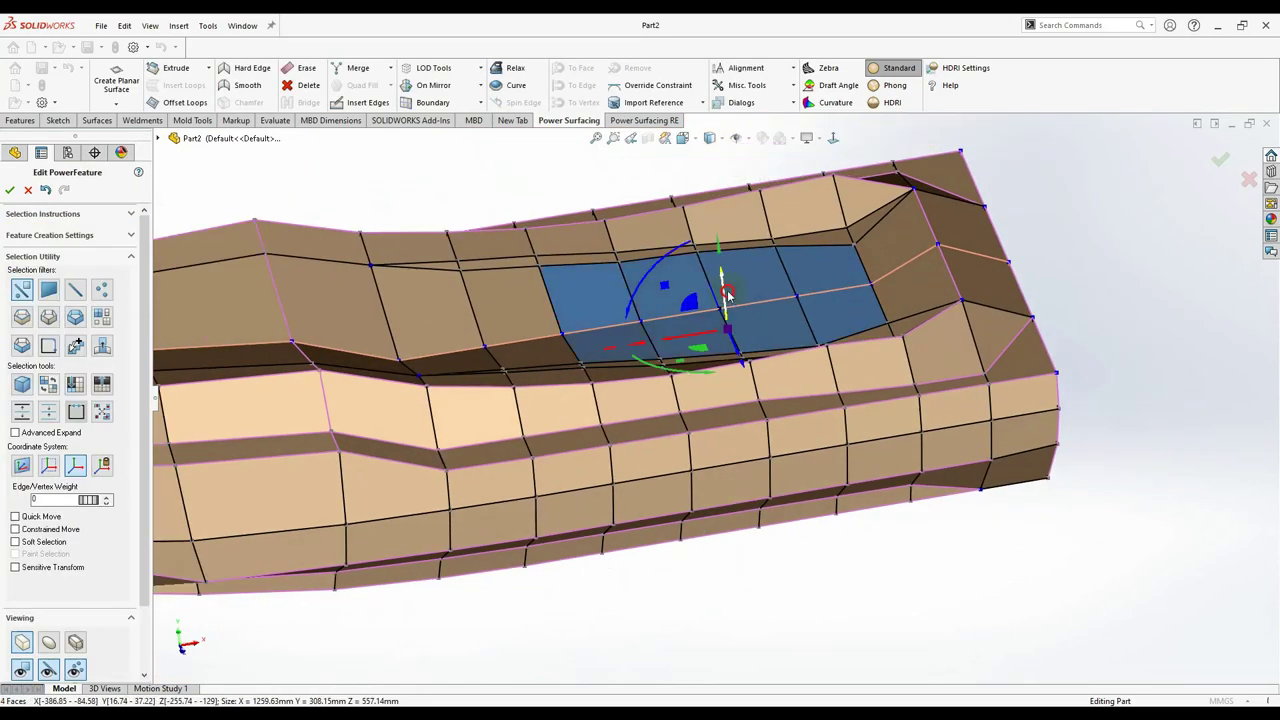
{"action": "key", "text": "ctrl+8"}
{"action": "left_click", "coordinate": [829, 134]}
{"action": "left_click", "coordinate": [650, 268]}
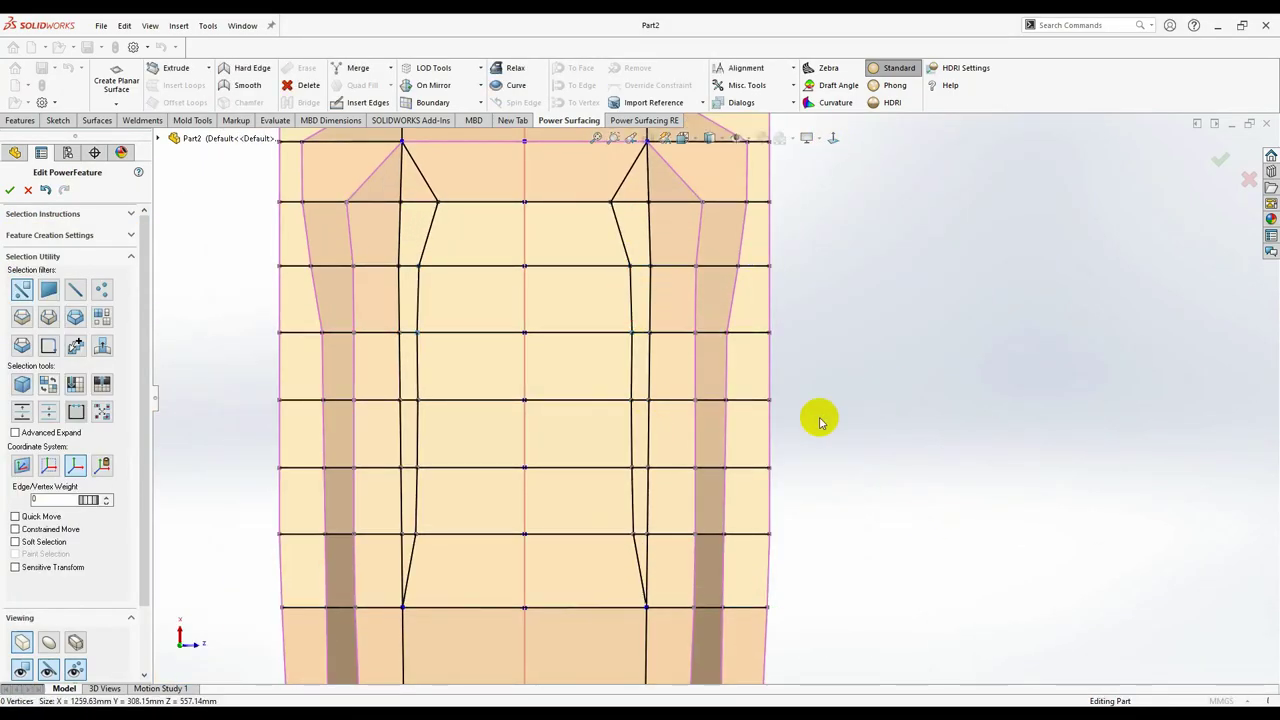
{"action": "scroll", "coordinate": [677, 414], "scroll_direction": "up", "scroll_amount": 3}
{"action": "scroll", "coordinate": [677, 414], "scroll_direction": "down", "scroll_amount": 2}
{"action": "left_click", "coordinate": [368, 102]}
{"action": "scroll", "coordinate": [718, 612], "scroll_direction": "down", "scroll_amount": 2}
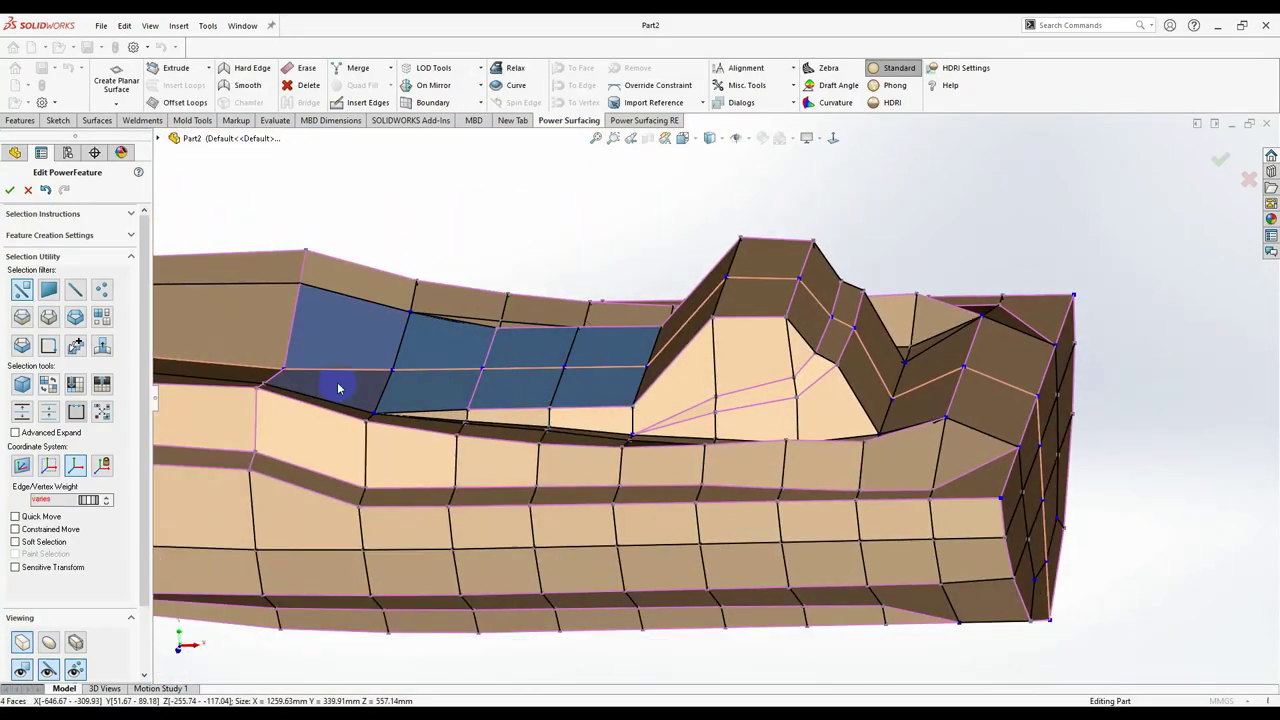
Select a deck face and a console vertex to refine their positions.
{"action": "scroll", "coordinate": [686, 391], "scroll_direction": "up", "scroll_amount": 3}
{"action": "left_click", "coordinate": [670, 418]}
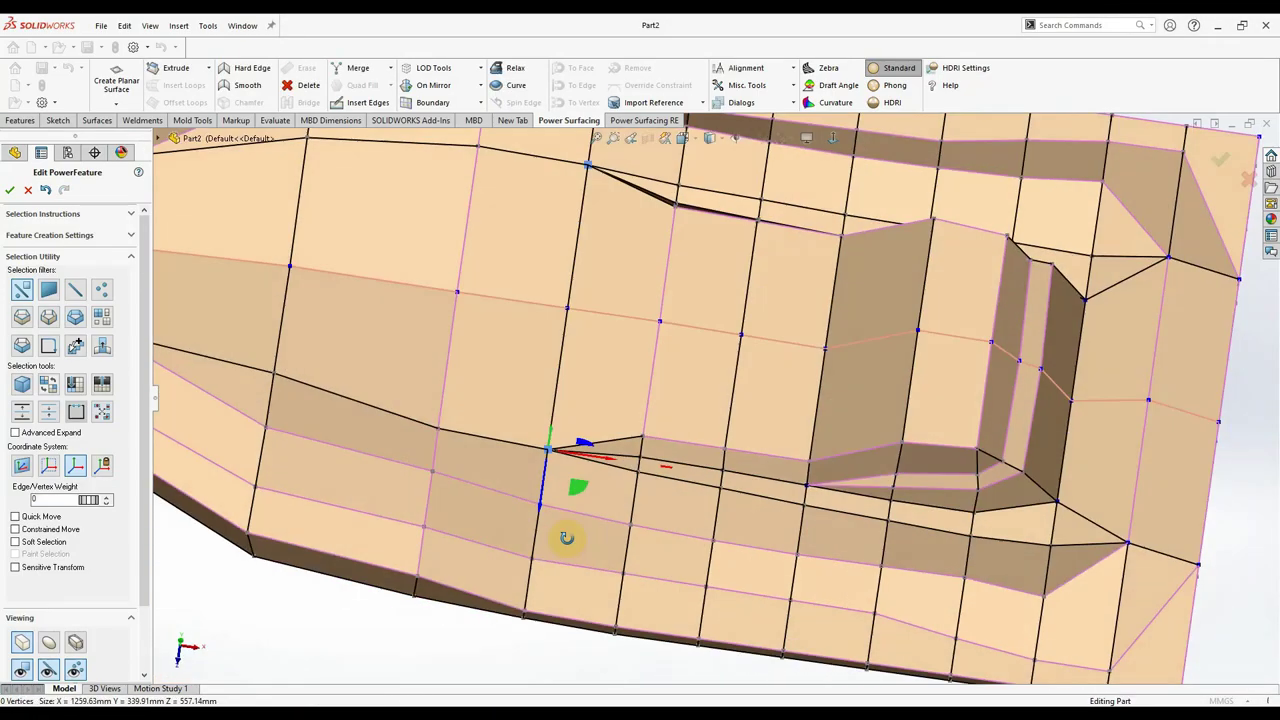
{"action": "mouse_move", "coordinate": [571, 529]}
{"action": "middle_mouse_down"}
{"action": "mouse_move", "coordinate": [546, 323]}
{"action": "mouse_move", "coordinate": [493, 358]}
{"action": "middle_mouse_up"}
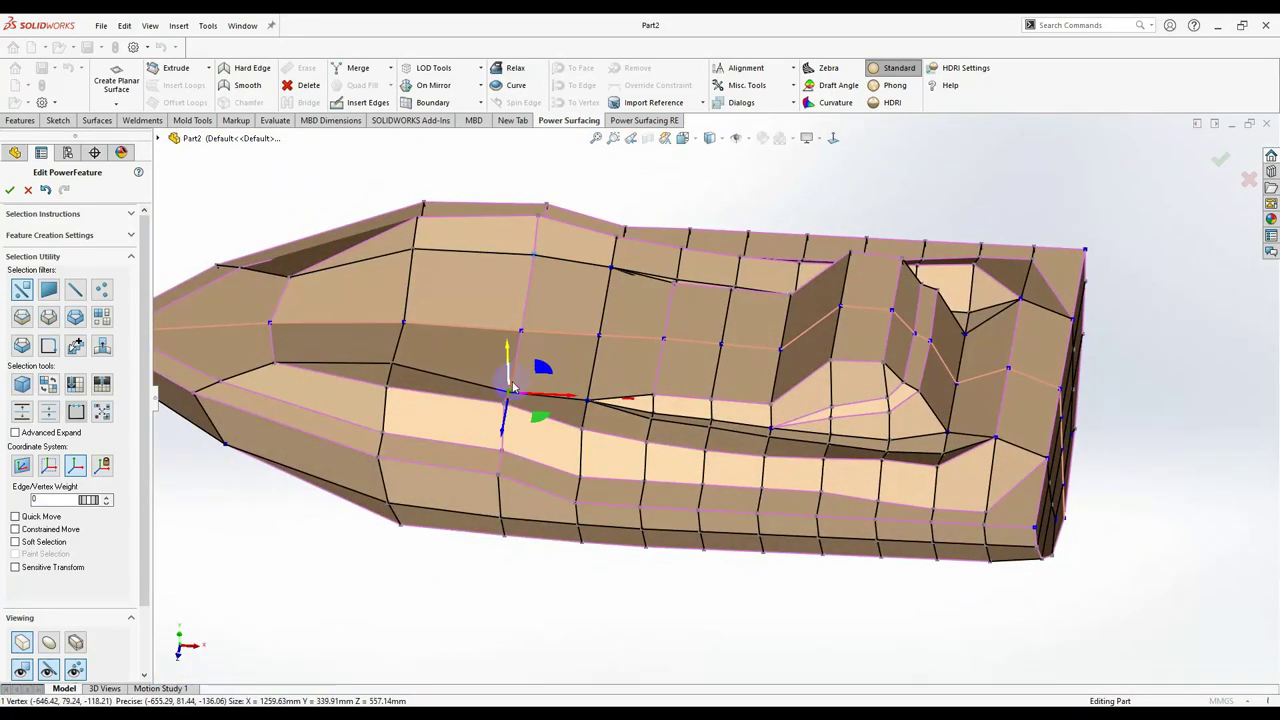
{"action": "left_click", "coordinate": [493, 358]}
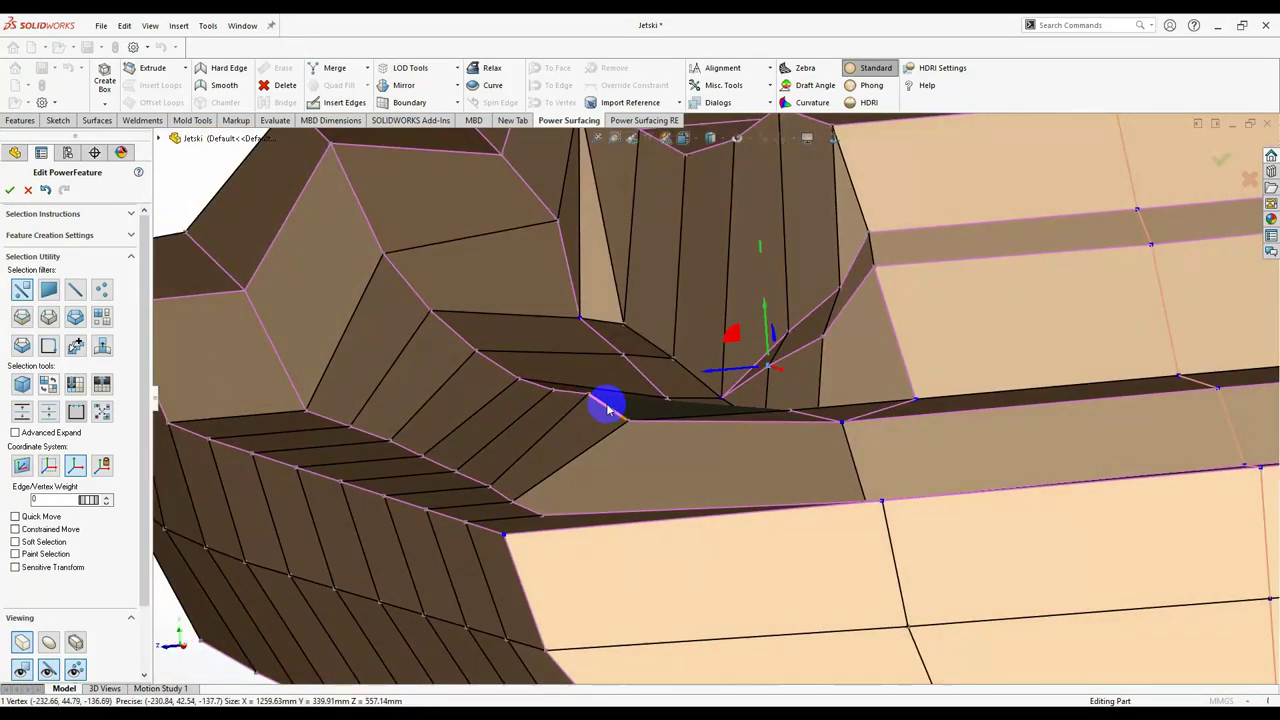
Draw a new edge across the hull side near the cockpit corner.
{"action": "left_click", "coordinate": [485, 362], "text": "ctrl"}
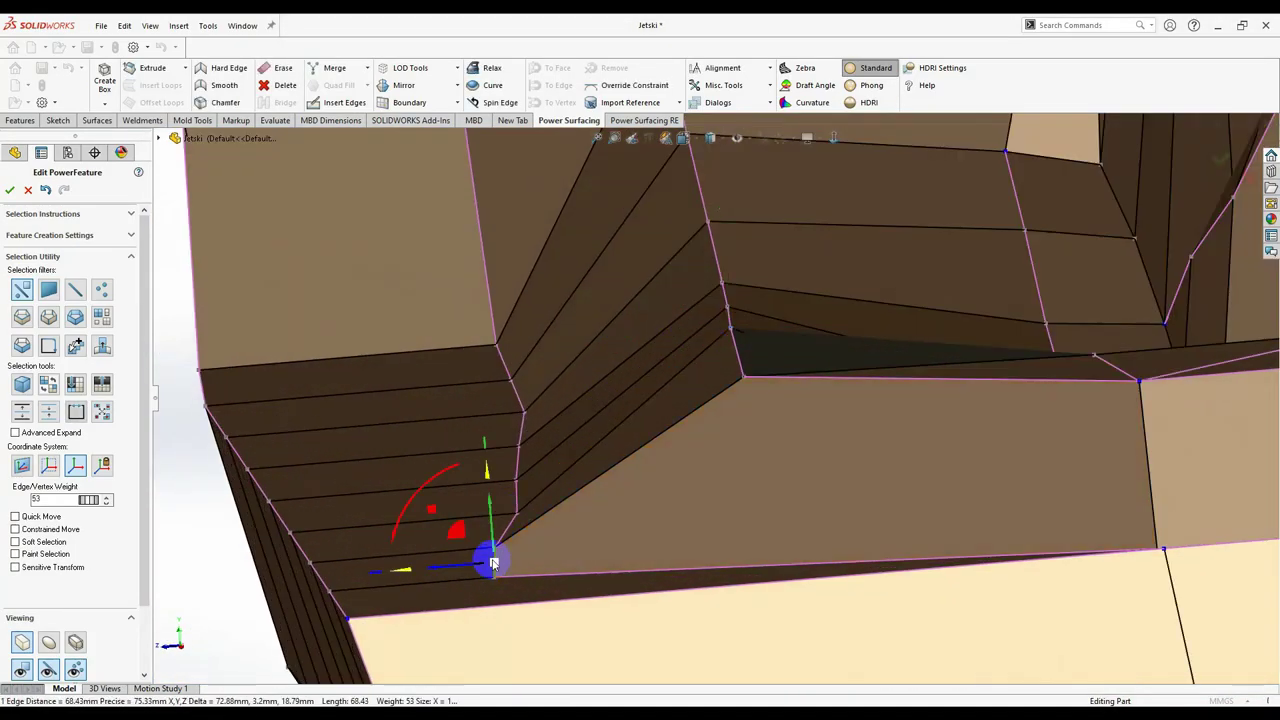
{"action": "mouse_move", "coordinate": [602, 397]}
{"action": "middle_mouse_down", "text": "ctrl"}
{"action": "mouse_move", "coordinate": [616, 422]}
{"action": "mouse_move", "coordinate": [598, 452]}
{"action": "middle_mouse_up", "text": "ctrl"}
{"action": "mouse_move", "coordinate": [675, 443]}
{"action": "middle_mouse_down"}
{"action": "mouse_move", "coordinate": [847, 168]}
{"action": "mouse_move", "coordinate": [647, 572]}
{"action": "middle_mouse_up"}
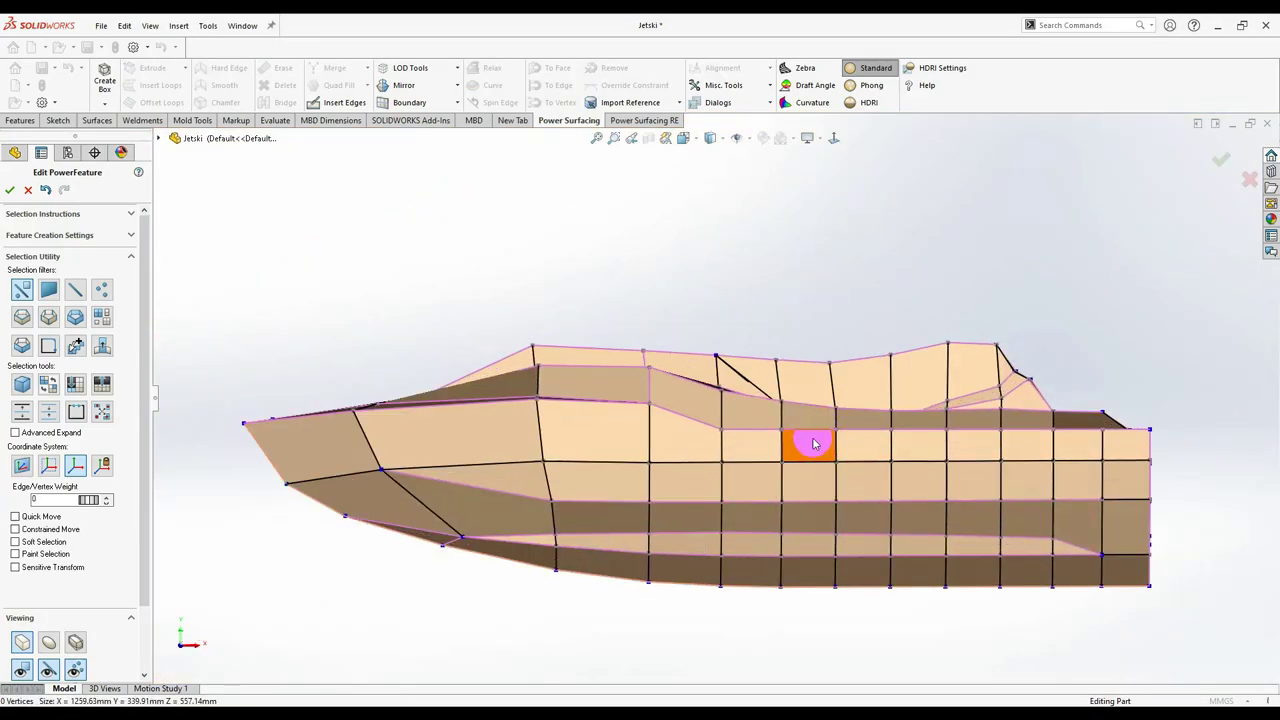
{"action": "mouse_move", "coordinate": [820, 592]}
{"action": "middle_mouse_down"}
{"action": "mouse_move", "coordinate": [651, 440]}
{"action": "mouse_move", "coordinate": [862, 597]}
{"action": "mouse_move", "coordinate": [678, 378]}
{"action": "mouse_move", "coordinate": [713, 375]}
{"action": "middle_mouse_up"}
{"action": "right_click", "coordinate": [651, 440]}
Select and inspect the cockpit and seat-side edges in smooth and side views.
{"action": "left_click", "coordinate": [862, 597]}
{"action": "key", "text": "Tab"}
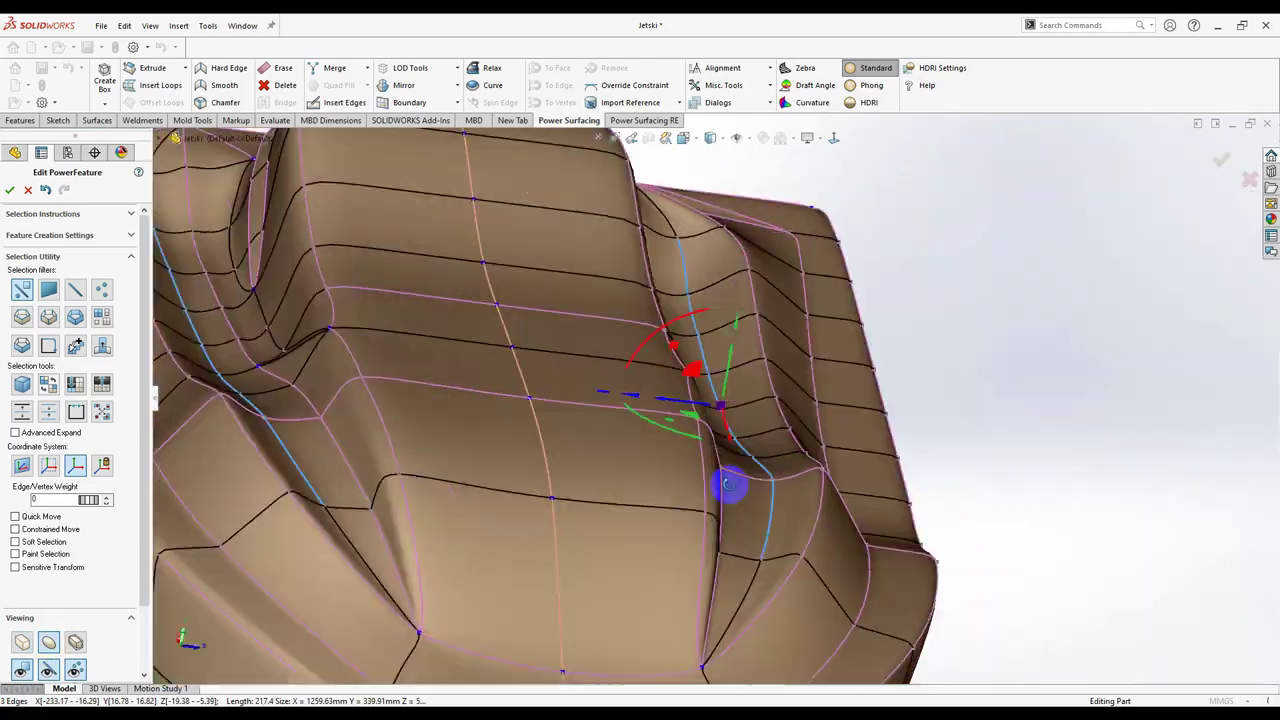
{"action": "middle_click_drag", "start_coordinate": [336, 507], "coordinate": [394, 366]}
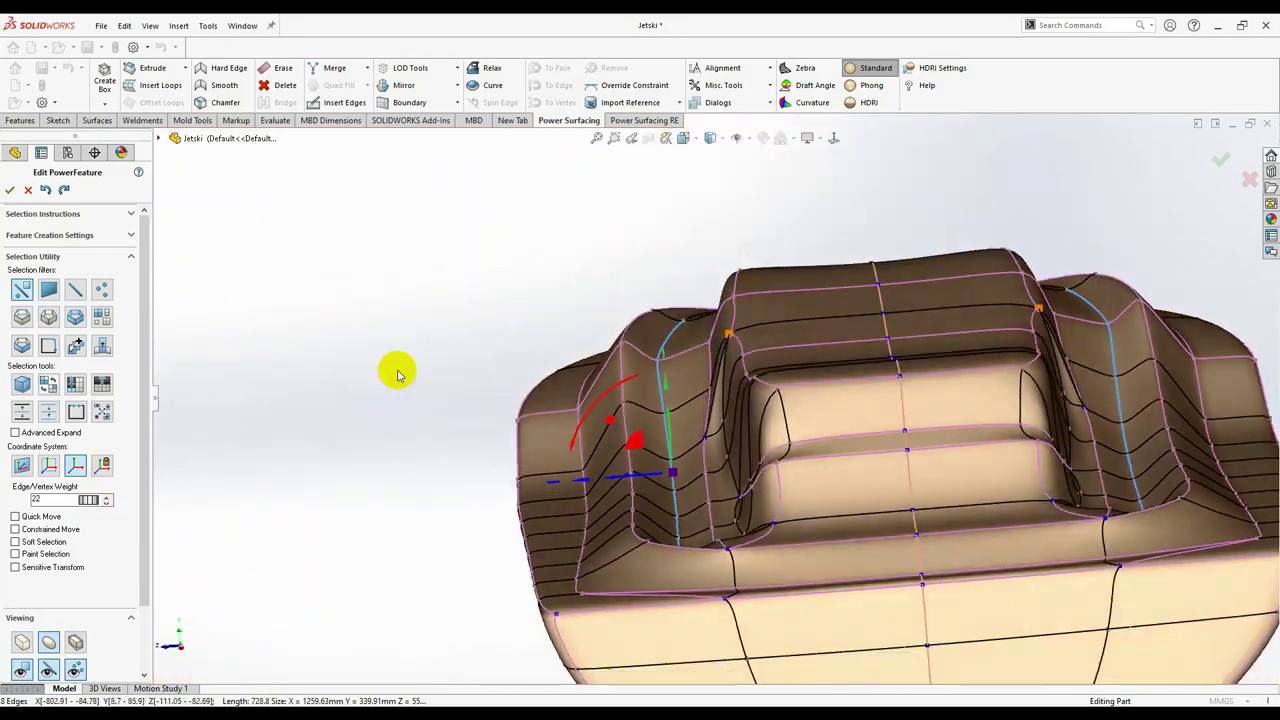
{"action": "left_click", "coordinate": [426, 440]}
{"action": "mouse_move", "coordinate": [506, 423]}
{"action": "middle_mouse_down"}
{"action": "mouse_move", "coordinate": [537, 483]}
{"action": "mouse_move", "coordinate": [780, 434]}
{"action": "middle_mouse_up"}
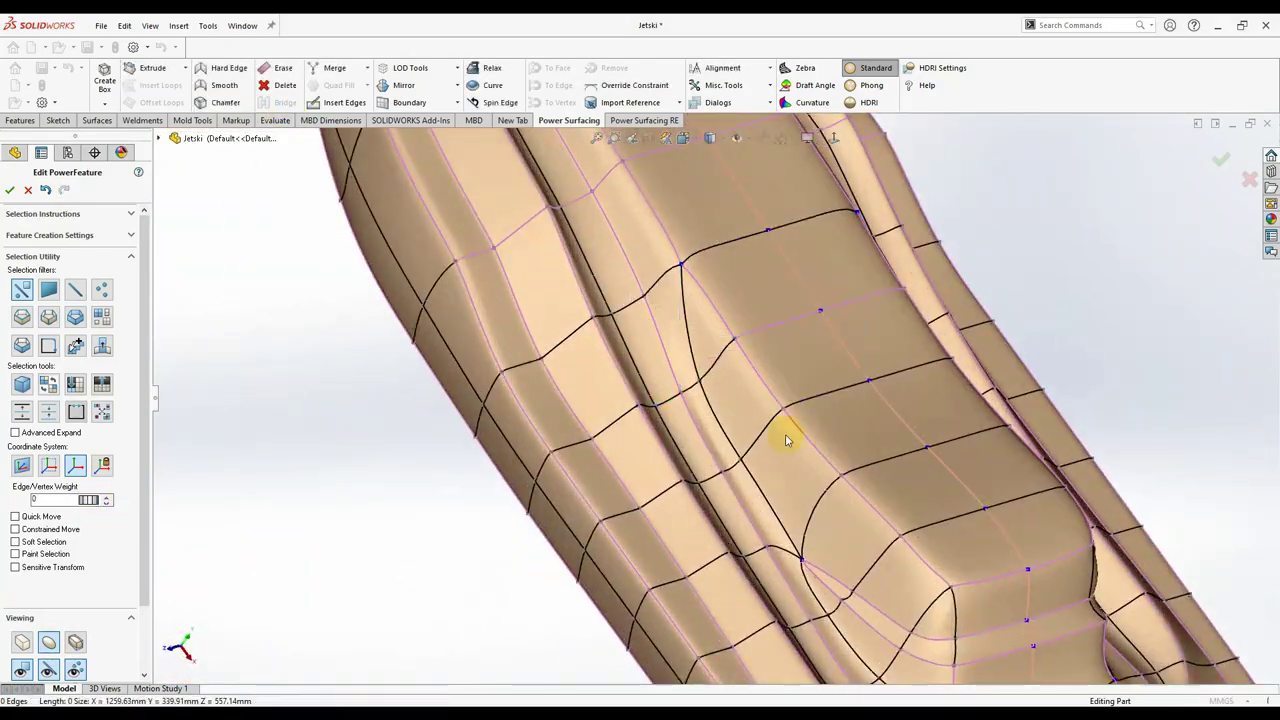
{"action": "left_click", "coordinate": [640, 290]}
{"action": "mouse_move", "coordinate": [640, 290]}
{"action": "middle_mouse_down"}
{"action": "mouse_move", "coordinate": [759, 428]}
{"action": "mouse_move", "coordinate": [794, 368]}
{"action": "middle_mouse_up"}
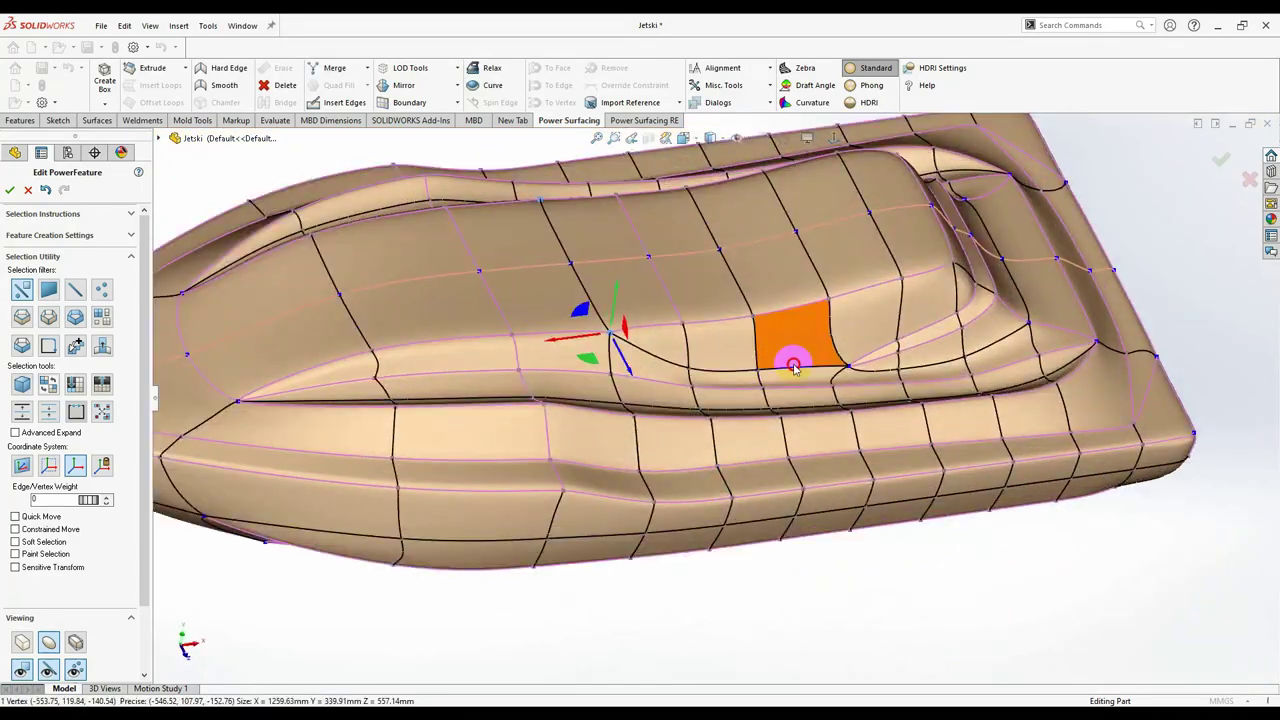
{"action": "left_click", "coordinate": [198, 504]}
{"action": "key", "text": "ctrl+1"}
{"action": "scroll", "coordinate": [714, 271], "scroll_direction": "down", "scroll_amount": 5}
{"action": "scroll", "coordinate": [851, 357], "scroll_direction": "down", "scroll_amount": 3}
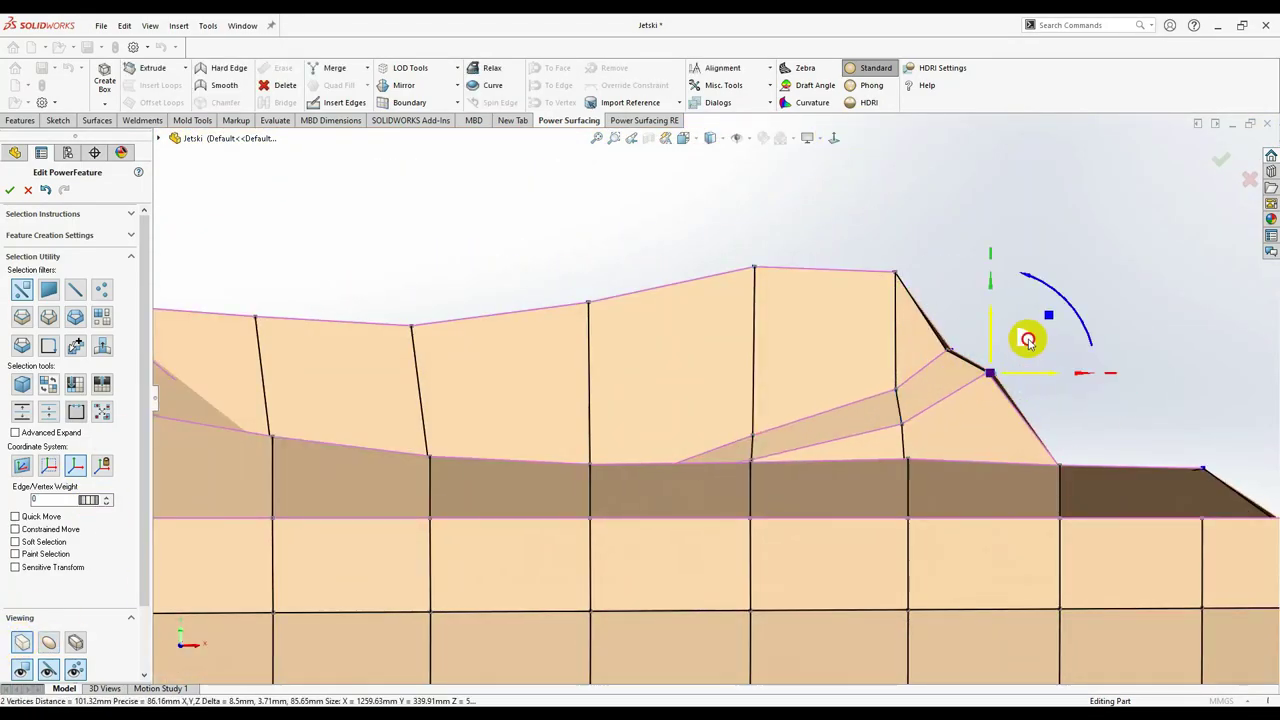
{"action": "scroll", "coordinate": [646, 334], "scroll_direction": "up", "scroll_amount": 5}
Select a hull vertex and a face in the hull step to reshape them.
{"action": "left_click", "coordinate": [646, 334]}
{"action": "scroll", "coordinate": [766, 311], "scroll_direction": "down", "scroll_amount": 4}
{"action": "scroll", "coordinate": [757, 380], "scroll_direction": "up", "scroll_amount": 4}
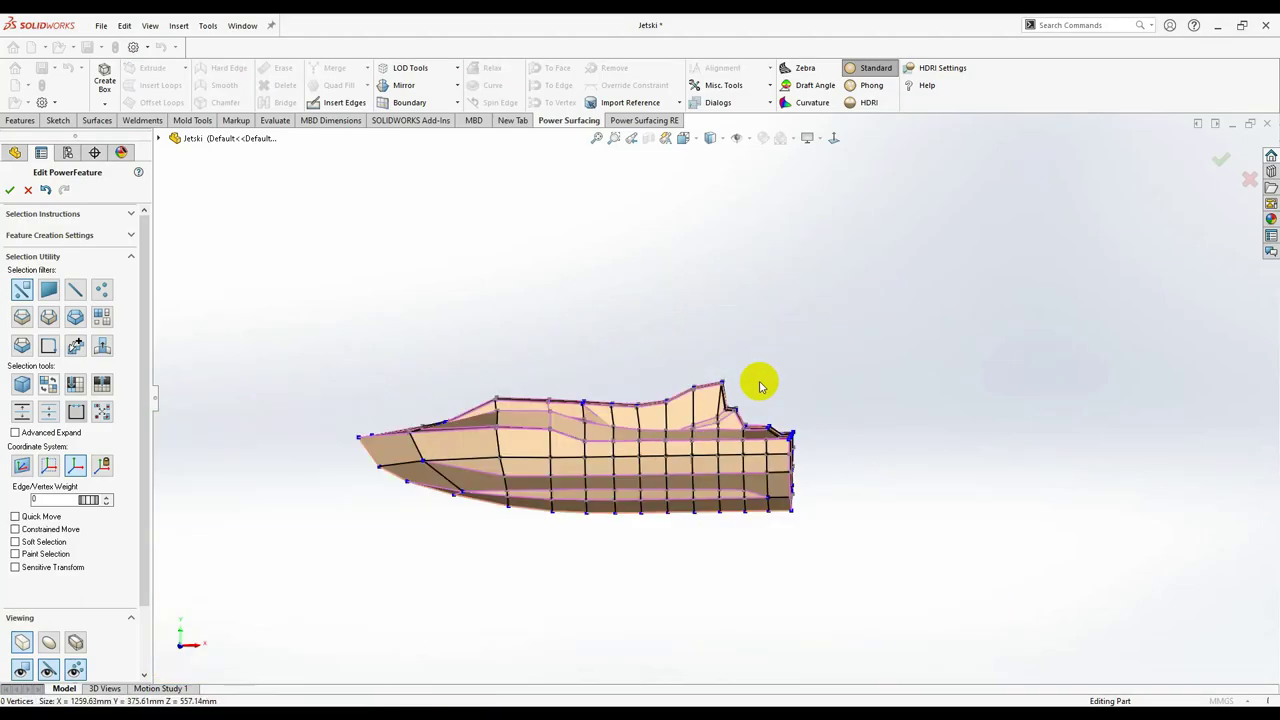
{"action": "middle_click_drag", "start_coordinate": [757, 380], "coordinate": [898, 362]}
{"action": "scroll", "coordinate": [898, 362], "scroll_direction": "down", "scroll_amount": 3}
{"action": "left_click", "coordinate": [414, 428]}
{"action": "mouse_move", "coordinate": [414, 428]}
{"action": "middle_mouse_down"}
{"action": "mouse_move", "coordinate": [586, 414]}
{"action": "mouse_move", "coordinate": [786, 477]}
{"action": "mouse_move", "coordinate": [738, 433]}
{"action": "middle_mouse_up"}
{"action": "scroll", "coordinate": [738, 433], "scroll_direction": "down", "scroll_amount": 5}
{"action": "scroll", "coordinate": [686, 371], "scroll_direction": "down", "scroll_amount": 5}
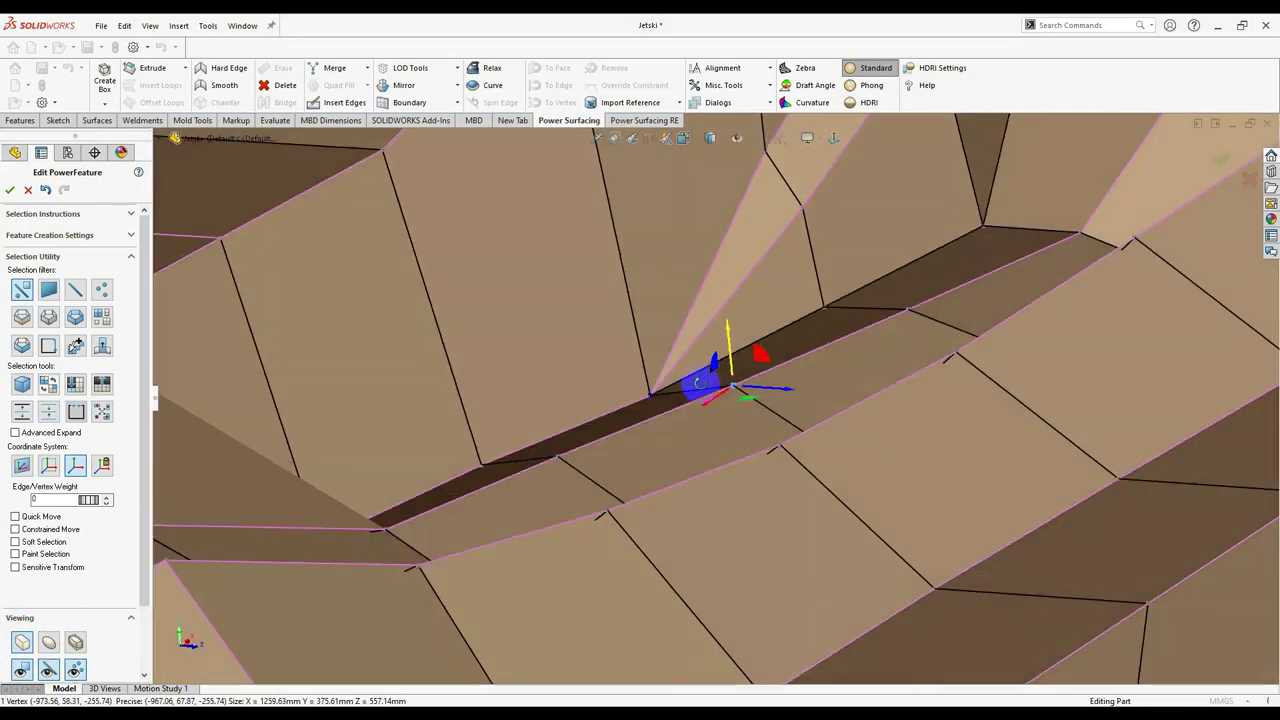
{"action": "left_click", "coordinate": [816, 436]}
{"action": "scroll", "coordinate": [816, 440], "scroll_direction": "up", "scroll_amount": 3}
Adjust the cockpit corner vertex, deck-top face and hull-top edge in top view.
{"action": "middle_click_drag", "start_coordinate": [1049, 500], "coordinate": [786, 286]}
{"action": "left_click", "coordinate": [711, 323]}
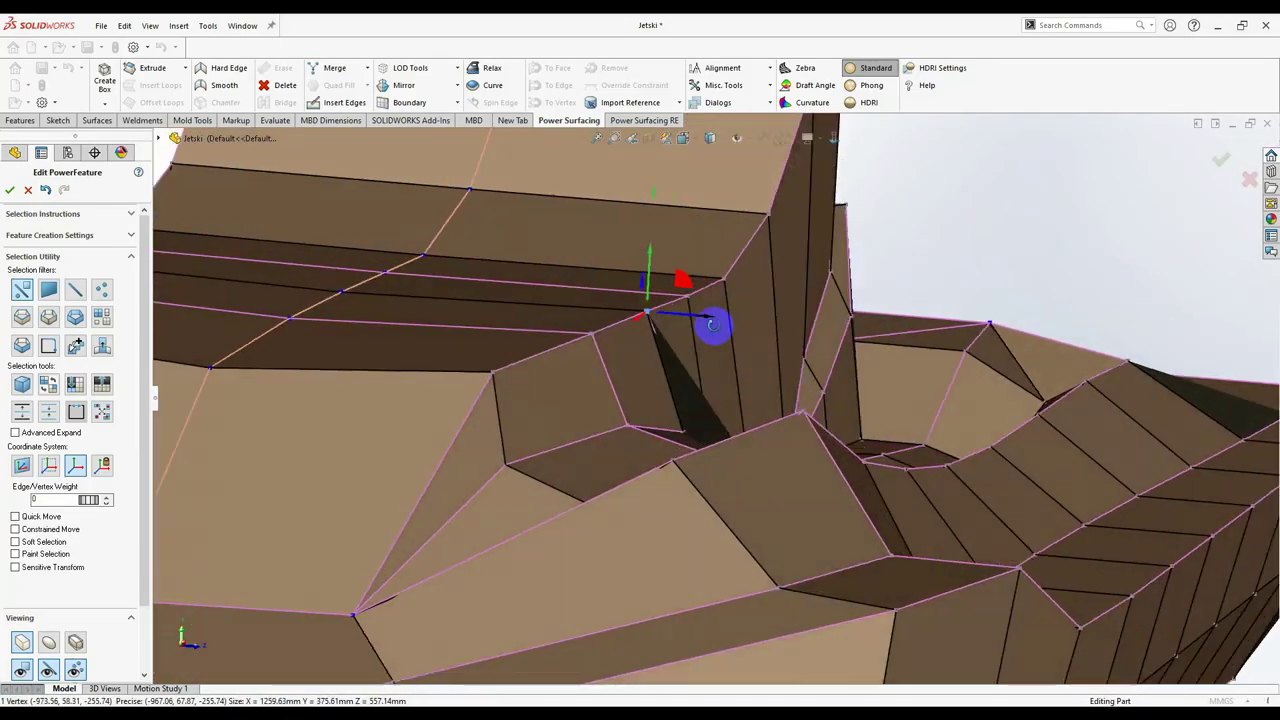
{"action": "mouse_move", "coordinate": [711, 323]}
{"action": "middle_mouse_down"}
{"action": "mouse_move", "coordinate": [707, 467]}
{"action": "mouse_move", "coordinate": [777, 566]}
{"action": "mouse_move", "coordinate": [591, 394]}
{"action": "middle_mouse_up"}
{"action": "scroll", "coordinate": [707, 467], "scroll_direction": "up", "scroll_amount": 3}
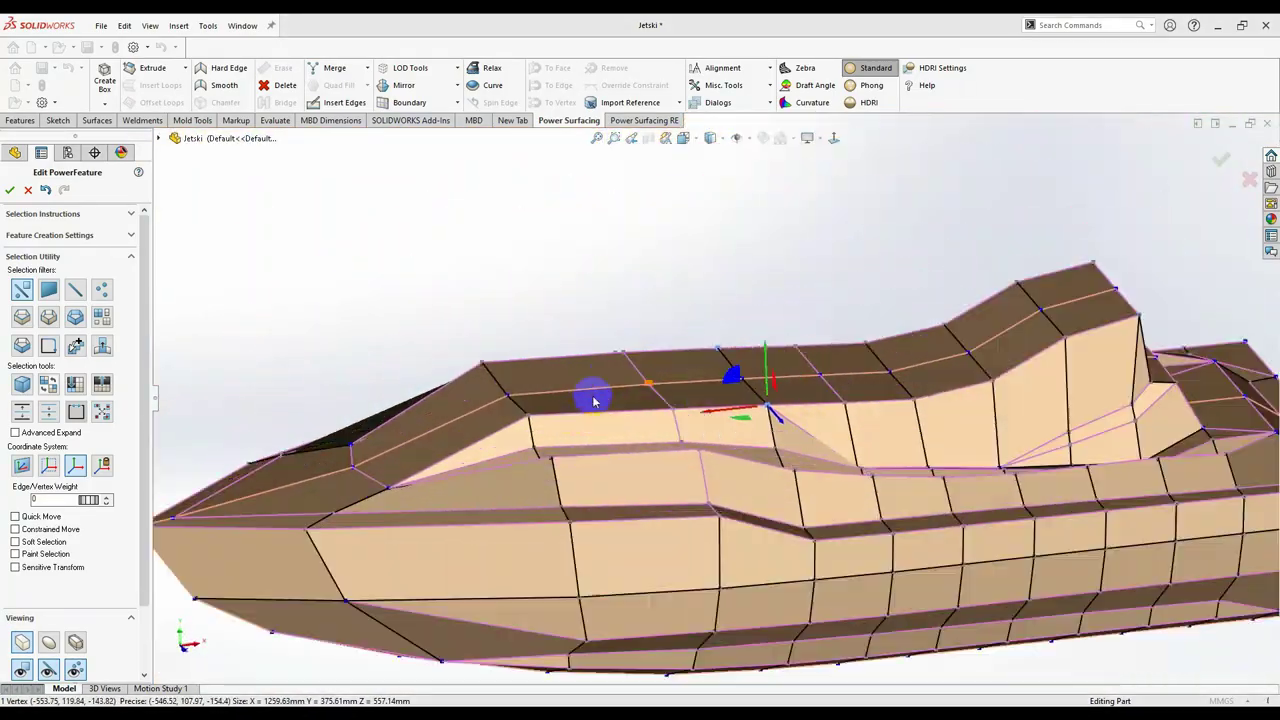
{"action": "left_click", "coordinate": [630, 338]}
{"action": "key", "text": "ctrl+5"}
{"action": "left_click", "coordinate": [758, 484]}
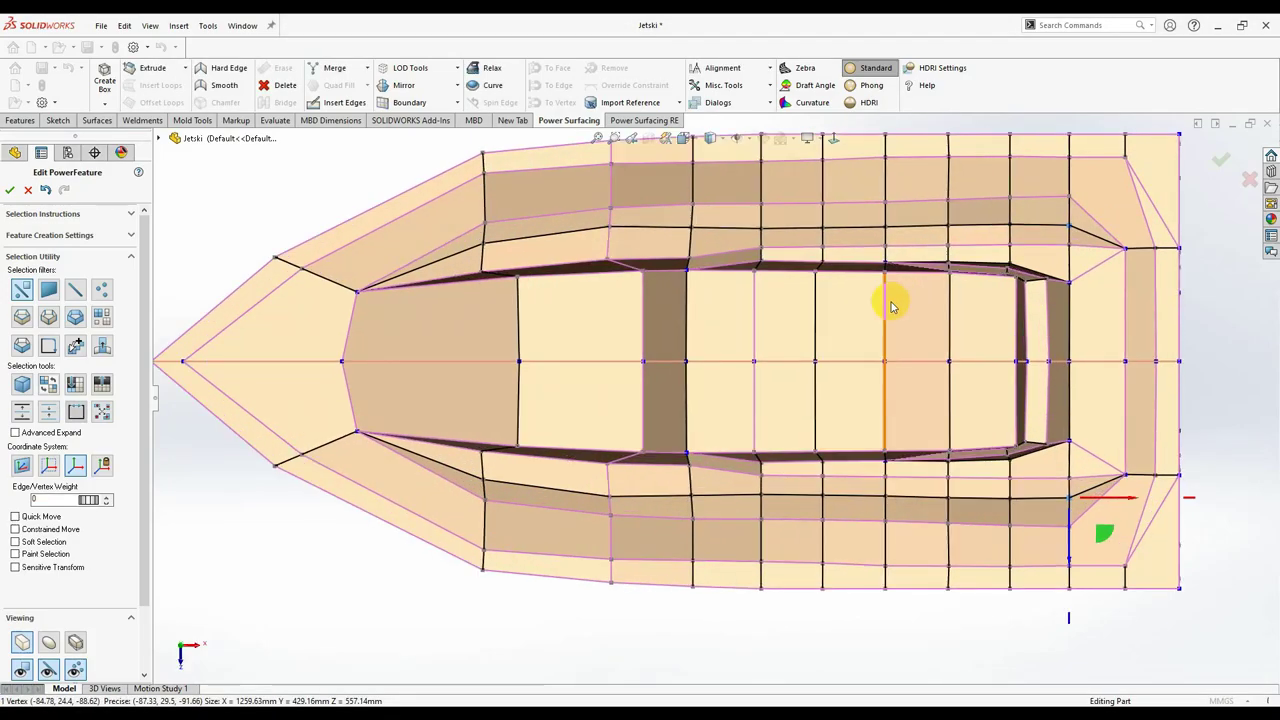
Insert diagonal edges at the stern corners, then select the front console faces.
{"action": "left_click", "coordinate": [48, 647]}
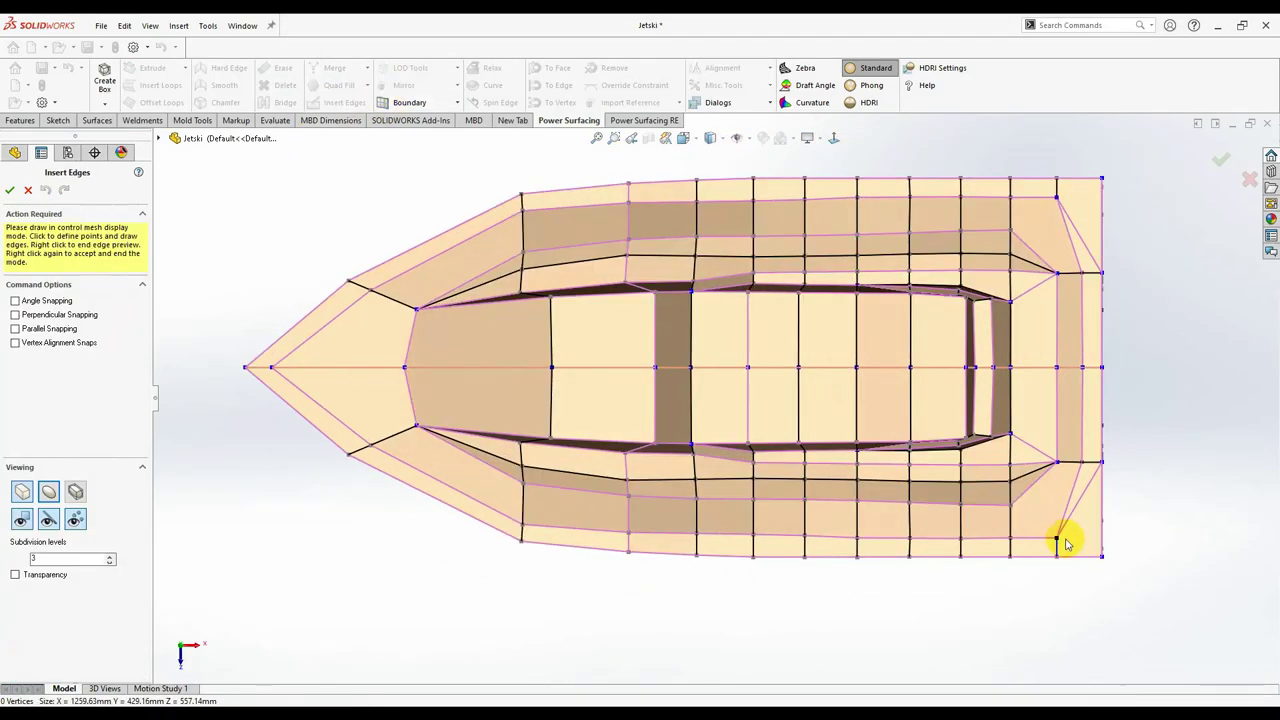
{"action": "scroll", "coordinate": [1023, 600], "scroll_direction": "down", "scroll_amount": 3}
{"action": "mouse_move", "coordinate": [1023, 600]}
{"action": "middle_mouse_down"}
{"action": "mouse_move", "coordinate": [1014, 443]}
{"action": "mouse_move", "coordinate": [863, 138]}
{"action": "middle_mouse_up"}
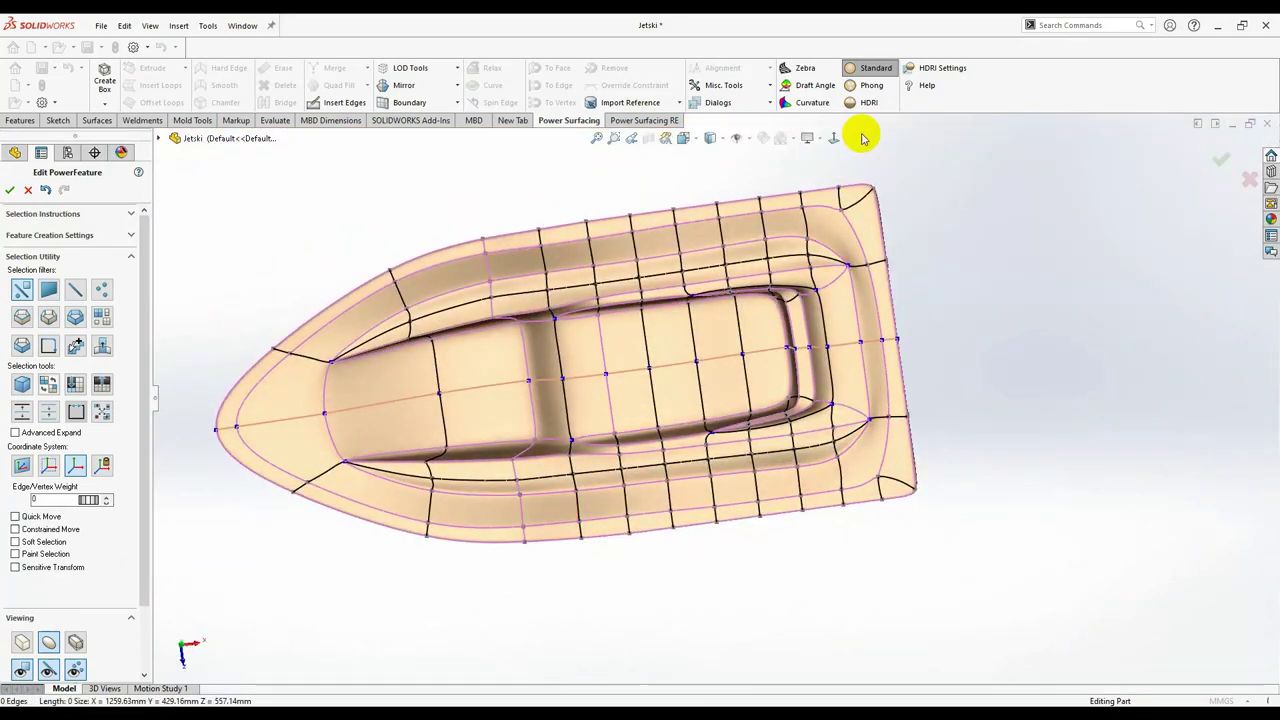
{"action": "key", "text": "Tab"}
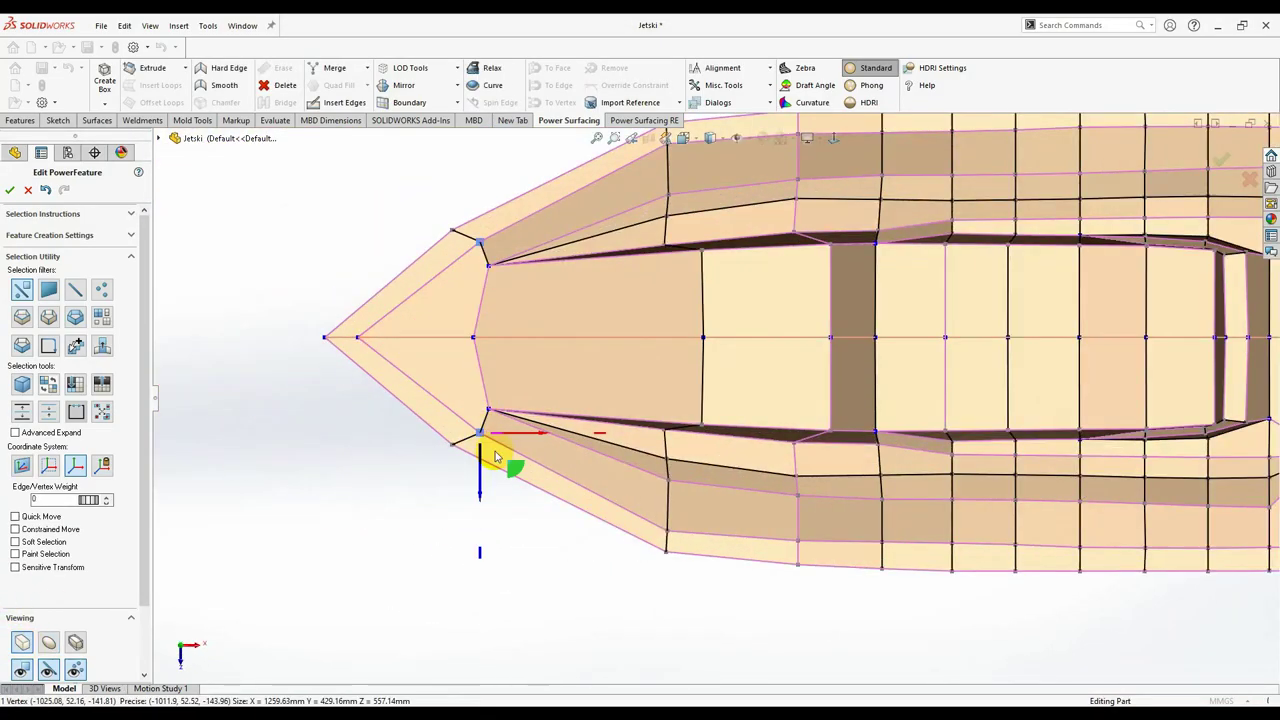
{"action": "mouse_move", "coordinate": [491, 451]}
{"action": "middle_mouse_down"}
{"action": "mouse_move", "coordinate": [528, 354]}
{"action": "mouse_move", "coordinate": [520, 522]}
{"action": "mouse_move", "coordinate": [577, 523]}
{"action": "middle_mouse_up"}
{"action": "key", "text": "Tab"}
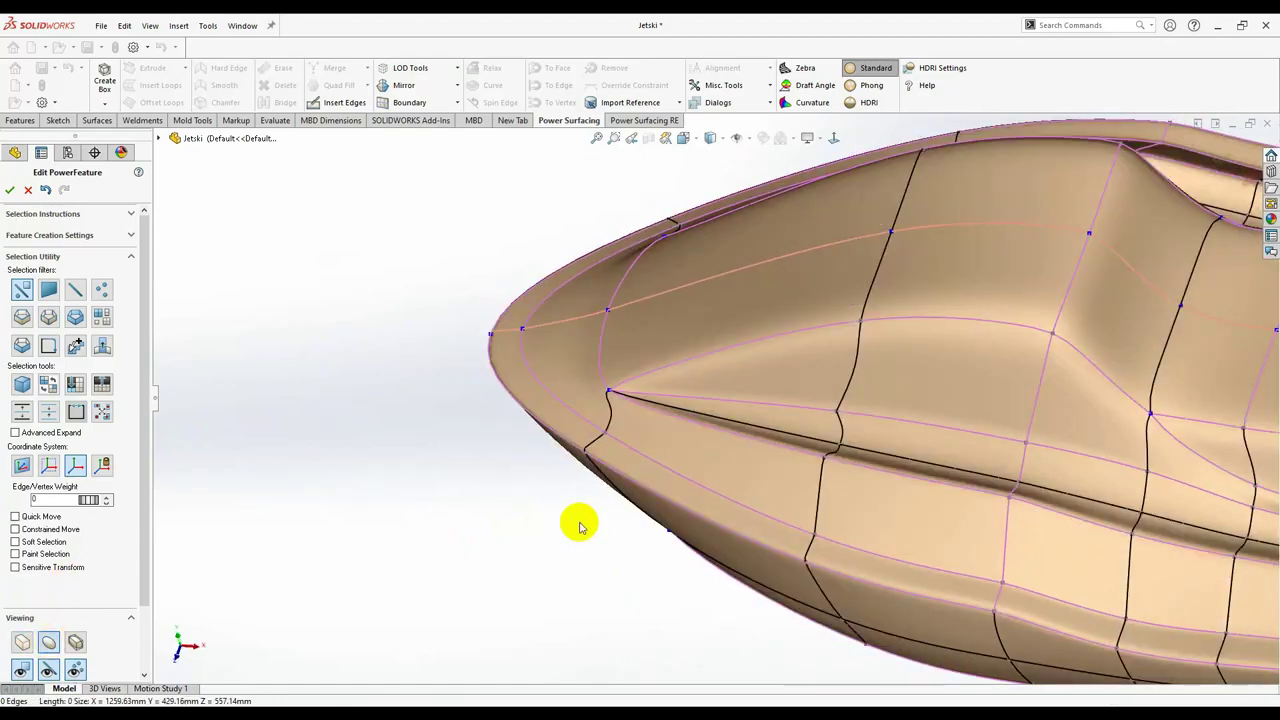
{"action": "scroll", "coordinate": [829, 323], "scroll_direction": "up", "scroll_amount": 5}
{"action": "scroll", "coordinate": [571, 363], "scroll_direction": "down", "scroll_amount": 5}
{"action": "mouse_move", "coordinate": [571, 363]}
{"action": "middle_mouse_down"}
{"action": "mouse_move", "coordinate": [755, 308]}
{"action": "mouse_move", "coordinate": [700, 380]}
{"action": "mouse_move", "coordinate": [686, 443]}
{"action": "mouse_move", "coordinate": [735, 362]}
{"action": "mouse_move", "coordinate": [749, 429]}
{"action": "mouse_move", "coordinate": [609, 374]}
{"action": "mouse_move", "coordinate": [737, 443]}
{"action": "mouse_move", "coordinate": [718, 472]}
{"action": "mouse_move", "coordinate": [729, 351]}
{"action": "mouse_move", "coordinate": [760, 404]}
{"action": "mouse_move", "coordinate": [695, 375]}
{"action": "middle_mouse_up"}
{"action": "left_click", "coordinate": [700, 375]}
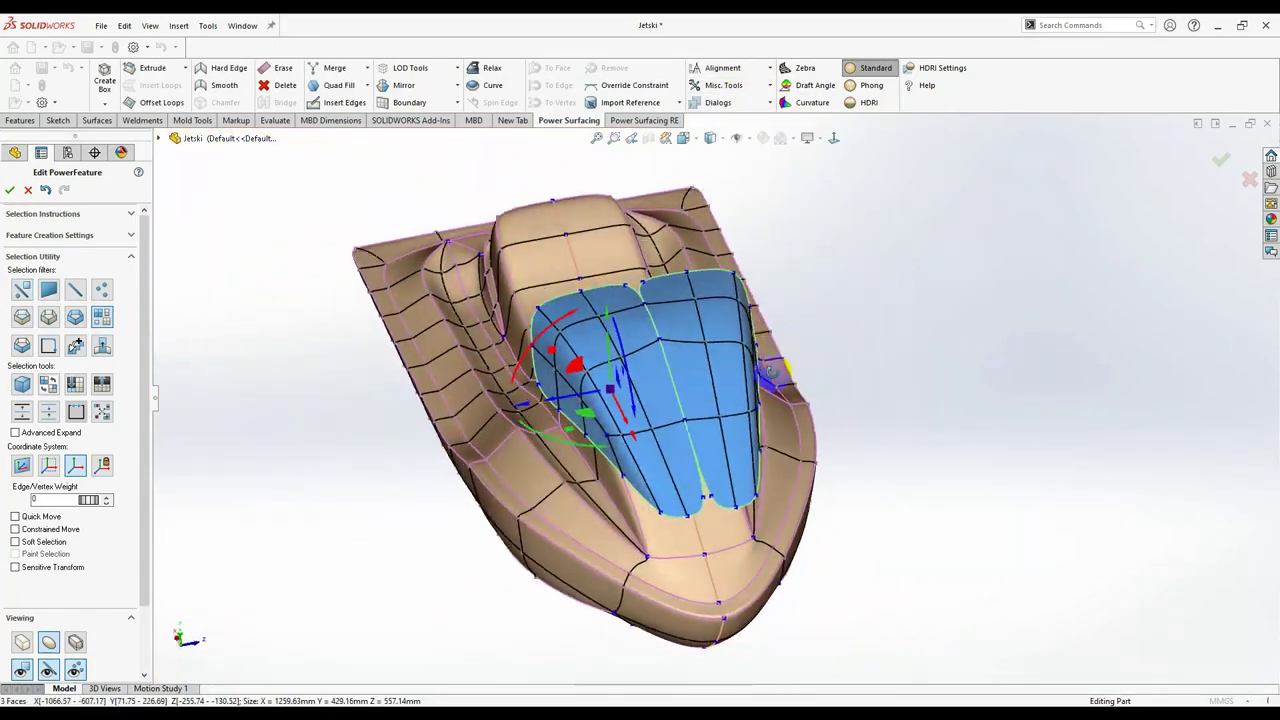
Mirror the half body into the full jet ski and insert a new edge across the cowling.
{"action": "left_click", "coordinate": [688, 367]}
{"action": "scroll", "coordinate": [732, 380], "scroll_direction": "down", "scroll_amount": 3}
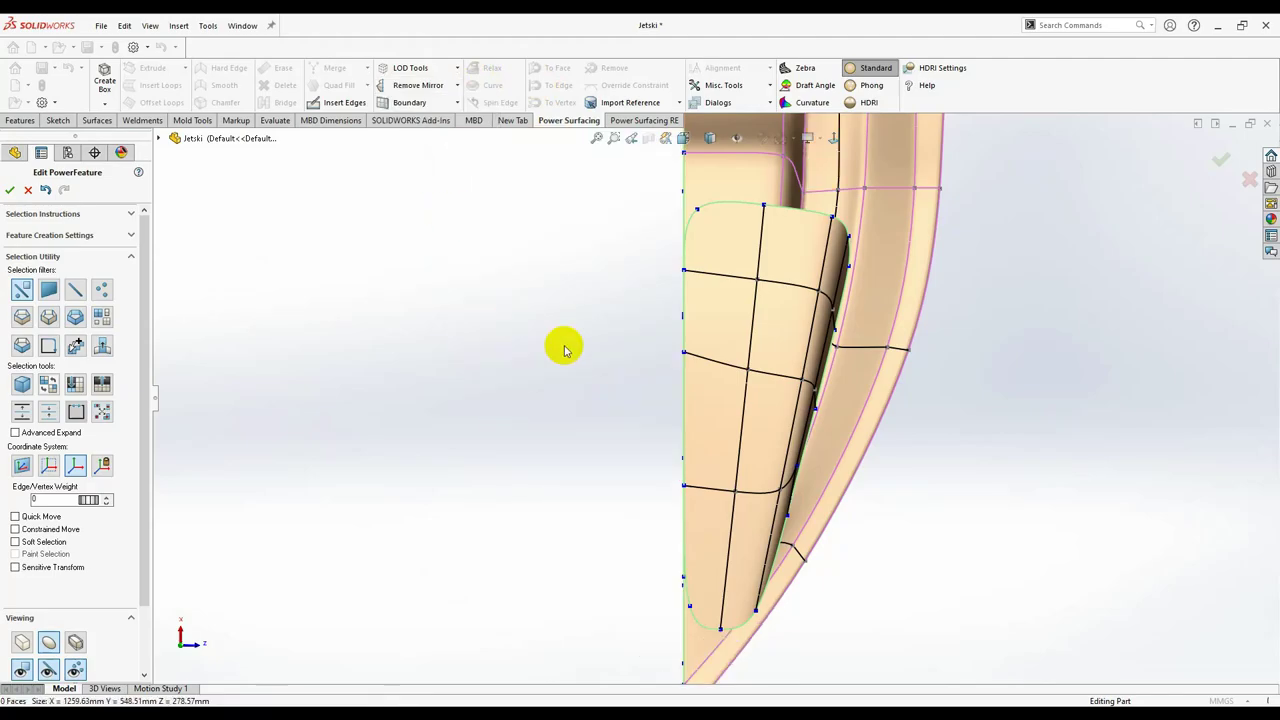
{"action": "left_click", "coordinate": [441, 98]}
{"action": "mouse_move", "coordinate": [560, 300]}
{"action": "middle_mouse_down"}
{"action": "mouse_move", "coordinate": [727, 407]}
{"action": "mouse_move", "coordinate": [557, 286]}
{"action": "mouse_move", "coordinate": [577, 472]}
{"action": "middle_mouse_up"}
{"action": "left_click", "coordinate": [573, 367]}
{"action": "key", "text": "i"}
{"action": "mouse_move", "coordinate": [716, 495]}
{"action": "middle_mouse_down"}
{"action": "mouse_move", "coordinate": [583, 463]}
{"action": "mouse_move", "coordinate": [594, 418]}
{"action": "middle_mouse_up"}
{"action": "right_click", "coordinate": [583, 463]}
Select the cowling faces and its lower profile edges to shape them.
{"action": "mouse_move", "coordinate": [553, 343]}
{"action": "middle_mouse_down"}
{"action": "mouse_move", "coordinate": [677, 357]}
{"action": "mouse_move", "coordinate": [779, 290]}
{"action": "middle_mouse_up"}
{"action": "left_click", "coordinate": [779, 290]}
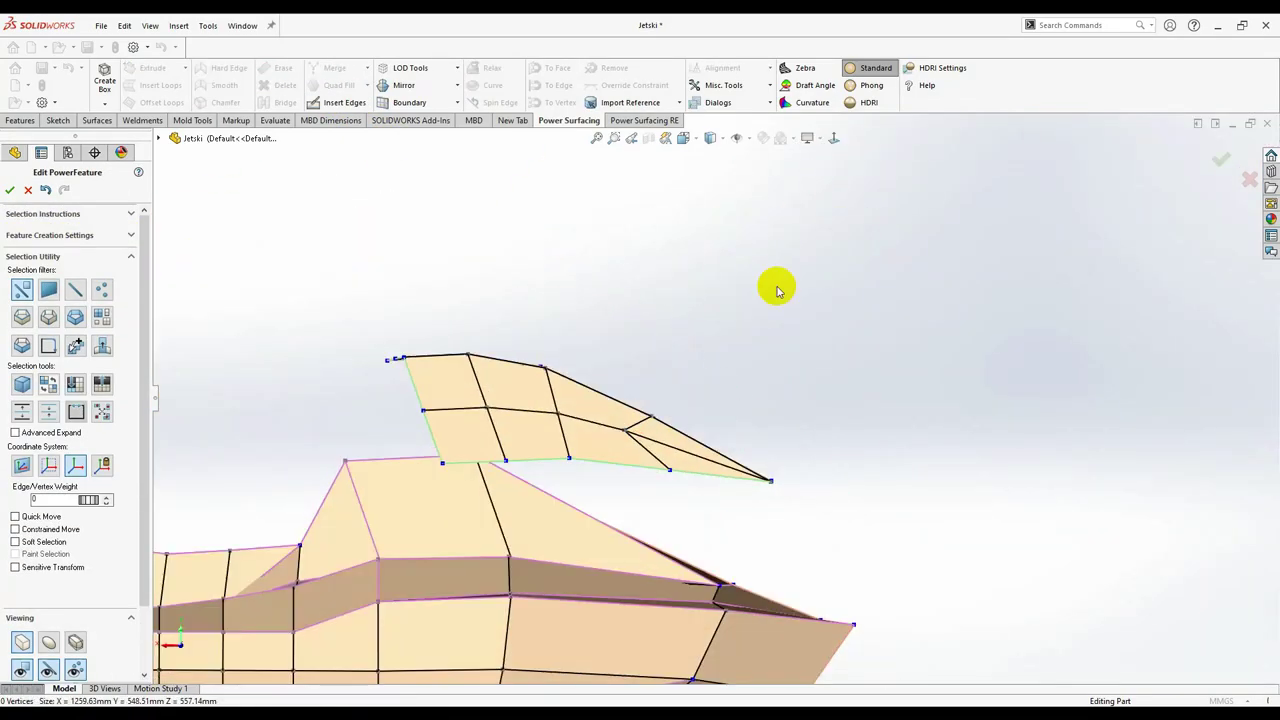
{"action": "middle_click_drag", "start_coordinate": [566, 446], "coordinate": [666, 380]}
{"action": "scroll", "coordinate": [441, 380], "scroll_direction": "up", "scroll_amount": 5}
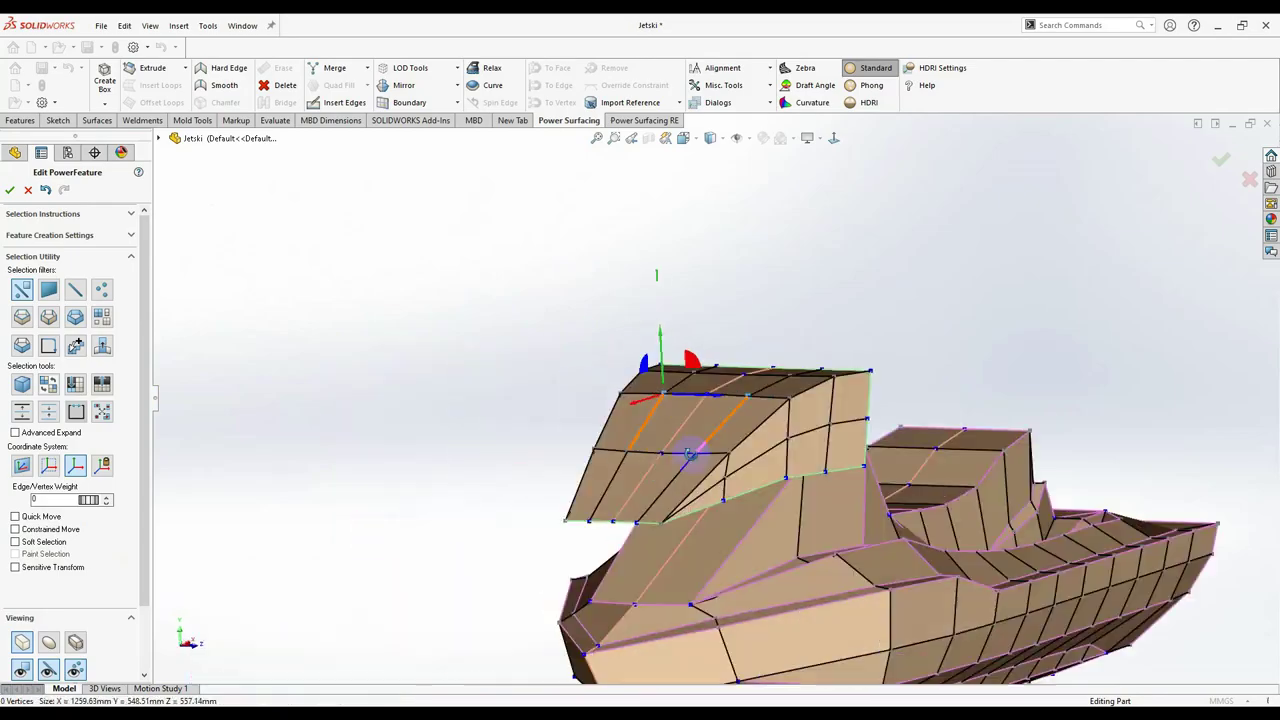
{"action": "mouse_move", "coordinate": [441, 380]}
{"action": "middle_mouse_down"}
{"action": "mouse_move", "coordinate": [690, 440]}
{"action": "mouse_move", "coordinate": [759, 502]}
{"action": "mouse_move", "coordinate": [671, 486]}
{"action": "mouse_move", "coordinate": [800, 229]}
{"action": "middle_mouse_up"}
{"action": "left_click", "coordinate": [690, 440]}
{"action": "left_click", "coordinate": [820, 390]}
Reshape the cowling's rear top and base vertices, giving the rim edges weight 45, then view see-through.
{"action": "mouse_move", "coordinate": [820, 390]}
{"action": "middle_mouse_down"}
{"action": "mouse_move", "coordinate": [836, 323]}
{"action": "mouse_move", "coordinate": [943, 294]}
{"action": "middle_mouse_up"}
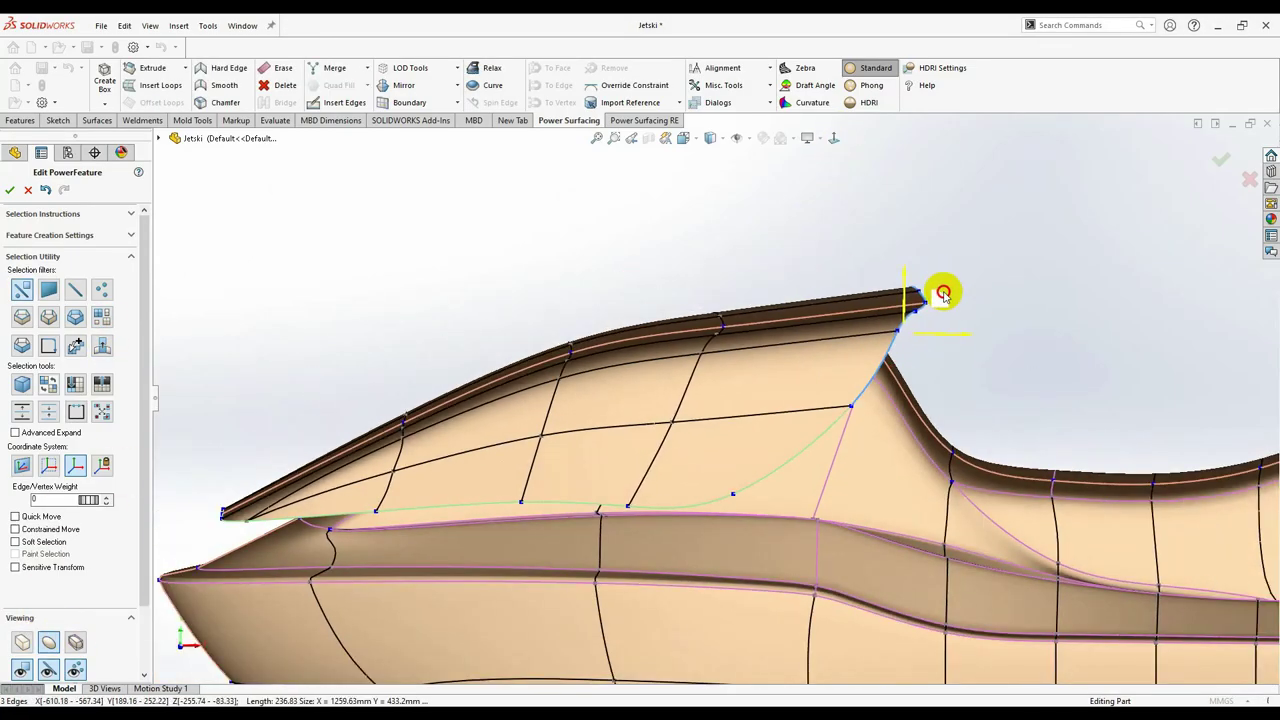
{"action": "scroll", "coordinate": [900, 340], "scroll_direction": "up", "scroll_amount": 5}
{"action": "scroll", "coordinate": [900, 340], "scroll_direction": "down", "scroll_amount": 5}
{"action": "middle_click_drag", "start_coordinate": [829, 137], "coordinate": [612, 427]}
{"action": "left_click", "coordinate": [612, 427]}
{"action": "key", "text": "Tab"}
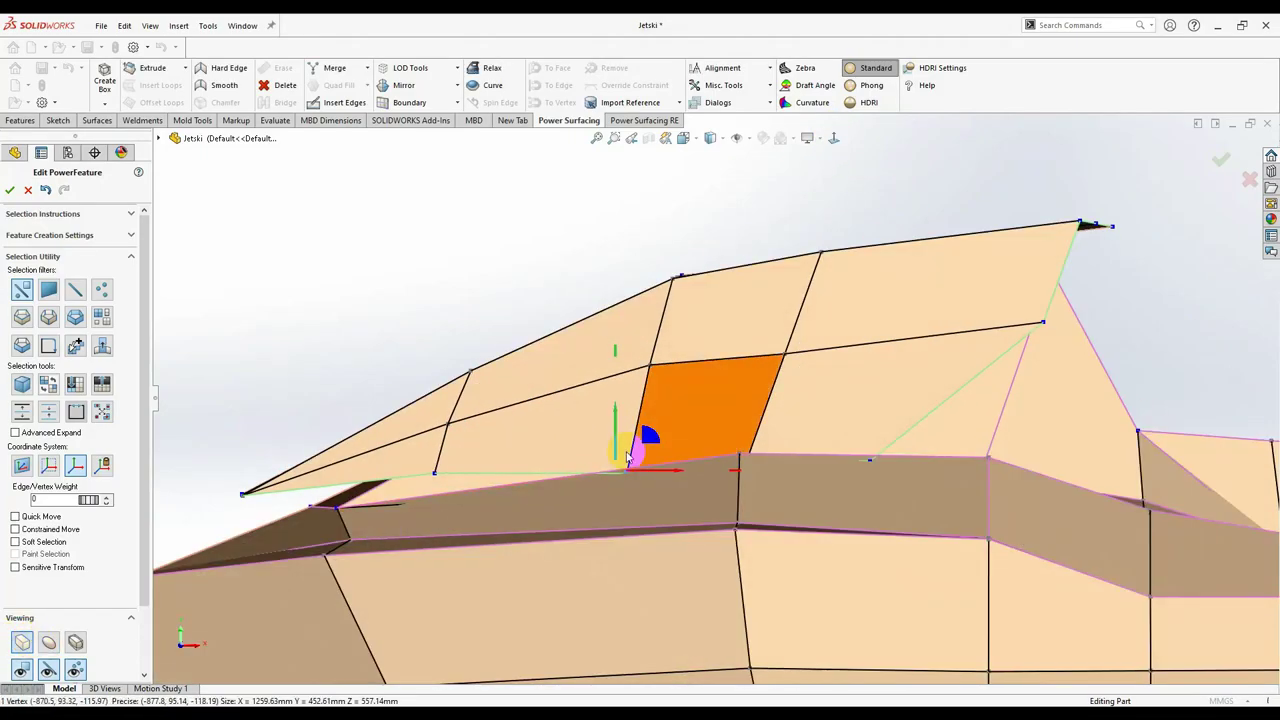
{"action": "left_click", "coordinate": [407, 481]}
{"action": "middle_click_drag", "start_coordinate": [407, 481], "coordinate": [367, 447]}
{"action": "key", "text": "Tab"}
{"action": "scroll", "coordinate": [723, 446], "scroll_direction": "down", "scroll_amount": 2}
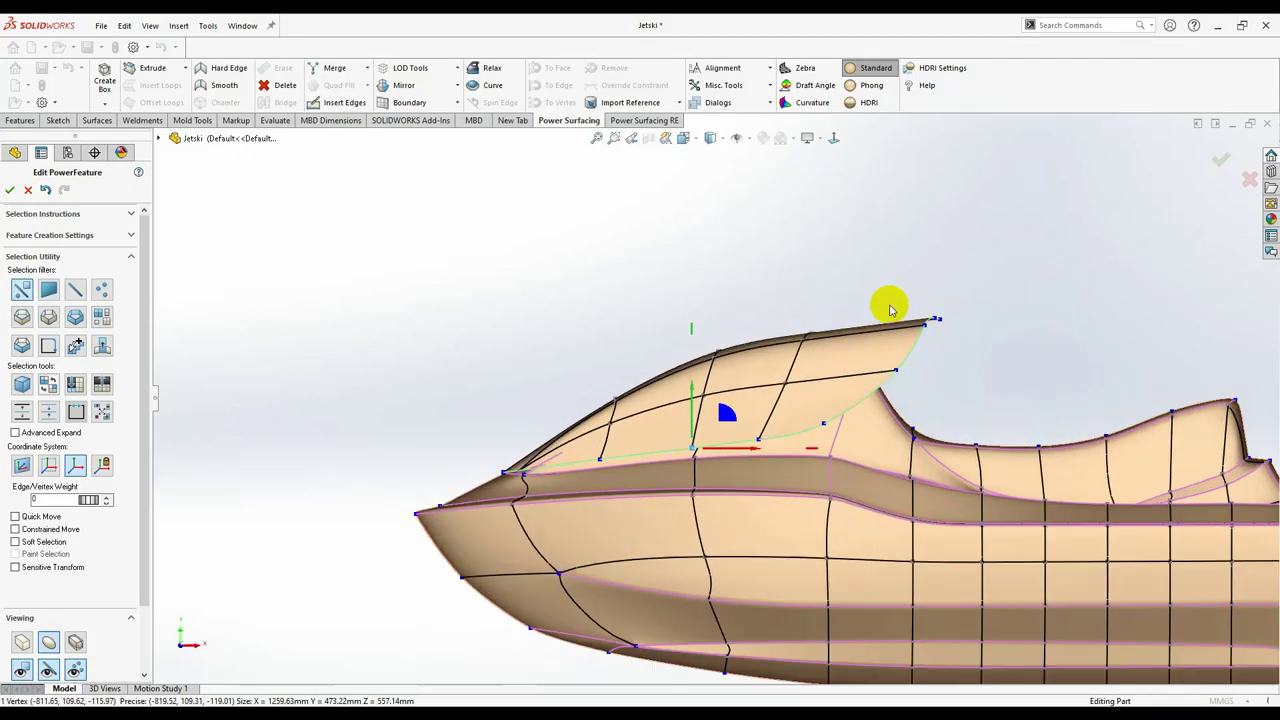
{"action": "left_click", "coordinate": [735, 452]}
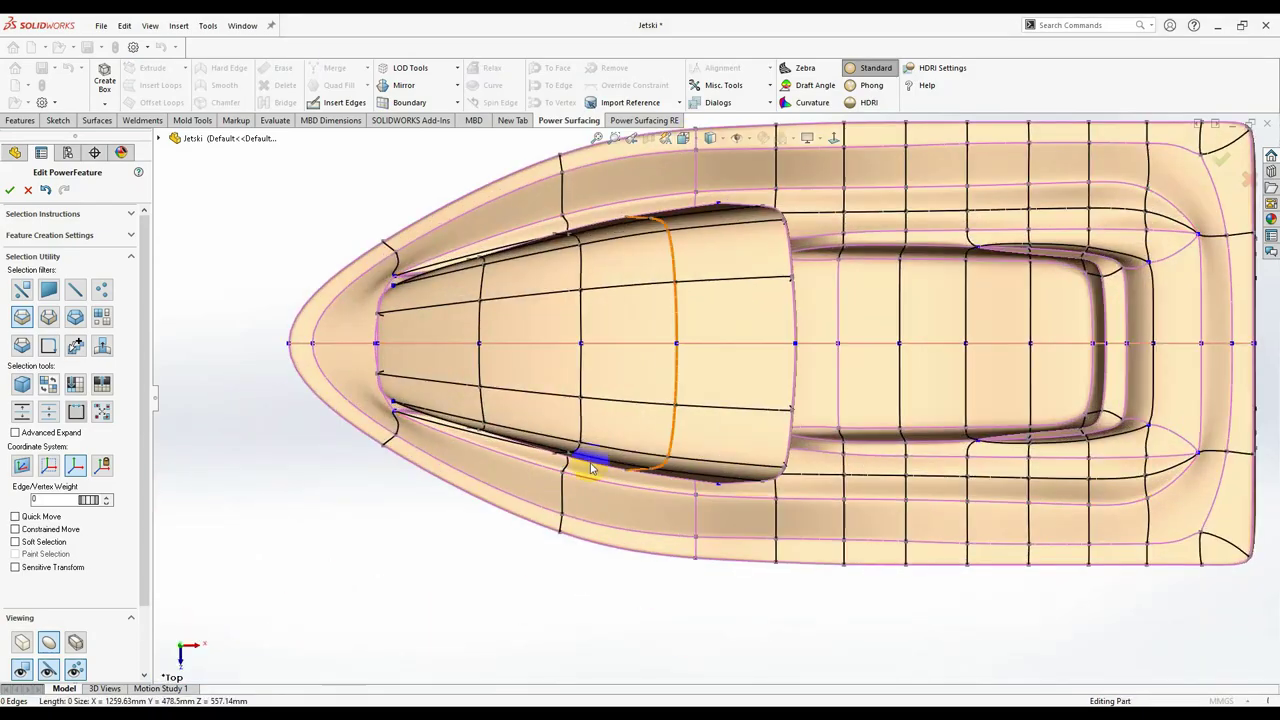
{"action": "left_click", "coordinate": [15, 648]}
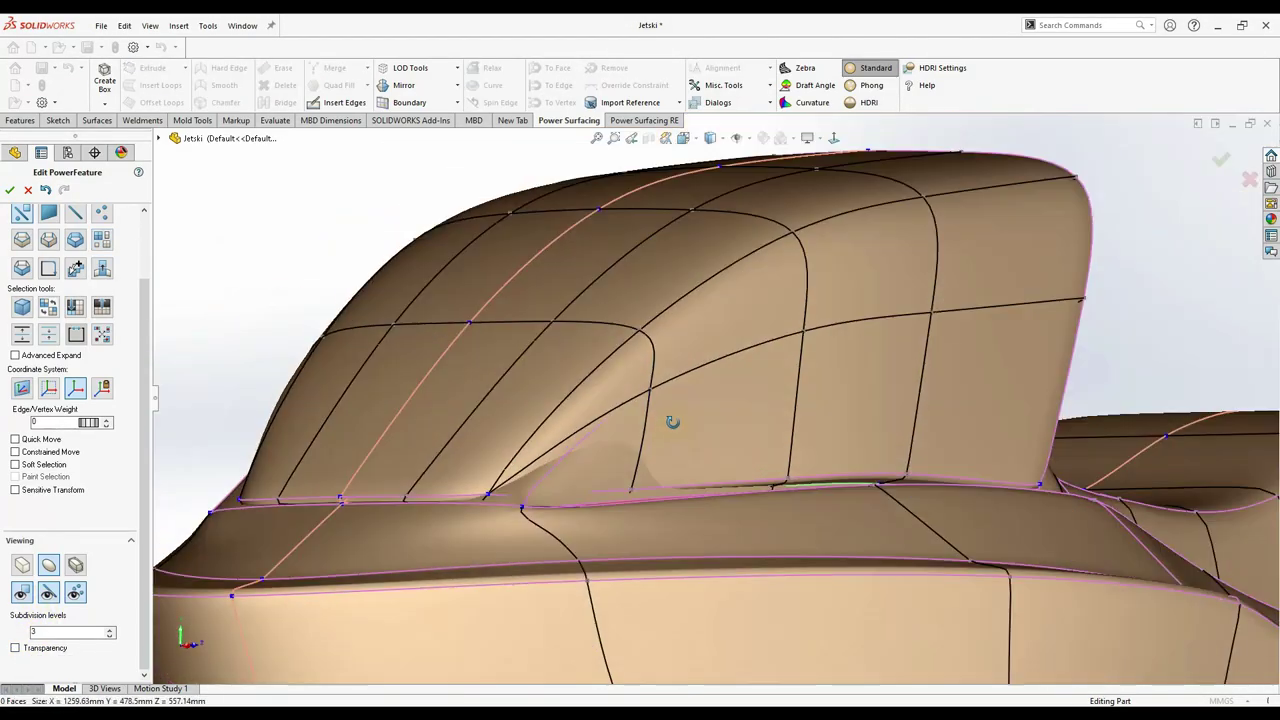
{"action": "left_click", "coordinate": [651, 374]}
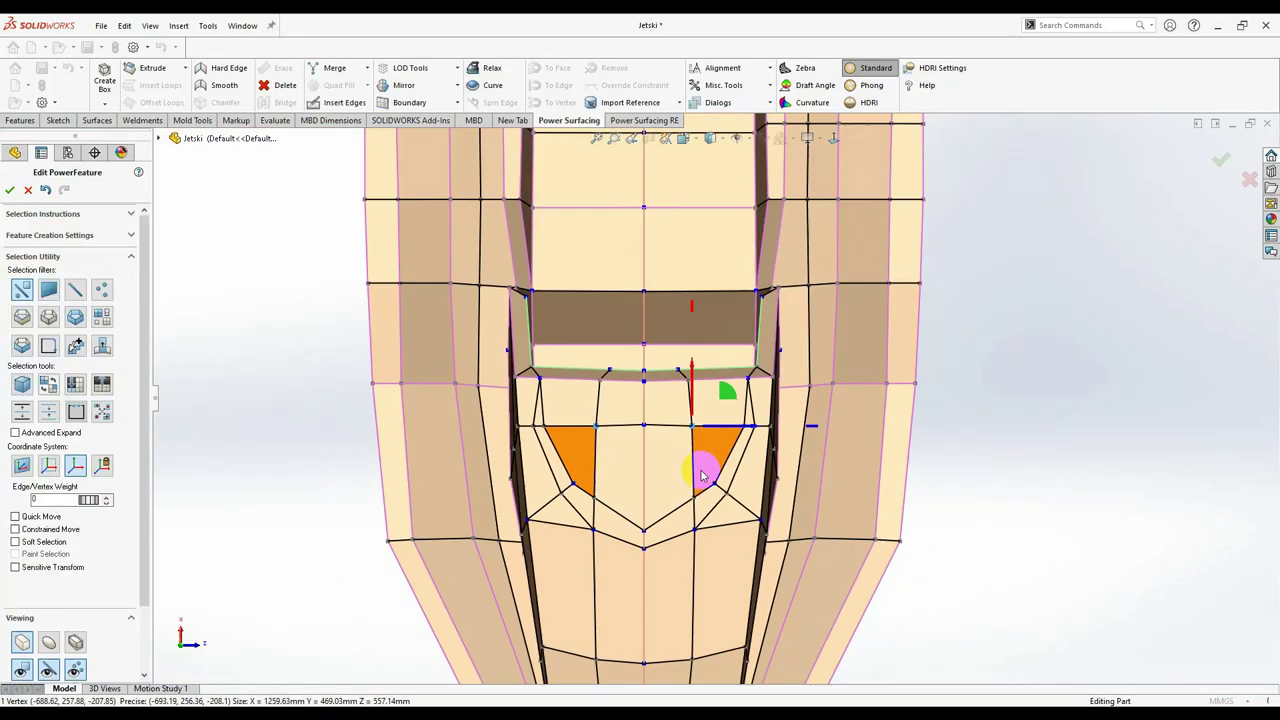
Give a vertex on the console front an edge weight of 55.
{"action": "left_click", "coordinate": [620, 522]}
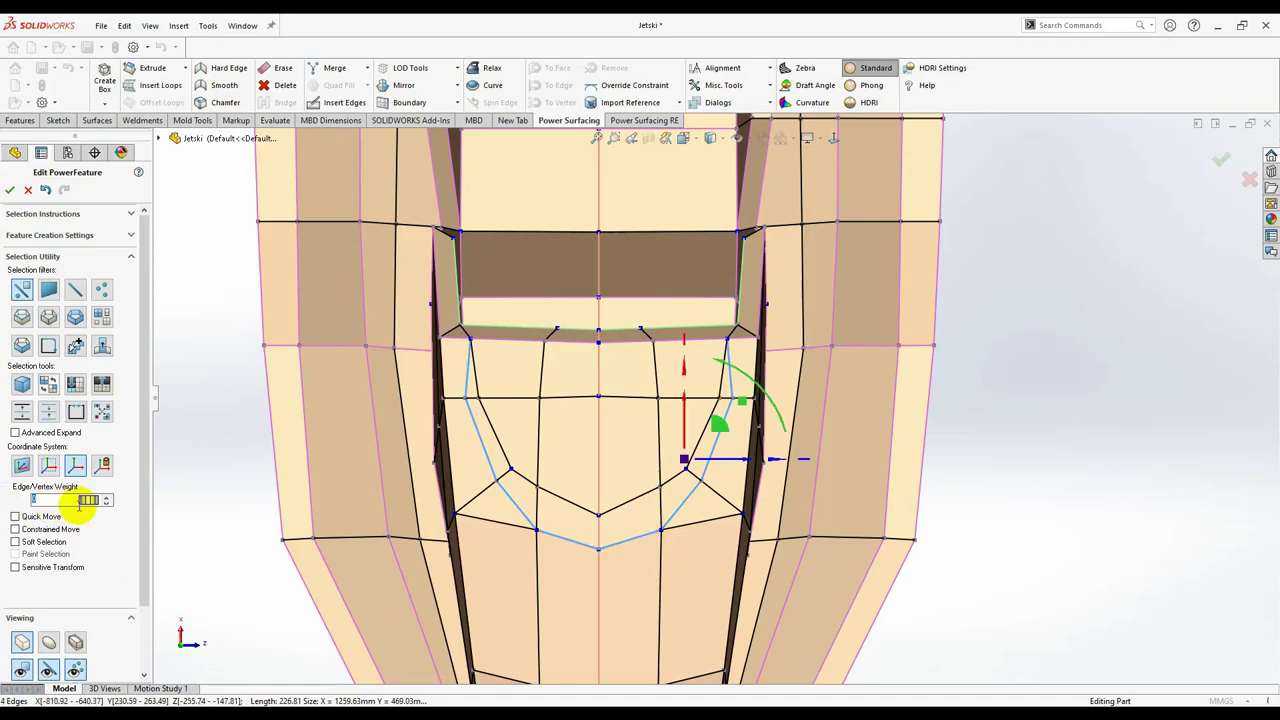
{"action": "type", "text": "55"}
{"action": "key", "text": "Return"}
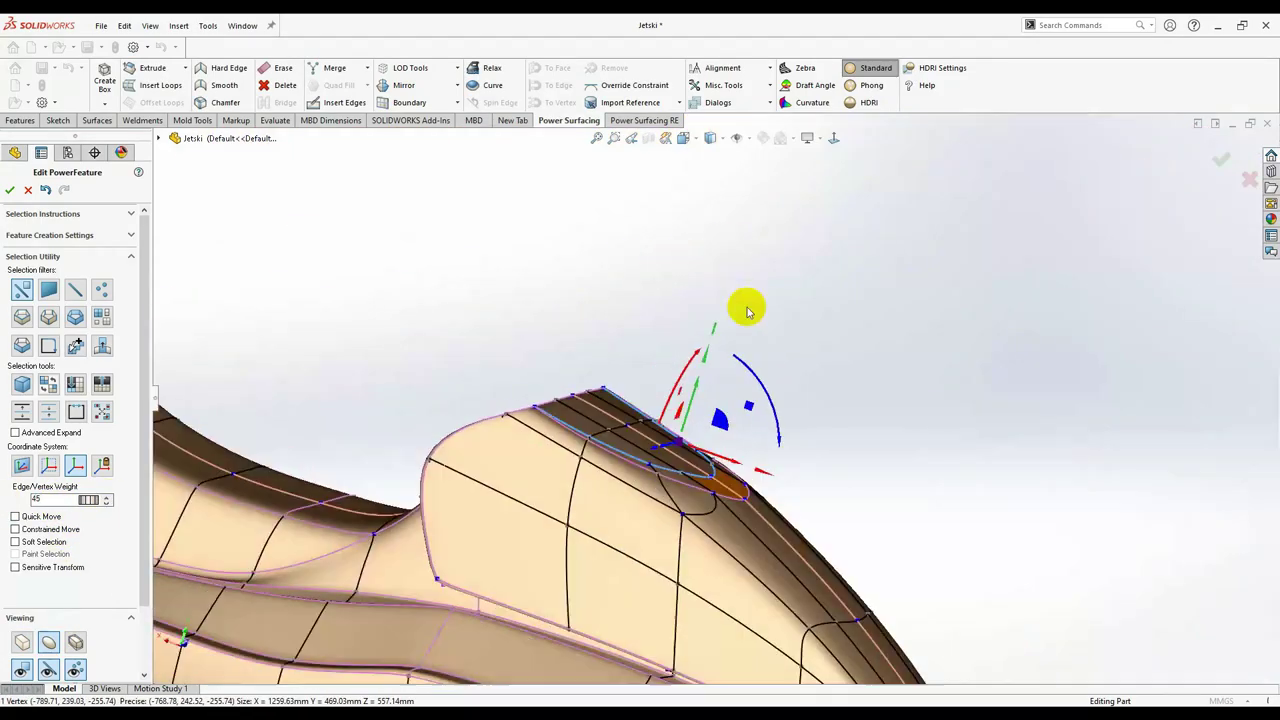
{"action": "mouse_move", "coordinate": [743, 300]}
{"action": "middle_mouse_down"}
{"action": "mouse_move", "coordinate": [634, 443]}
{"action": "mouse_move", "coordinate": [766, 386]}
{"action": "mouse_move", "coordinate": [694, 344]}
{"action": "middle_mouse_up"}
In cage display, select the edge loop around the cowling and finish edge insertion.
{"action": "left_click", "coordinate": [786, 363]}
{"action": "mouse_move", "coordinate": [634, 408]}
{"action": "middle_mouse_down"}
{"action": "mouse_move", "coordinate": [786, 363]}
{"action": "mouse_move", "coordinate": [938, 378]}
{"action": "mouse_move", "coordinate": [797, 365]}
{"action": "mouse_move", "coordinate": [878, 368]}
{"action": "middle_mouse_up"}
{"action": "key", "text": "Tab"}
{"action": "double_click", "coordinate": [797, 365]}
{"action": "scroll", "coordinate": [797, 365], "scroll_direction": "up", "scroll_amount": 2}
{"action": "right_click", "coordinate": [878, 368]}
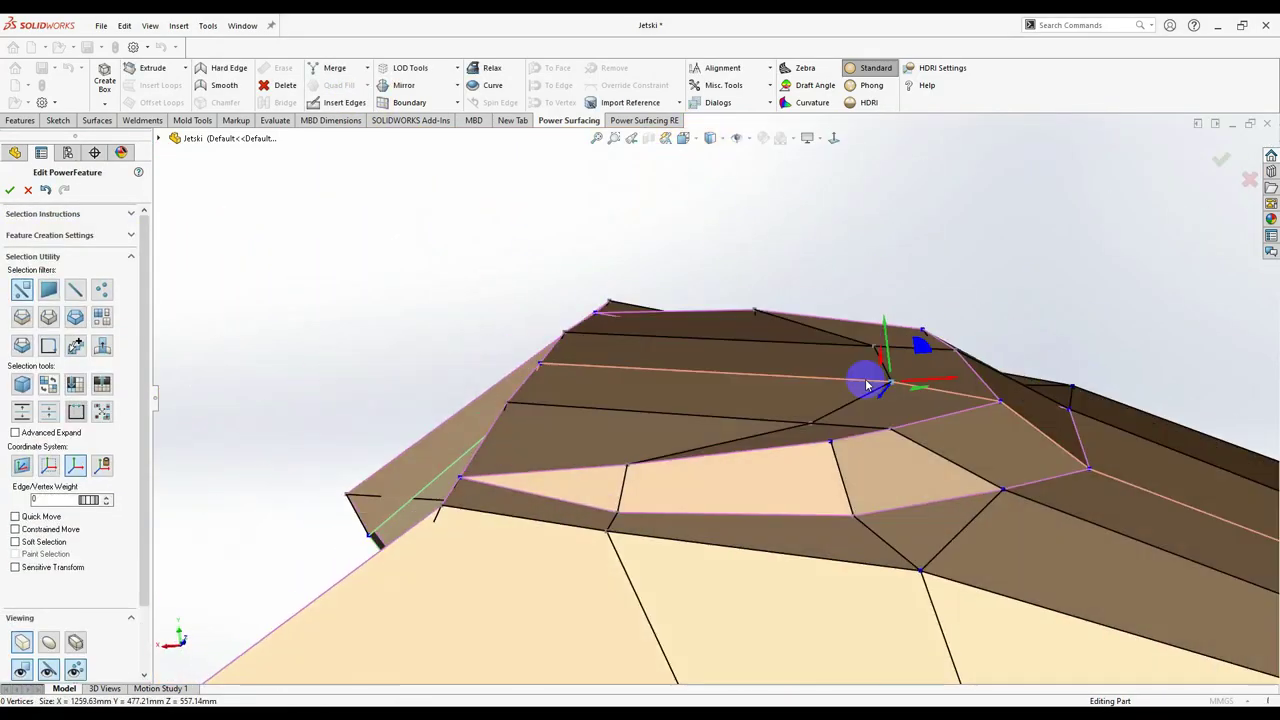
{"action": "left_click", "coordinate": [742, 528]}
Undo the last change to the cowling face.
{"action": "scroll", "coordinate": [742, 528], "scroll_direction": "down", "scroll_amount": 5}
{"action": "middle_click_drag", "start_coordinate": [749, 457], "coordinate": [591, 402]}
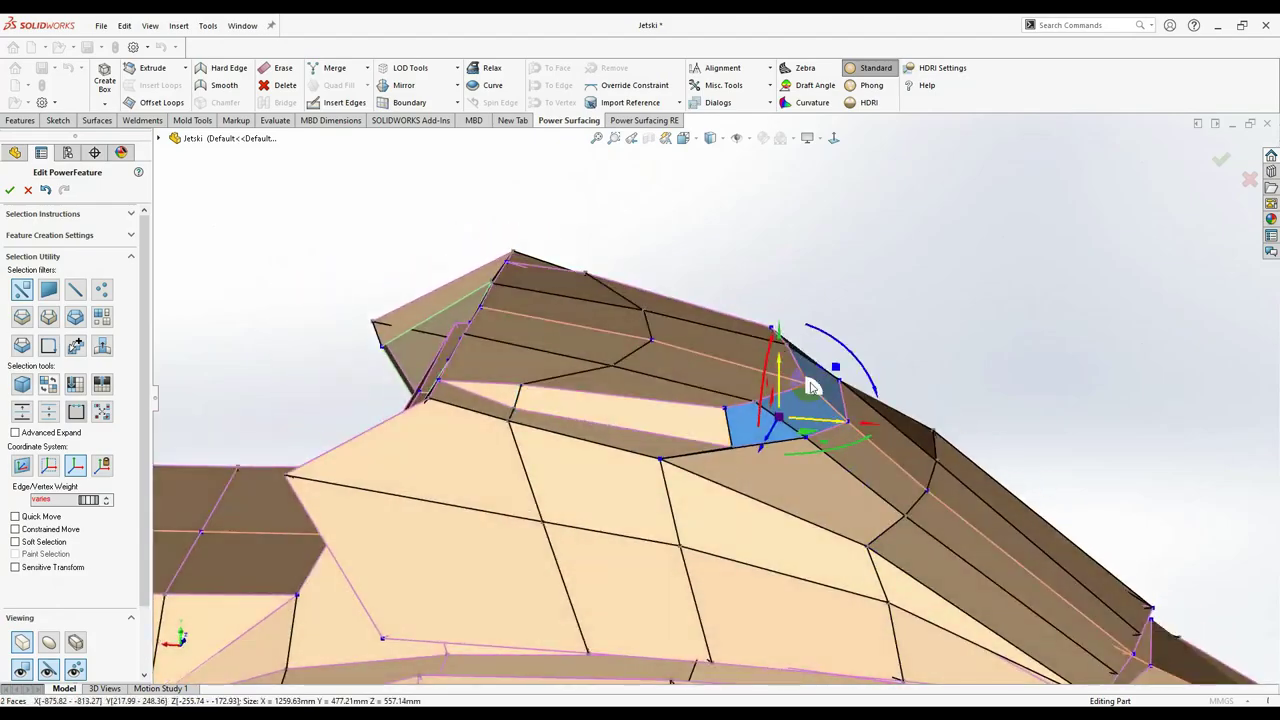
{"action": "middle_click_drag", "start_coordinate": [812, 388], "coordinate": [737, 523]}
{"action": "key", "text": "ctrl+z"}
{"action": "scroll", "coordinate": [785, 556], "scroll_direction": "down", "scroll_amount": 3}
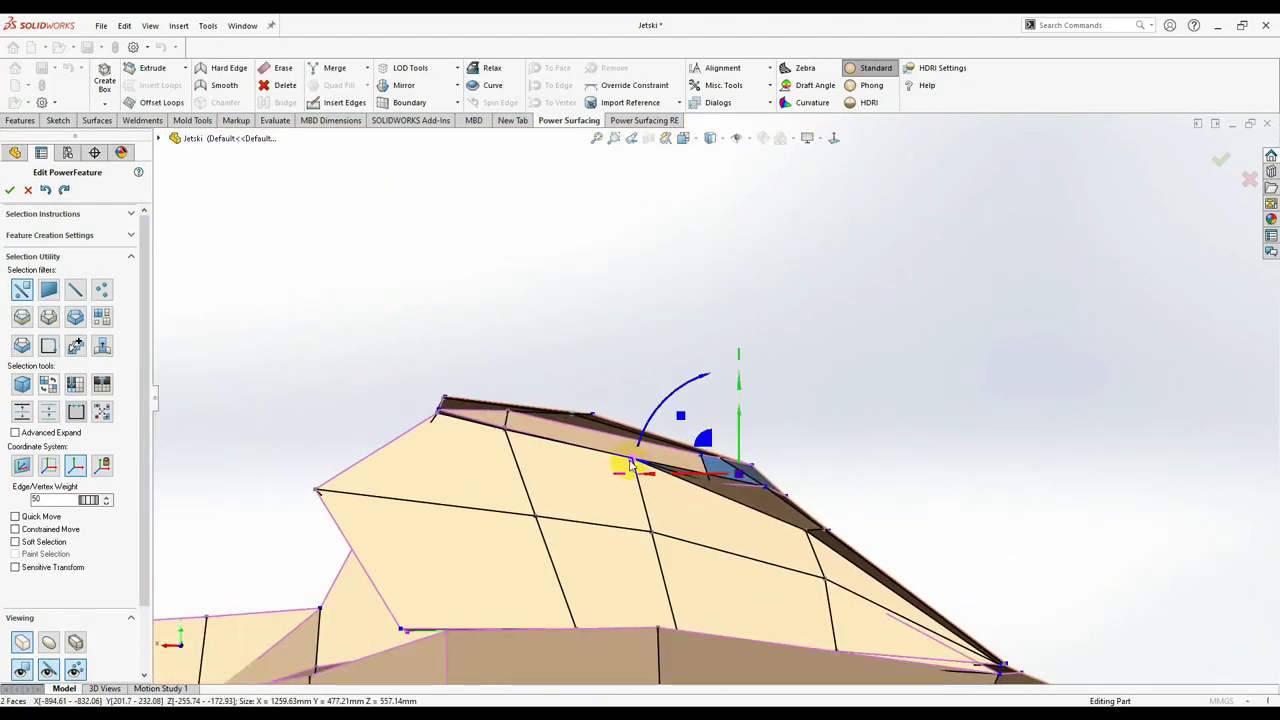
{"action": "scroll", "coordinate": [883, 557], "scroll_direction": "down", "scroll_amount": 3}
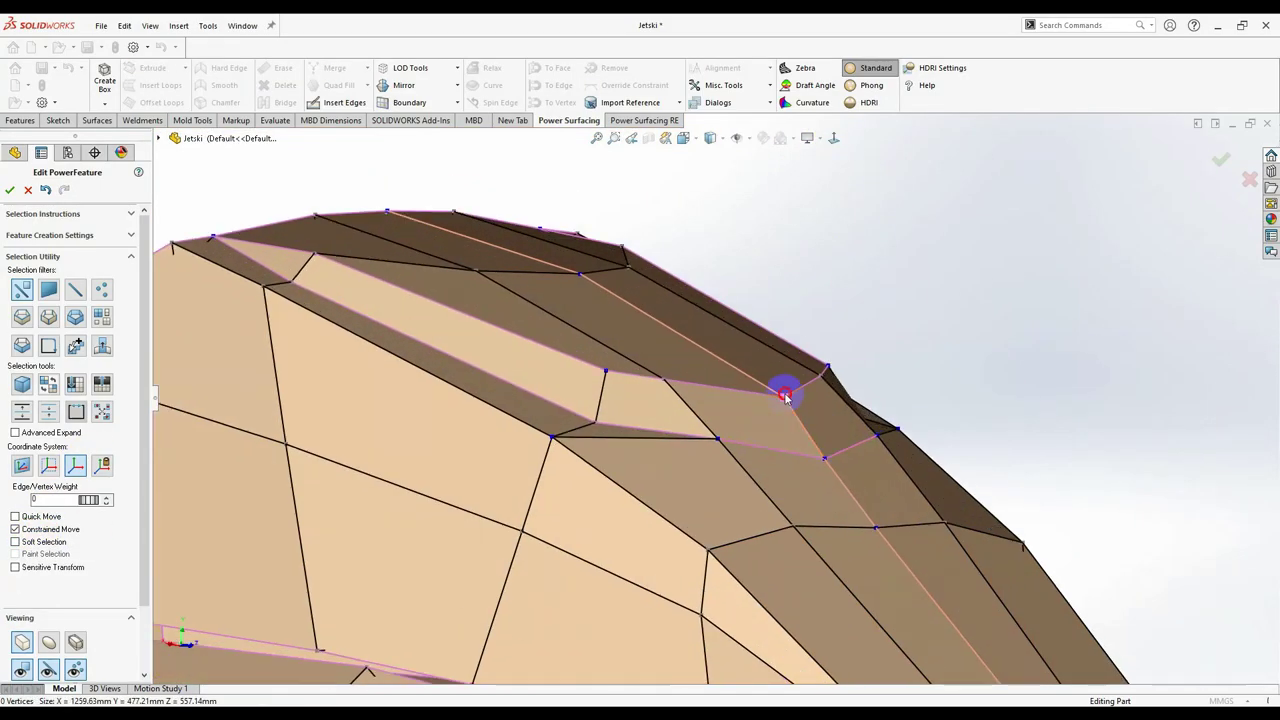
Inspect the pod's two ridge edges and a pod face in smooth display, then clear the selection.
{"action": "left_click", "coordinate": [790, 385]}
{"action": "key", "text": "Tab"}
{"action": "scroll", "coordinate": [729, 432], "scroll_direction": "down", "scroll_amount": 2}
{"action": "mouse_move", "coordinate": [728, 432]}
{"action": "middle_mouse_down"}
{"action": "mouse_move", "coordinate": [886, 463]}
{"action": "mouse_move", "coordinate": [671, 420]}
{"action": "middle_mouse_up"}
{"action": "left_click", "coordinate": [663, 329]}
{"action": "mouse_move", "coordinate": [663, 329]}
{"action": "middle_mouse_down"}
{"action": "mouse_move", "coordinate": [840, 456]}
{"action": "mouse_move", "coordinate": [700, 391]}
{"action": "mouse_move", "coordinate": [607, 407]}
{"action": "middle_mouse_up"}
{"action": "key", "text": "Escape"}
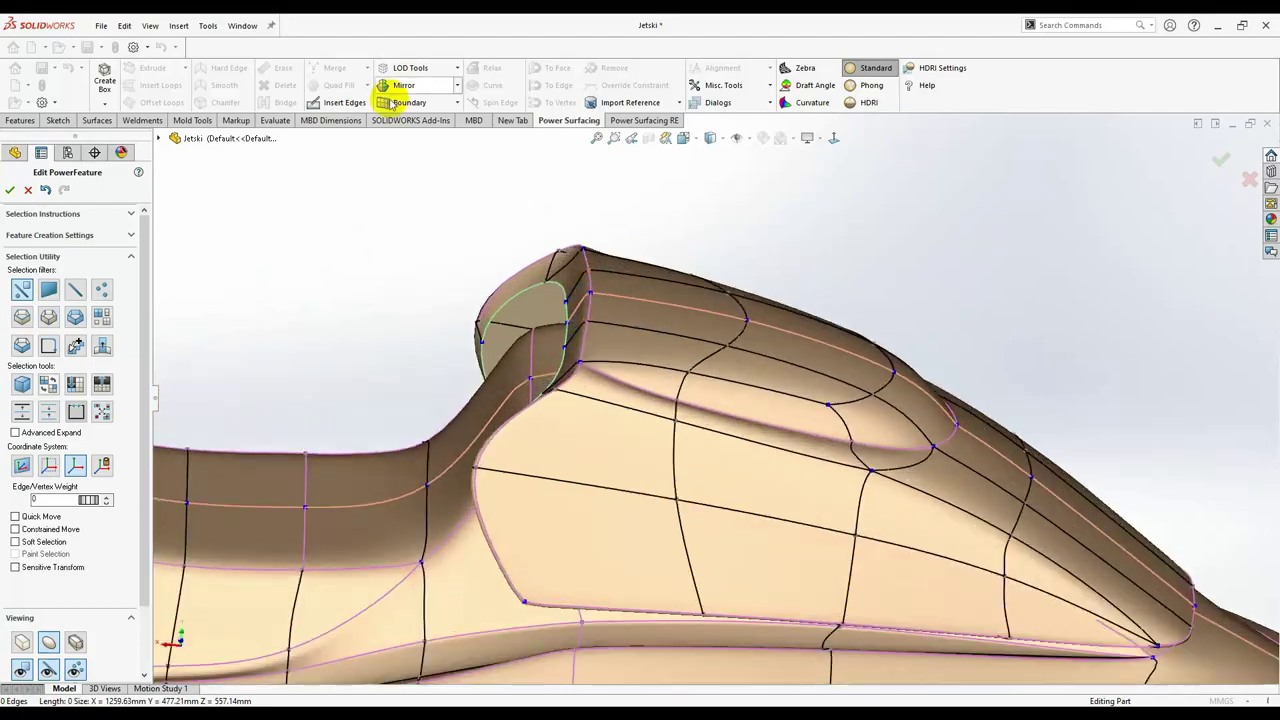
Insert new edges into the handlebar pod's mesh.
{"action": "left_click", "coordinate": [388, 102]}
{"action": "mouse_move", "coordinate": [650, 308]}
{"action": "middle_mouse_down"}
{"action": "mouse_move", "coordinate": [652, 414]}
{"action": "mouse_move", "coordinate": [1094, 417]}
{"action": "mouse_move", "coordinate": [831, 417]}
{"action": "middle_mouse_up"}
{"action": "right_click", "coordinate": [652, 414]}
Select an edge and a strip of faces along the pod to reshape them.
{"action": "left_click", "coordinate": [635, 345]}
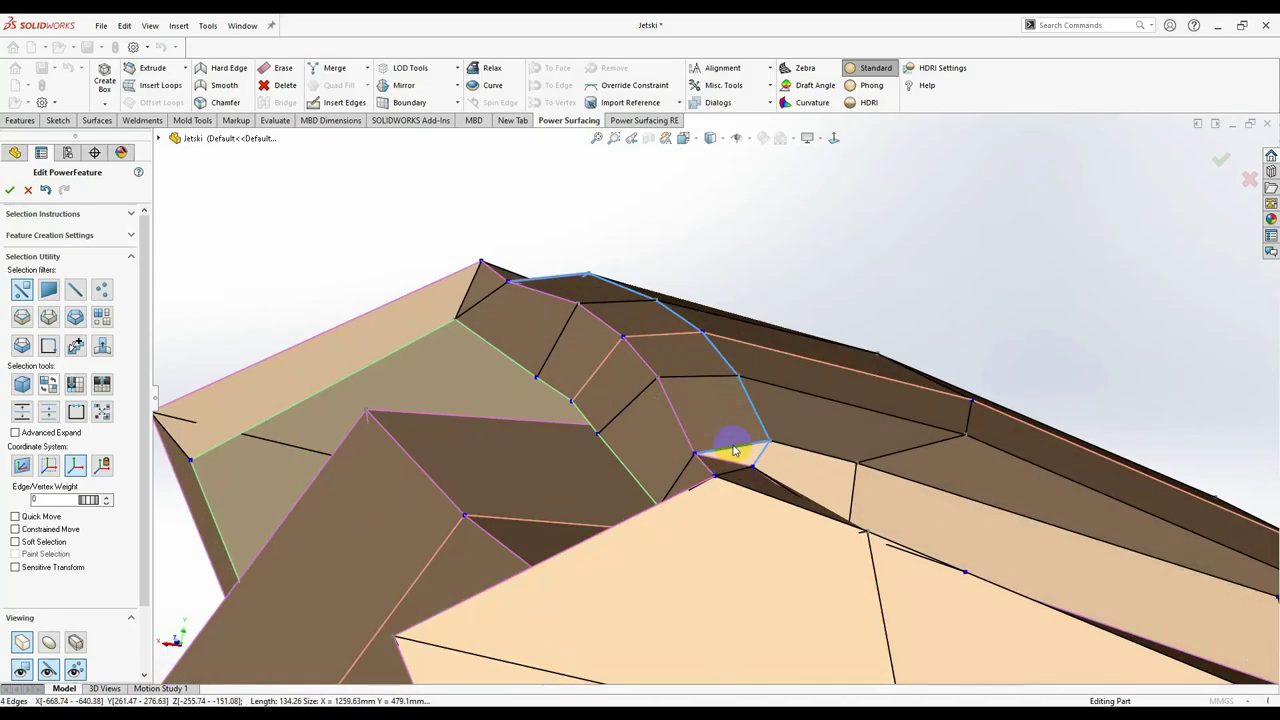
{"action": "double_click", "coordinate": [733, 450]}
{"action": "middle_click_drag", "start_coordinate": [733, 450], "coordinate": [708, 500]}
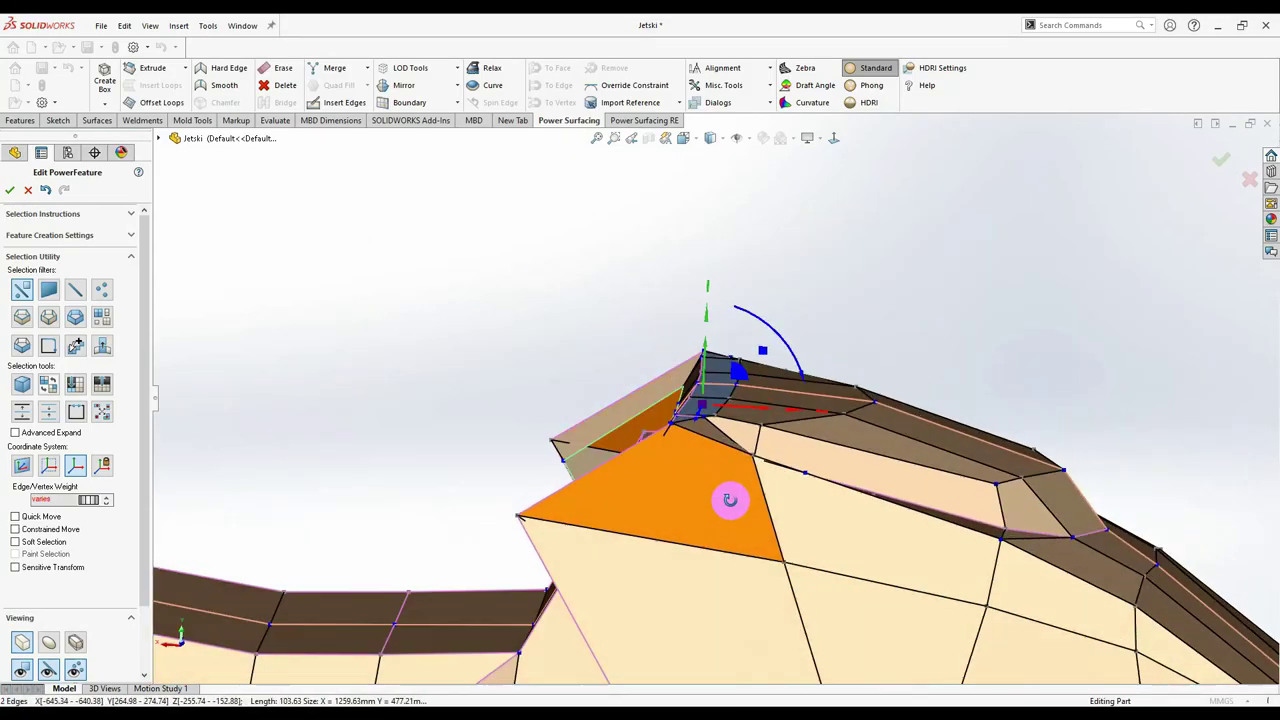
{"action": "mouse_move", "coordinate": [733, 385]}
{"action": "middle_mouse_down"}
{"action": "mouse_move", "coordinate": [694, 491]}
{"action": "mouse_move", "coordinate": [63, 500]}
{"action": "middle_mouse_up"}
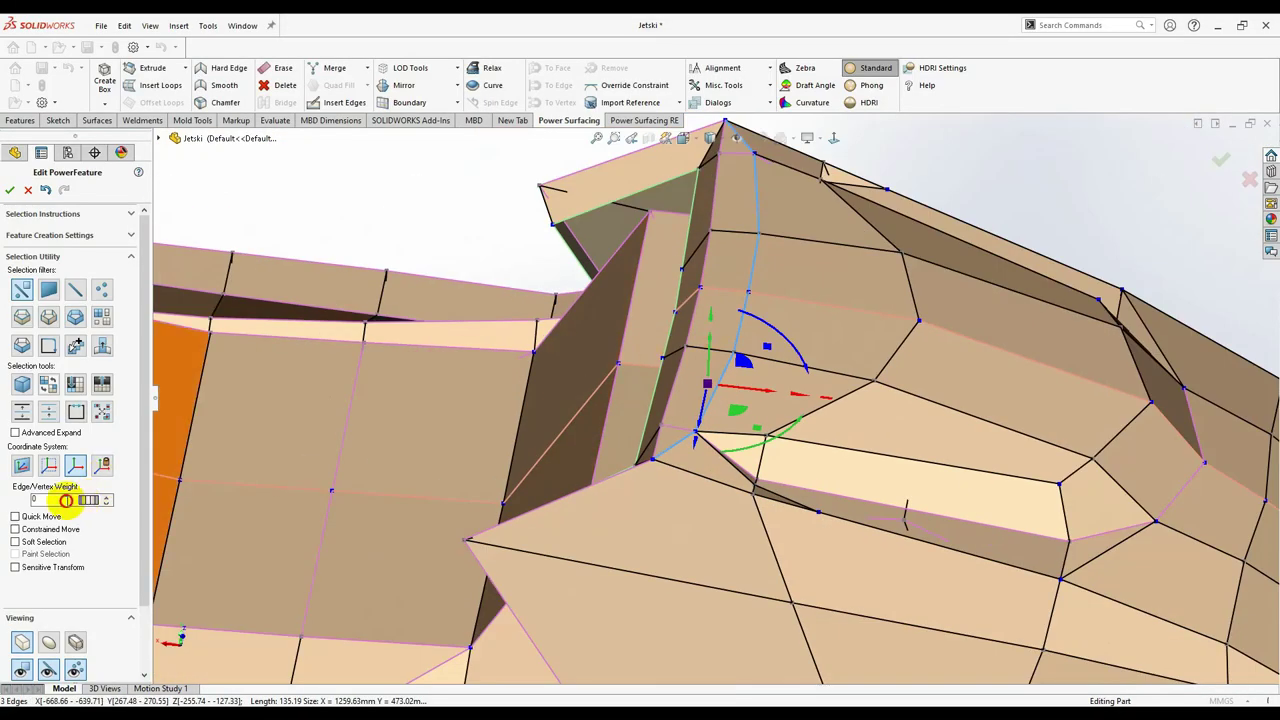
{"action": "key", "text": "Tab"}
{"action": "mouse_move", "coordinate": [928, 248]}
{"action": "middle_mouse_down"}
{"action": "mouse_move", "coordinate": [789, 434]}
{"action": "mouse_move", "coordinate": [916, 478]}
{"action": "mouse_move", "coordinate": [929, 414]}
{"action": "middle_mouse_up"}
Select a face on the pod's side and an edge on top, then view from the front.
{"action": "left_click", "coordinate": [22, 643]}
{"action": "left_click", "coordinate": [850, 368]}
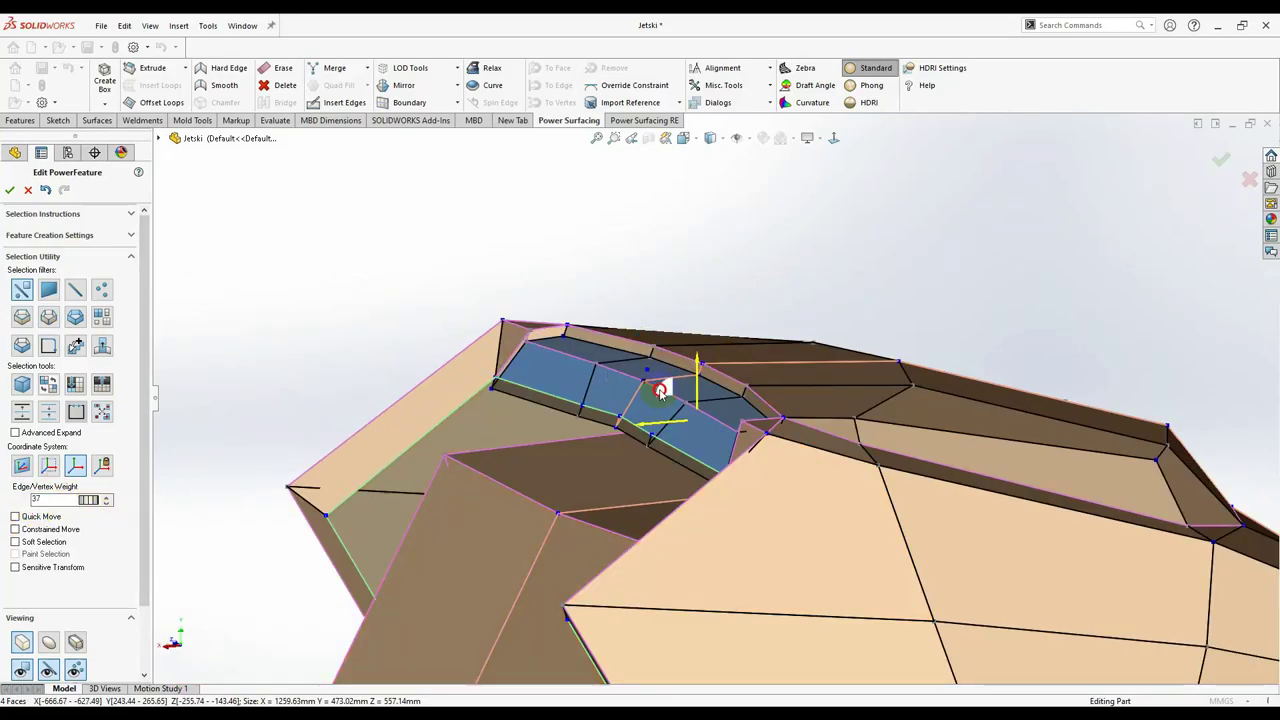
{"action": "mouse_move", "coordinate": [732, 434]}
{"action": "middle_mouse_down"}
{"action": "mouse_move", "coordinate": [623, 314]}
{"action": "mouse_move", "coordinate": [809, 474]}
{"action": "mouse_move", "coordinate": [768, 383]}
{"action": "mouse_move", "coordinate": [922, 434]}
{"action": "mouse_move", "coordinate": [723, 598]}
{"action": "middle_mouse_up"}
{"action": "left_click", "coordinate": [723, 598]}
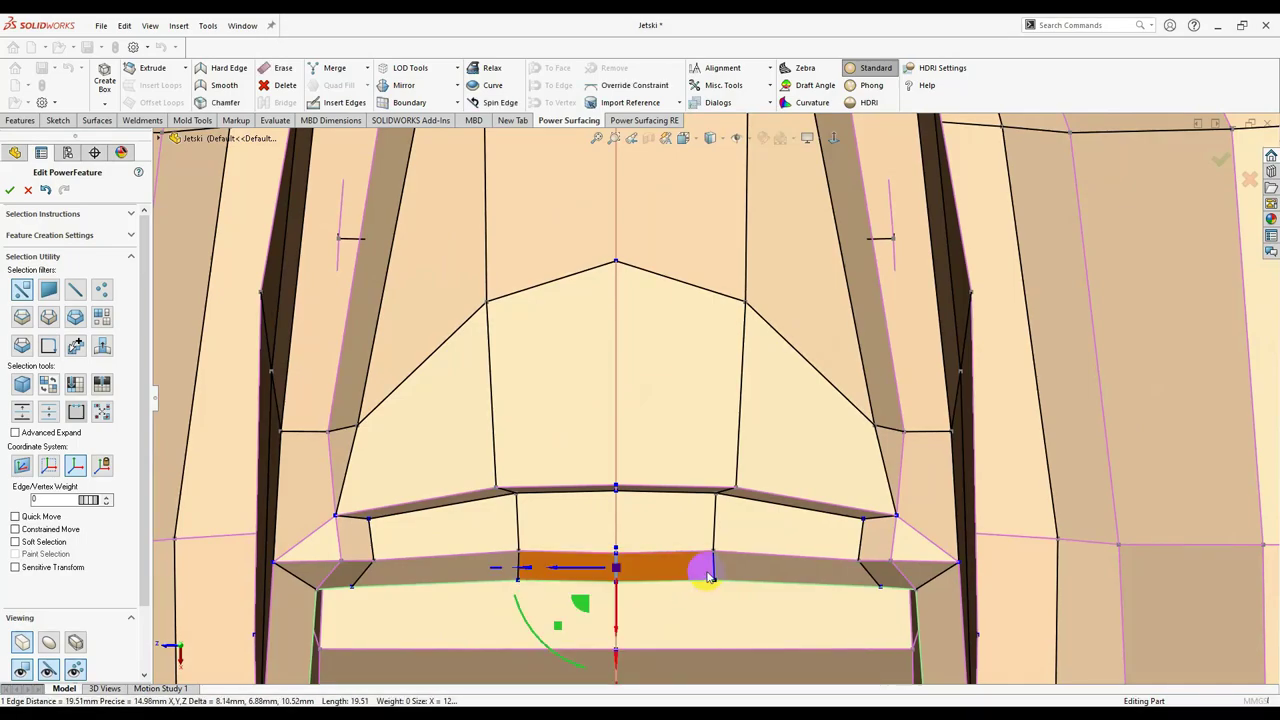
Move the lower front cowling strip about 4 mm.
{"action": "left_click", "coordinate": [640, 565]}
{"action": "scroll", "coordinate": [633, 410], "scroll_direction": "down", "scroll_amount": 3}
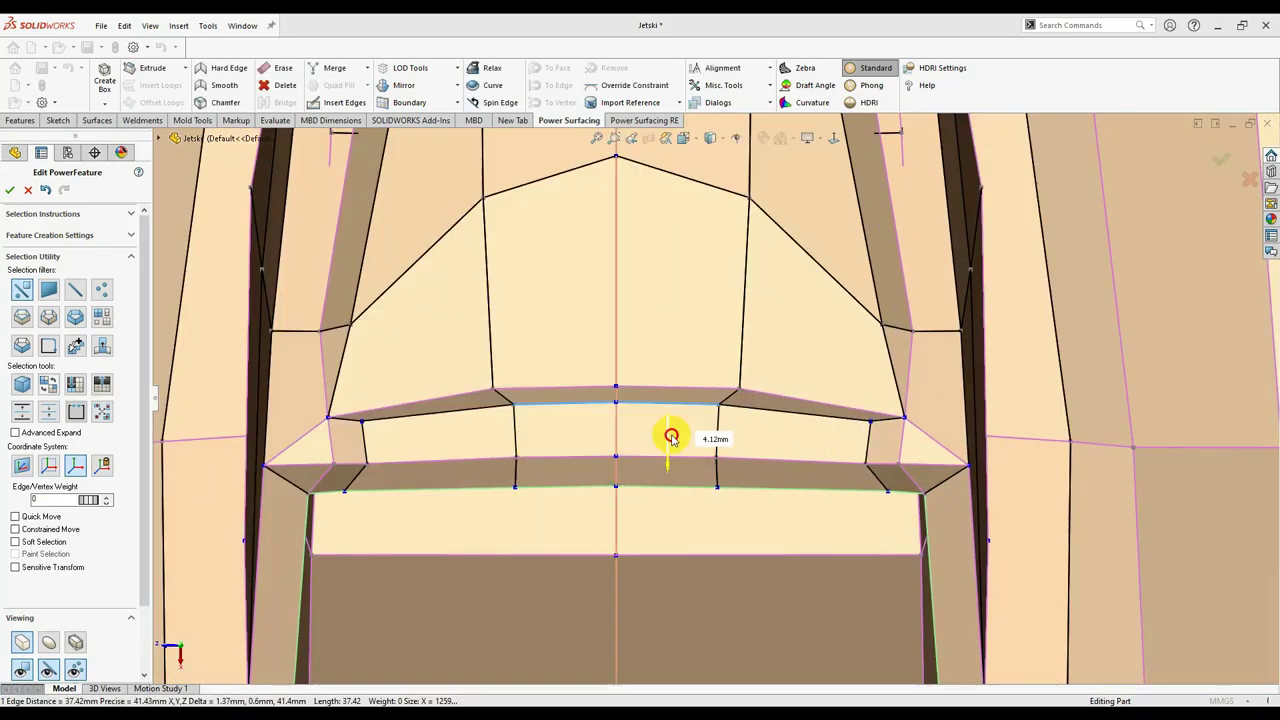
{"action": "mouse_move", "coordinate": [672, 437]}
{"action": "middle_mouse_down"}
{"action": "mouse_move", "coordinate": [800, 400]}
{"action": "mouse_move", "coordinate": [771, 443]}
{"action": "middle_mouse_up"}
Add a new edge on the cowling and face the view squarely onto the jetski.
{"action": "left_click", "coordinate": [763, 398]}
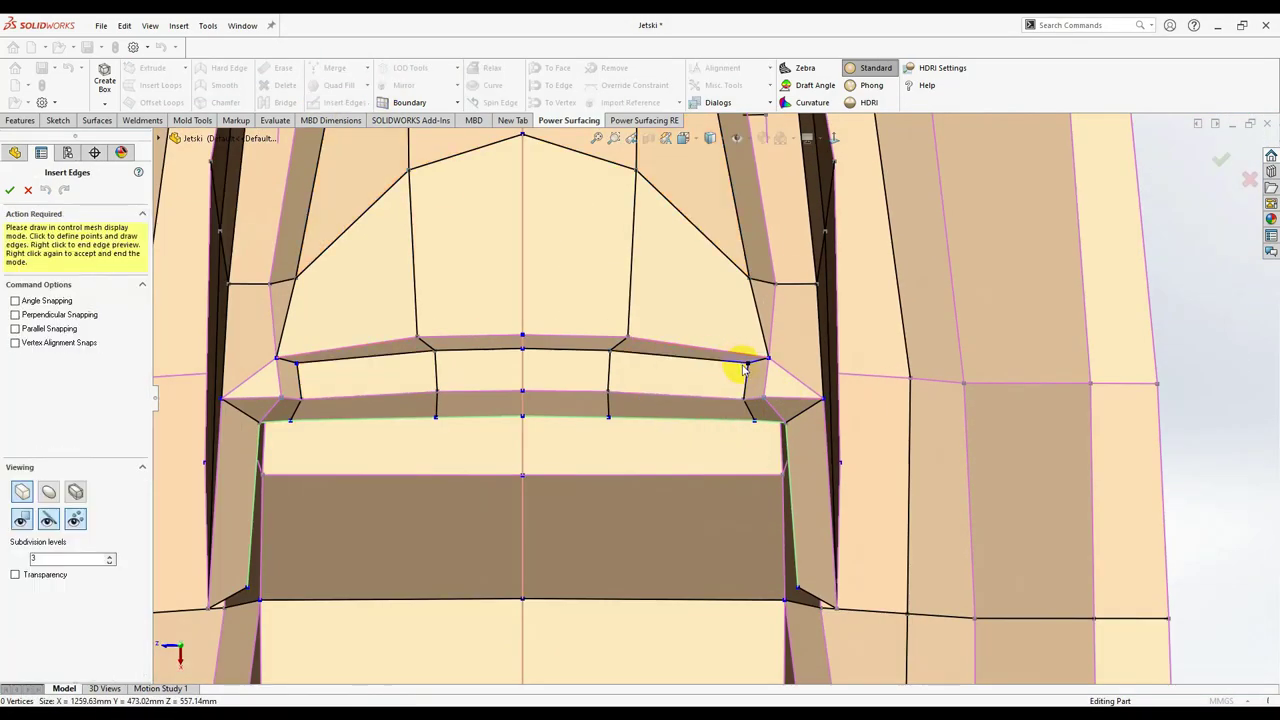
{"action": "right_click", "coordinate": [743, 370]}
{"action": "scroll", "coordinate": [700, 434], "scroll_direction": "up", "scroll_amount": 5}
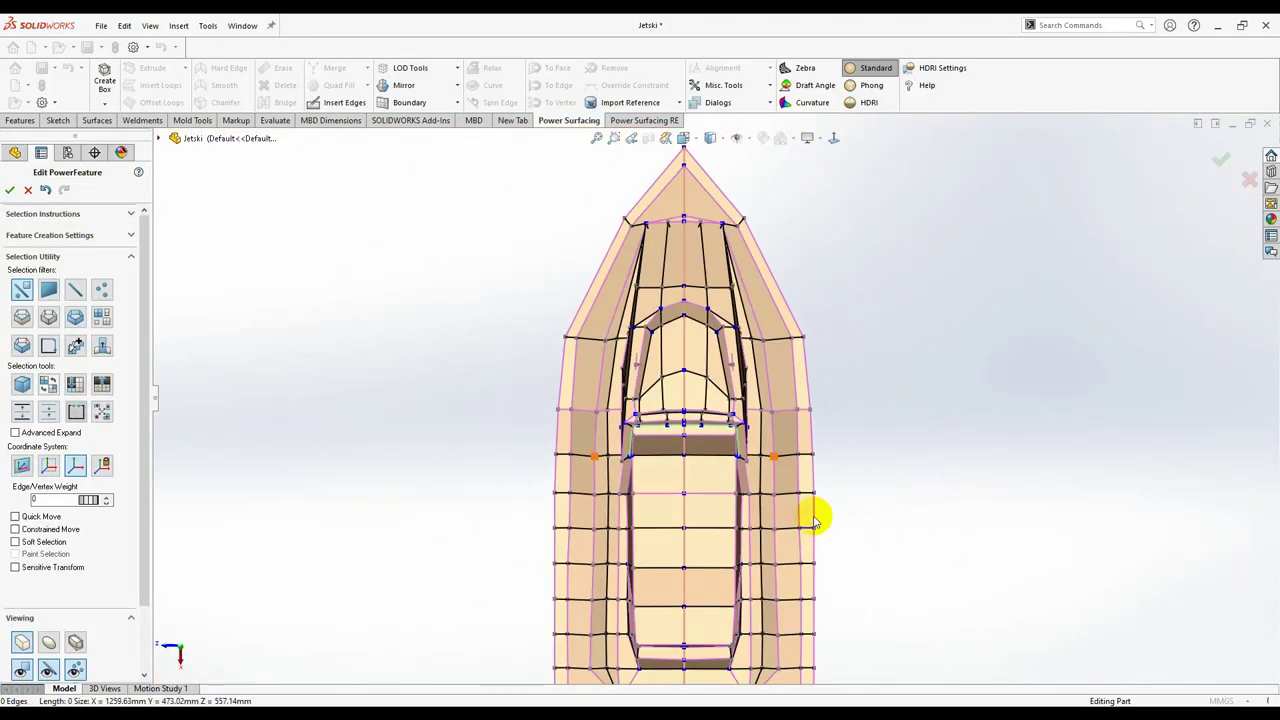
{"action": "left_click", "coordinate": [829, 137]}
{"action": "scroll", "coordinate": [629, 423], "scroll_direction": "down", "scroll_amount": 5}
Add new edges across the cockpit.
{"action": "left_click", "coordinate": [663, 400]}
{"action": "middle_click_drag", "start_coordinate": [669, 428], "coordinate": [776, 412]}
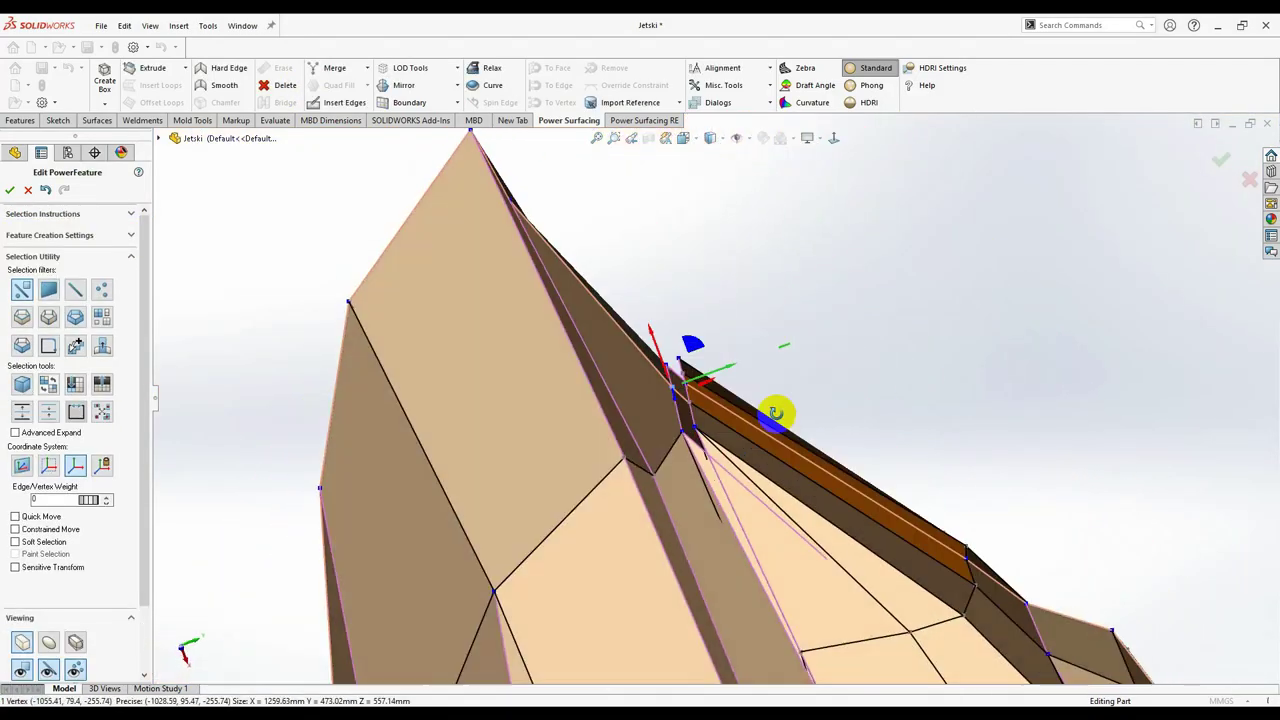
{"action": "scroll", "coordinate": [776, 412], "scroll_direction": "up", "scroll_amount": 5}
{"action": "mouse_move", "coordinate": [863, 280]}
{"action": "middle_mouse_down"}
{"action": "mouse_move", "coordinate": [794, 294]}
{"action": "mouse_move", "coordinate": [623, 408]}
{"action": "mouse_move", "coordinate": [535, 558]}
{"action": "middle_mouse_up"}
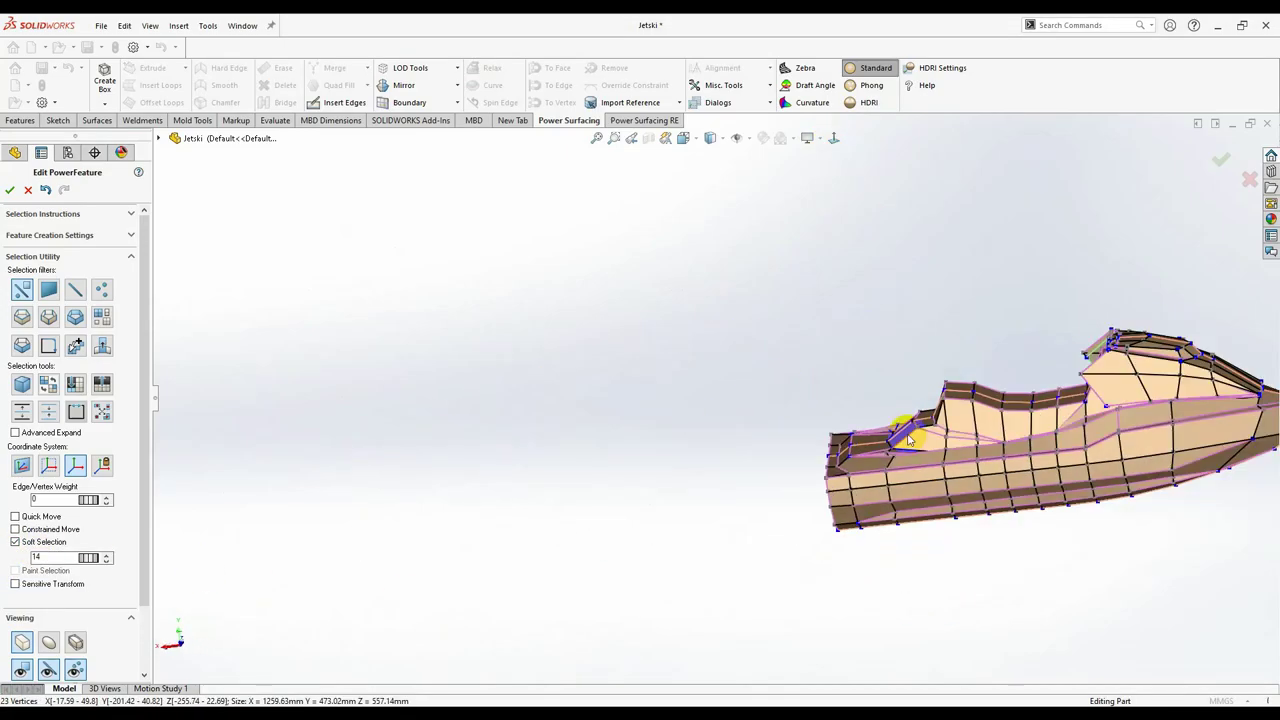
{"action": "middle_click_drag", "start_coordinate": [1103, 487], "coordinate": [460, 445]}
{"action": "scroll", "coordinate": [460, 443], "scroll_direction": "down", "scroll_amount": 3}
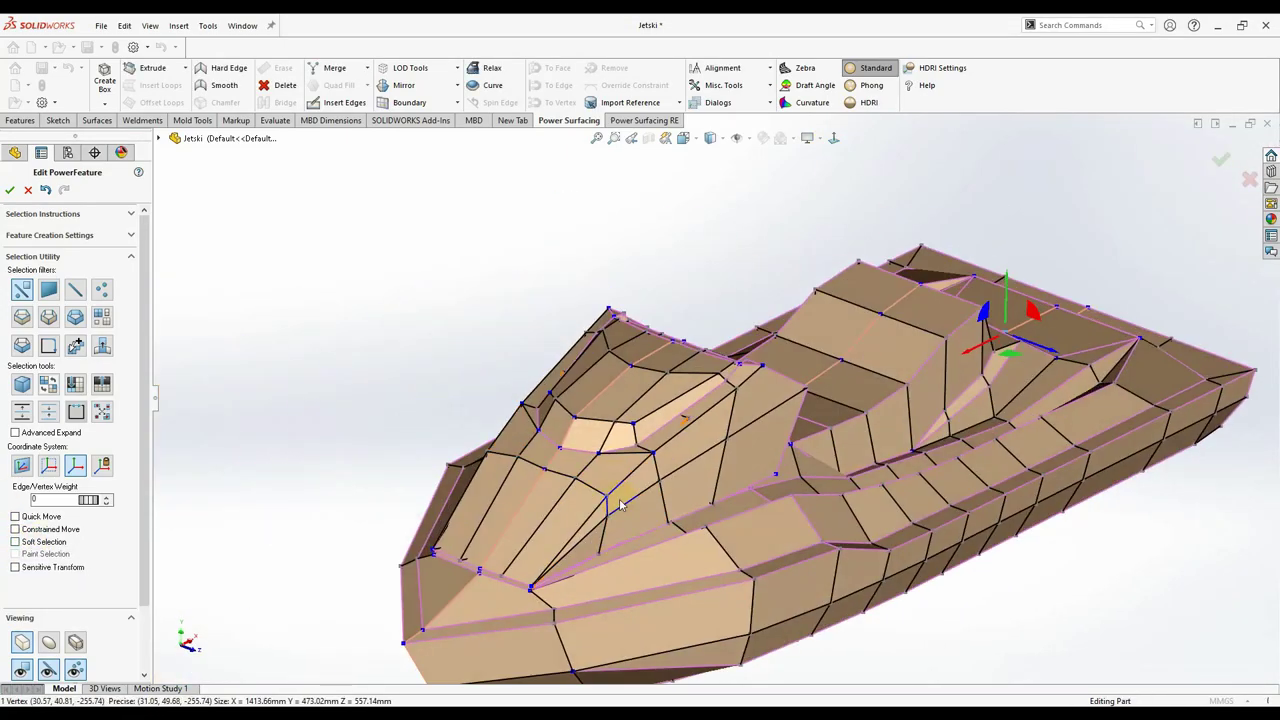
{"action": "scroll", "coordinate": [460, 443], "scroll_direction": "down", "scroll_amount": 5}
{"action": "scroll", "coordinate": [600, 420], "scroll_direction": "down", "scroll_amount": 3}
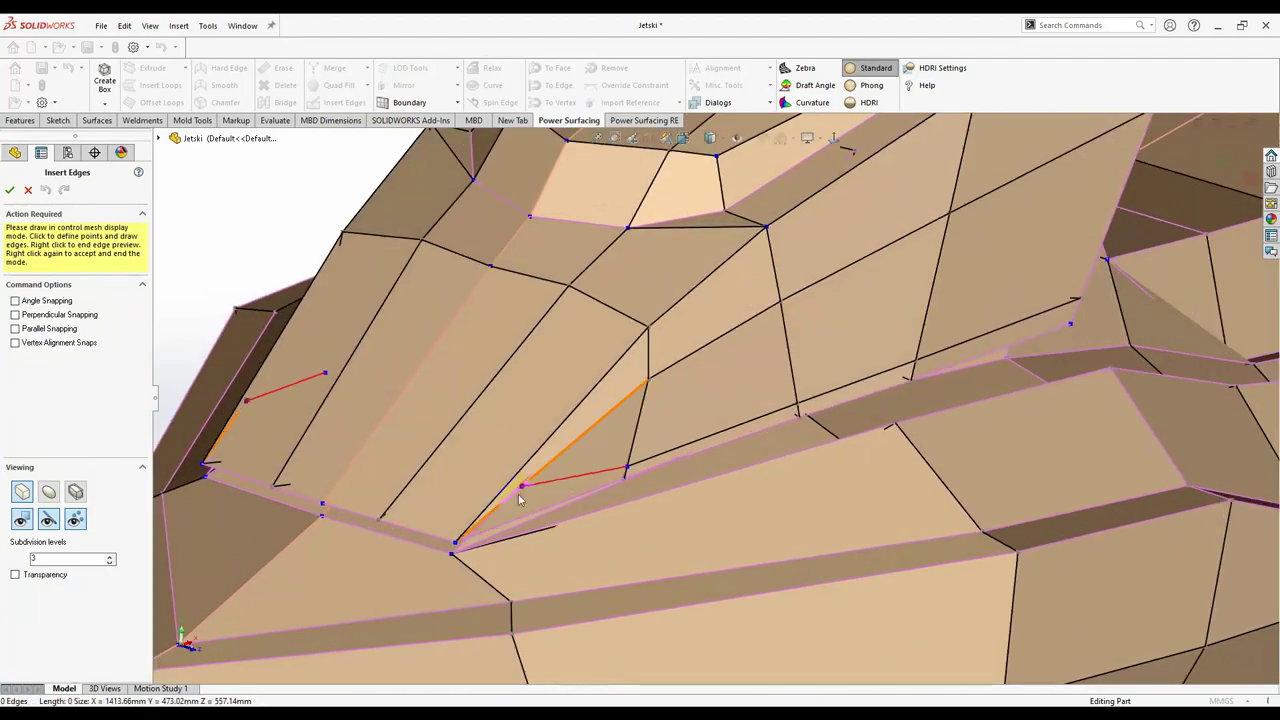
{"action": "right_click", "coordinate": [512, 491]}
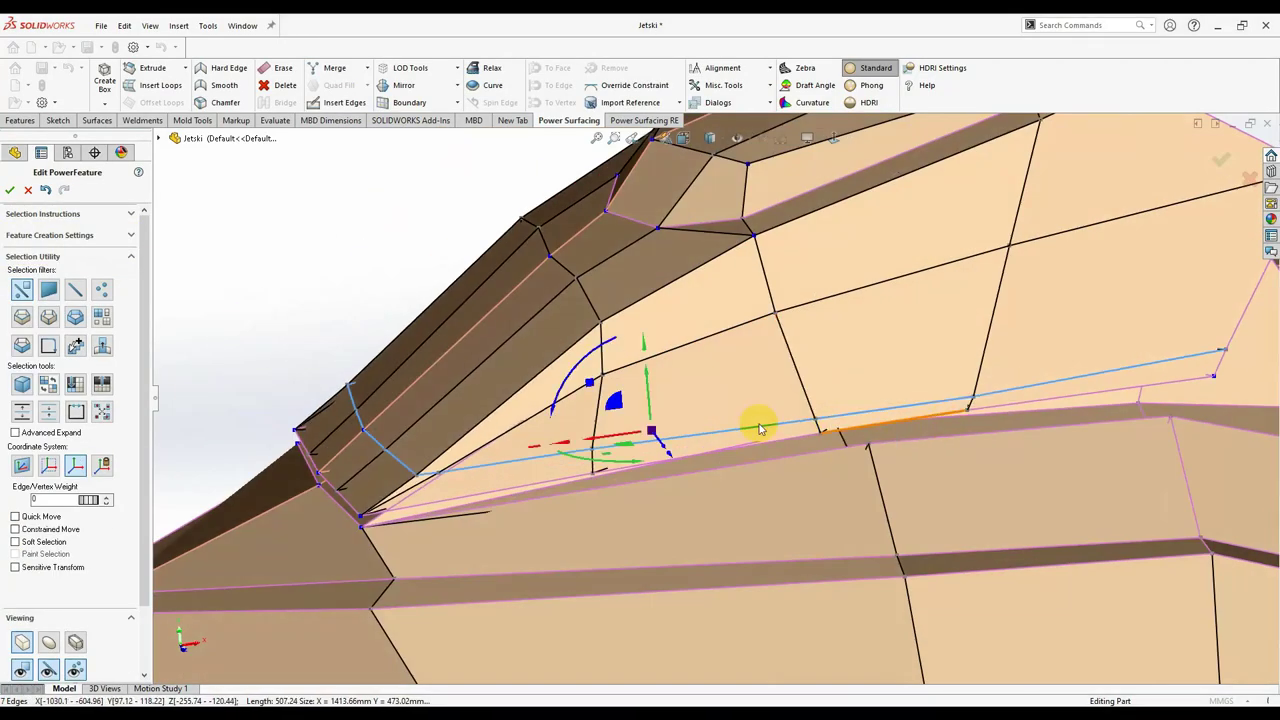
Slightly adjust the cockpit's side edge loop.
{"action": "left_click", "coordinate": [94, 500]}
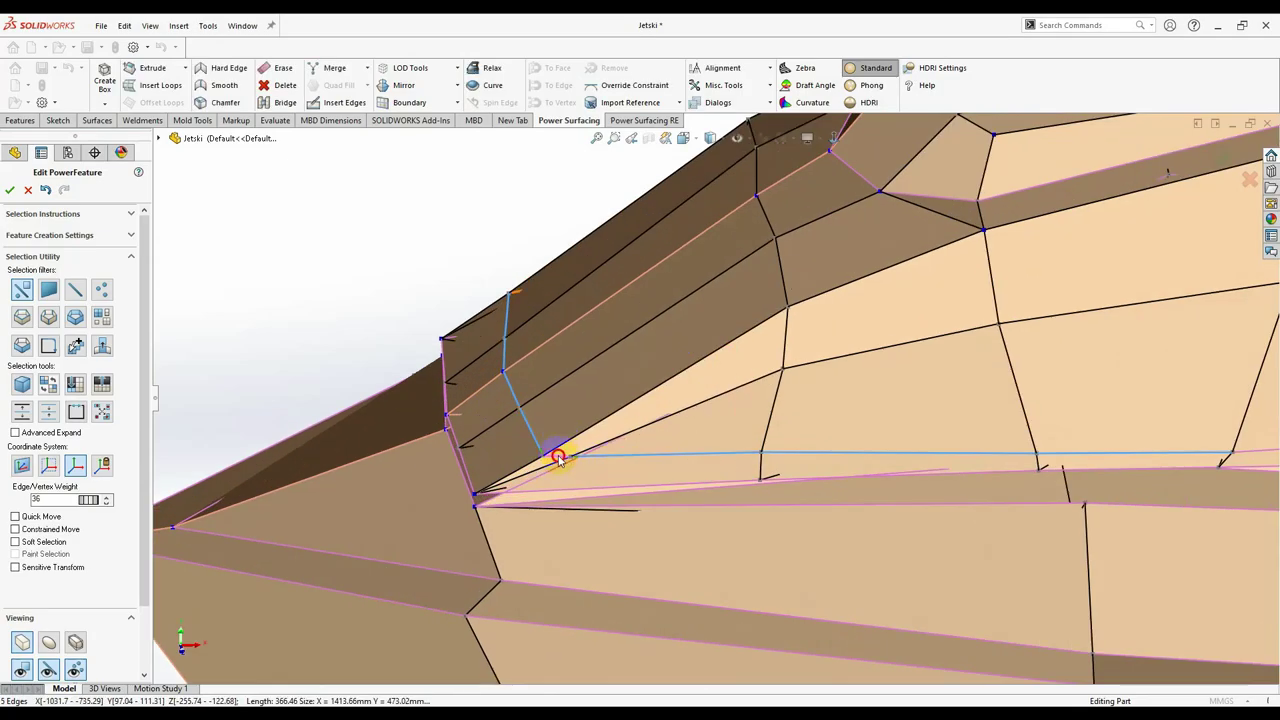
{"action": "mouse_move", "coordinate": [565, 432]}
{"action": "middle_mouse_down"}
{"action": "mouse_move", "coordinate": [767, 510]}
{"action": "mouse_move", "coordinate": [651, 551]}
{"action": "middle_mouse_up"}
{"action": "scroll", "coordinate": [614, 457], "scroll_direction": "up", "scroll_amount": 5}
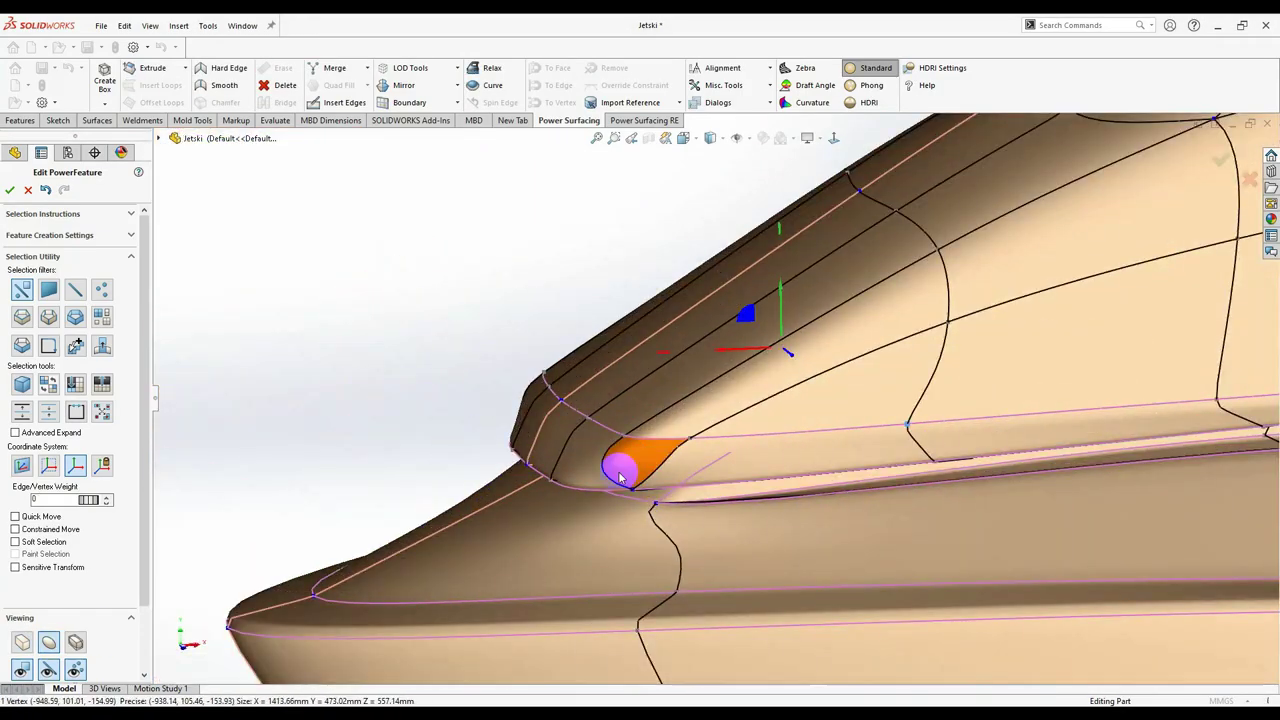
Select a vertex on the nose edge with Soft Selection turned on.
{"action": "left_click", "coordinate": [610, 432]}
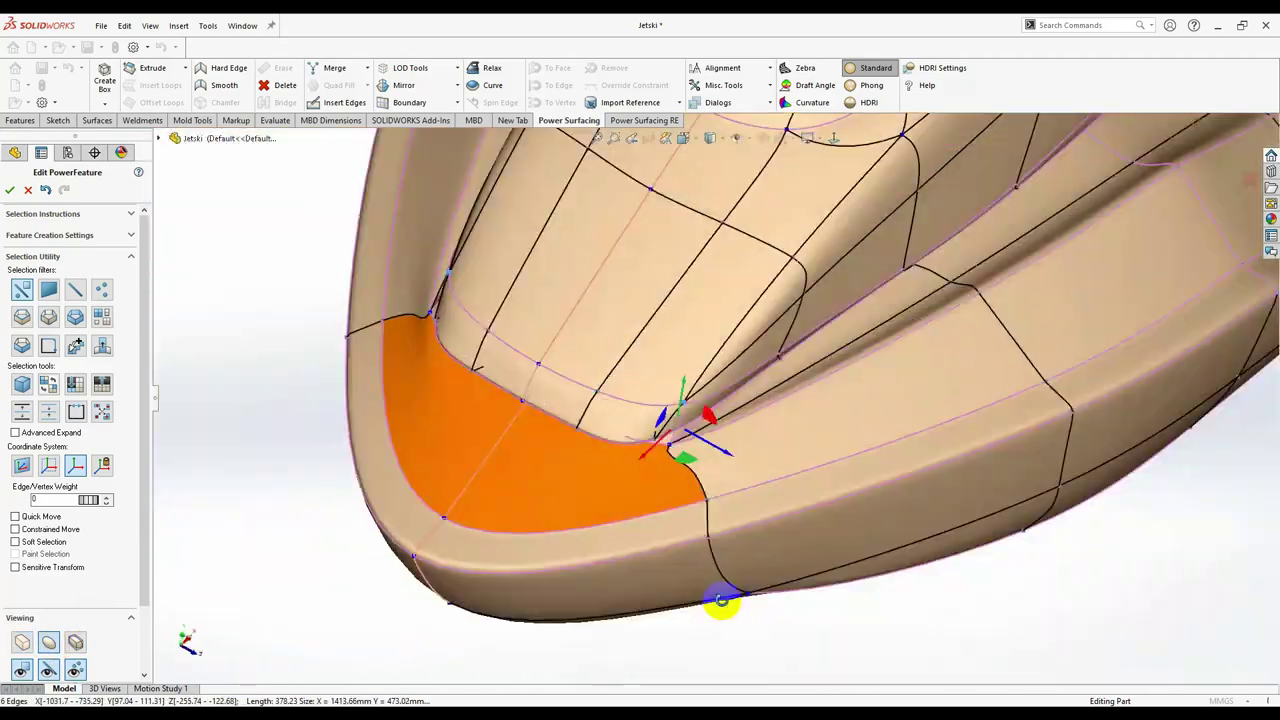
{"action": "mouse_move", "coordinate": [751, 417]}
{"action": "middle_mouse_down"}
{"action": "mouse_move", "coordinate": [747, 384]}
{"action": "mouse_move", "coordinate": [803, 333]}
{"action": "mouse_move", "coordinate": [571, 451]}
{"action": "middle_mouse_up"}
{"action": "left_click", "coordinate": [15, 541]}
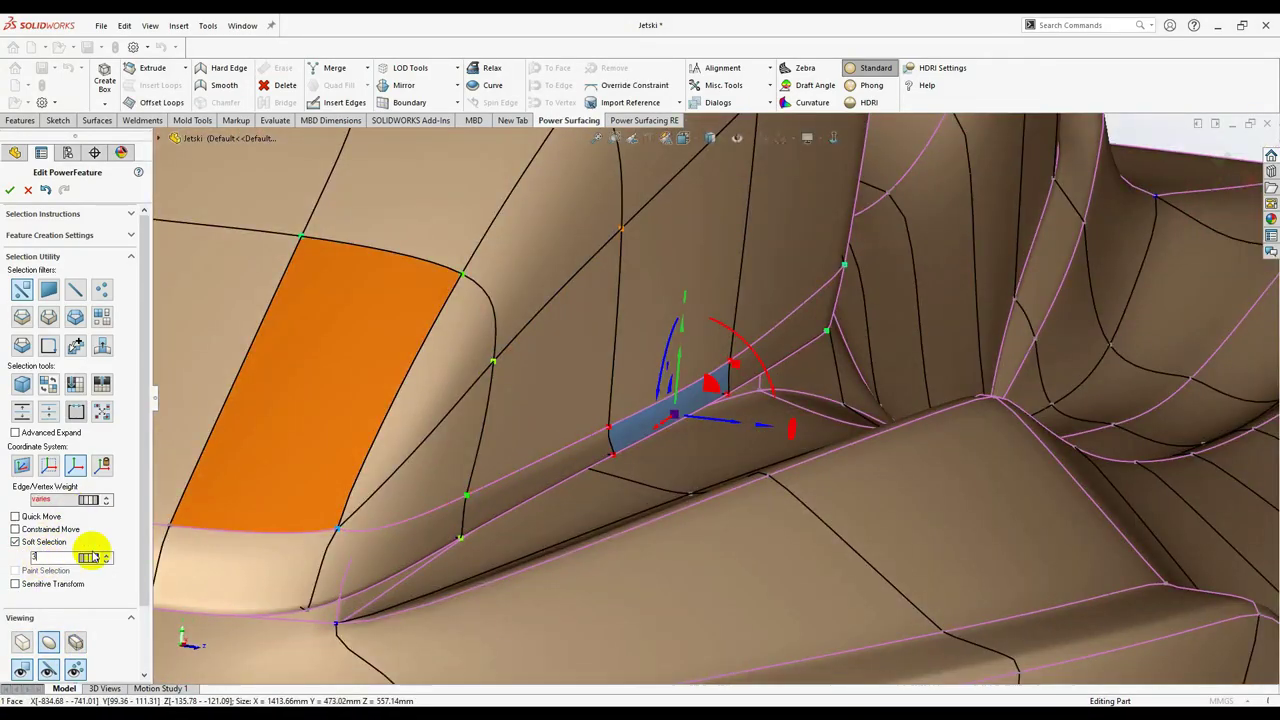
Reshape the seat back by selecting its edges and faces.
{"action": "mouse_move", "coordinate": [714, 371]}
{"action": "middle_mouse_down"}
{"action": "mouse_move", "coordinate": [551, 477]}
{"action": "mouse_move", "coordinate": [809, 334]}
{"action": "mouse_move", "coordinate": [789, 377]}
{"action": "mouse_move", "coordinate": [993, 478]}
{"action": "middle_mouse_up"}
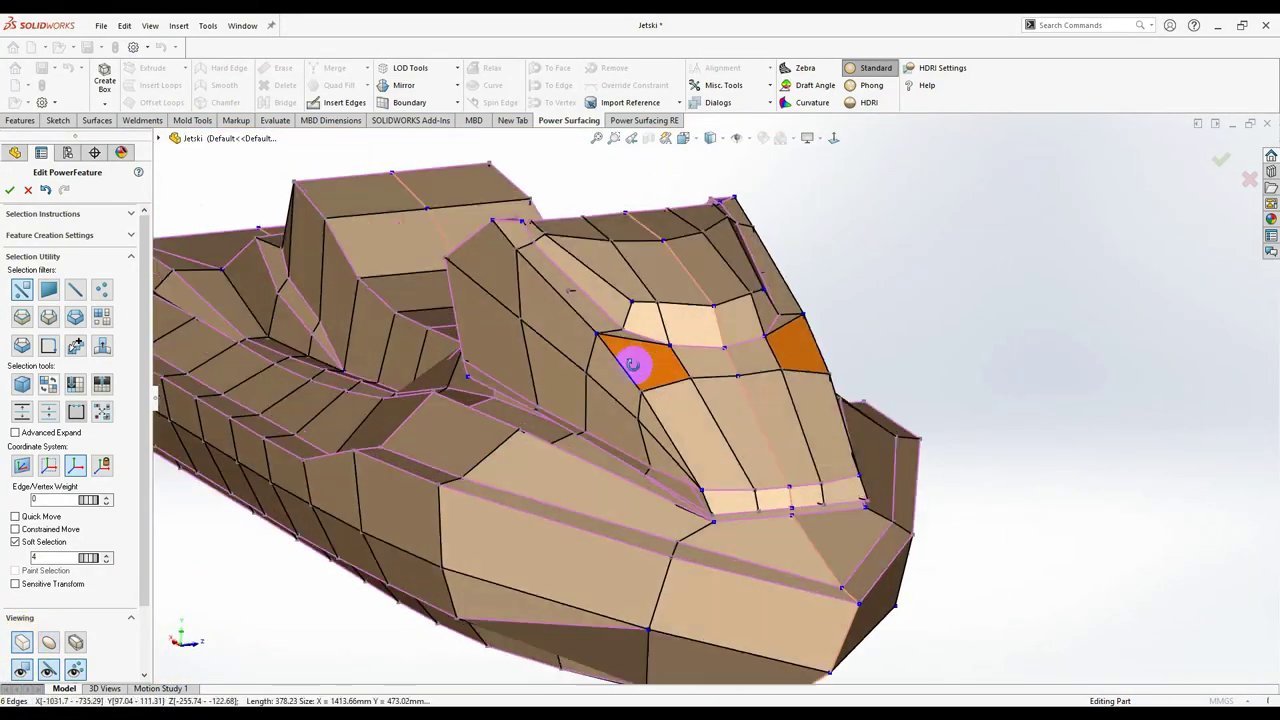
{"action": "scroll", "coordinate": [632, 365], "scroll_direction": "down", "scroll_amount": 3}
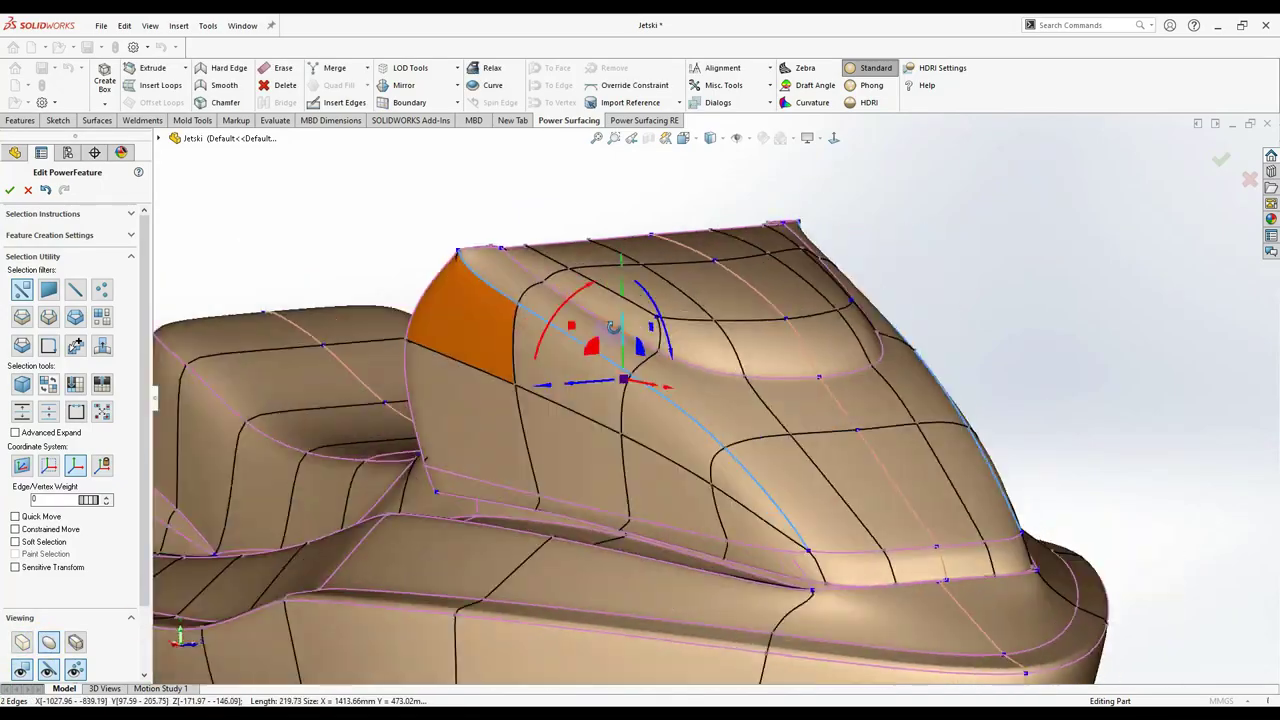
{"action": "middle_click_drag", "start_coordinate": [613, 327], "coordinate": [648, 407]}
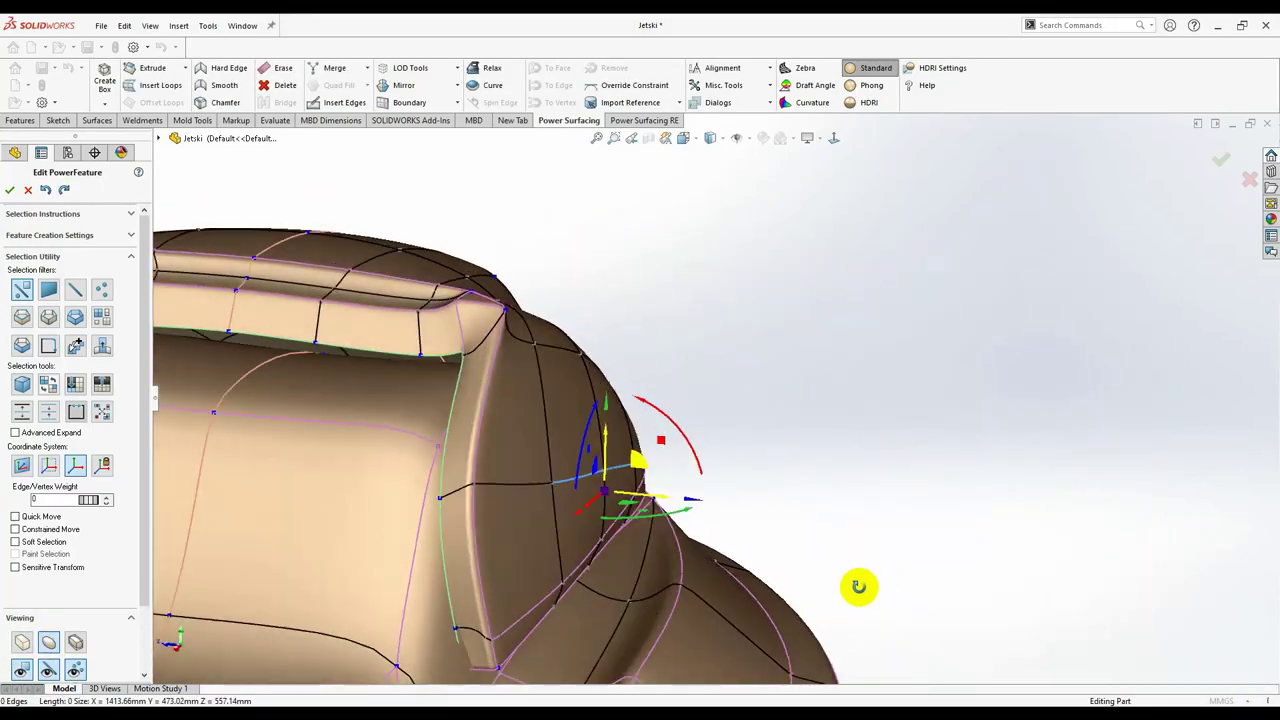
{"action": "left_click", "coordinate": [406, 403]}
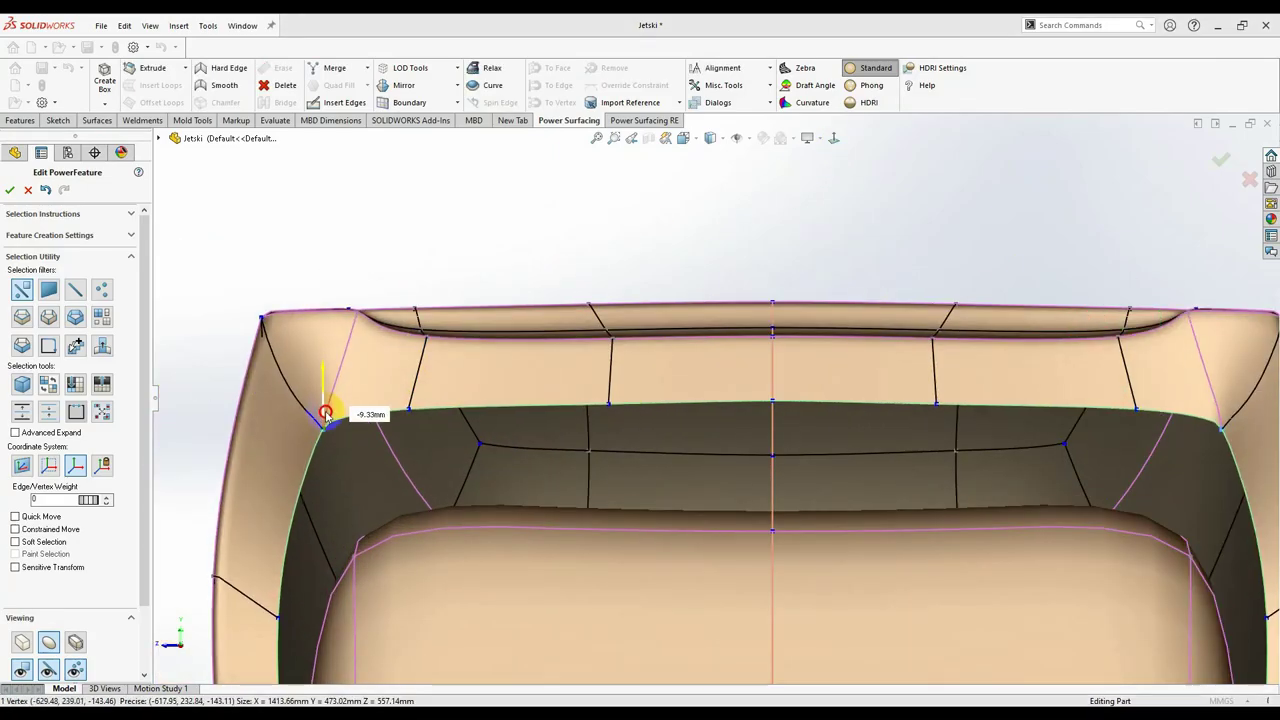
{"action": "left_click", "coordinate": [808, 466]}
{"action": "middle_click_drag", "start_coordinate": [697, 407], "coordinate": [612, 312]}
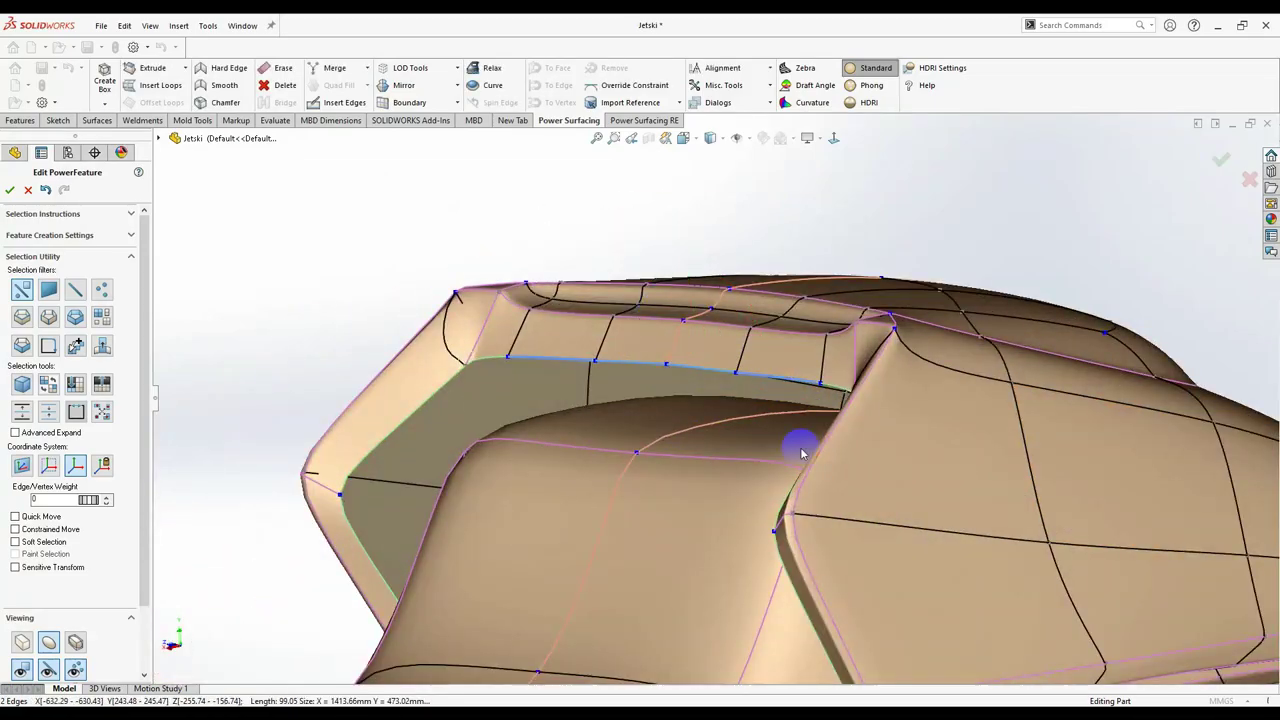
{"action": "left_click", "coordinate": [801, 453]}
{"action": "mouse_move", "coordinate": [857, 363]}
{"action": "middle_mouse_down"}
{"action": "mouse_move", "coordinate": [923, 383]}
{"action": "mouse_move", "coordinate": [929, 531]}
{"action": "mouse_move", "coordinate": [293, 497]}
{"action": "mouse_move", "coordinate": [593, 433]}
{"action": "middle_mouse_up"}
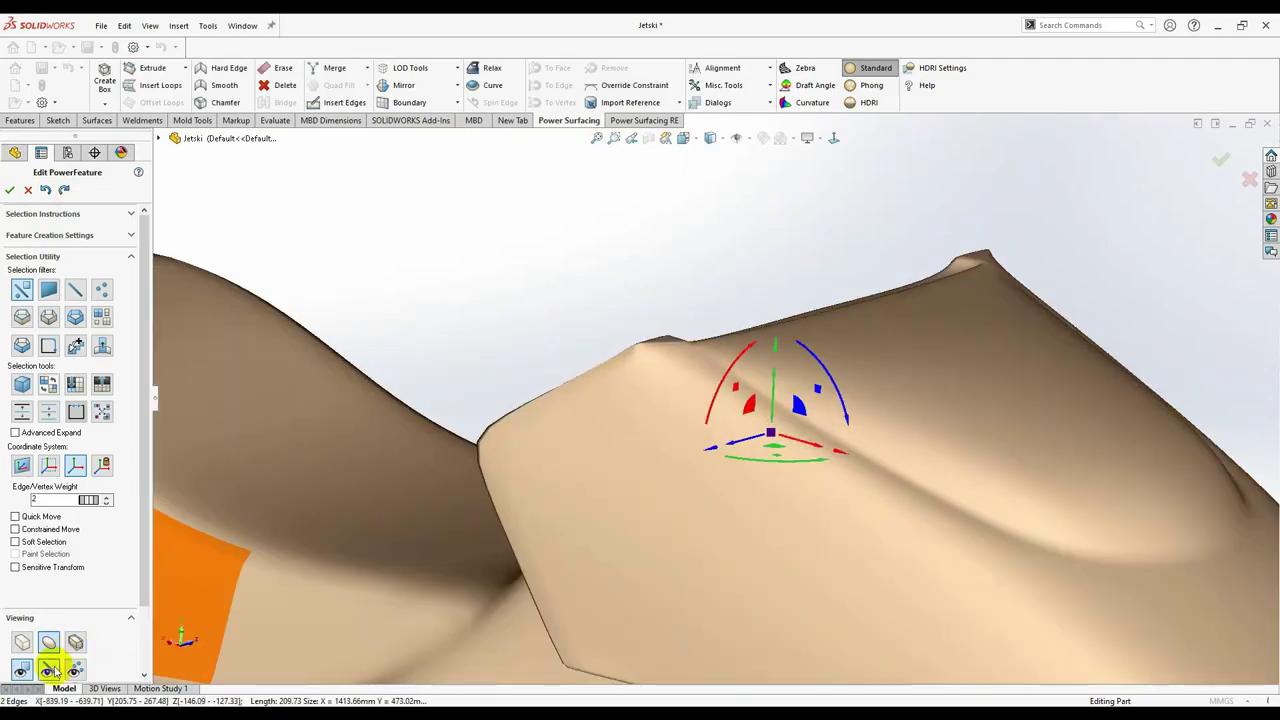
{"action": "left_click", "coordinate": [50, 670]}
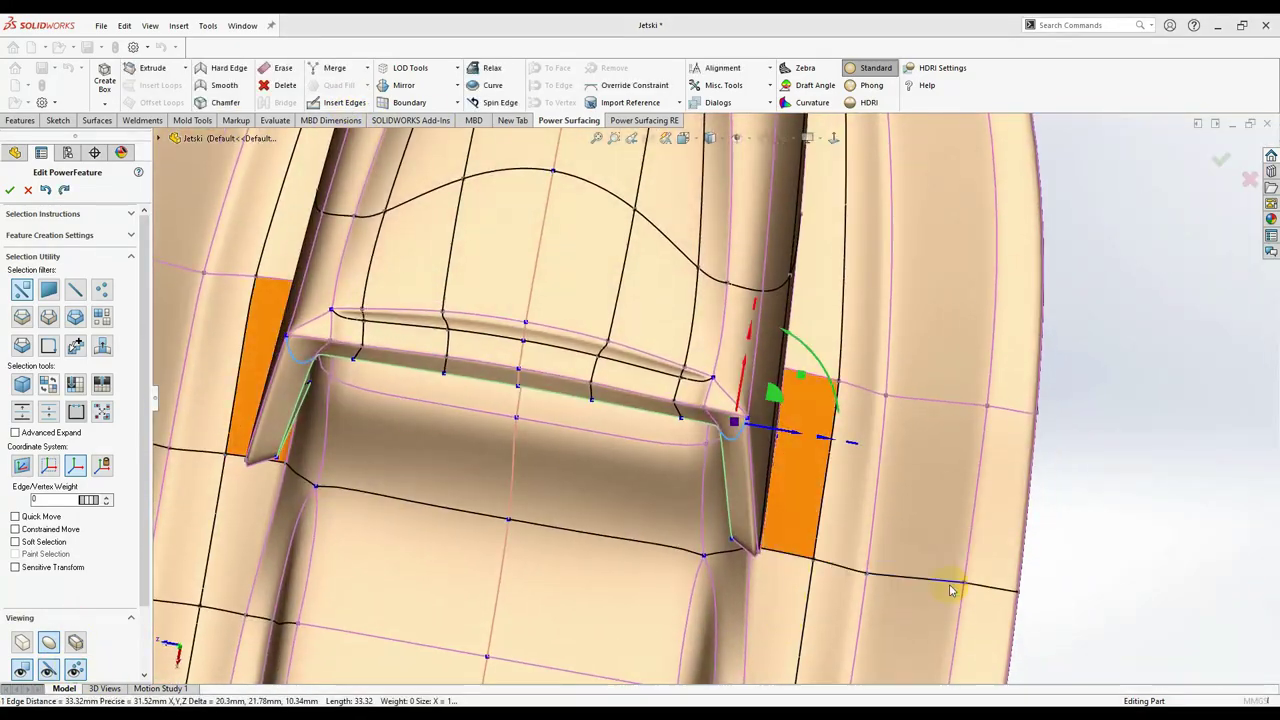
Adjust a vertex on the seat back's top edge.
{"action": "middle_click_drag", "start_coordinate": [951, 591], "coordinate": [1011, 373]}
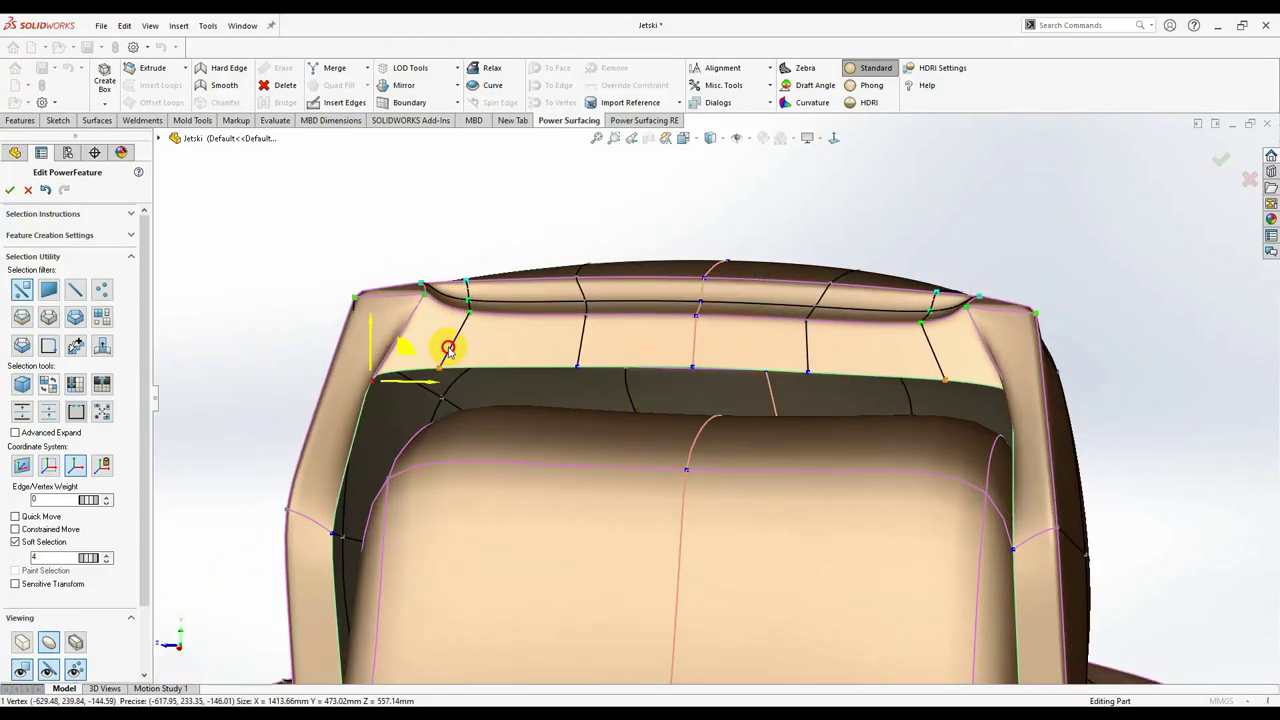
{"action": "mouse_move", "coordinate": [467, 365]}
{"action": "middle_mouse_down"}
{"action": "mouse_move", "coordinate": [857, 206]}
{"action": "mouse_move", "coordinate": [814, 266]}
{"action": "mouse_move", "coordinate": [566, 323]}
{"action": "mouse_move", "coordinate": [566, 457]}
{"action": "middle_mouse_up"}
{"action": "left_click", "coordinate": [806, 201]}
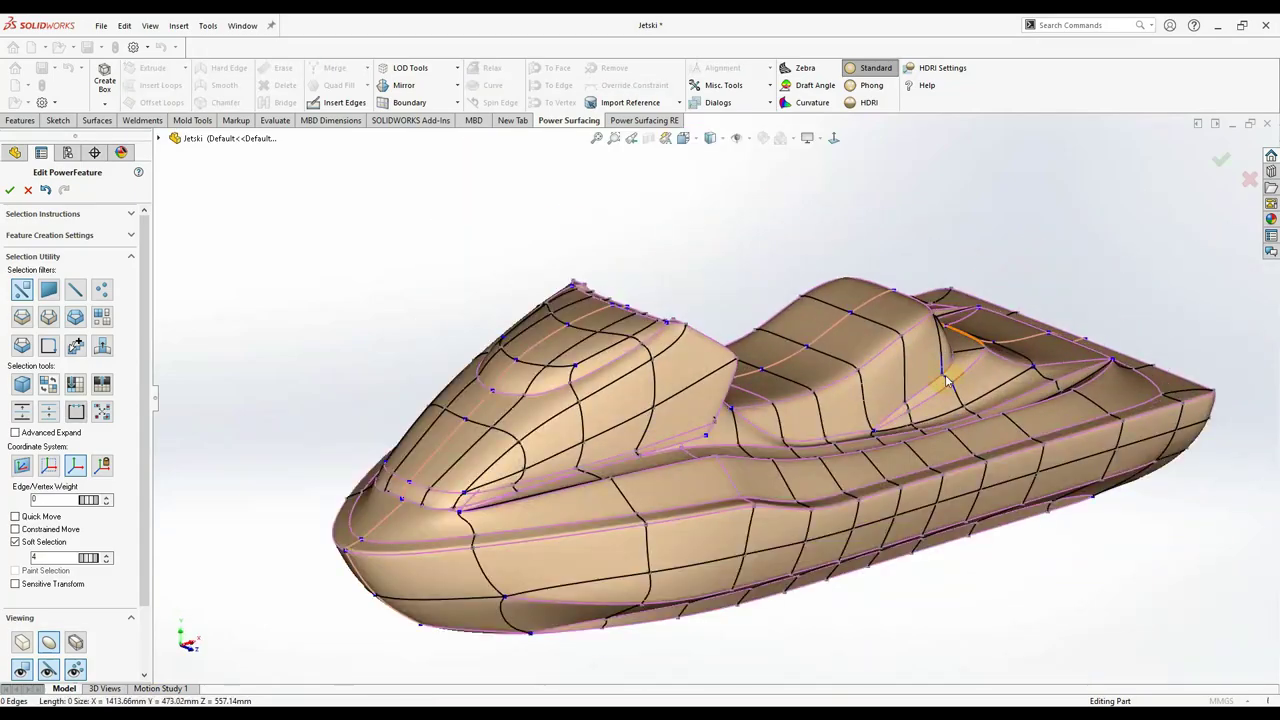
{"action": "middle_click_drag", "start_coordinate": [913, 384], "coordinate": [1034, 421]}
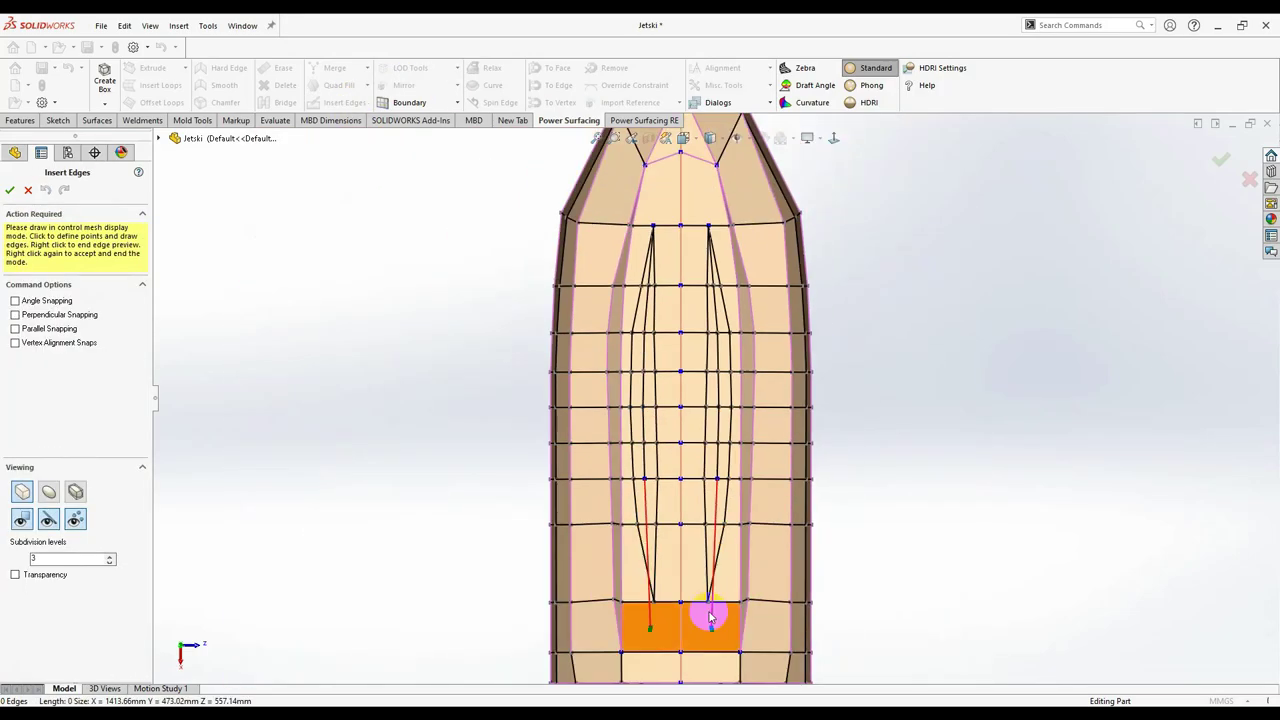
Accept the inserted hull edges and select edges along the ridge.
{"action": "right_click", "coordinate": [835, 390]}
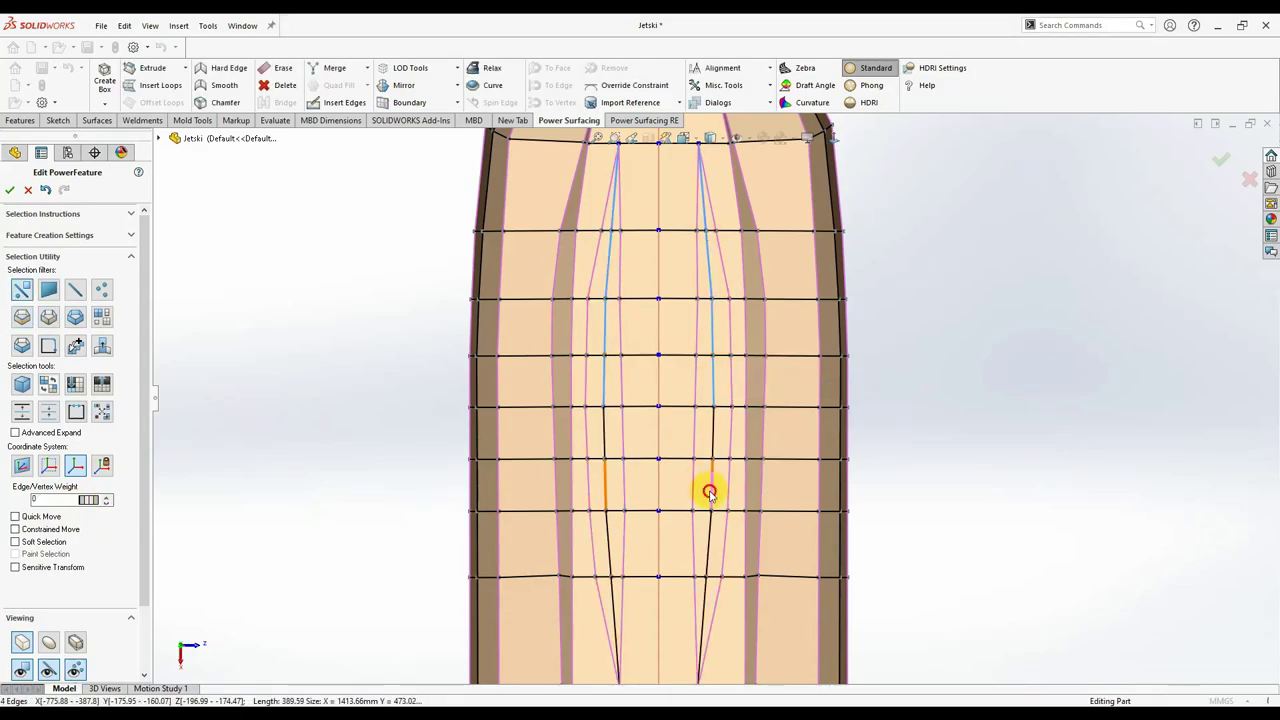
{"action": "mouse_move", "coordinate": [713, 321]}
{"action": "middle_mouse_down"}
{"action": "mouse_move", "coordinate": [714, 386]}
{"action": "mouse_move", "coordinate": [631, 371]}
{"action": "mouse_move", "coordinate": [632, 514]}
{"action": "mouse_move", "coordinate": [591, 374]}
{"action": "middle_mouse_up"}
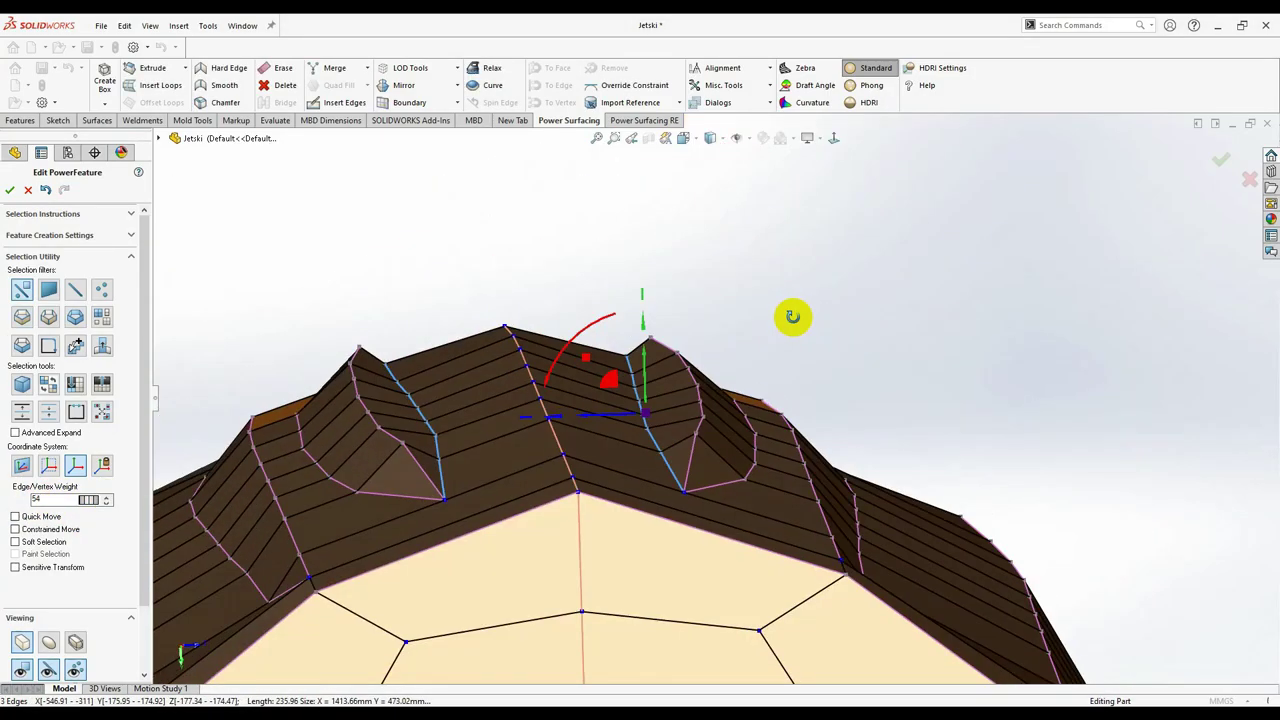
{"action": "left_click", "coordinate": [653, 418]}
{"action": "mouse_move", "coordinate": [653, 418]}
{"action": "middle_mouse_down"}
{"action": "mouse_move", "coordinate": [751, 420]}
{"action": "mouse_move", "coordinate": [914, 323]}
{"action": "mouse_move", "coordinate": [966, 443]}
{"action": "mouse_move", "coordinate": [960, 423]}
{"action": "mouse_move", "coordinate": [923, 420]}
{"action": "mouse_move", "coordinate": [918, 380]}
{"action": "mouse_move", "coordinate": [872, 420]}
{"action": "mouse_move", "coordinate": [700, 380]}
{"action": "mouse_move", "coordinate": [763, 417]}
{"action": "mouse_move", "coordinate": [694, 374]}
{"action": "middle_mouse_up"}
Raise the ridge using its top edge loop, a ridge edge and the peak vertex.
{"action": "left_click", "coordinate": [914, 323]}
{"action": "left_click", "coordinate": [923, 420]}
{"action": "left_click", "coordinate": [700, 380]}
{"action": "left_click", "coordinate": [716, 372]}
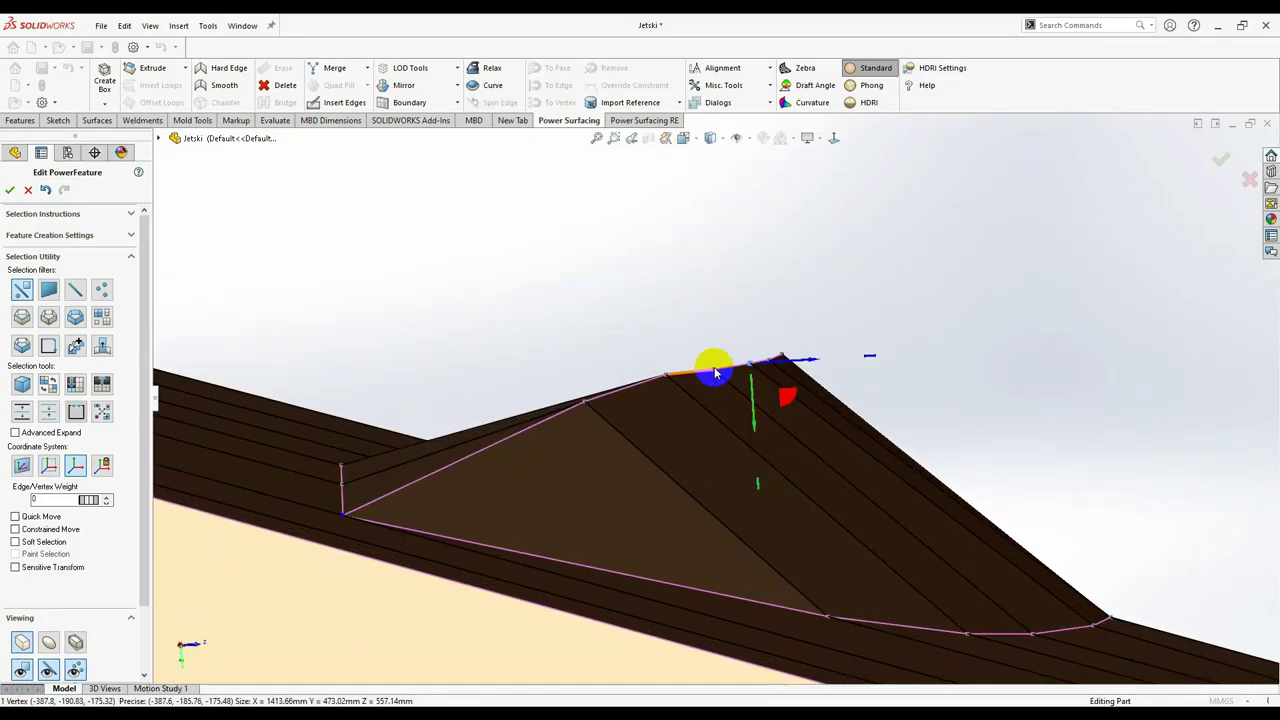
{"action": "middle_click_drag", "start_coordinate": [709, 420], "coordinate": [741, 373]}
{"action": "scroll", "coordinate": [813, 358], "scroll_direction": "up", "scroll_amount": 5}
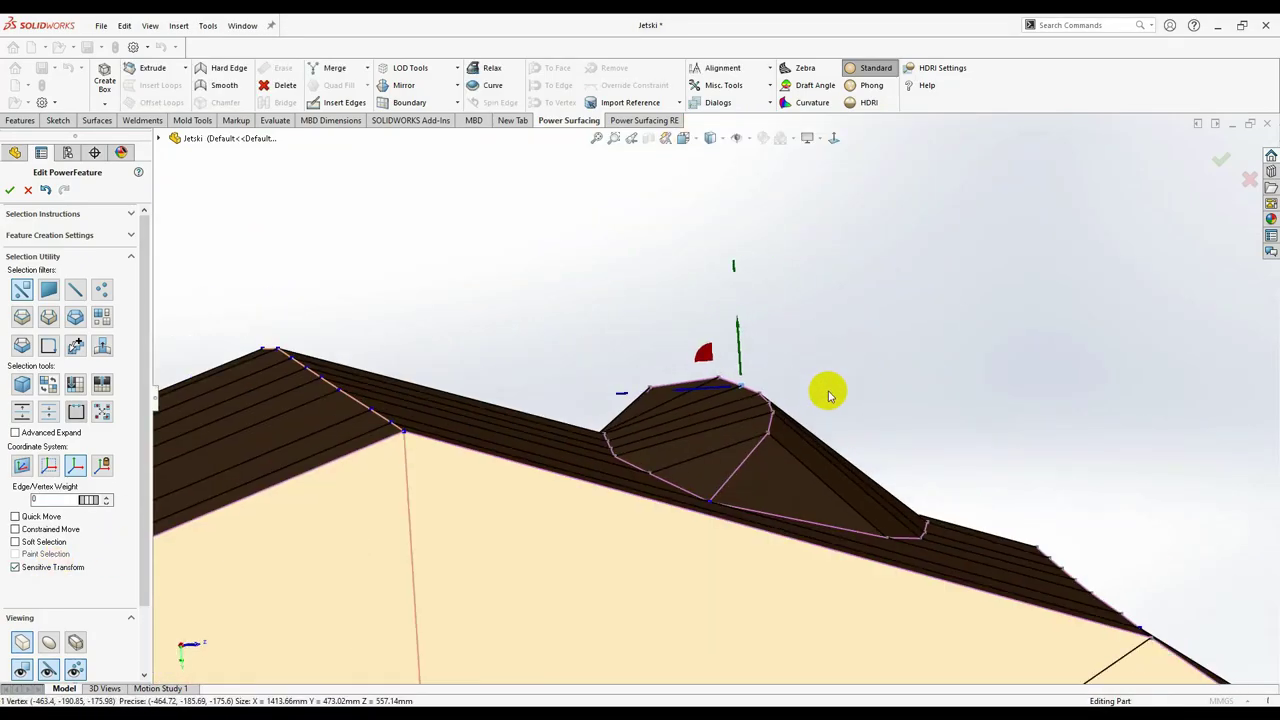
Reshape the nose by moving a vertex at the hull tip.
{"action": "middle_click_drag", "start_coordinate": [823, 391], "coordinate": [757, 271]}
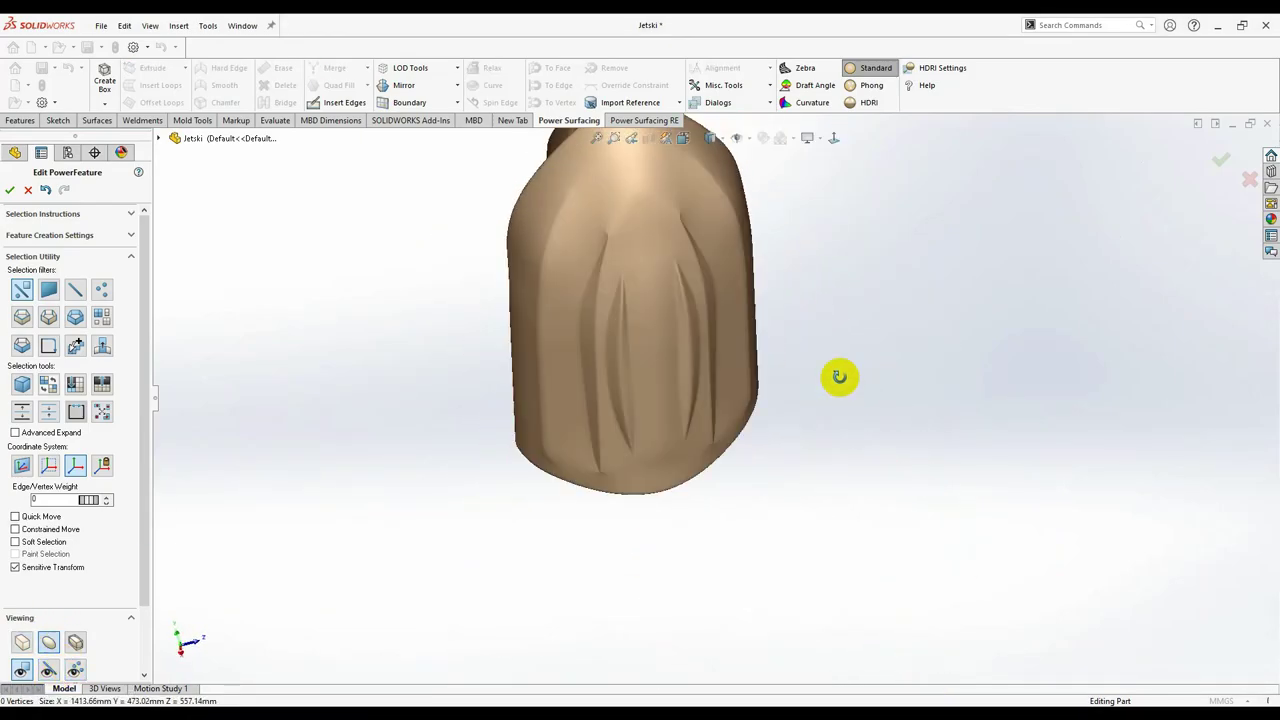
{"action": "scroll", "coordinate": [642, 238], "scroll_direction": "down", "scroll_amount": 3}
{"action": "middle_click_drag", "start_coordinate": [691, 349], "coordinate": [643, 349]}
{"action": "scroll", "coordinate": [643, 349], "scroll_direction": "down", "scroll_amount": 3}
{"action": "left_click", "coordinate": [758, 401]}
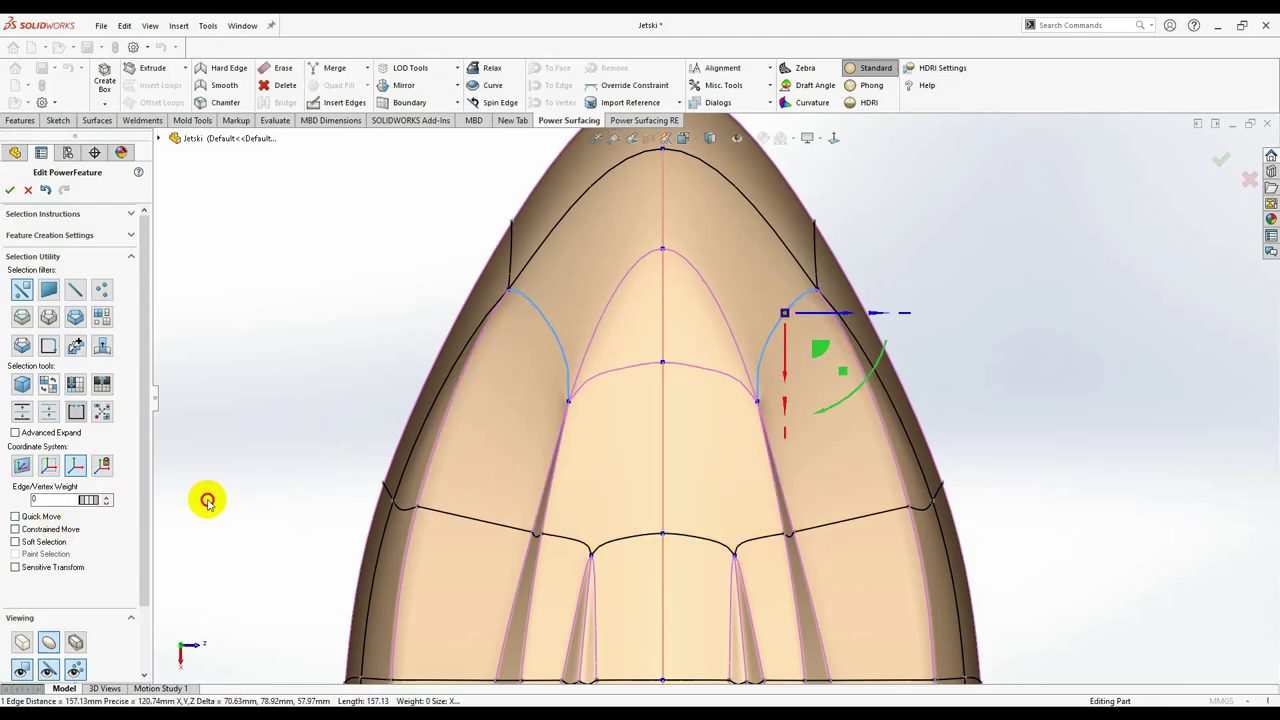
{"action": "scroll", "coordinate": [898, 523], "scroll_direction": "up", "scroll_amount": 5}
Insert new edges into the nose cage.
{"action": "middle_click_drag", "start_coordinate": [729, 569], "coordinate": [757, 477]}
{"action": "key", "text": "s"}
{"action": "left_click", "coordinate": [757, 477]}
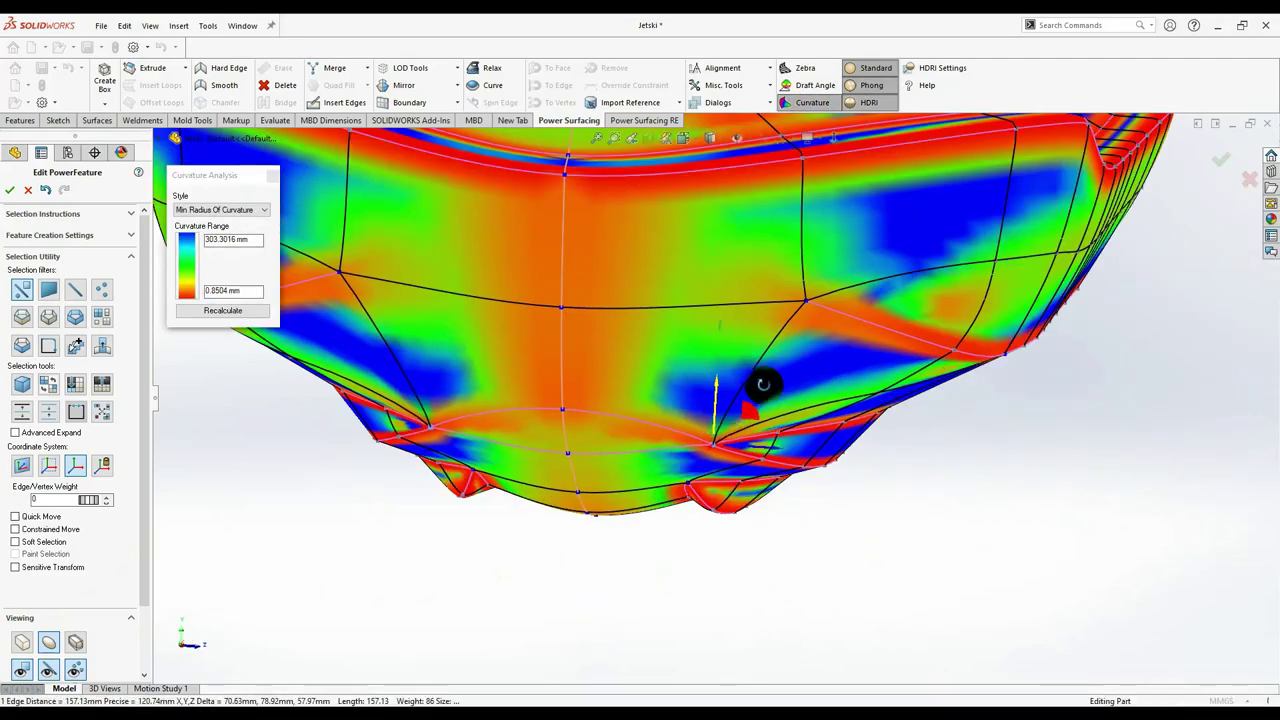
Check the curvature from a full side view, then turn the curvature colours off.
{"action": "mouse_move", "coordinate": [762, 384]}
{"action": "middle_mouse_down"}
{"action": "mouse_move", "coordinate": [929, 386]}
{"action": "mouse_move", "coordinate": [1003, 213]}
{"action": "middle_mouse_up"}
{"action": "scroll", "coordinate": [929, 386], "scroll_direction": "up", "scroll_amount": 5}
{"action": "left_click", "coordinate": [1003, 213]}
Convert the cage into a SOLIDWORKS body, darken the windshield and browse scene backgrounds.
{"action": "key", "text": "Return"}
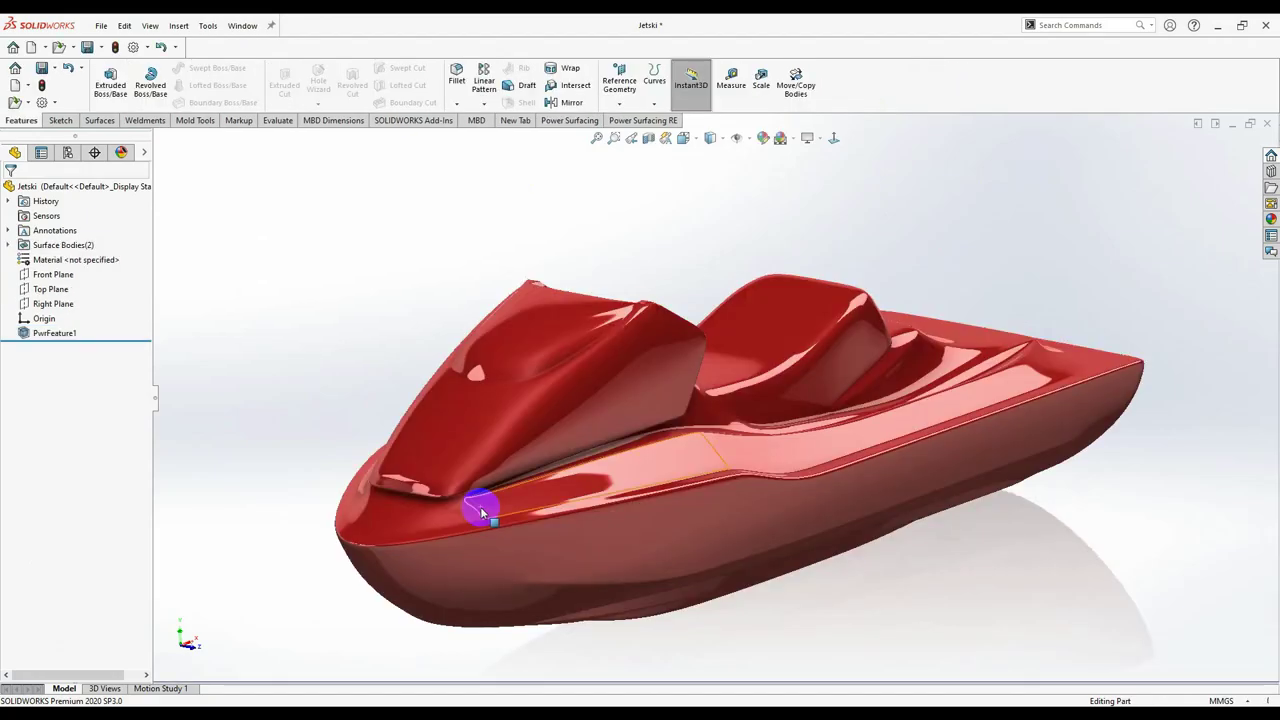
{"action": "mouse_move", "coordinate": [480, 508]}
{"action": "middle_mouse_down"}
{"action": "mouse_move", "coordinate": [800, 414]}
{"action": "mouse_move", "coordinate": [723, 320]}
{"action": "middle_mouse_up"}
{"action": "left_click", "coordinate": [1271, 219]}
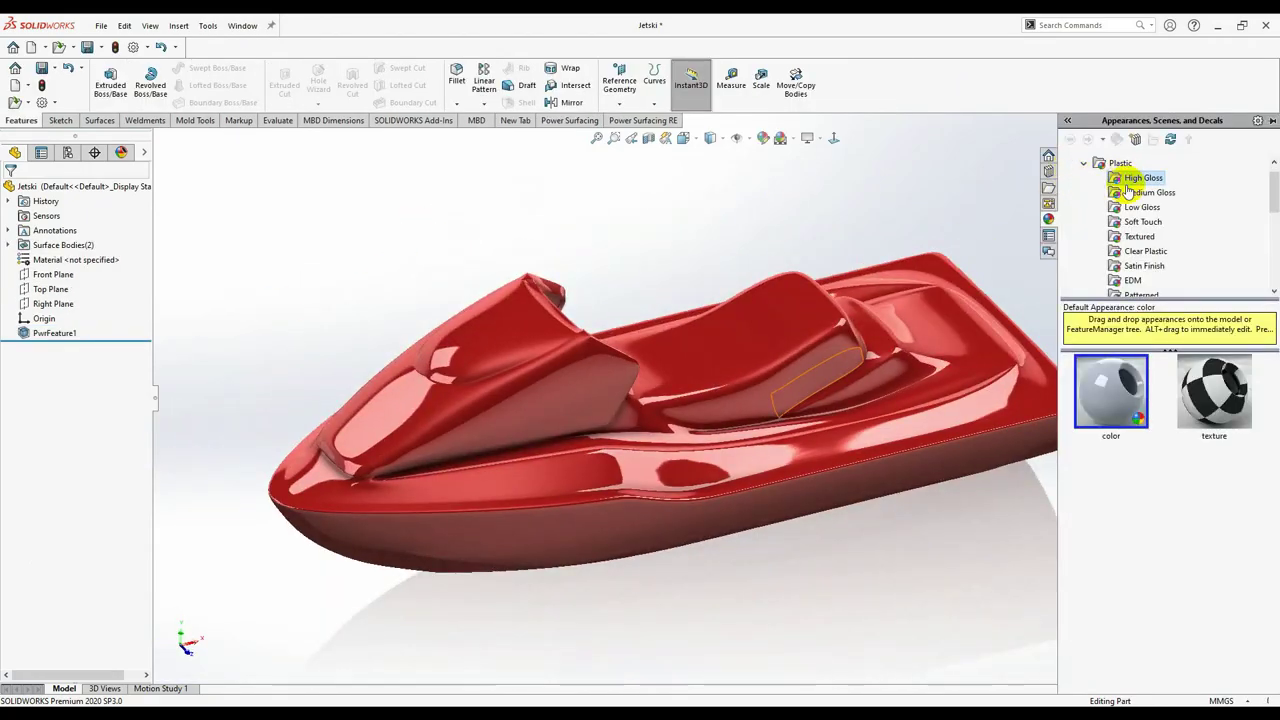
{"action": "left_click_drag", "start_coordinate": [1200, 390], "coordinate": [580, 320]}
{"action": "scroll", "coordinate": [766, 380], "scroll_direction": "down", "scroll_amount": 5}
{"action": "scroll", "coordinate": [766, 380], "scroll_direction": "up", "scroll_amount": 4}
{"action": "mouse_move", "coordinate": [766, 380]}
{"action": "middle_mouse_down"}
{"action": "mouse_move", "coordinate": [430, 425]}
{"action": "mouse_move", "coordinate": [600, 380]}
{"action": "middle_mouse_up"}
{"action": "left_click", "coordinate": [786, 138]}
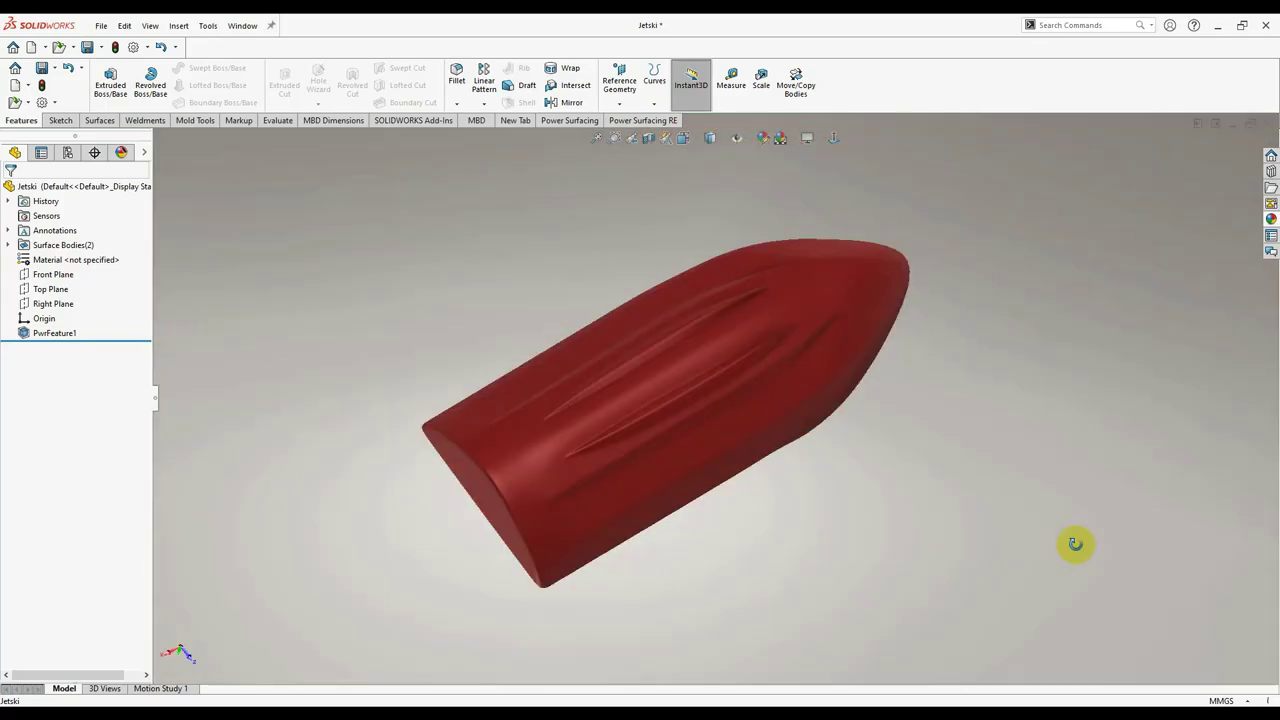
{"action": "mouse_move", "coordinate": [1075, 544]}
{"action": "middle_mouse_down"}
{"action": "mouse_move", "coordinate": [1114, 437]}
{"action": "mouse_move", "coordinate": [1083, 437]}
{"action": "mouse_move", "coordinate": [1083, 503]}
{"action": "mouse_move", "coordinate": [1081, 464]}
{"action": "middle_mouse_up"}
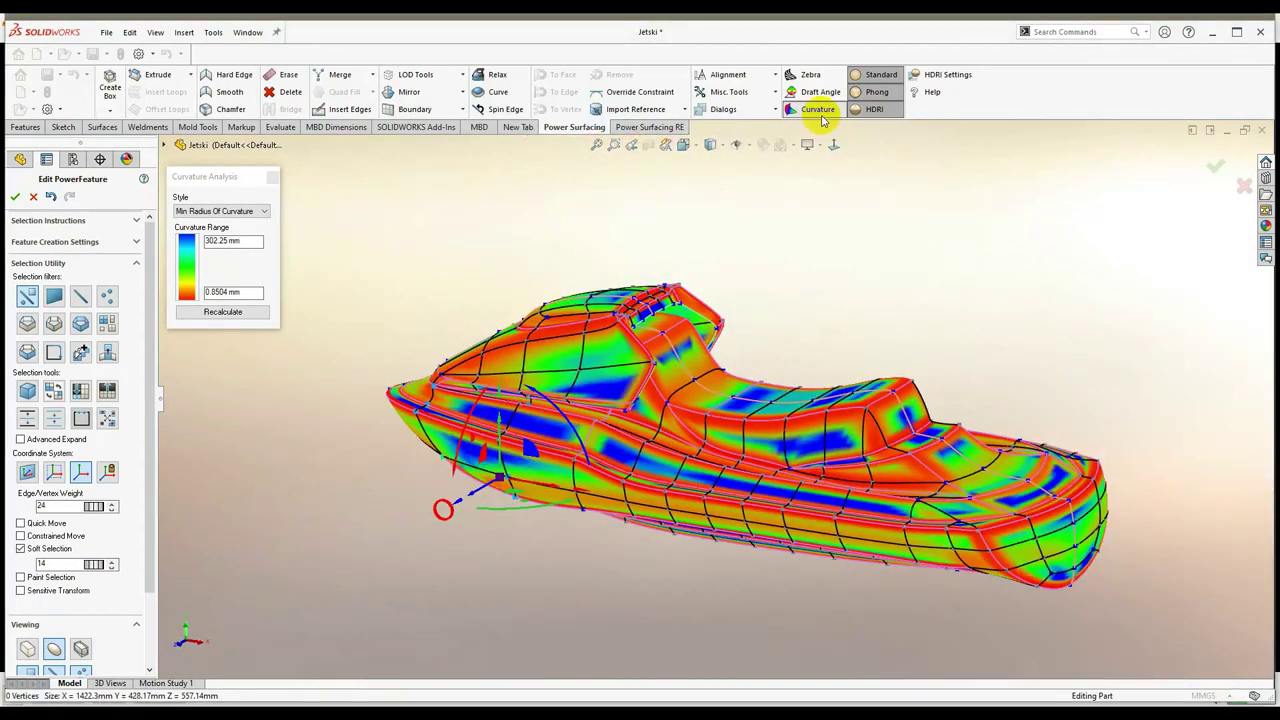
Turn off the curvature map and begin inserting edges into the cage near the seat.
{"action": "left_click", "coordinate": [820, 112]}
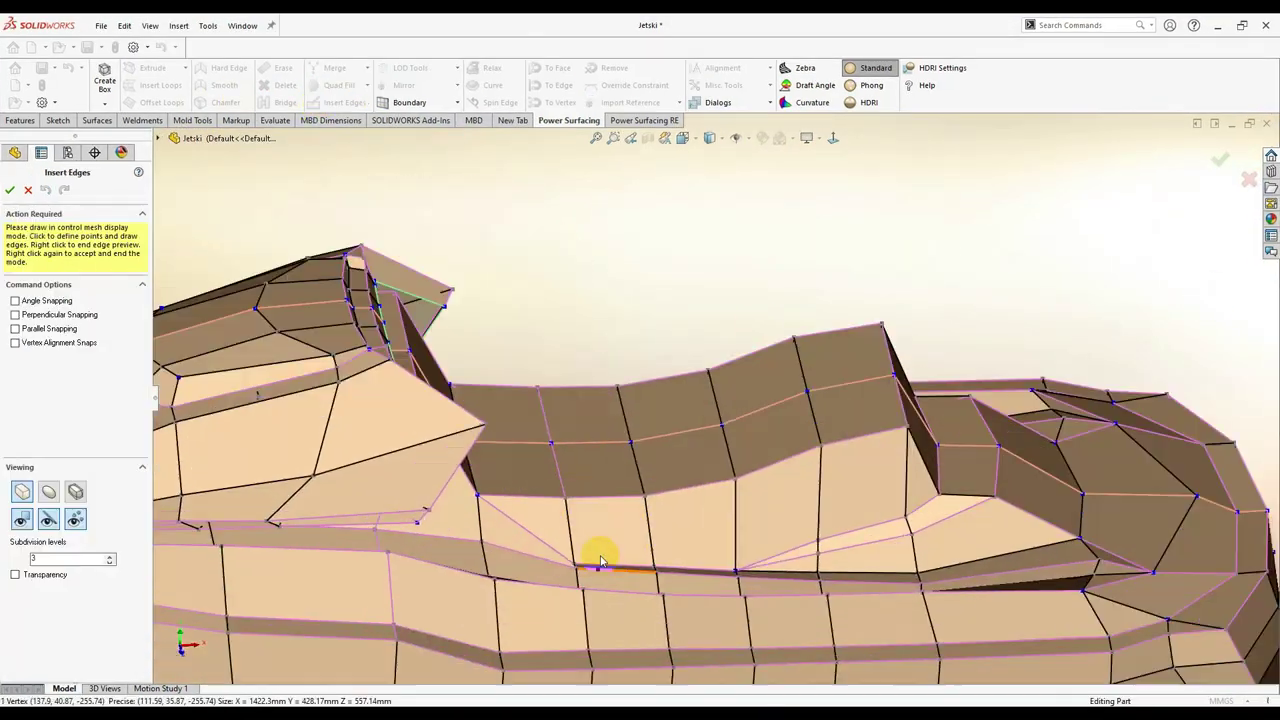
{"action": "left_click", "coordinate": [349, 109]}
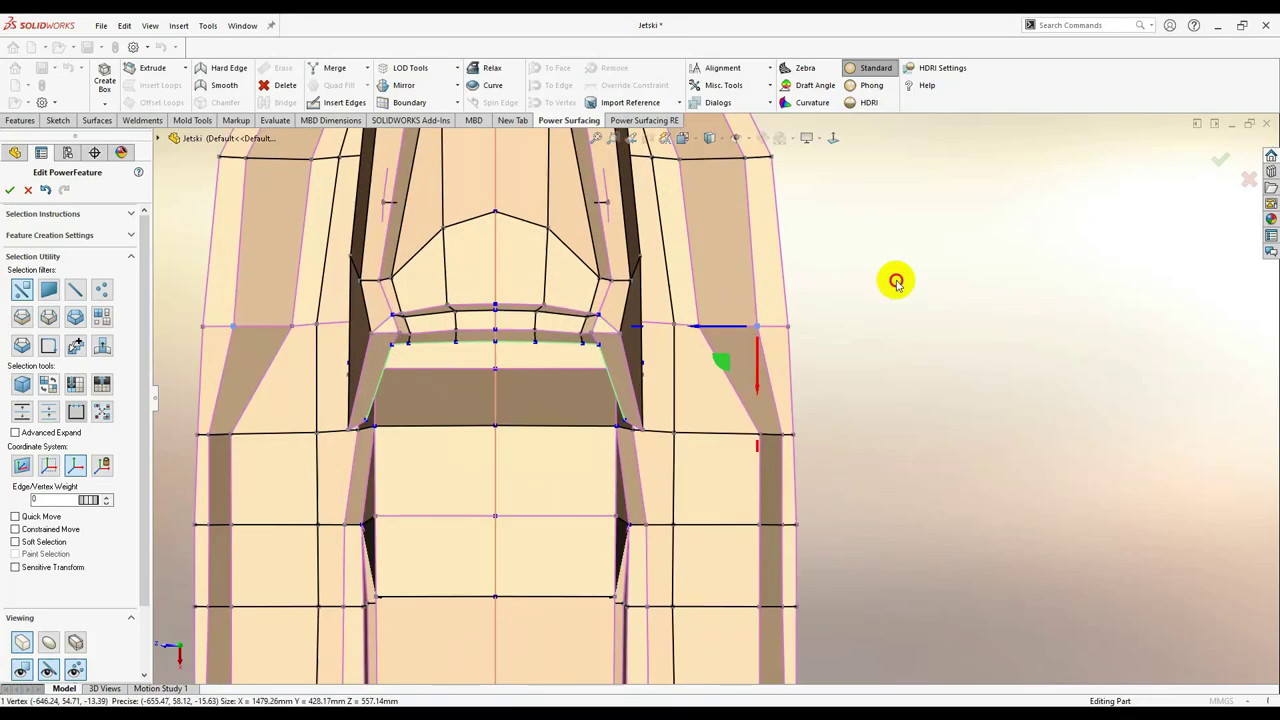
Insert new edges across the deck cage, then select a vertex and the face loop along the seat.
{"action": "left_click", "coordinate": [315, 102]}
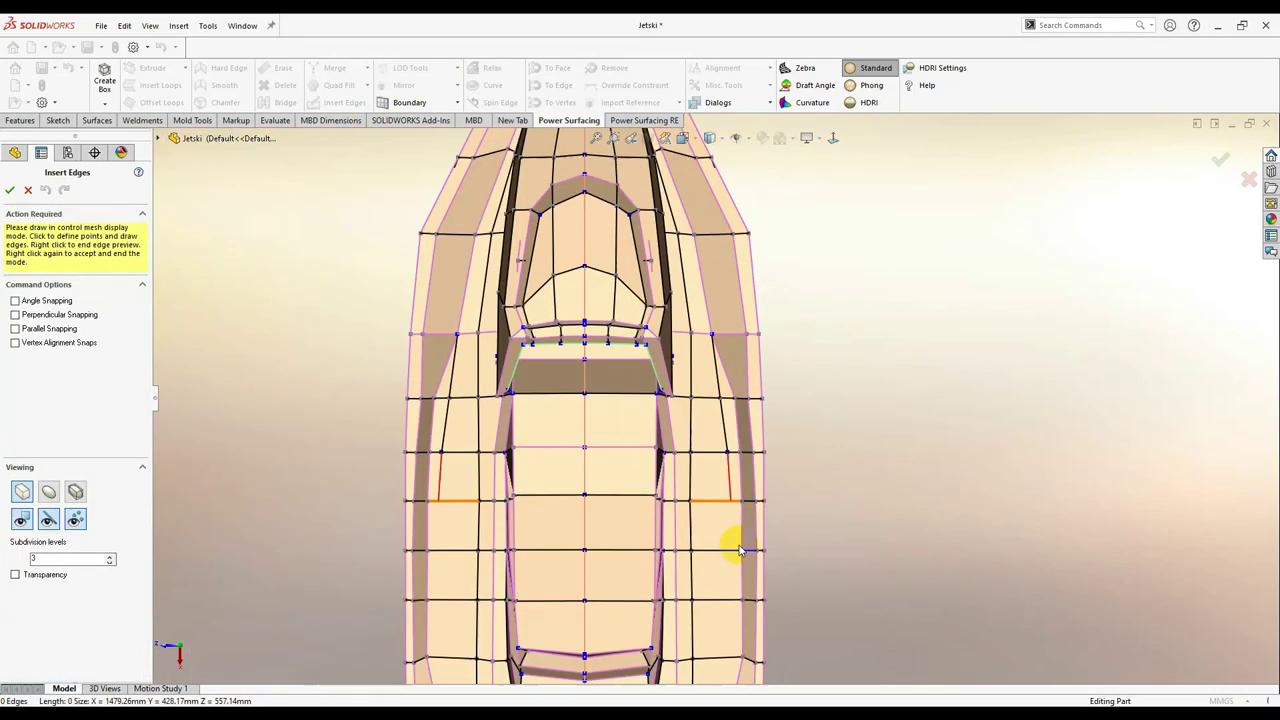
{"action": "right_click", "coordinate": [722, 533]}
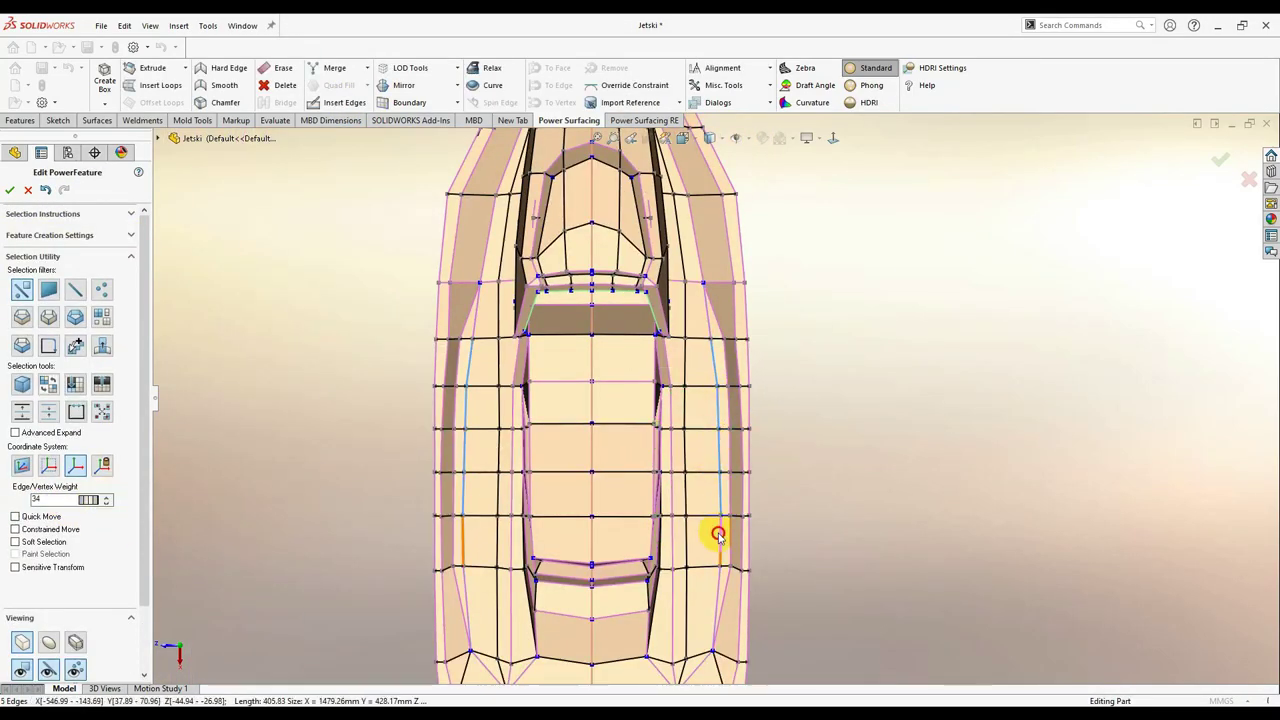
{"action": "middle_click_drag", "start_coordinate": [718, 535], "coordinate": [834, 451]}
{"action": "scroll", "coordinate": [651, 414], "scroll_direction": "down", "scroll_amount": 5}
{"action": "left_click", "coordinate": [651, 371]}
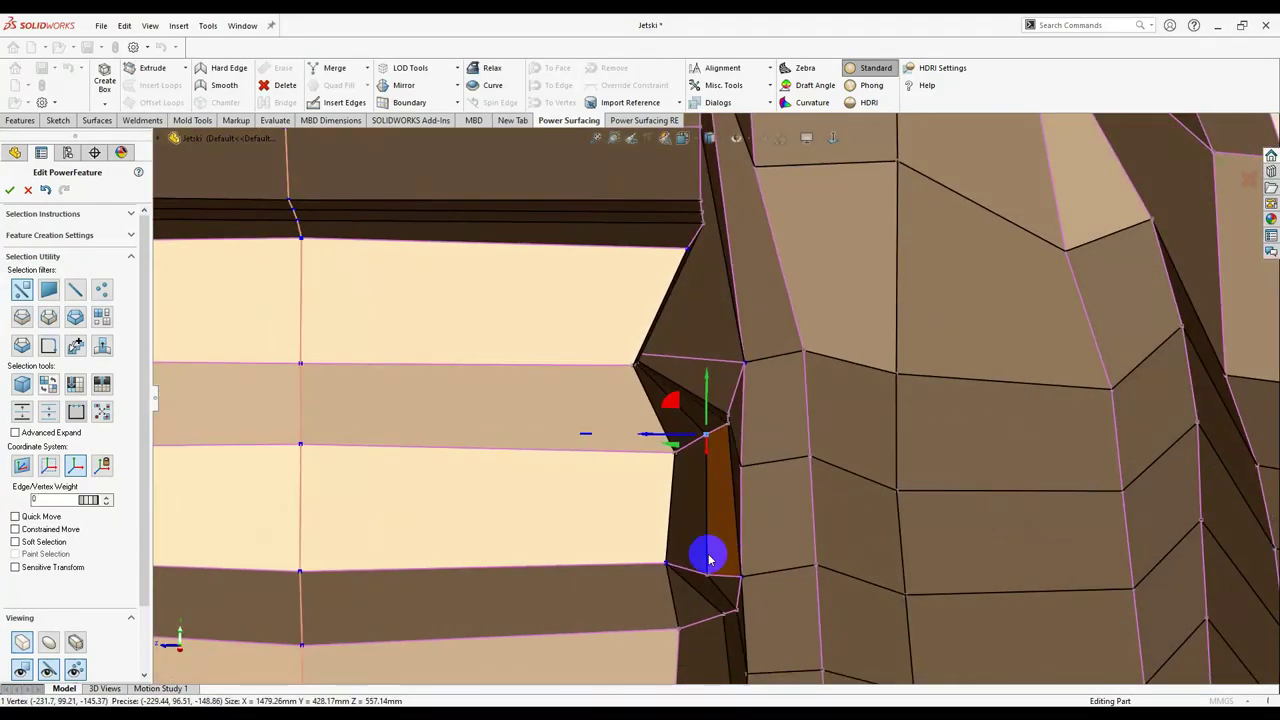
{"action": "mouse_move", "coordinate": [708, 558]}
{"action": "middle_mouse_down"}
{"action": "mouse_move", "coordinate": [735, 388]}
{"action": "mouse_move", "coordinate": [808, 343]}
{"action": "middle_mouse_up"}
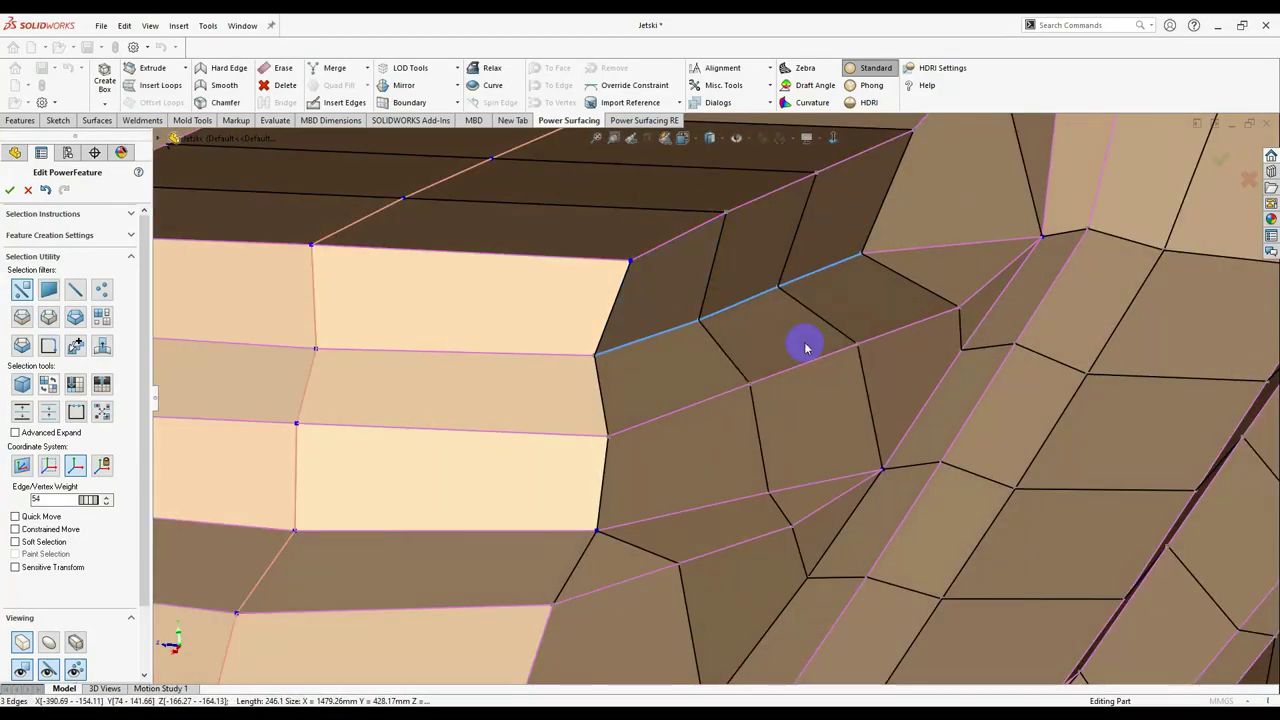
{"action": "scroll", "coordinate": [808, 343], "scroll_direction": "up", "scroll_amount": 5}
{"action": "scroll", "coordinate": [768, 375], "scroll_direction": "down", "scroll_amount": 5}
{"action": "scroll", "coordinate": [768, 375], "scroll_direction": "up", "scroll_amount": 3}
{"action": "double_click", "coordinate": [723, 410]}
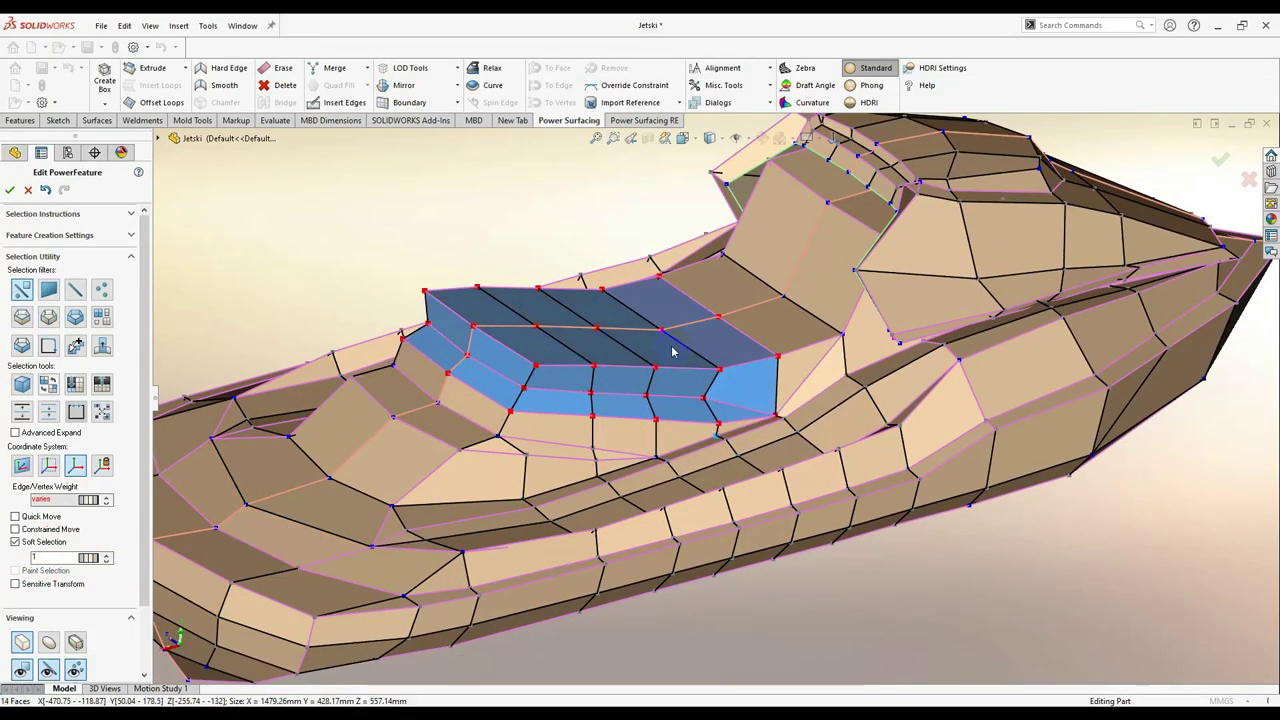
From a side view, raise an upper deck edge about 15 mm.
{"action": "middle_click_drag", "start_coordinate": [672, 351], "coordinate": [748, 328]}
{"action": "scroll", "coordinate": [700, 345], "scroll_direction": "down", "scroll_amount": 3}
{"action": "scroll", "coordinate": [700, 345], "scroll_direction": "up", "scroll_amount": 3}
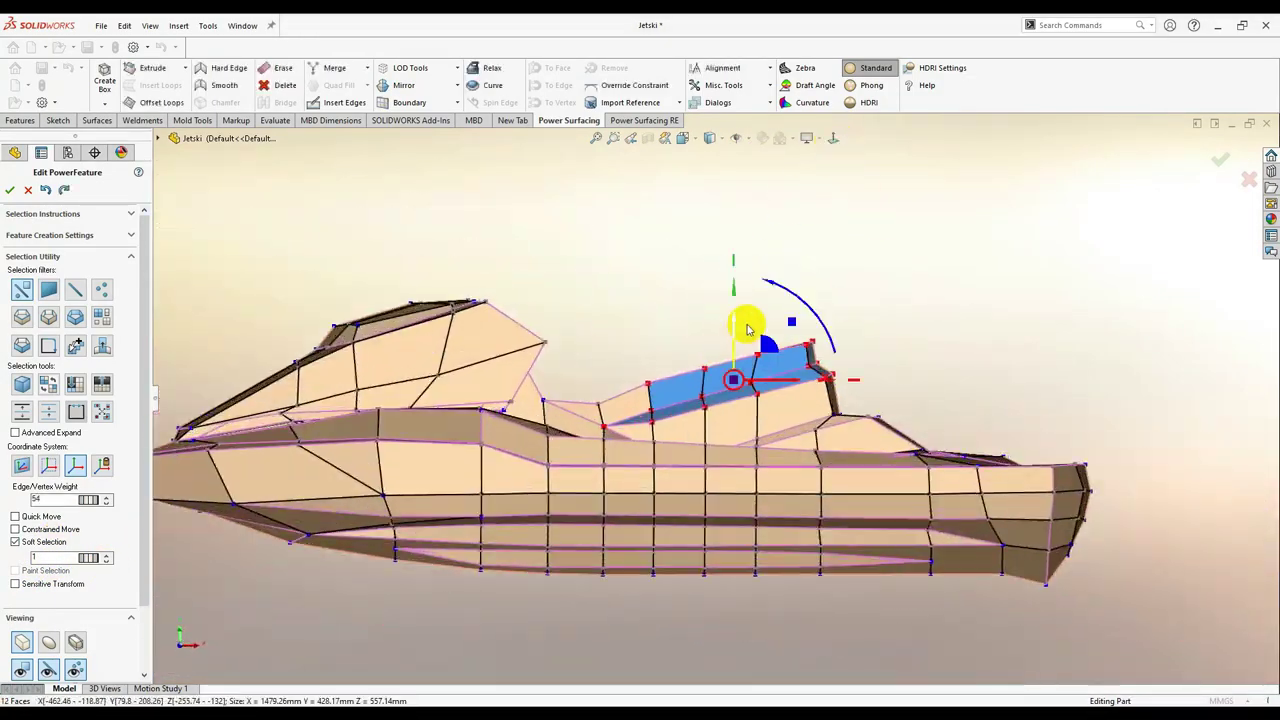
{"action": "scroll", "coordinate": [900, 380], "scroll_direction": "down", "scroll_amount": 5}
{"action": "scroll", "coordinate": [866, 434], "scroll_direction": "down", "scroll_amount": 3}
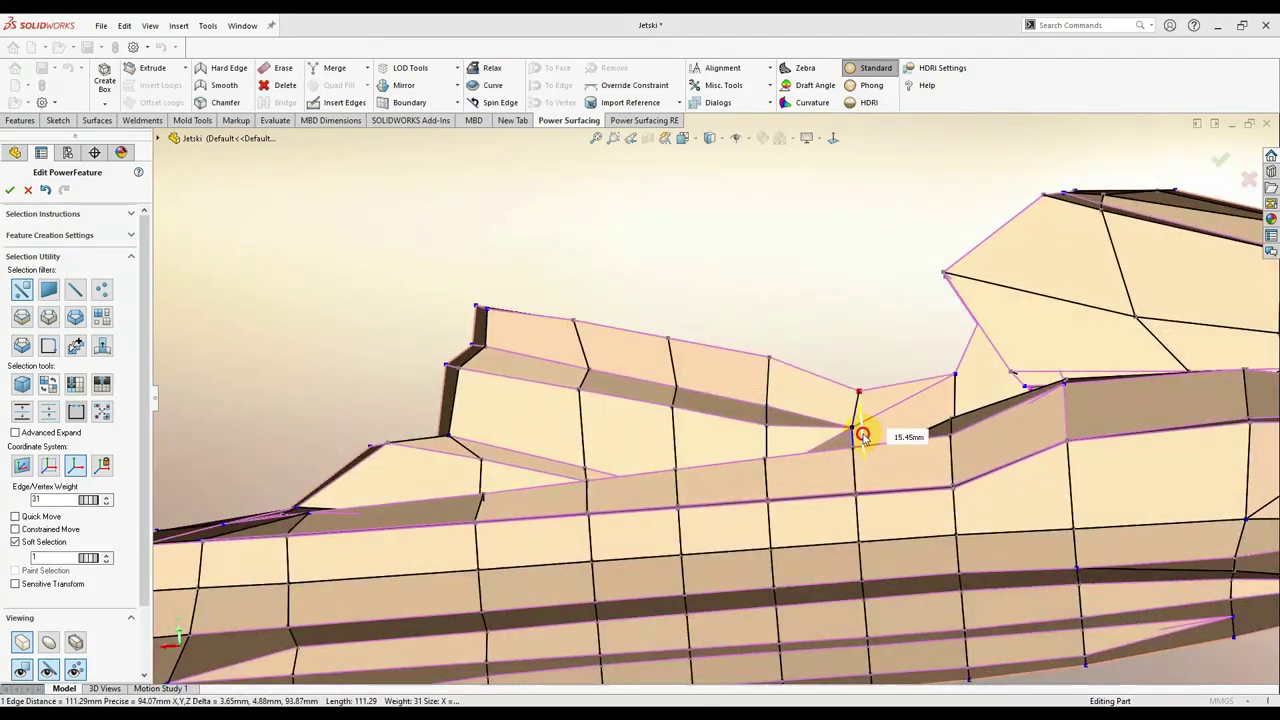
{"action": "left_click", "coordinate": [866, 434]}
{"action": "middle_click_drag", "start_coordinate": [866, 434], "coordinate": [916, 418]}
Select and check the faces at the rear of the seat and a stern vertex.
{"action": "scroll", "coordinate": [916, 418], "scroll_direction": "down", "scroll_amount": 5}
{"action": "left_click", "coordinate": [762, 395]}
{"action": "scroll", "coordinate": [100, 557], "scroll_direction": "up", "scroll_amount": 7}
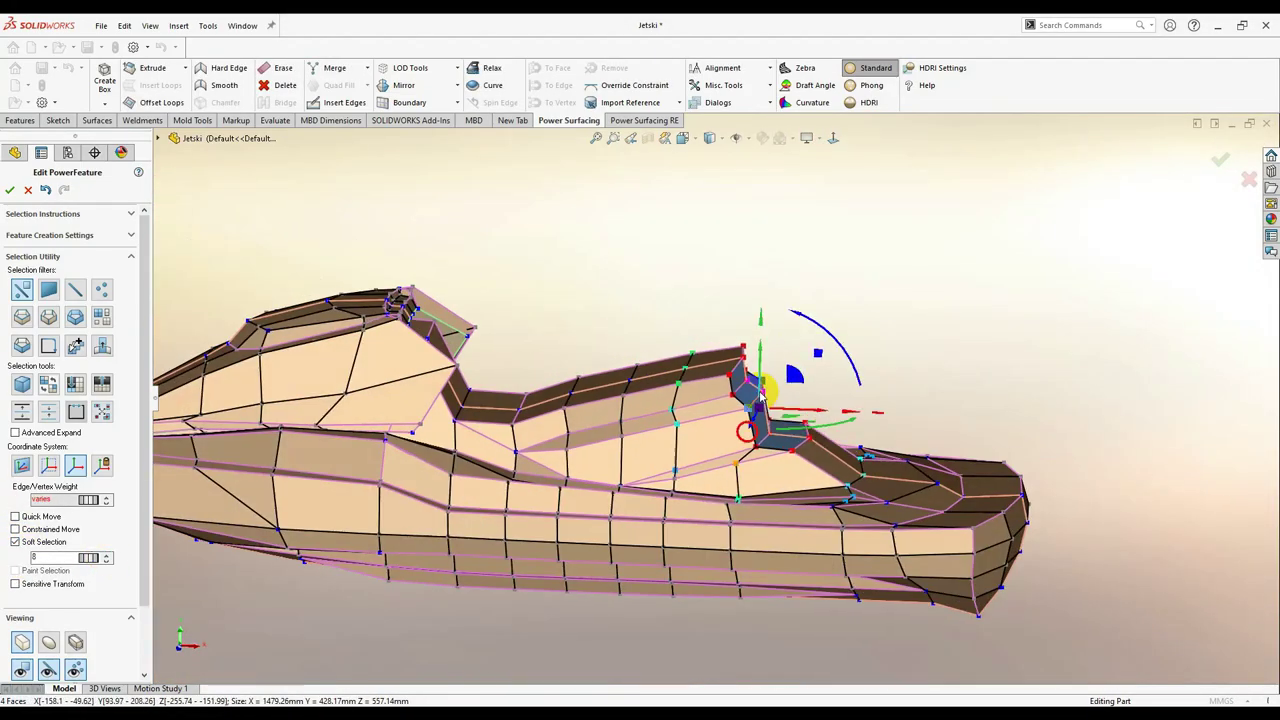
{"action": "left_click", "coordinate": [822, 368]}
{"action": "middle_click_drag", "start_coordinate": [822, 368], "coordinate": [768, 349]}
{"action": "scroll", "coordinate": [680, 478], "scroll_direction": "down", "scroll_amount": 5}
{"action": "left_click", "coordinate": [908, 487]}
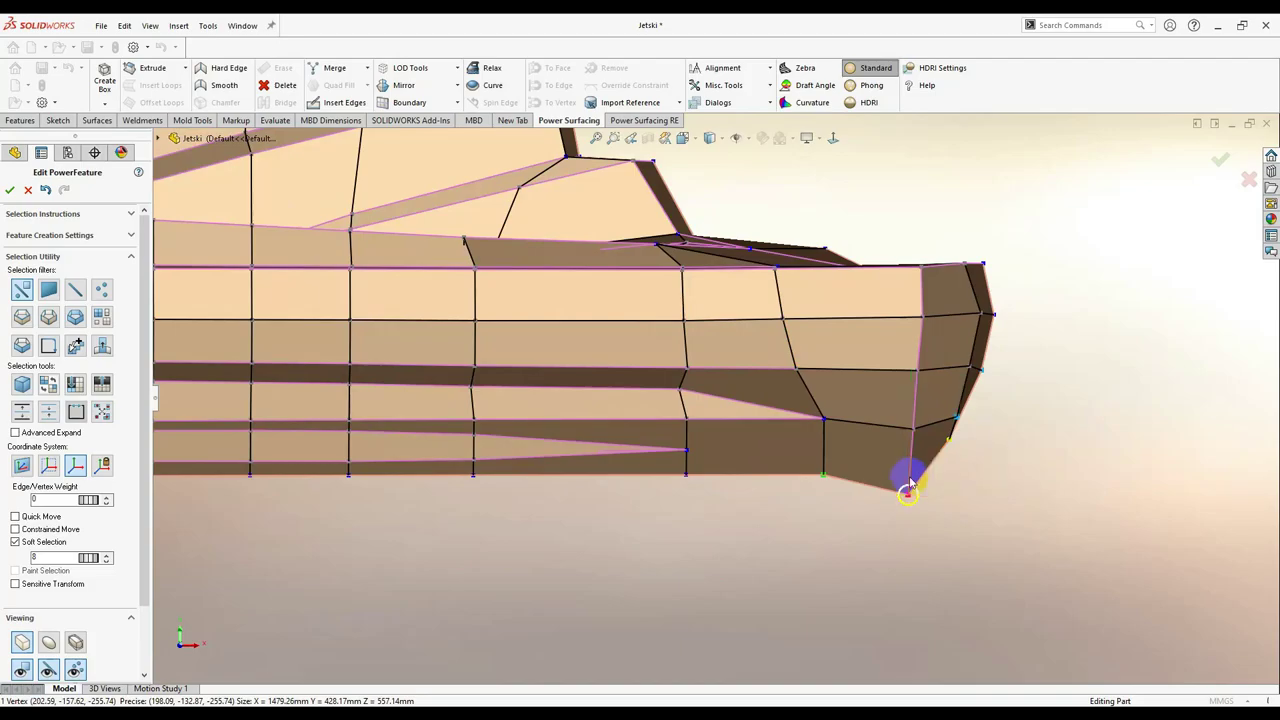
{"action": "scroll", "coordinate": [865, 325], "scroll_direction": "down", "scroll_amount": 3}
{"action": "left_click", "coordinate": [865, 325]}
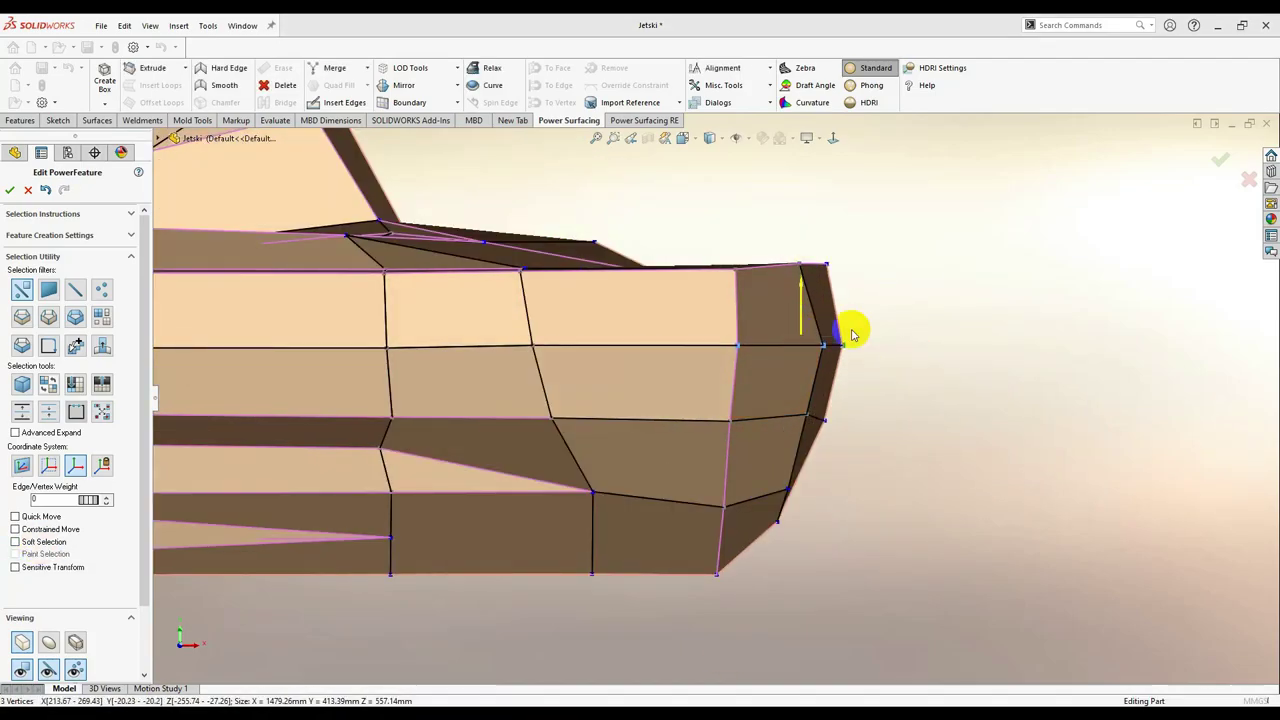
{"action": "scroll", "coordinate": [795, 242], "scroll_direction": "up", "scroll_amount": 5}
Select the seat-back edges and a face near the bow in straight-on views.
{"action": "mouse_move", "coordinate": [648, 471]}
{"action": "middle_mouse_down"}
{"action": "mouse_move", "coordinate": [737, 400]}
{"action": "mouse_move", "coordinate": [853, 158]}
{"action": "middle_mouse_up"}
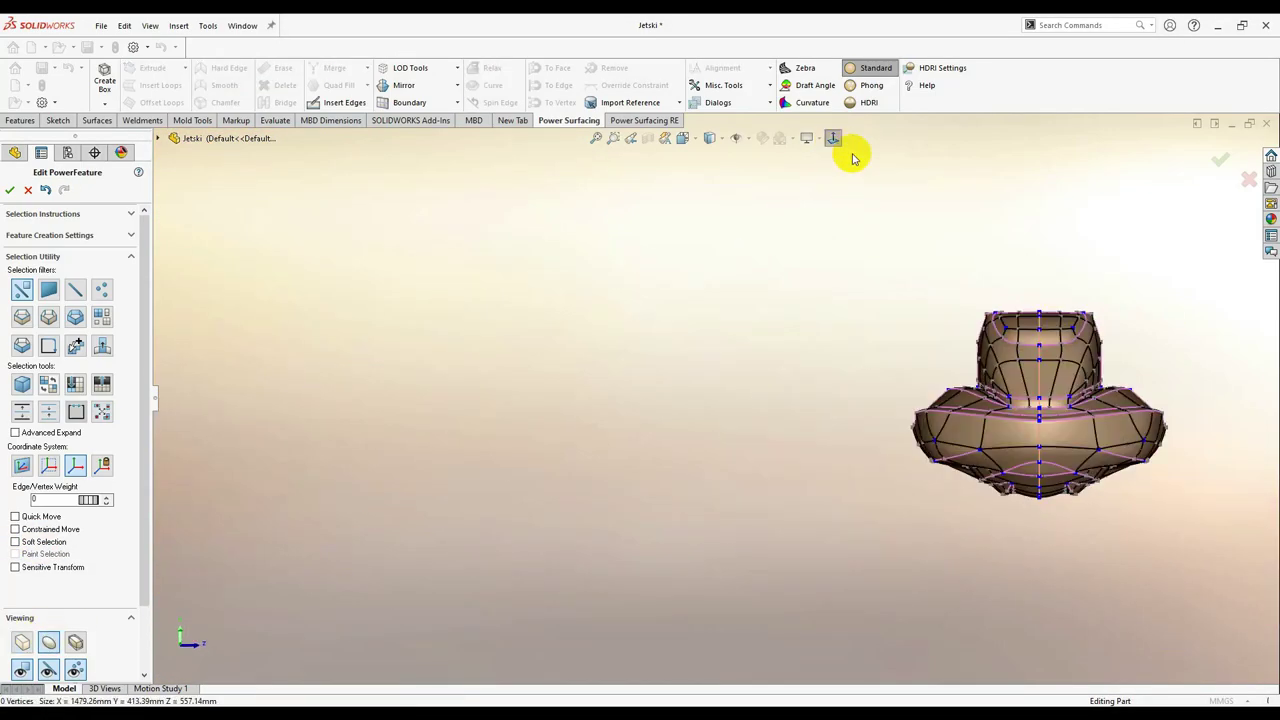
{"action": "left_click", "coordinate": [733, 515]}
{"action": "mouse_move", "coordinate": [703, 491]}
{"action": "middle_mouse_down"}
{"action": "mouse_move", "coordinate": [733, 515]}
{"action": "mouse_move", "coordinate": [406, 451]}
{"action": "mouse_move", "coordinate": [541, 524]}
{"action": "middle_mouse_up"}
{"action": "scroll", "coordinate": [700, 520], "scroll_direction": "down", "scroll_amount": 5}
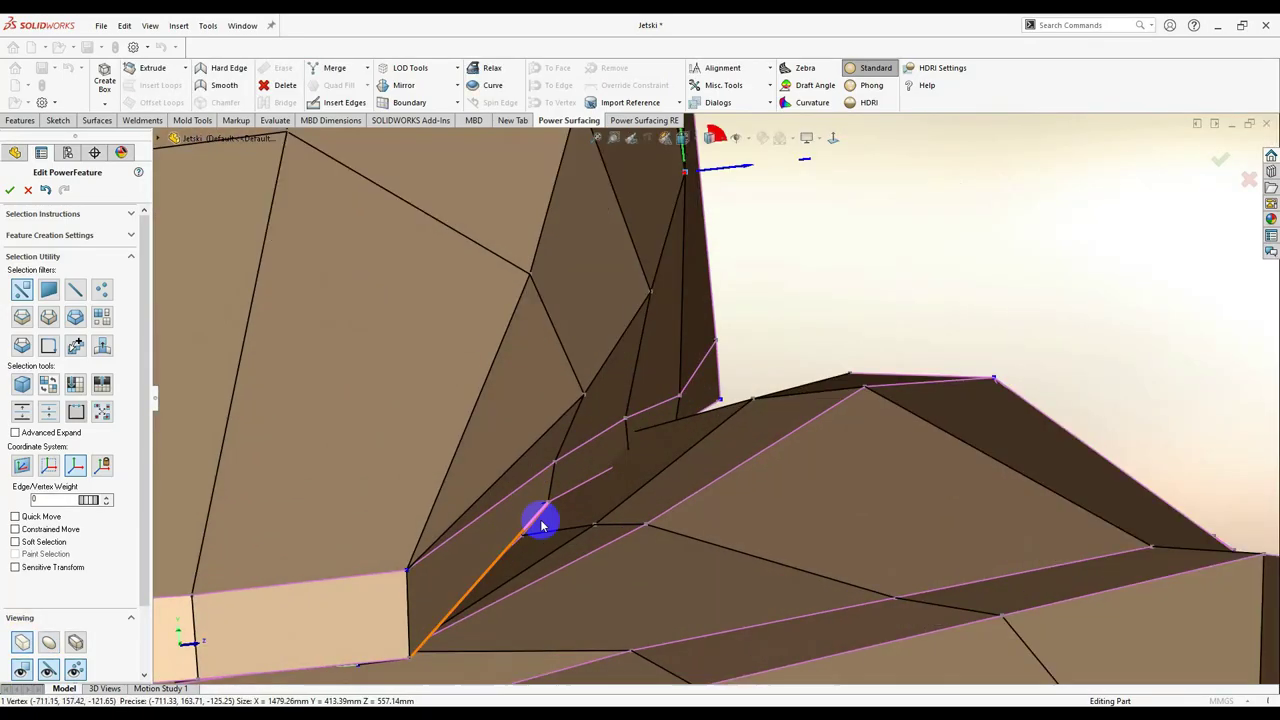
{"action": "key", "text": "ctrl+2"}
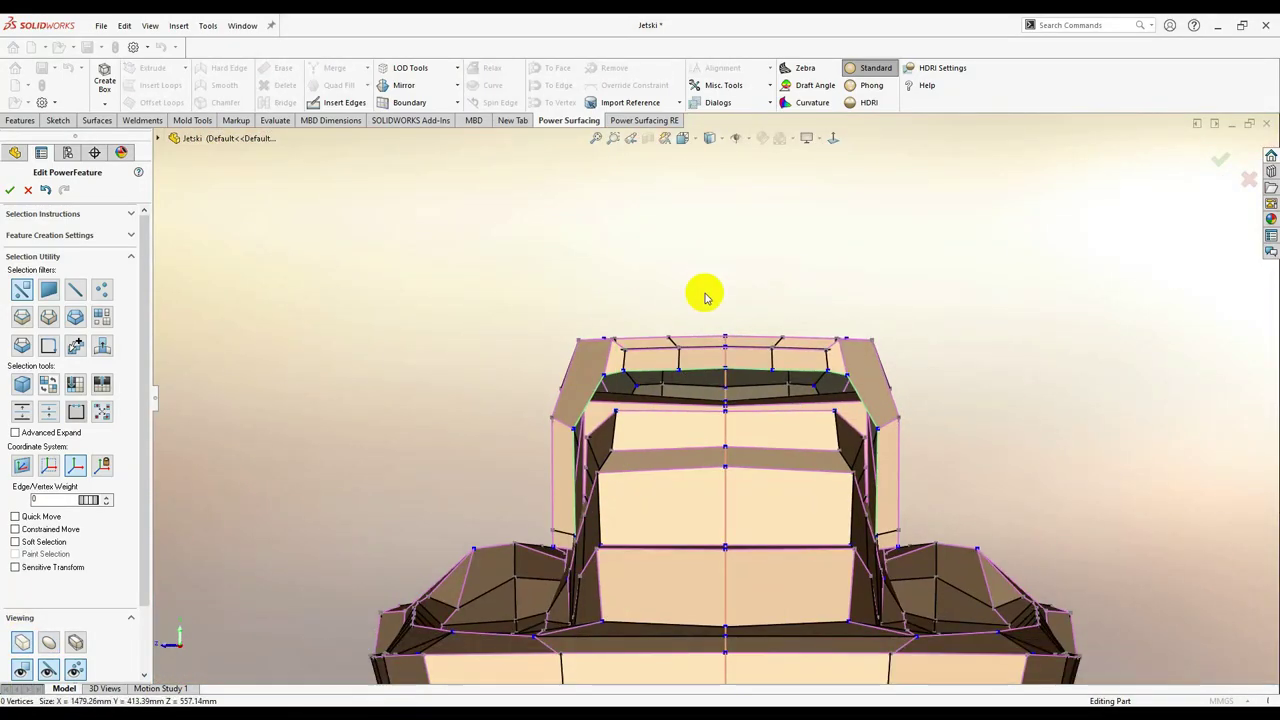
{"action": "scroll", "coordinate": [705, 297], "scroll_direction": "up", "scroll_amount": 3}
{"action": "mouse_move", "coordinate": [705, 450]}
{"action": "middle_mouse_down"}
{"action": "mouse_move", "coordinate": [809, 517]}
{"action": "mouse_move", "coordinate": [748, 579]}
{"action": "middle_mouse_up"}
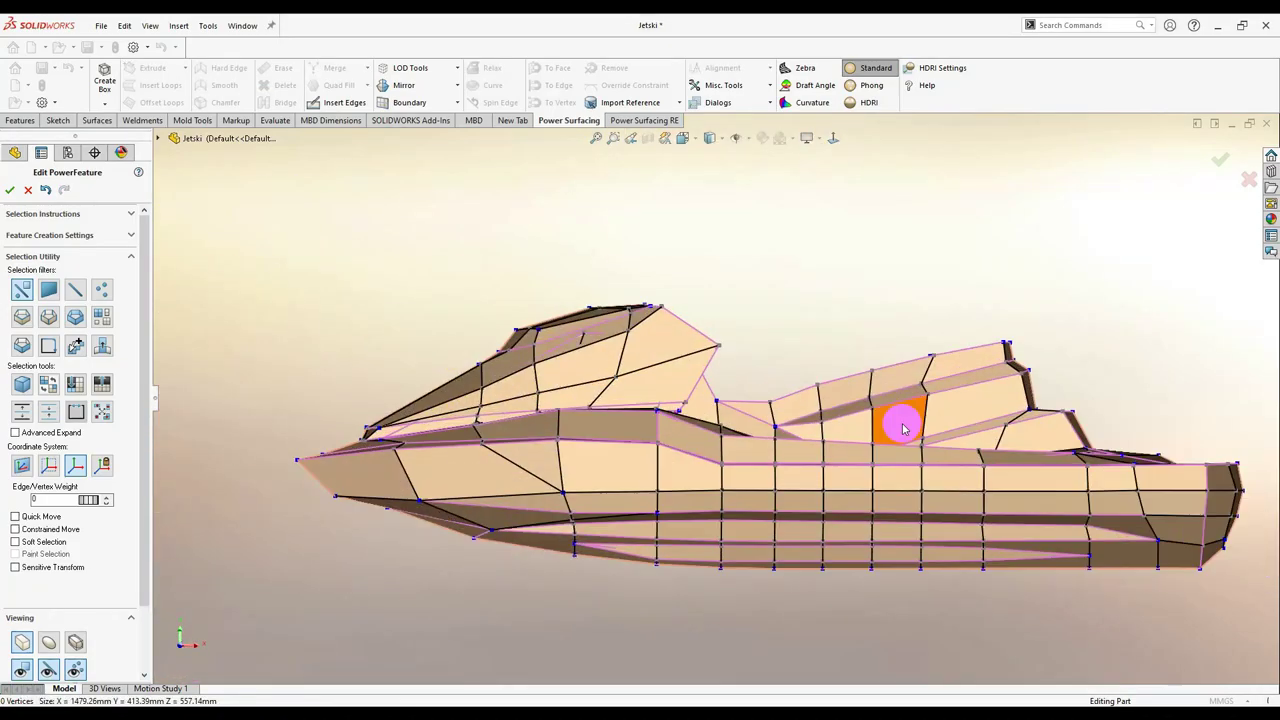
{"action": "scroll", "coordinate": [903, 428], "scroll_direction": "down", "scroll_amount": 3}
{"action": "middle_click_drag", "start_coordinate": [651, 391], "coordinate": [529, 372]}
{"action": "left_click", "coordinate": [676, 411]}
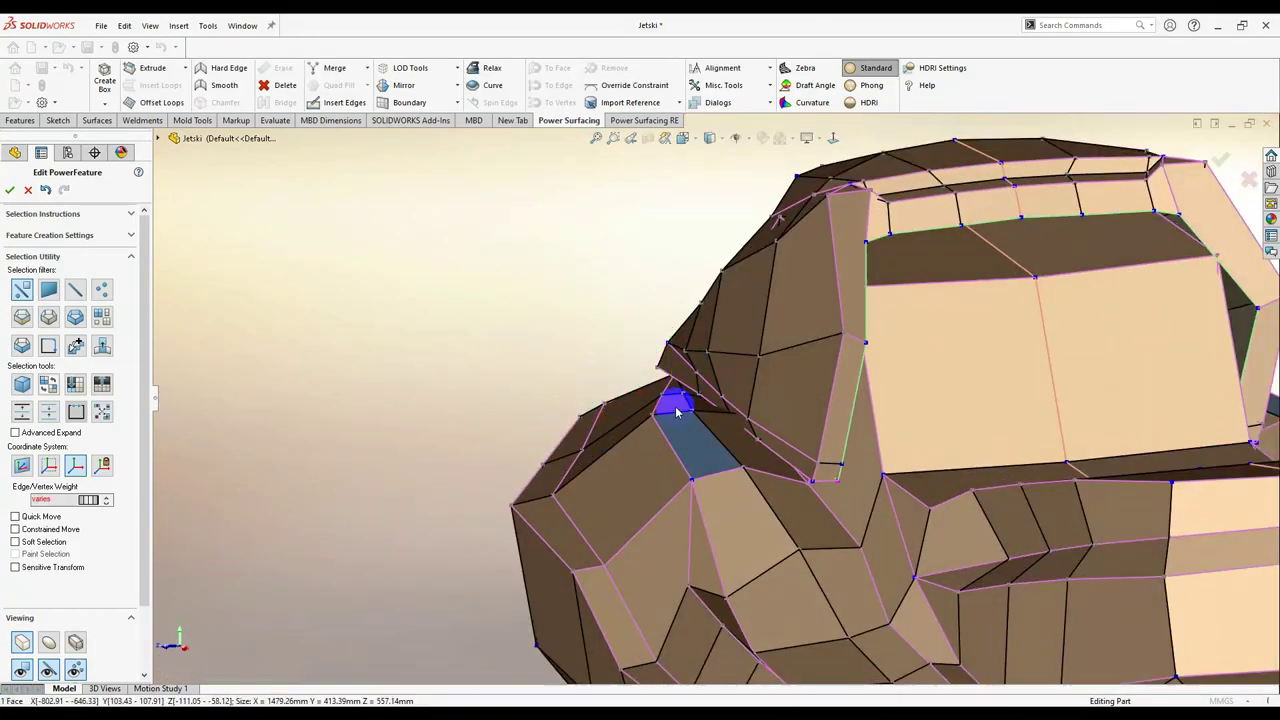
{"action": "key", "text": "ctrl+2"}
Turn off constrained movement and select three edges along the seat.
{"action": "left_click", "coordinate": [693, 405]}
{"action": "mouse_move", "coordinate": [707, 488]}
{"action": "middle_mouse_down"}
{"action": "mouse_move", "coordinate": [734, 423]}
{"action": "mouse_move", "coordinate": [586, 494]}
{"action": "mouse_move", "coordinate": [877, 349]}
{"action": "middle_mouse_up"}
{"action": "scroll", "coordinate": [729, 263], "scroll_direction": "down", "scroll_amount": 3}
{"action": "scroll", "coordinate": [729, 263], "scroll_direction": "up", "scroll_amount": 3}
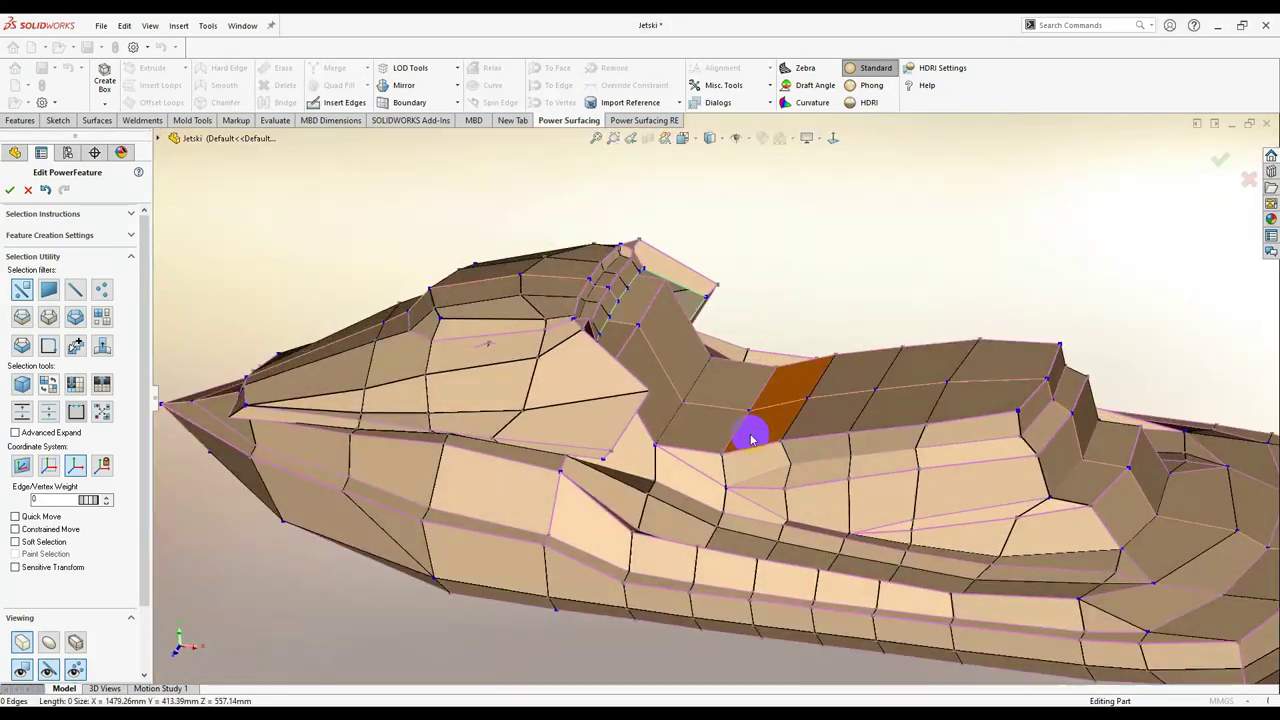
{"action": "middle_click_drag", "start_coordinate": [749, 429], "coordinate": [1162, 470]}
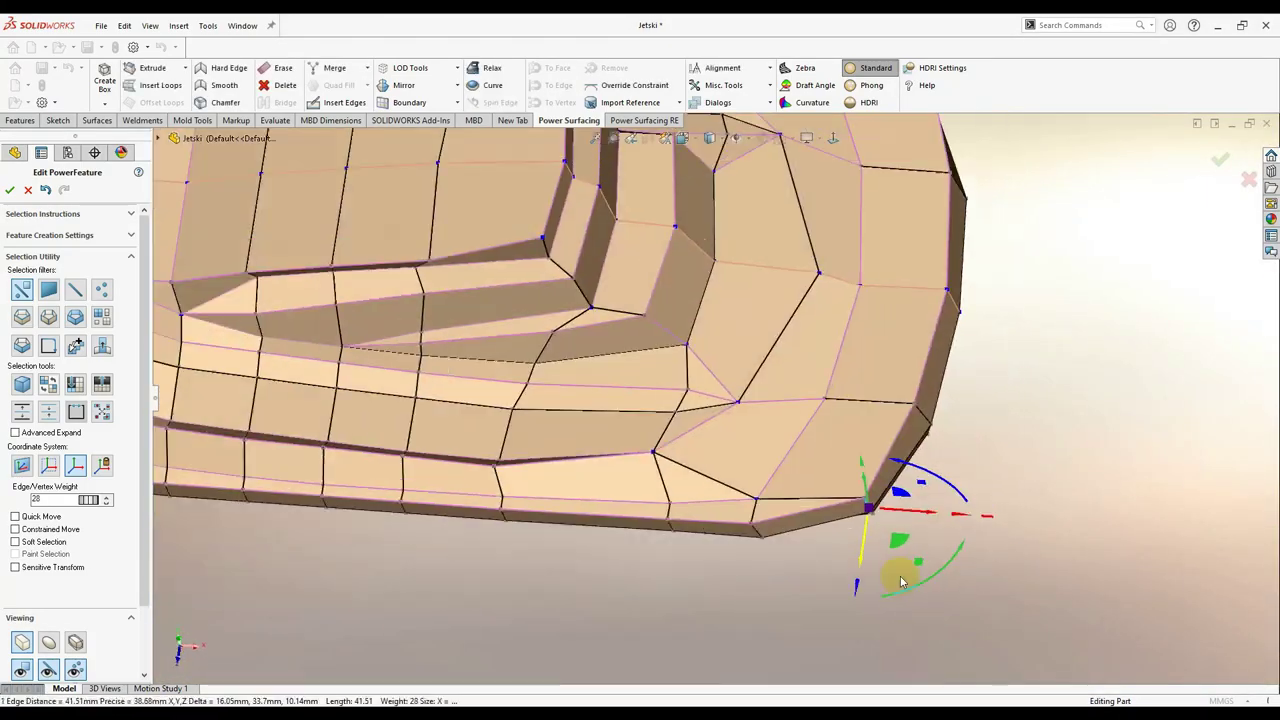
{"action": "middle_click_drag", "start_coordinate": [1025, 585], "coordinate": [850, 145]}
{"action": "left_click", "coordinate": [850, 145]}
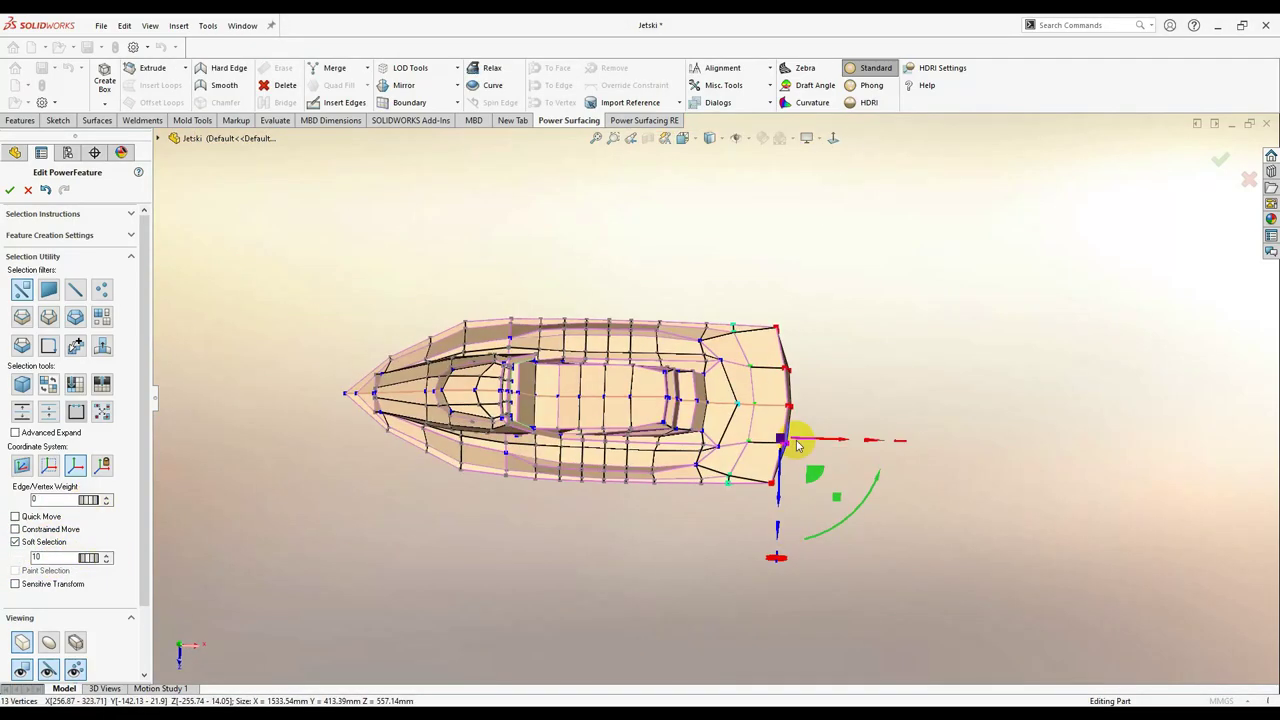
{"action": "left_click", "coordinate": [50, 530]}
{"action": "middle_click_drag", "start_coordinate": [660, 470], "coordinate": [689, 435]}
{"action": "middle_click_drag", "start_coordinate": [697, 360], "coordinate": [651, 320]}
{"action": "left_click", "coordinate": [748, 280]}
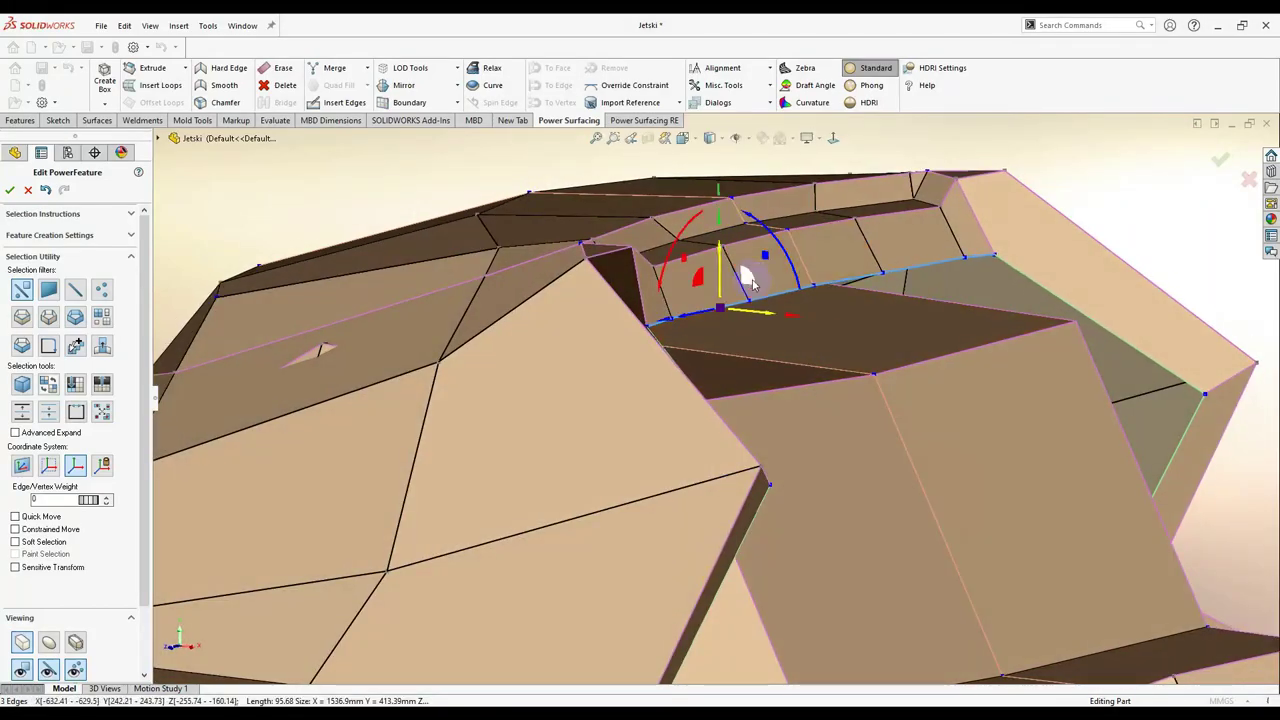
Insert a new edge loop on the front deck, select it and preview it smooth.
{"action": "mouse_move", "coordinate": [758, 345]}
{"action": "middle_mouse_down"}
{"action": "mouse_move", "coordinate": [700, 366]}
{"action": "mouse_move", "coordinate": [712, 361]}
{"action": "middle_mouse_up"}
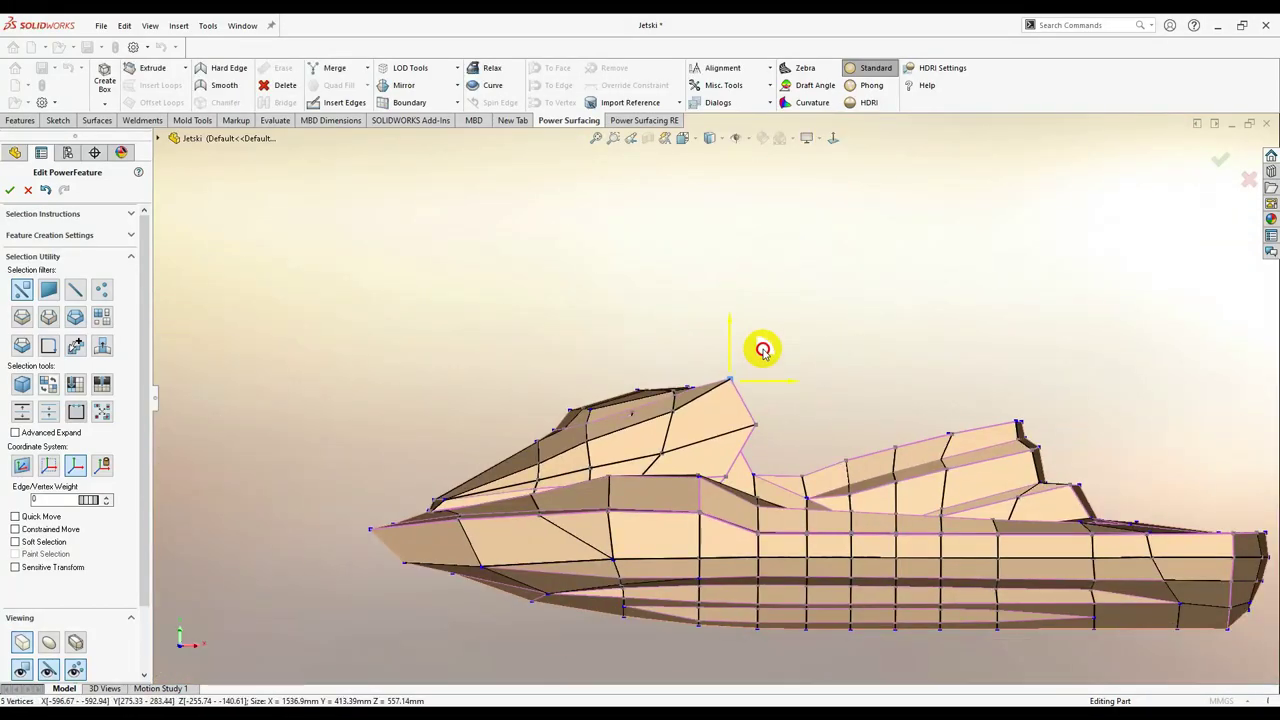
{"action": "middle_click_drag", "start_coordinate": [675, 425], "coordinate": [620, 460]}
{"action": "key", "text": "i"}
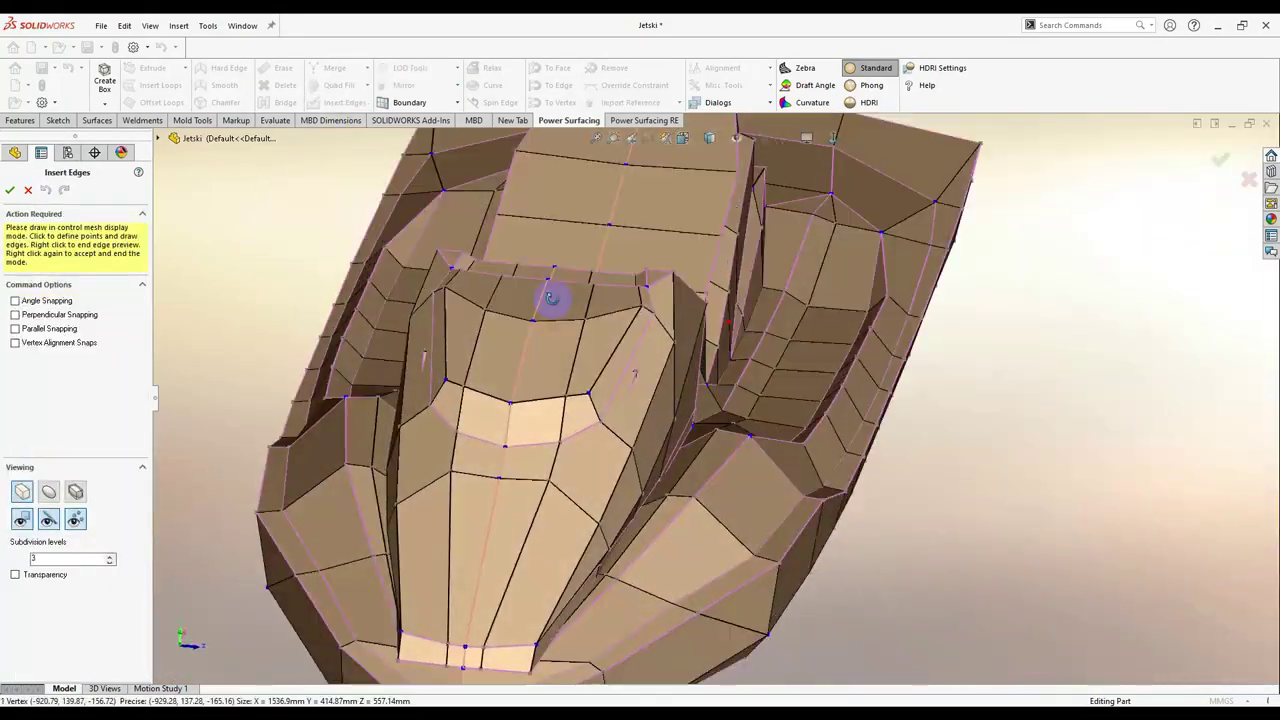
{"action": "scroll", "coordinate": [590, 482], "scroll_direction": "up", "scroll_amount": 2}
{"action": "scroll", "coordinate": [547, 632], "scroll_direction": "up", "scroll_amount": 2}
{"action": "middle_click_drag", "start_coordinate": [547, 632], "coordinate": [620, 480]}
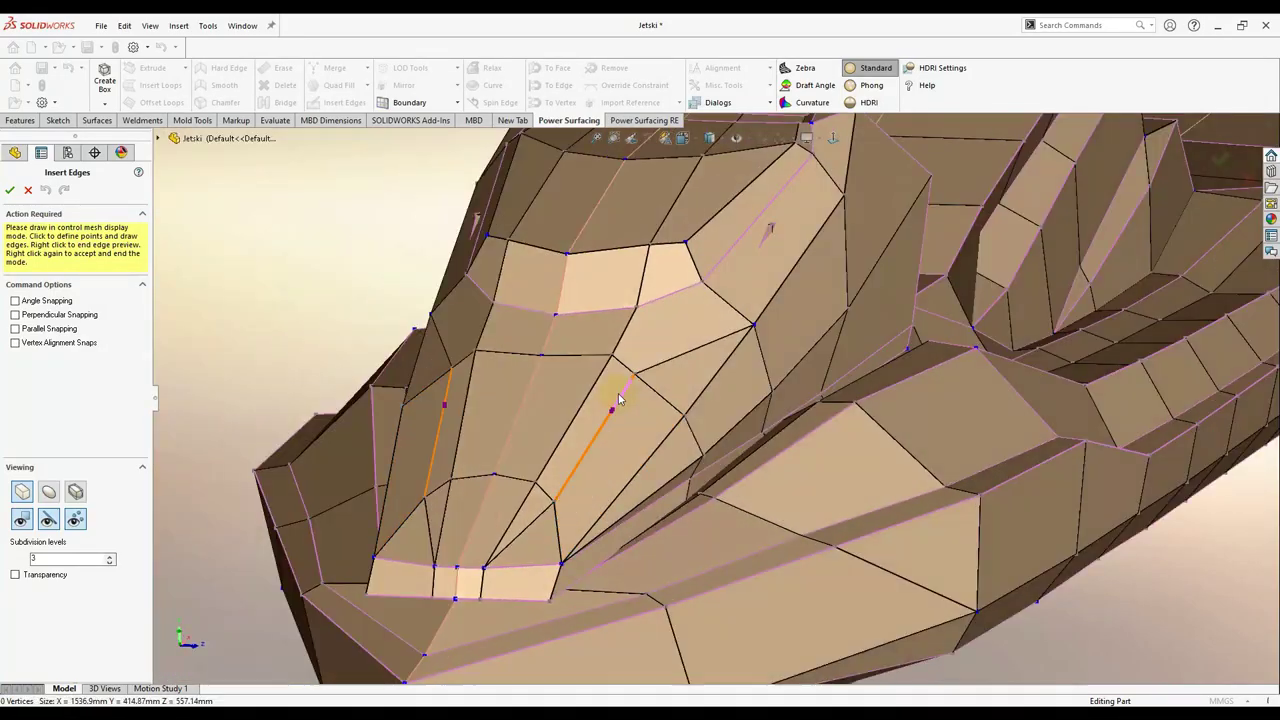
{"action": "scroll", "coordinate": [620, 480], "scroll_direction": "up", "scroll_amount": 2}
{"action": "right_click", "coordinate": [678, 456]}
{"action": "left_click", "coordinate": [678, 456]}
{"action": "scroll", "coordinate": [678, 456], "scroll_direction": "down", "scroll_amount": 3}
{"action": "double_click", "coordinate": [678, 414]}
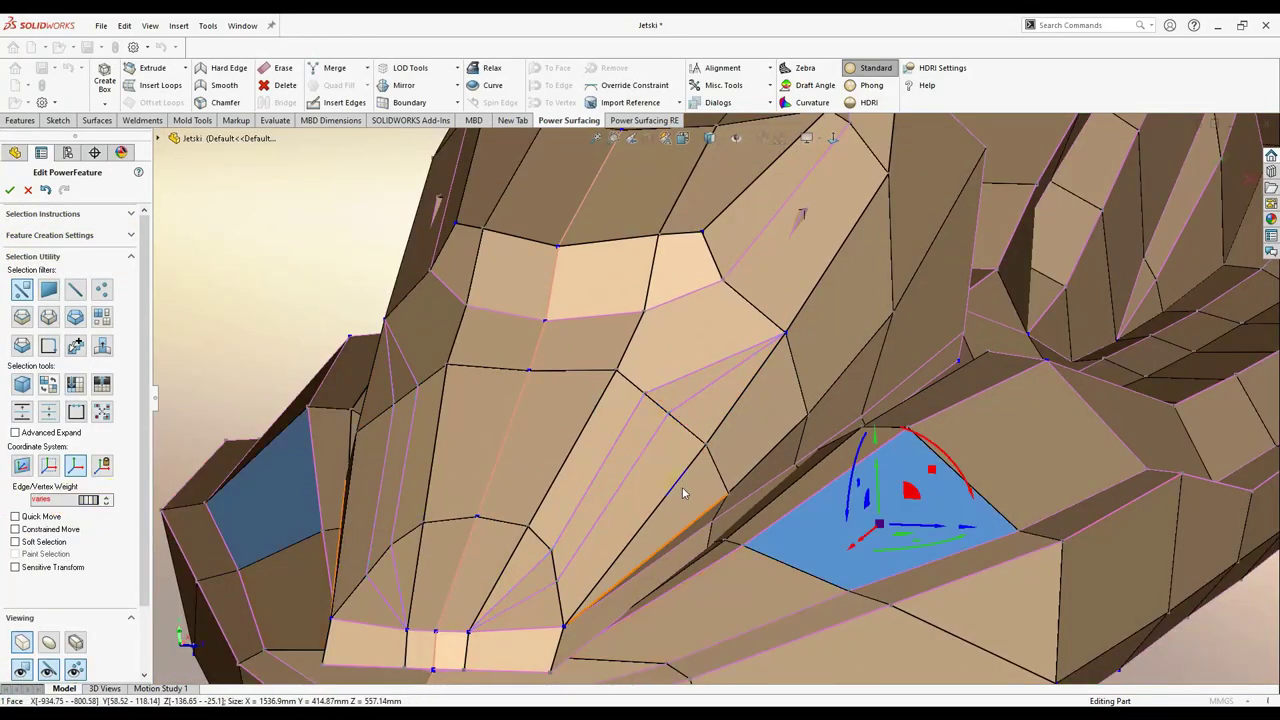
{"action": "key", "text": "Tab"}
Adjust the crease weight of the nose edge loop and inspect the hull underside.
{"action": "middle_click_drag", "start_coordinate": [684, 493], "coordinate": [710, 393]}
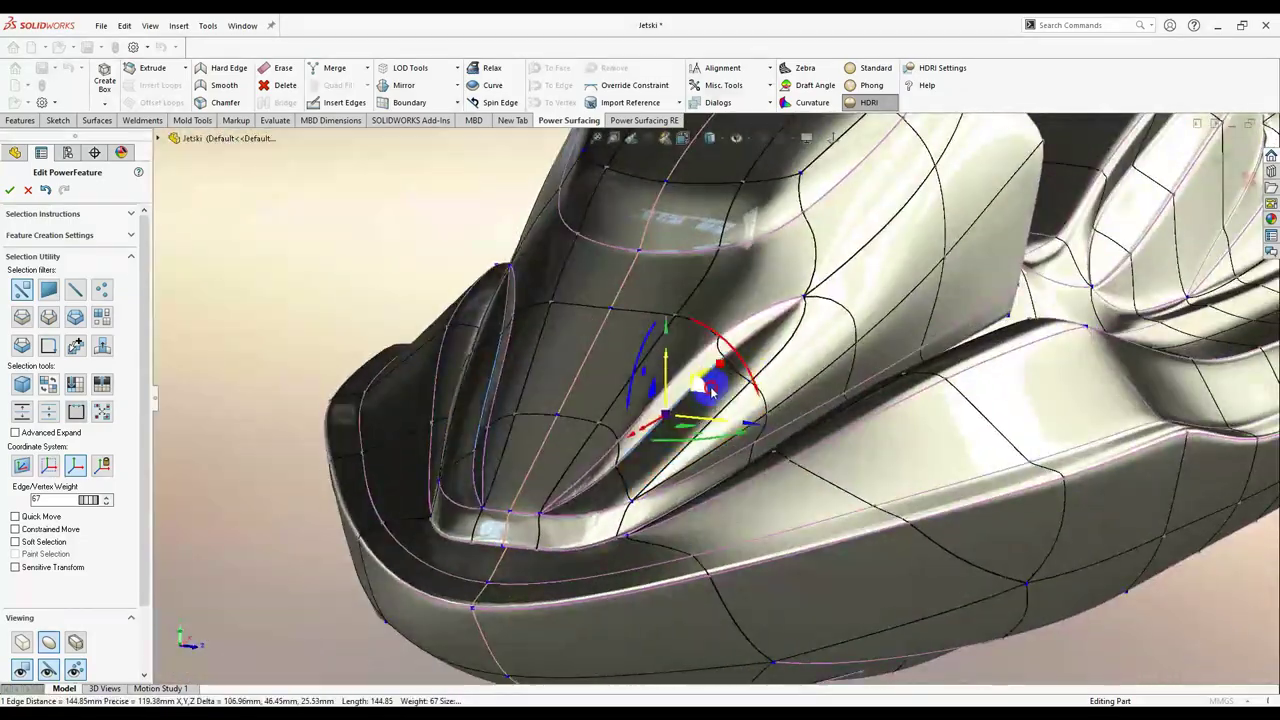
{"action": "scroll", "coordinate": [690, 370], "scroll_direction": "up", "scroll_amount": 3}
{"action": "left_click", "coordinate": [93, 497]}
{"action": "middle_click_drag", "start_coordinate": [841, 436], "coordinate": [494, 548]}
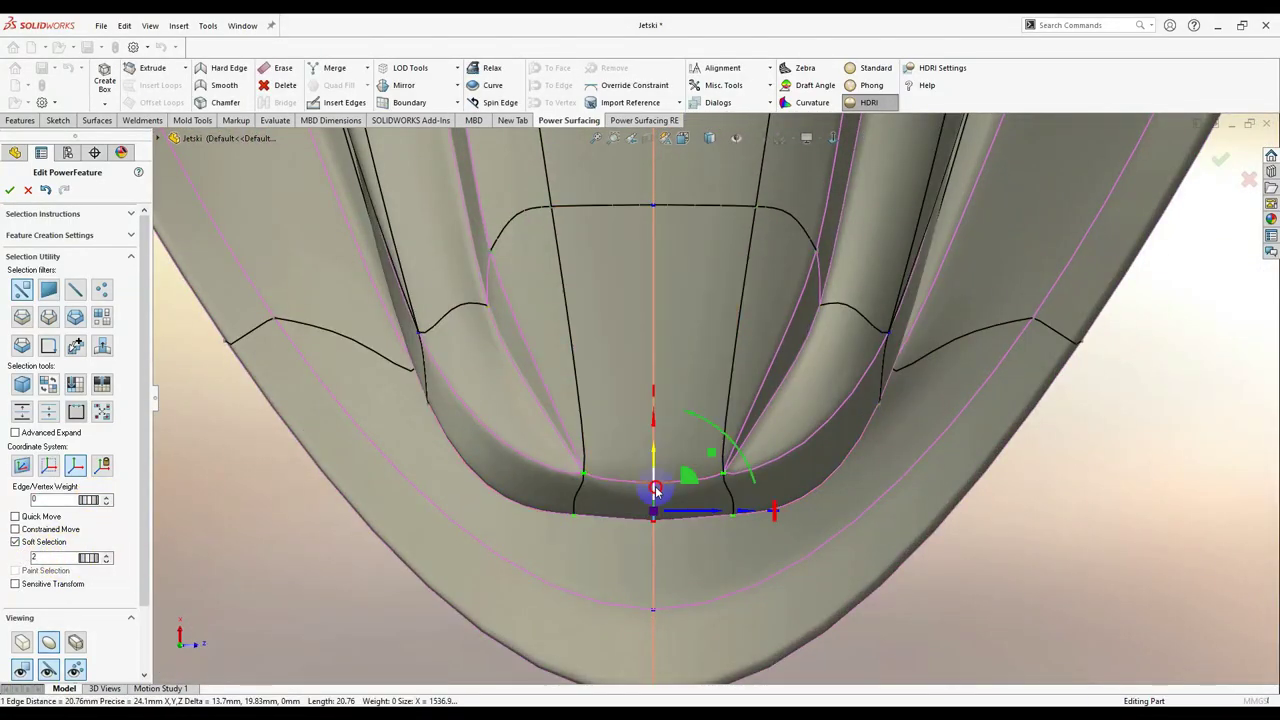
{"action": "middle_click_drag", "start_coordinate": [918, 433], "coordinate": [741, 298]}
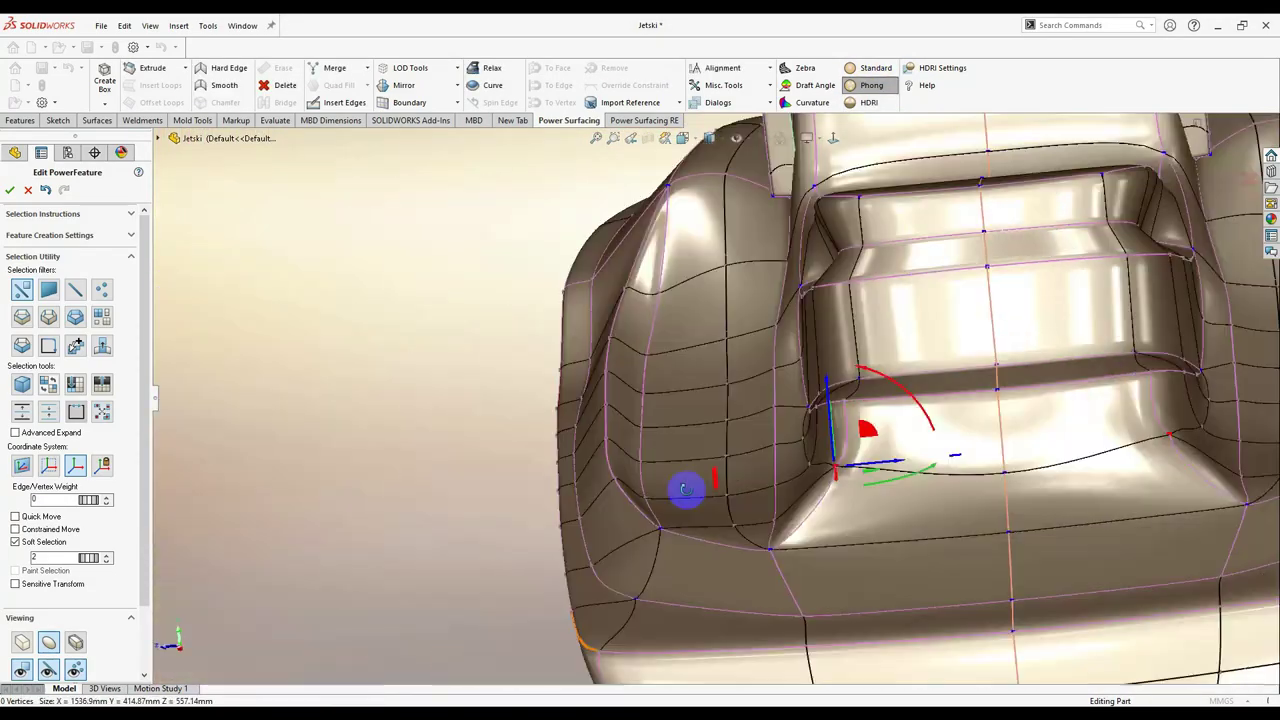
{"action": "middle_click_drag", "start_coordinate": [972, 568], "coordinate": [729, 380]}
Select the seat faces and seat-rise edge in smooth preview, then the handlebar pod's top edges.
{"action": "left_click", "coordinate": [867, 486], "text": "ctrl"}
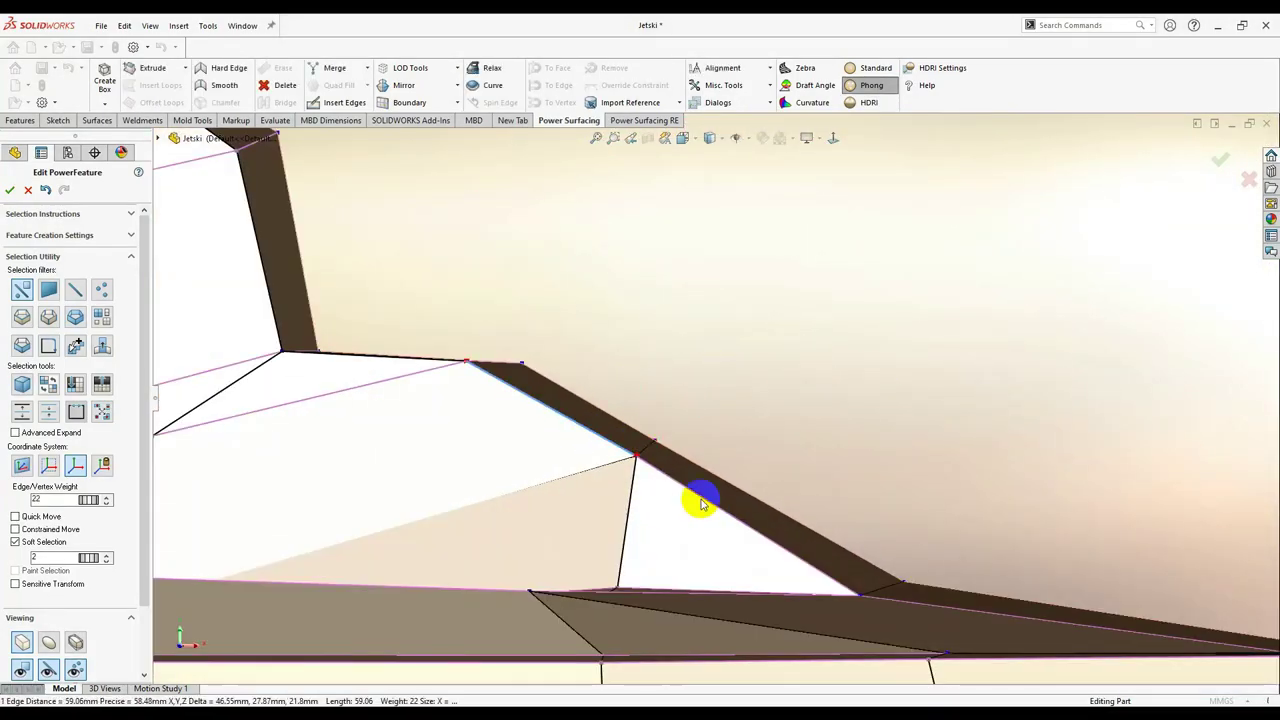
{"action": "scroll", "coordinate": [560, 520], "scroll_direction": "down", "scroll_amount": 5}
{"action": "middle_click_drag", "start_coordinate": [423, 543], "coordinate": [902, 402]}
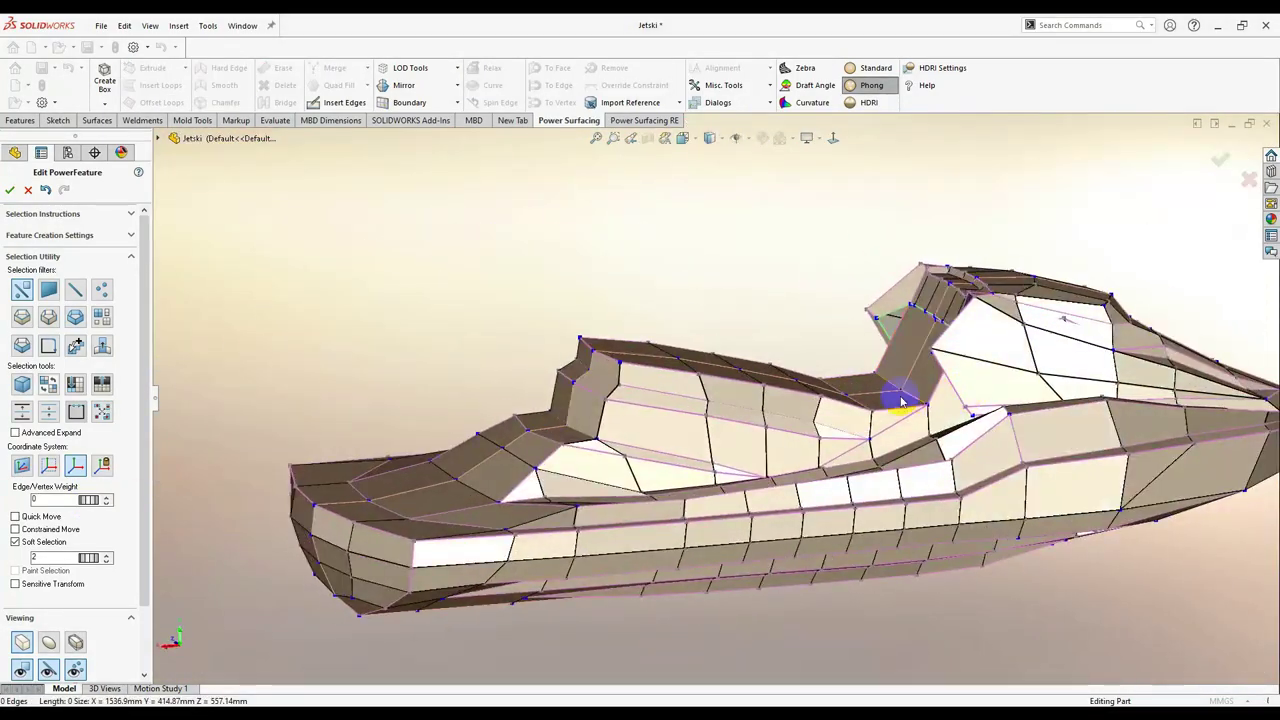
{"action": "left_click", "coordinate": [902, 400]}
{"action": "mouse_move", "coordinate": [843, 506]}
{"action": "middle_mouse_down"}
{"action": "mouse_move", "coordinate": [775, 415]}
{"action": "mouse_move", "coordinate": [792, 337]}
{"action": "mouse_move", "coordinate": [480, 350]}
{"action": "mouse_move", "coordinate": [563, 463]}
{"action": "mouse_move", "coordinate": [727, 440]}
{"action": "middle_mouse_up"}
{"action": "key", "text": "Tab"}
{"action": "right_click", "coordinate": [680, 462]}
{"action": "left_click", "coordinate": [727, 440]}
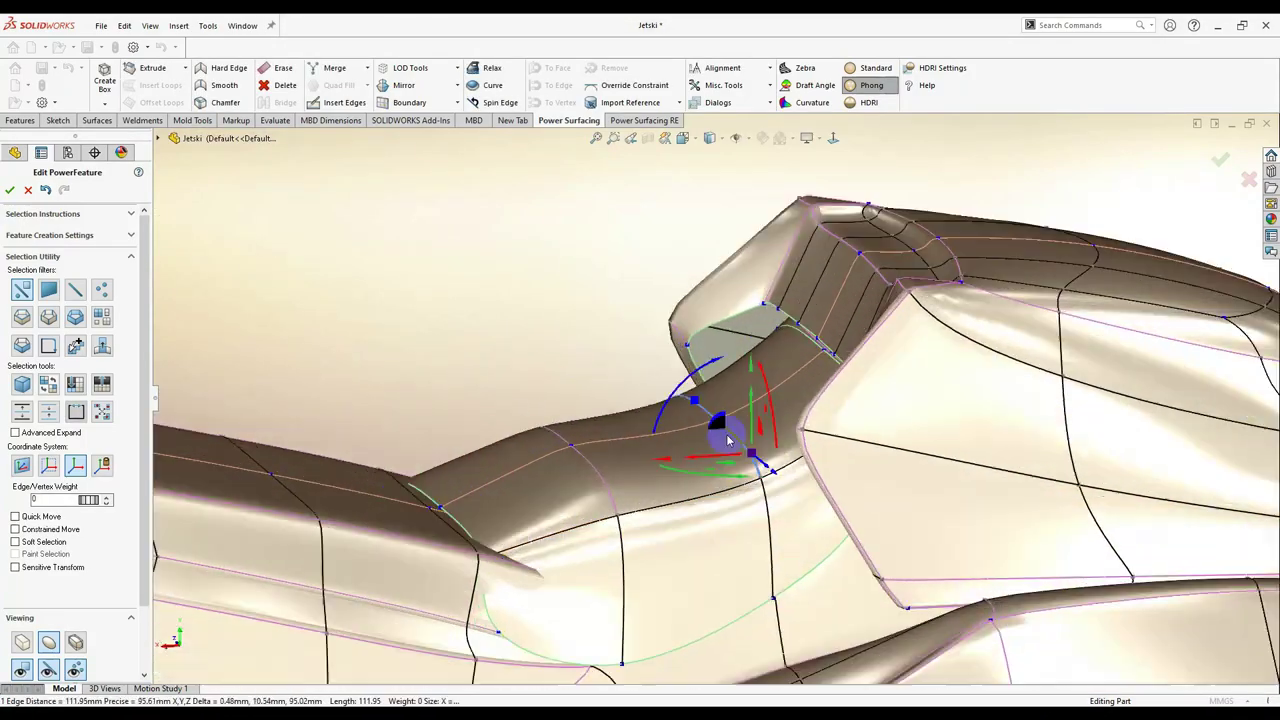
{"action": "left_click", "coordinate": [48, 642]}
{"action": "scroll", "coordinate": [677, 391], "scroll_direction": "down", "scroll_amount": 5}
Insert a first edge loop into the handlebar pod cage.
{"action": "left_click", "coordinate": [865, 250]}
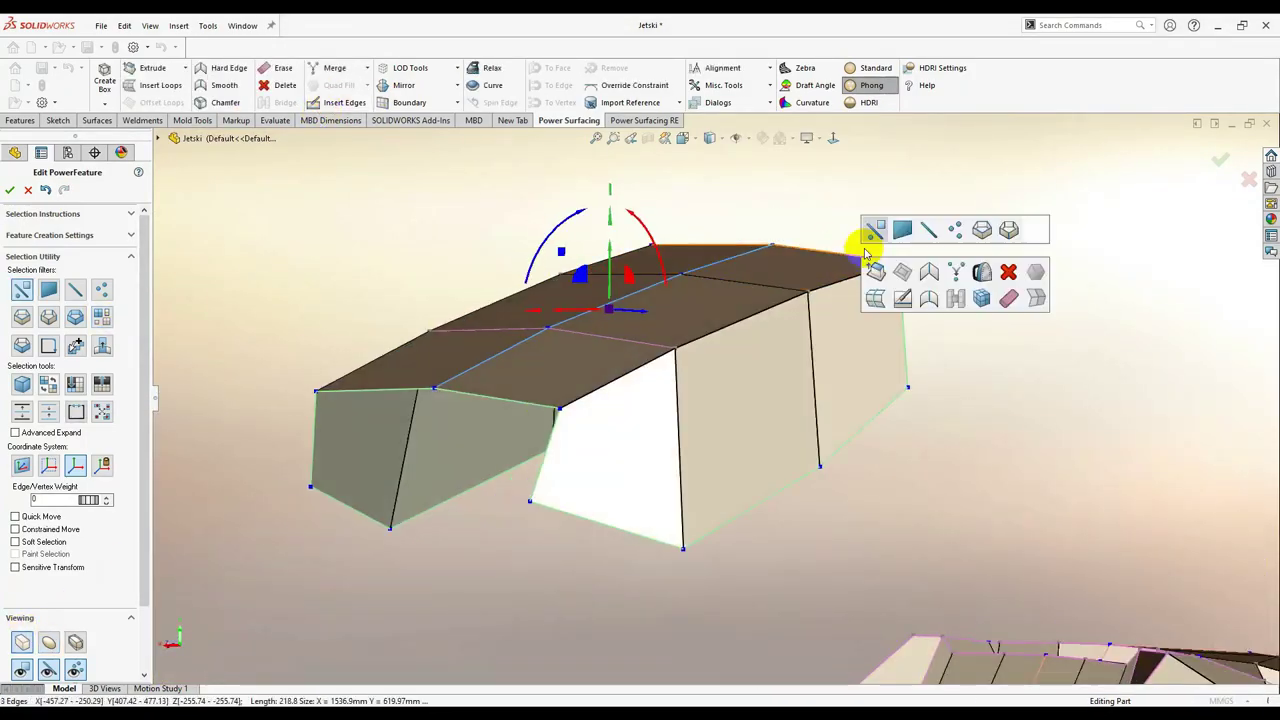
{"action": "middle_click_drag", "start_coordinate": [866, 252], "coordinate": [515, 395]}
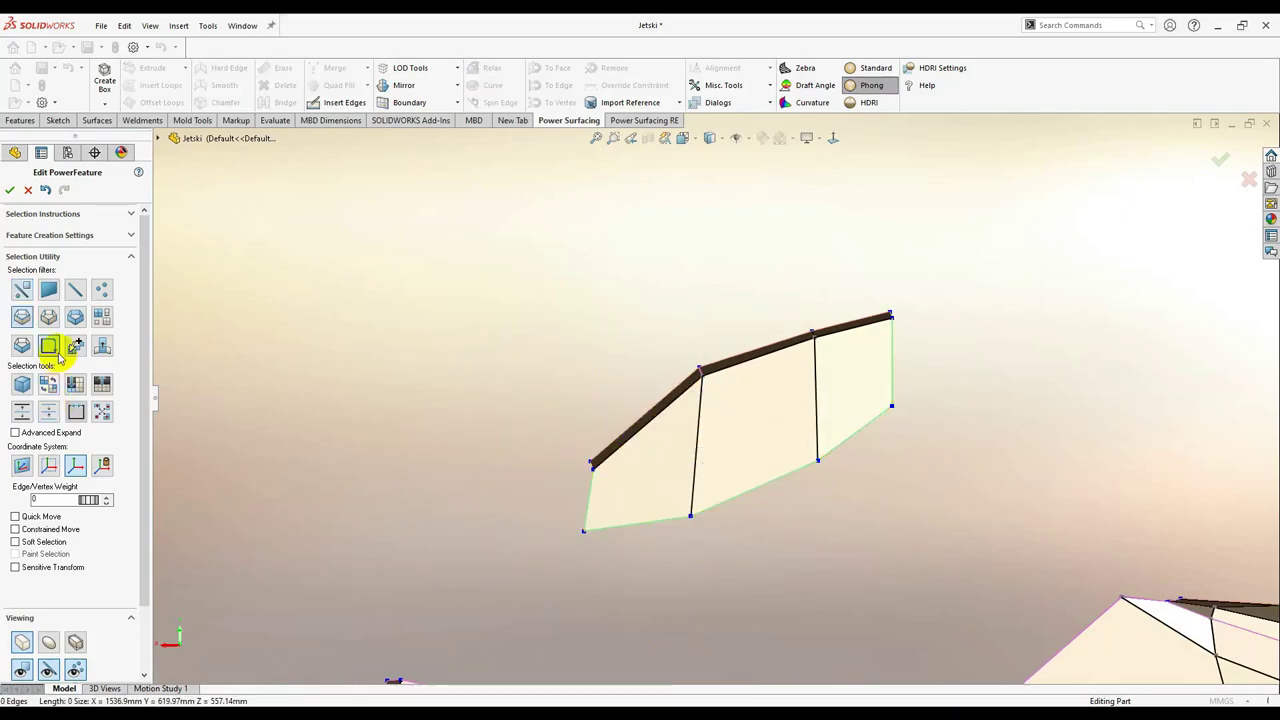
{"action": "scroll", "coordinate": [777, 434], "scroll_direction": "up", "scroll_amount": 5}
{"action": "scroll", "coordinate": [903, 388], "scroll_direction": "down", "scroll_amount": 5}
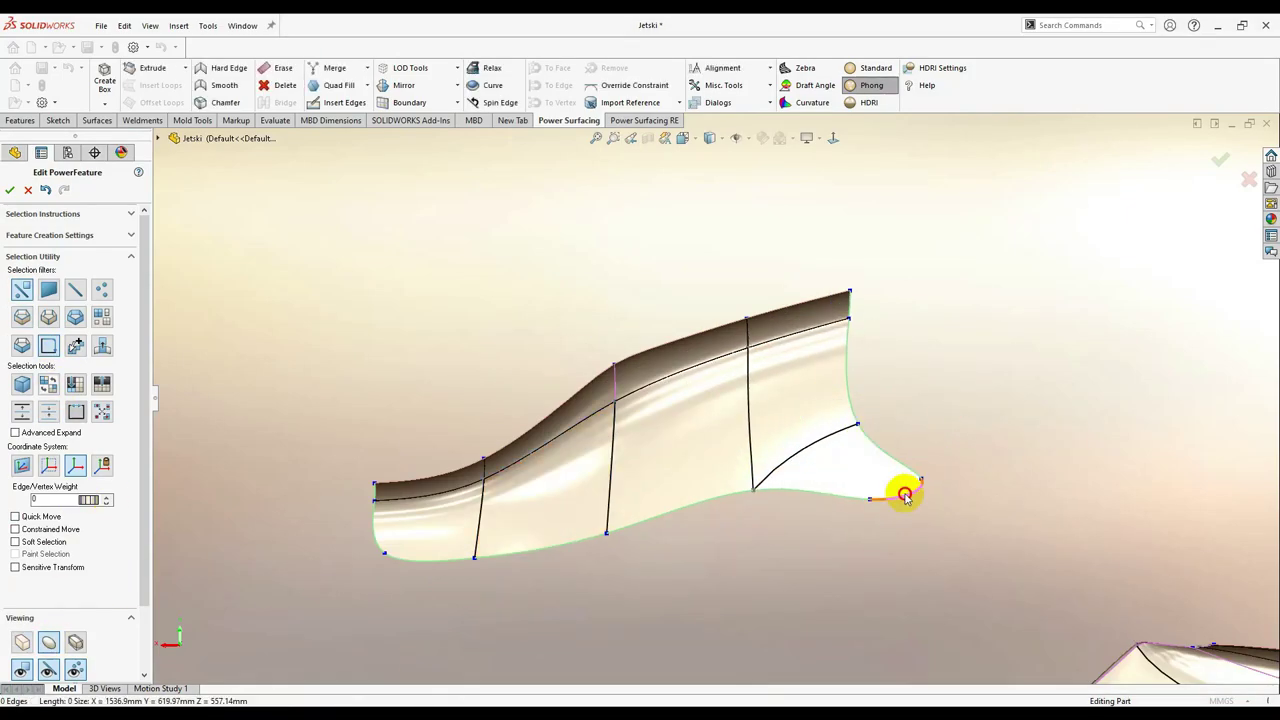
{"action": "key", "text": "i"}
{"action": "middle_click_drag", "start_coordinate": [575, 388], "coordinate": [634, 477]}
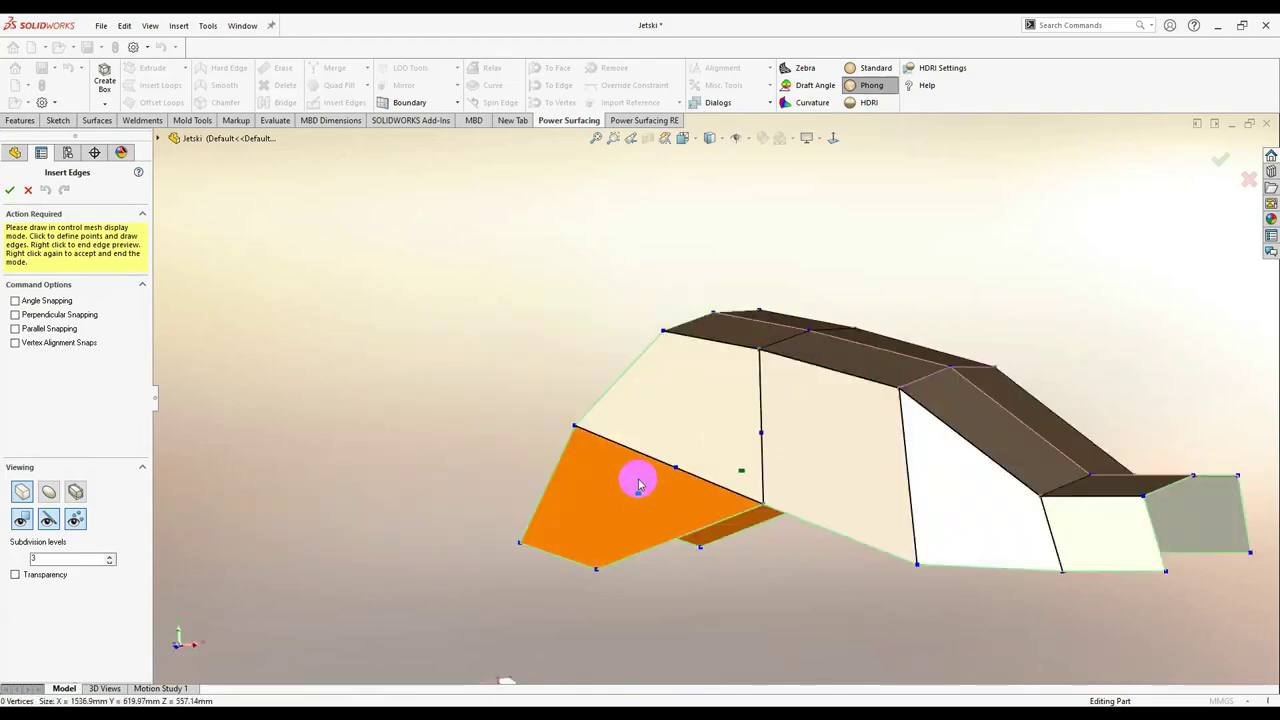
{"action": "right_click", "coordinate": [634, 477]}
Add two more edge loops across the pod faces.
{"action": "mouse_move", "coordinate": [960, 391]}
{"action": "middle_mouse_down"}
{"action": "mouse_move", "coordinate": [677, 434]}
{"action": "mouse_move", "coordinate": [825, 437]}
{"action": "mouse_move", "coordinate": [931, 503]}
{"action": "middle_mouse_up"}
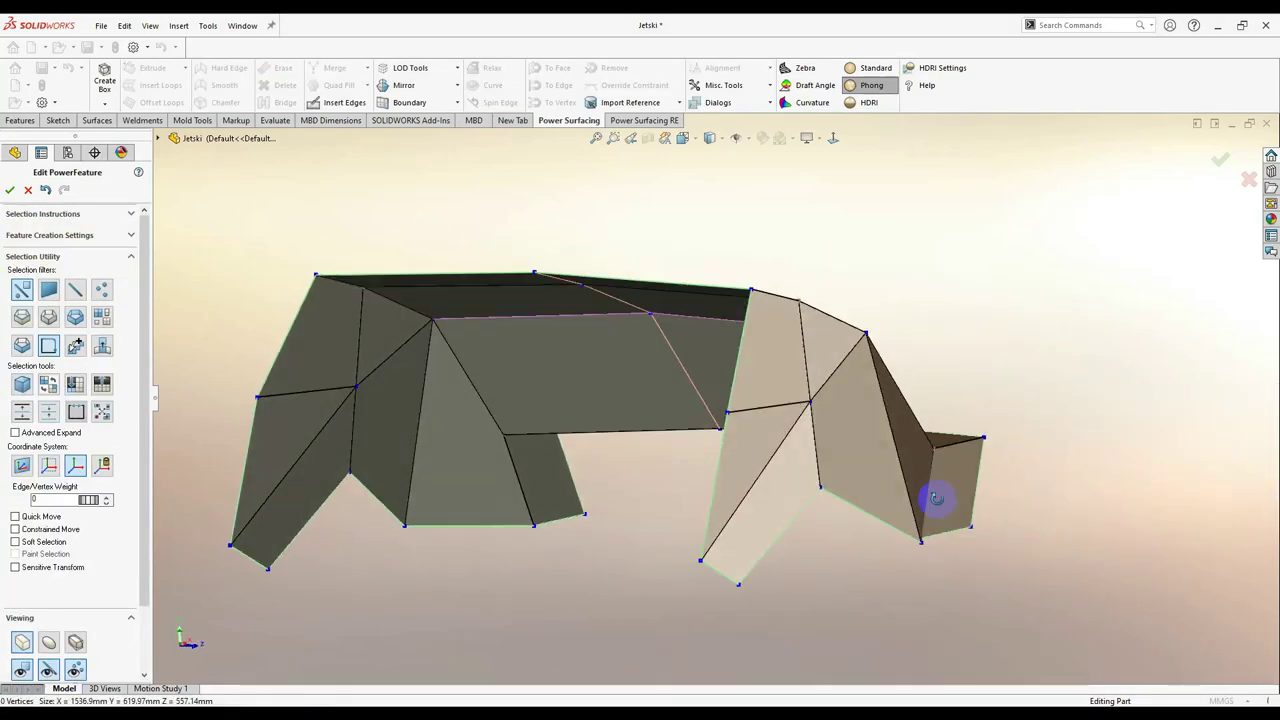
{"action": "key", "text": "i"}
{"action": "mouse_move", "coordinate": [474, 171]}
{"action": "middle_mouse_down"}
{"action": "mouse_move", "coordinate": [829, 277]}
{"action": "mouse_move", "coordinate": [820, 318]}
{"action": "mouse_move", "coordinate": [531, 386]}
{"action": "mouse_move", "coordinate": [931, 309]}
{"action": "middle_mouse_up"}
{"action": "right_click", "coordinate": [829, 277]}
{"action": "key", "text": "i"}
{"action": "left_click", "coordinate": [920, 322]}
{"action": "right_click", "coordinate": [903, 343]}
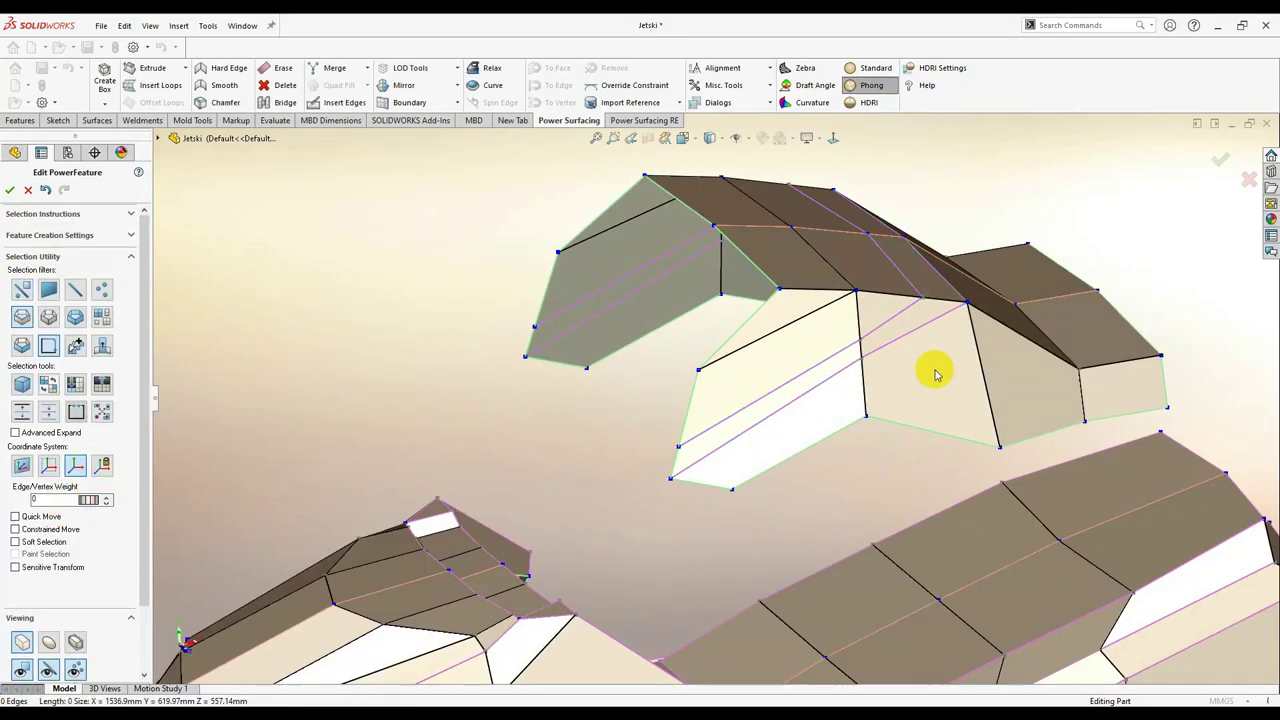
Insert further edge loops along the side of the pod.
{"action": "left_click", "coordinate": [935, 374]}
{"action": "mouse_move", "coordinate": [935, 374]}
{"action": "middle_mouse_down"}
{"action": "mouse_move", "coordinate": [814, 409]}
{"action": "mouse_move", "coordinate": [700, 517]}
{"action": "mouse_move", "coordinate": [443, 429]}
{"action": "mouse_move", "coordinate": [658, 402]}
{"action": "middle_mouse_up"}
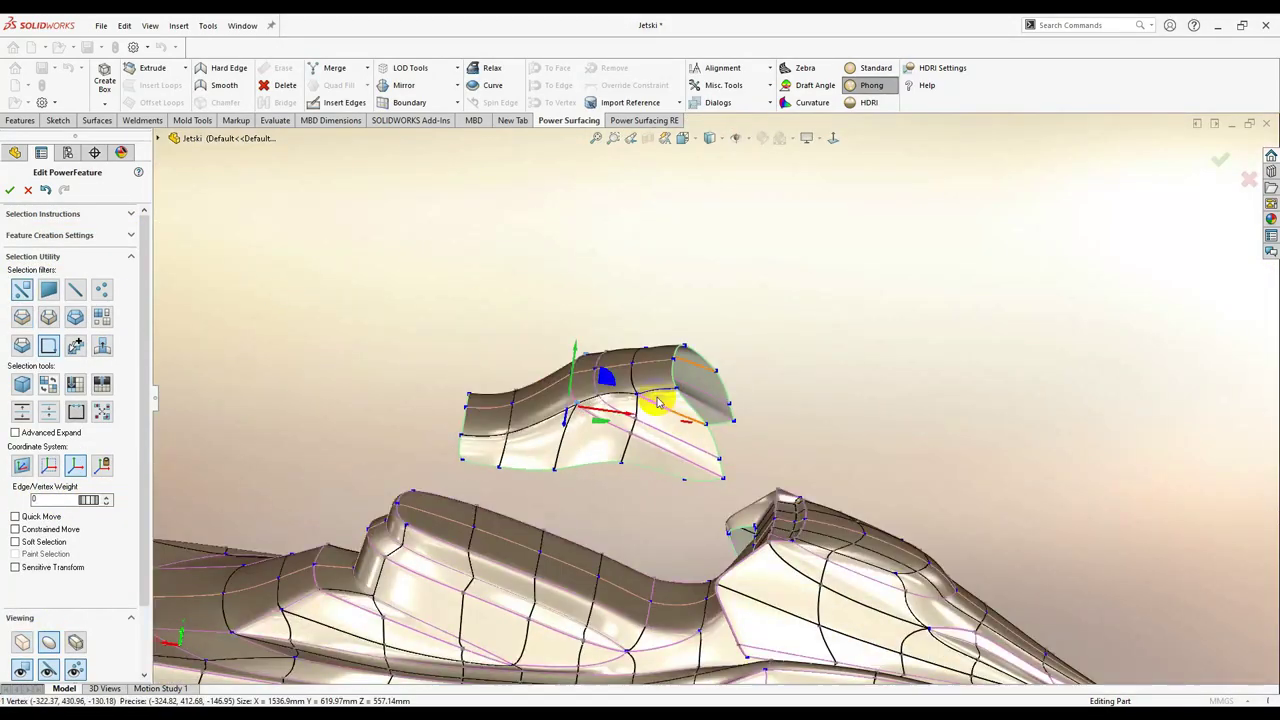
{"action": "scroll", "coordinate": [658, 402], "scroll_direction": "up", "scroll_amount": 5}
{"action": "left_click", "coordinate": [829, 434]}
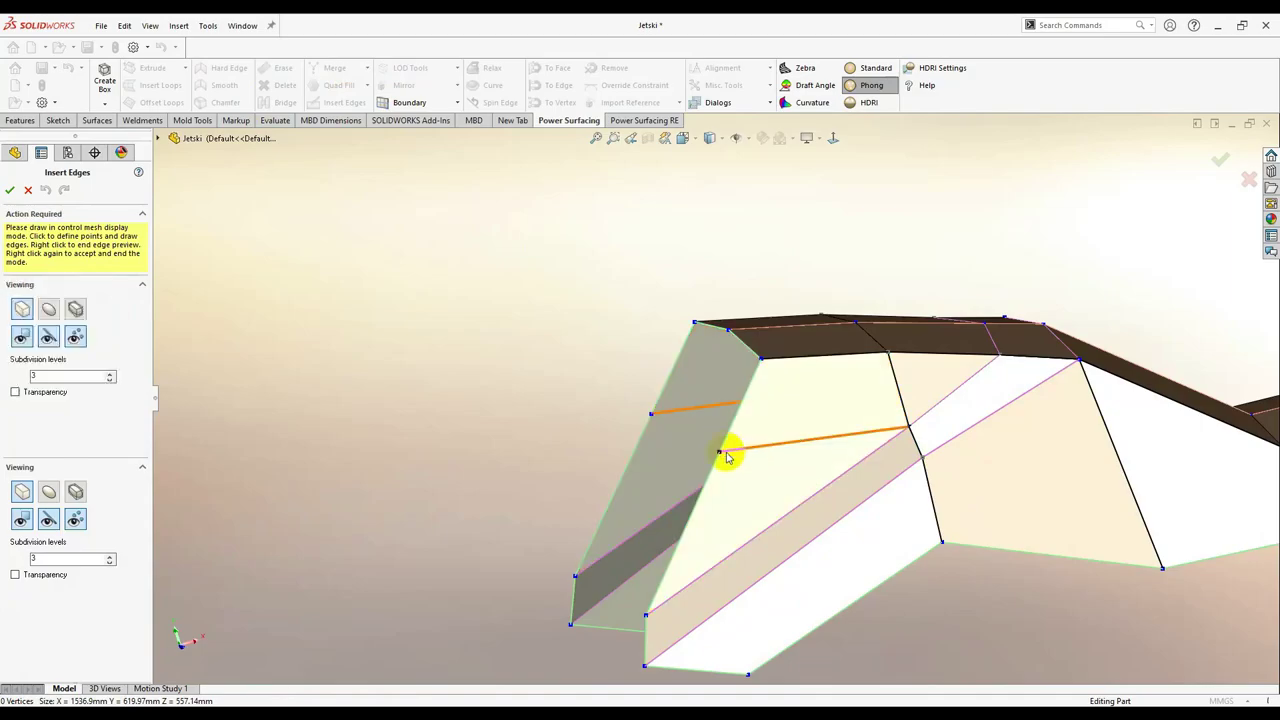
{"action": "right_click", "coordinate": [727, 457]}
{"action": "right_click", "coordinate": [727, 457]}
{"action": "mouse_move", "coordinate": [903, 446]}
{"action": "middle_mouse_down"}
{"action": "mouse_move", "coordinate": [551, 357]}
{"action": "mouse_move", "coordinate": [623, 400]}
{"action": "mouse_move", "coordinate": [316, 113]}
{"action": "middle_mouse_up"}
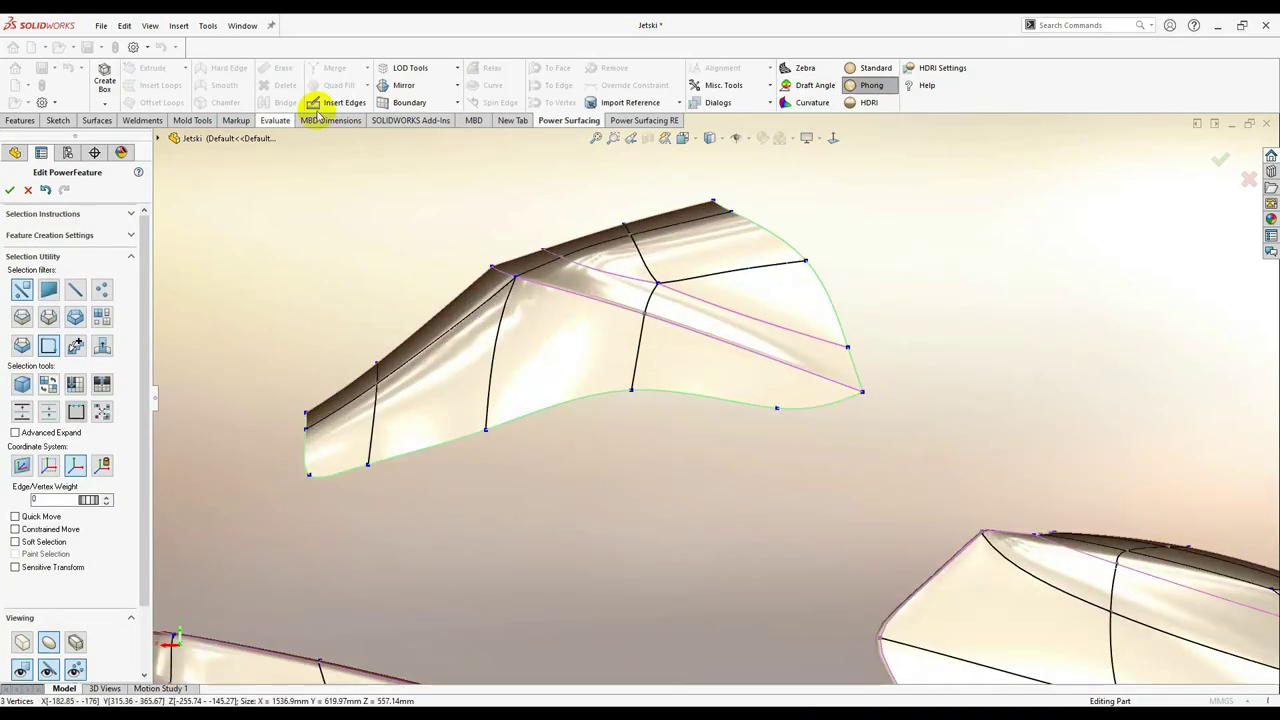
{"action": "left_click", "coordinate": [316, 106]}
{"action": "left_click", "coordinate": [757, 349]}
{"action": "right_click", "coordinate": [343, 465]}
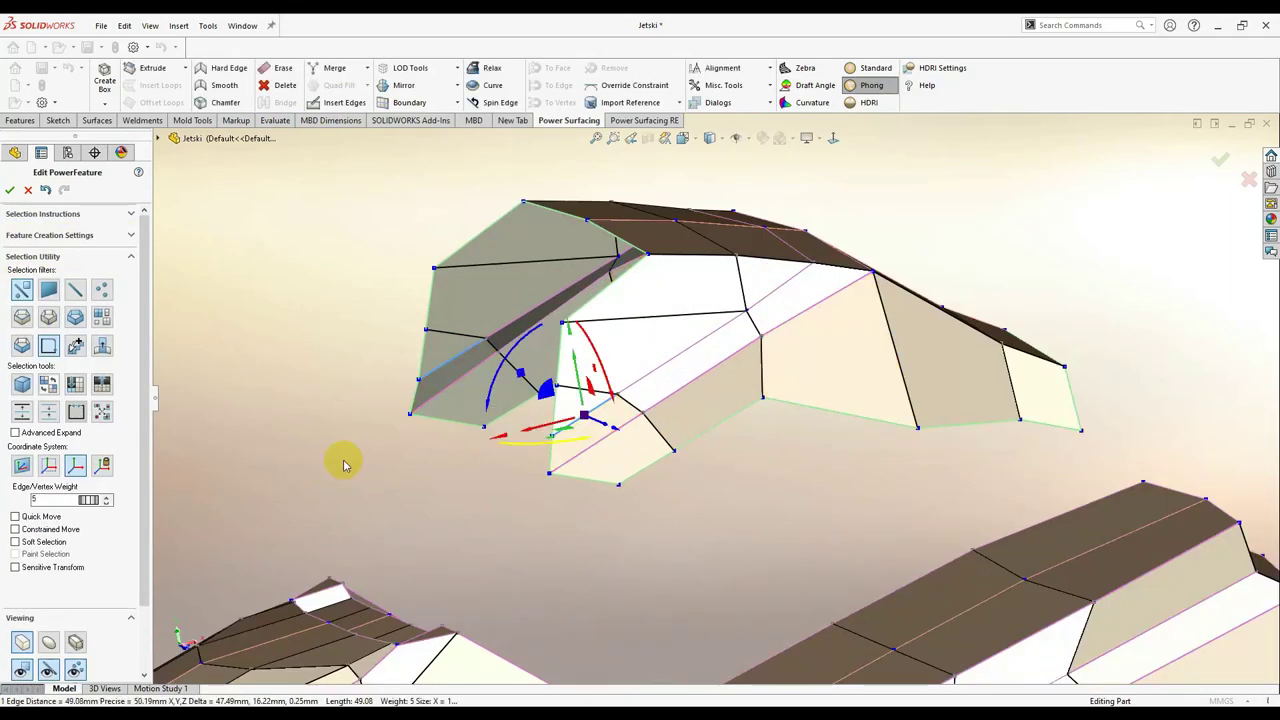
Preview the pod as a smooth swept cowl and inspect its cage and bottom edge.
{"action": "left_click", "coordinate": [75, 641]}
{"action": "left_click", "coordinate": [643, 308]}
{"action": "mouse_move", "coordinate": [593, 374]}
{"action": "middle_mouse_down"}
{"action": "mouse_move", "coordinate": [697, 521]}
{"action": "mouse_move", "coordinate": [840, 477]}
{"action": "middle_mouse_up"}
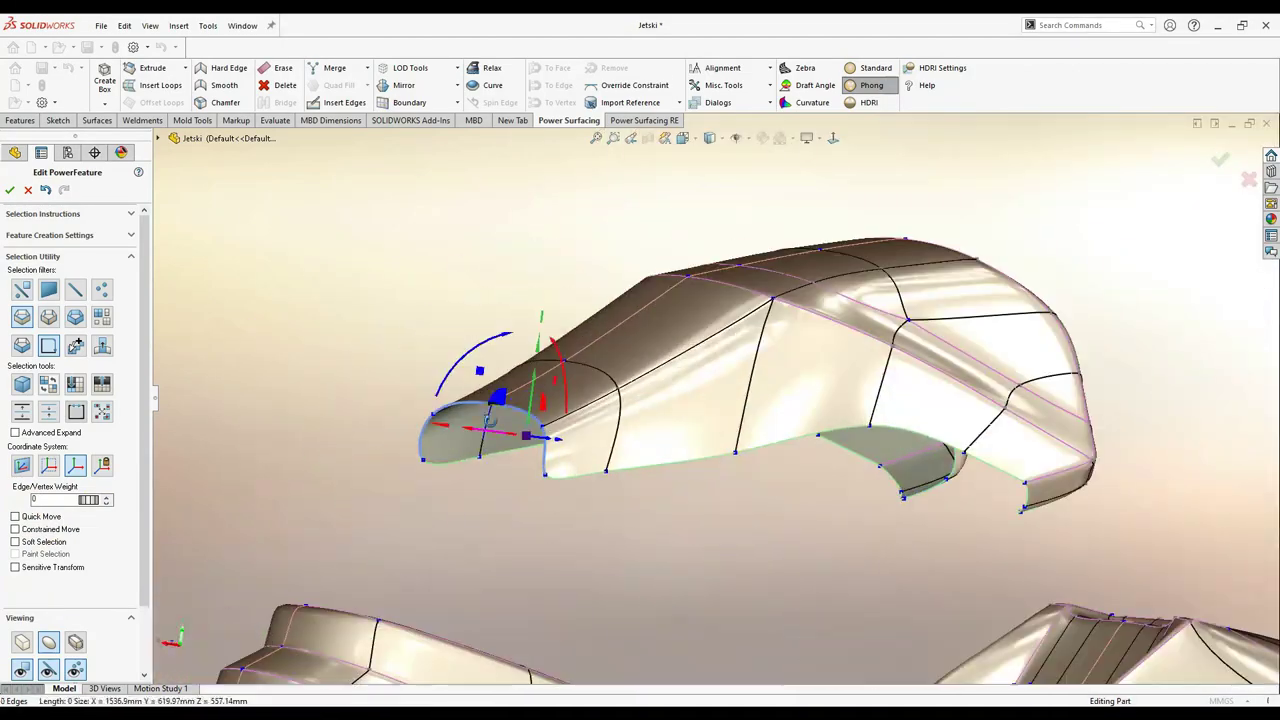
{"action": "mouse_move", "coordinate": [489, 420]}
{"action": "middle_mouse_down"}
{"action": "mouse_move", "coordinate": [471, 486]}
{"action": "mouse_move", "coordinate": [457, 429]}
{"action": "middle_mouse_up"}
{"action": "left_click", "coordinate": [817, 138]}
{"action": "left_click", "coordinate": [840, 158]}
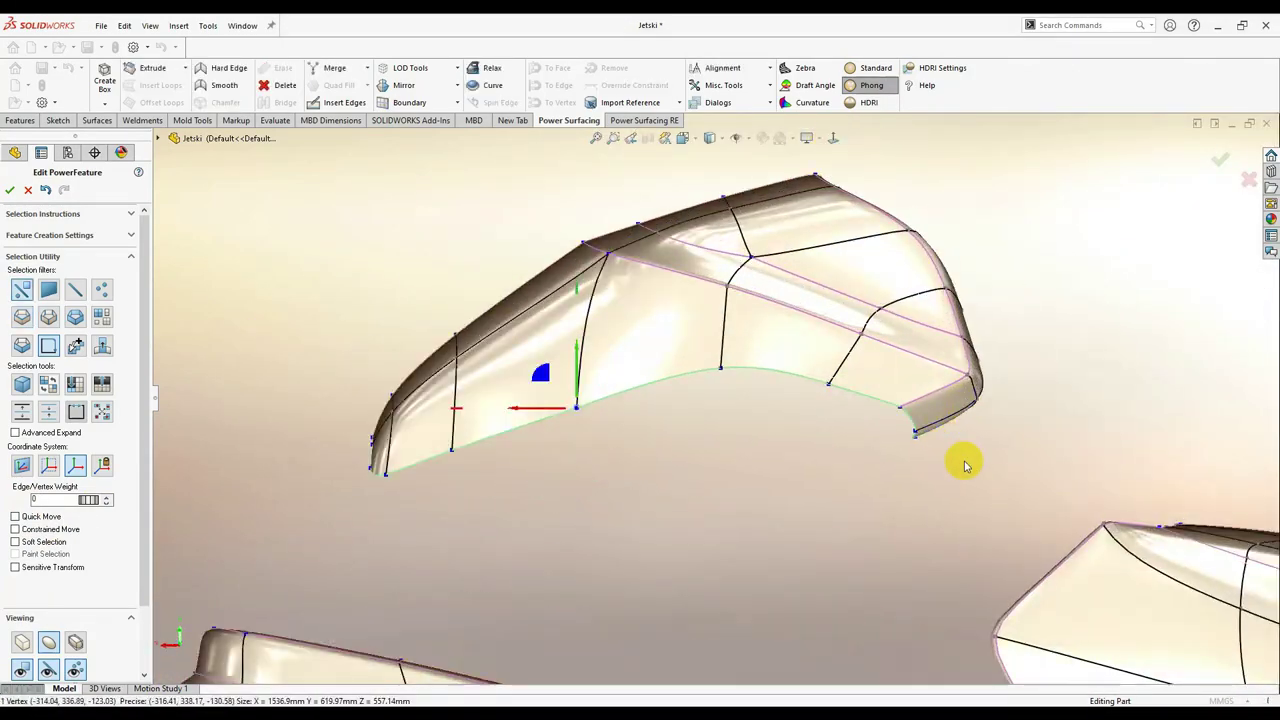
{"action": "mouse_move", "coordinate": [965, 465]}
{"action": "middle_mouse_down"}
{"action": "mouse_move", "coordinate": [774, 408]}
{"action": "mouse_move", "coordinate": [943, 428]}
{"action": "mouse_move", "coordinate": [657, 400]}
{"action": "middle_mouse_up"}
{"action": "scroll", "coordinate": [565, 480], "scroll_direction": "down", "scroll_amount": 3}
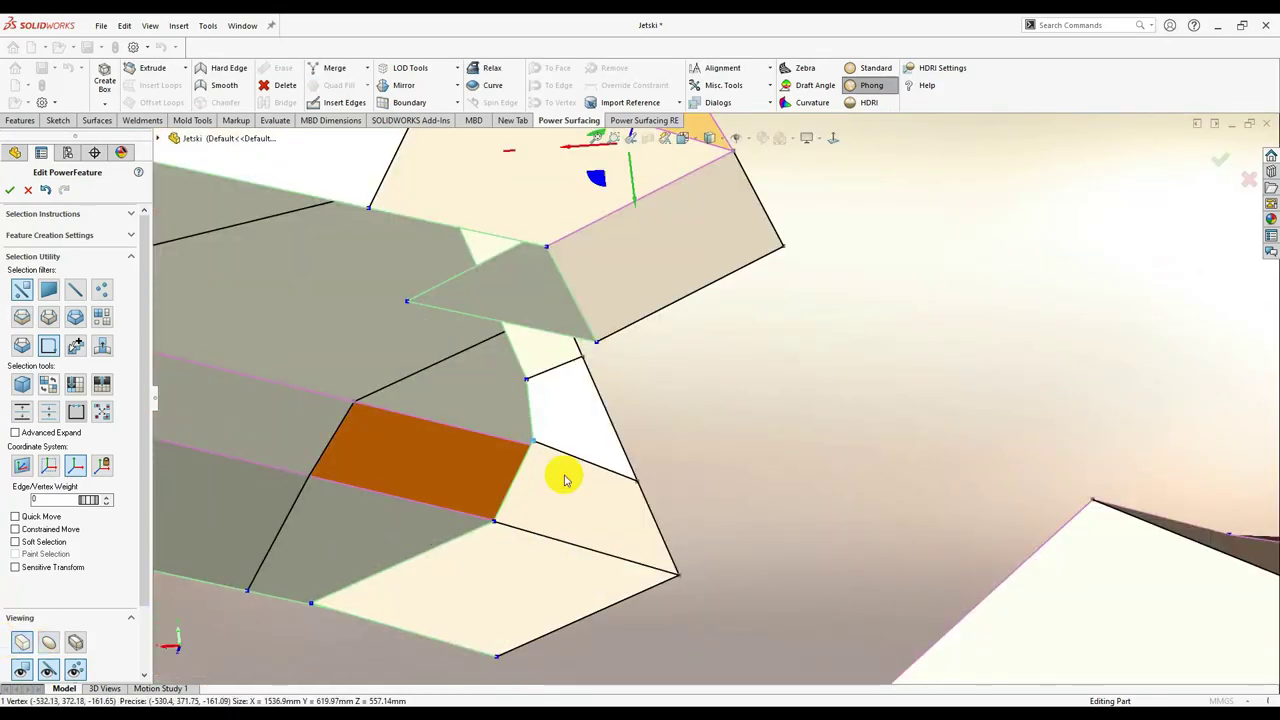
{"action": "mouse_move", "coordinate": [565, 480]}
{"action": "middle_mouse_down"}
{"action": "mouse_move", "coordinate": [1000, 370]}
{"action": "mouse_move", "coordinate": [1160, 300]}
{"action": "mouse_move", "coordinate": [635, 270]}
{"action": "middle_mouse_up"}
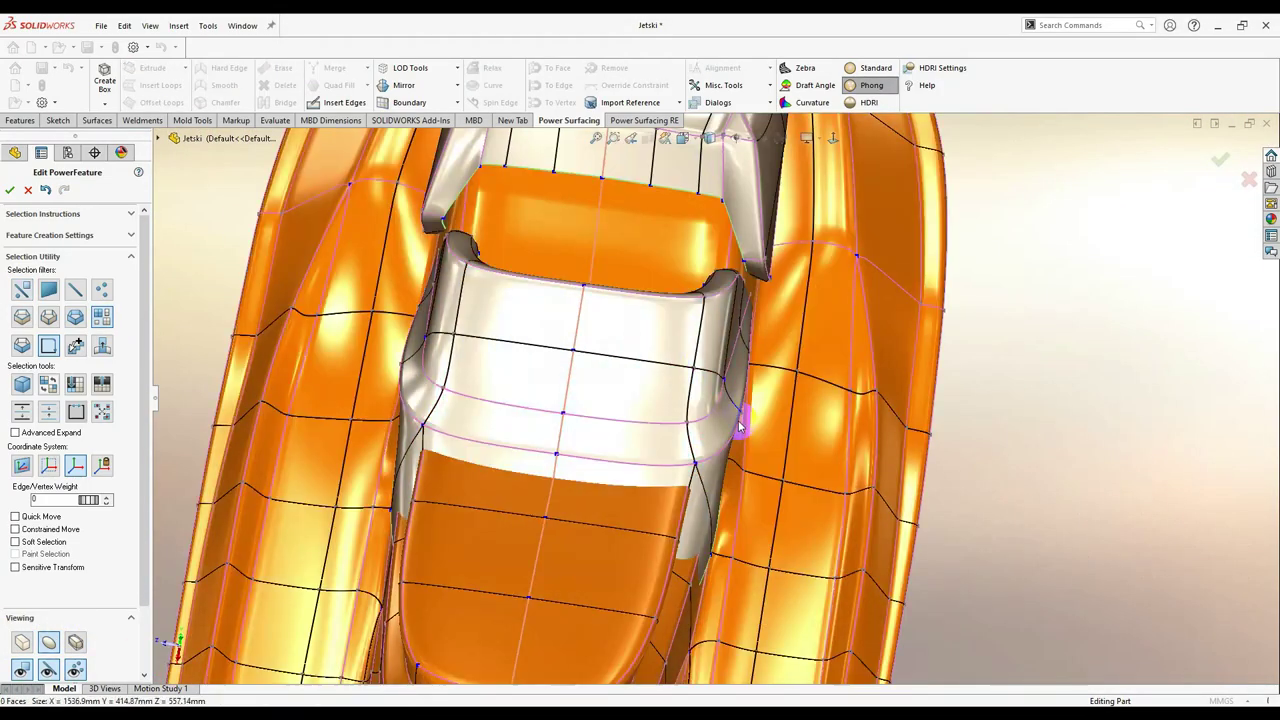
Pull a console edge vertex inward and select the console's top faces.
{"action": "mouse_move", "coordinate": [710, 470]}
{"action": "middle_mouse_down"}
{"action": "mouse_move", "coordinate": [729, 386]}
{"action": "mouse_move", "coordinate": [720, 443]}
{"action": "mouse_move", "coordinate": [738, 414]}
{"action": "mouse_move", "coordinate": [657, 394]}
{"action": "mouse_move", "coordinate": [749, 523]}
{"action": "mouse_move", "coordinate": [757, 346]}
{"action": "mouse_move", "coordinate": [722, 322]}
{"action": "mouse_move", "coordinate": [677, 514]}
{"action": "mouse_move", "coordinate": [689, 477]}
{"action": "middle_mouse_up"}
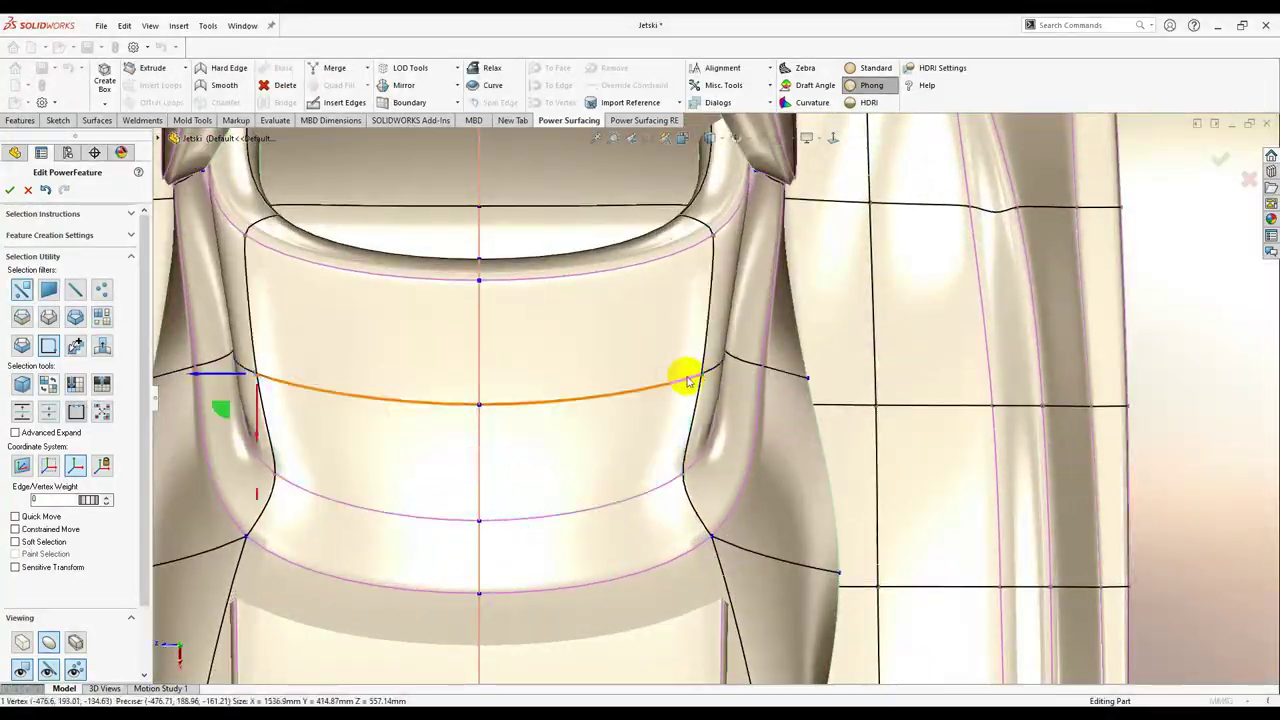
{"action": "left_click_drag", "start_coordinate": [460, 372], "coordinate": [501, 372]}
{"action": "scroll", "coordinate": [551, 509], "scroll_direction": "up", "scroll_amount": 5}
{"action": "mouse_move", "coordinate": [551, 509]}
{"action": "middle_mouse_down"}
{"action": "mouse_move", "coordinate": [514, 460]}
{"action": "mouse_move", "coordinate": [534, 303]}
{"action": "mouse_move", "coordinate": [691, 279]}
{"action": "mouse_move", "coordinate": [486, 457]}
{"action": "mouse_move", "coordinate": [657, 357]}
{"action": "mouse_move", "coordinate": [509, 294]}
{"action": "mouse_move", "coordinate": [577, 253]}
{"action": "mouse_move", "coordinate": [808, 371]}
{"action": "mouse_move", "coordinate": [714, 343]}
{"action": "mouse_move", "coordinate": [666, 437]}
{"action": "mouse_move", "coordinate": [785, 198]}
{"action": "mouse_move", "coordinate": [700, 371]}
{"action": "mouse_move", "coordinate": [557, 400]}
{"action": "mouse_move", "coordinate": [429, 486]}
{"action": "mouse_move", "coordinate": [423, 523]}
{"action": "mouse_move", "coordinate": [447, 537]}
{"action": "middle_mouse_up"}
{"action": "left_click", "coordinate": [785, 198]}
With soft selection on, move a console-front vertex, then remove the pod's end faces.
{"action": "left_click", "coordinate": [557, 400]}
{"action": "left_click", "coordinate": [463, 405]}
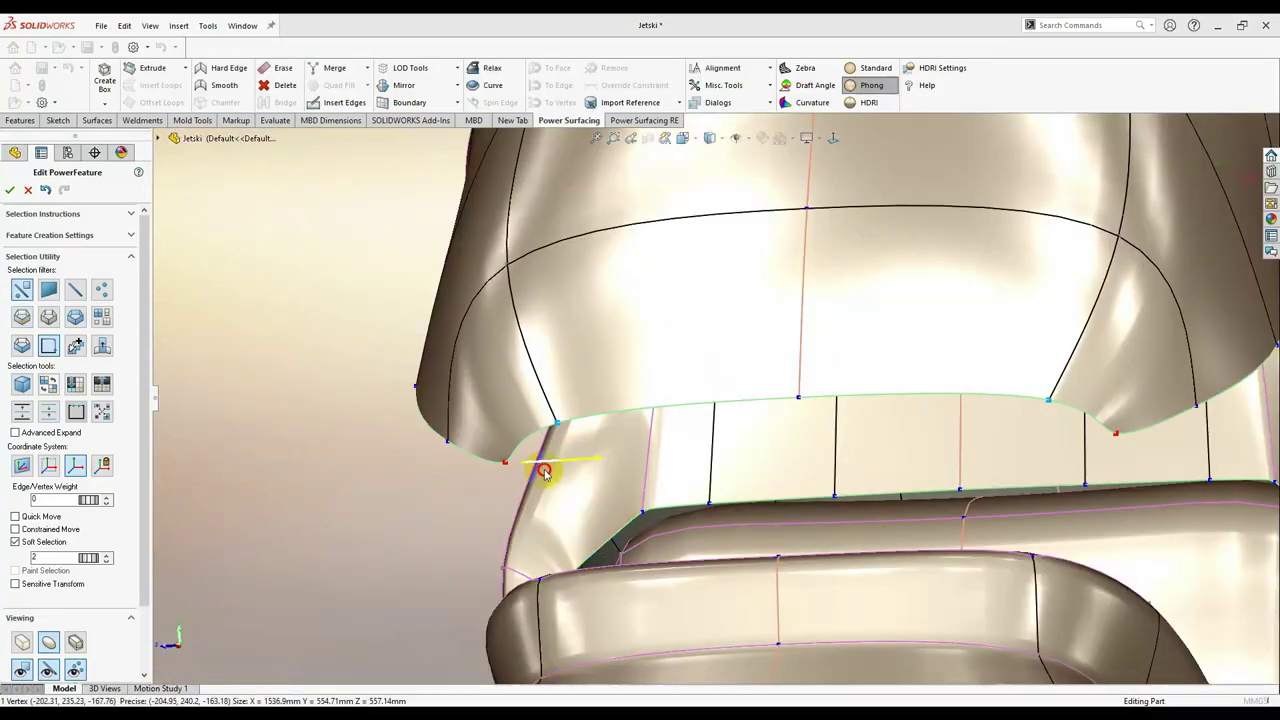
{"action": "left_click", "coordinate": [823, 137]}
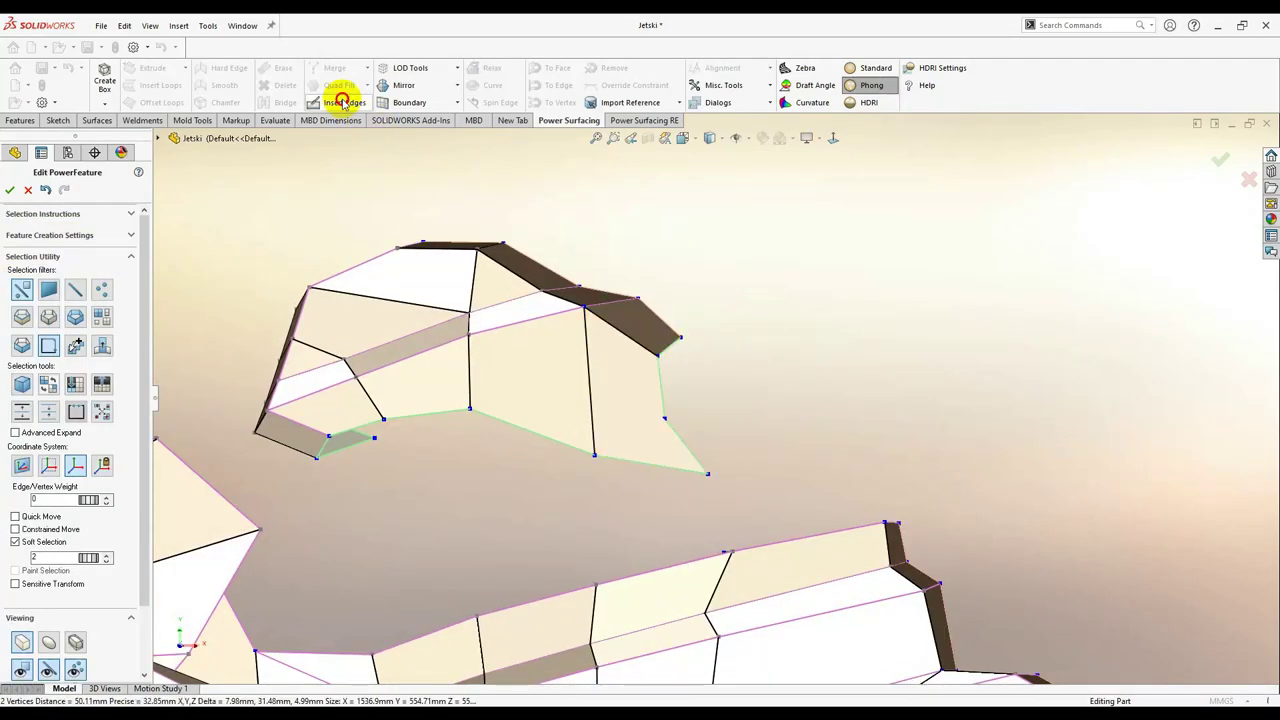
{"action": "left_click", "coordinate": [343, 103]}
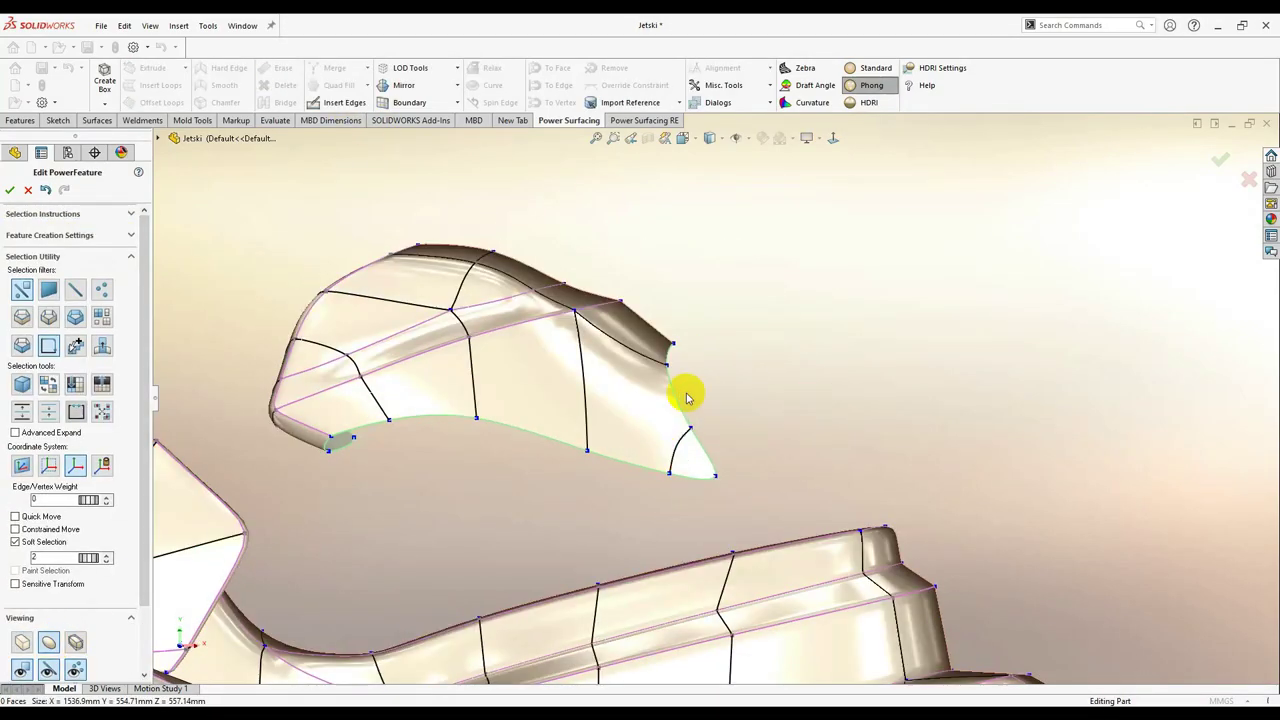
{"action": "key", "text": "Escape"}
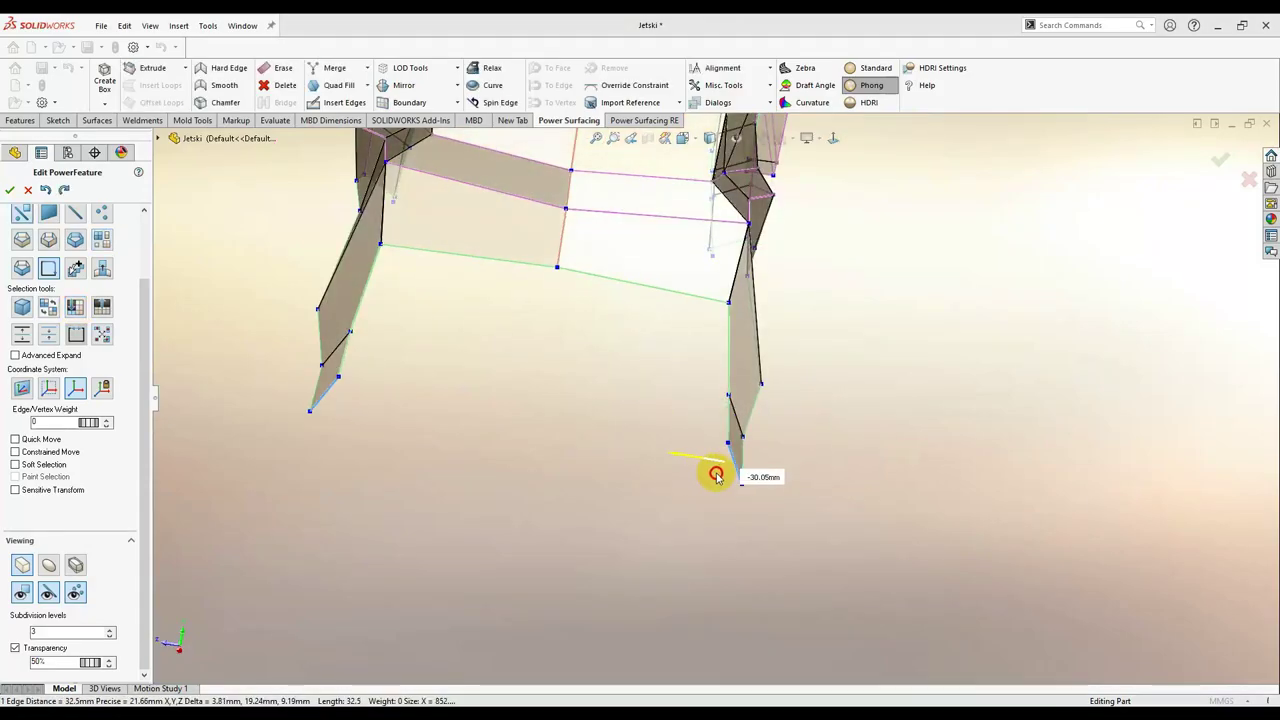
Move two console faces with soft selection, then raise a single deck vertex with it off.
{"action": "mouse_move", "coordinate": [714, 471]}
{"action": "middle_mouse_down"}
{"action": "mouse_move", "coordinate": [666, 371]}
{"action": "mouse_move", "coordinate": [823, 409]}
{"action": "mouse_move", "coordinate": [685, 540]}
{"action": "middle_mouse_up"}
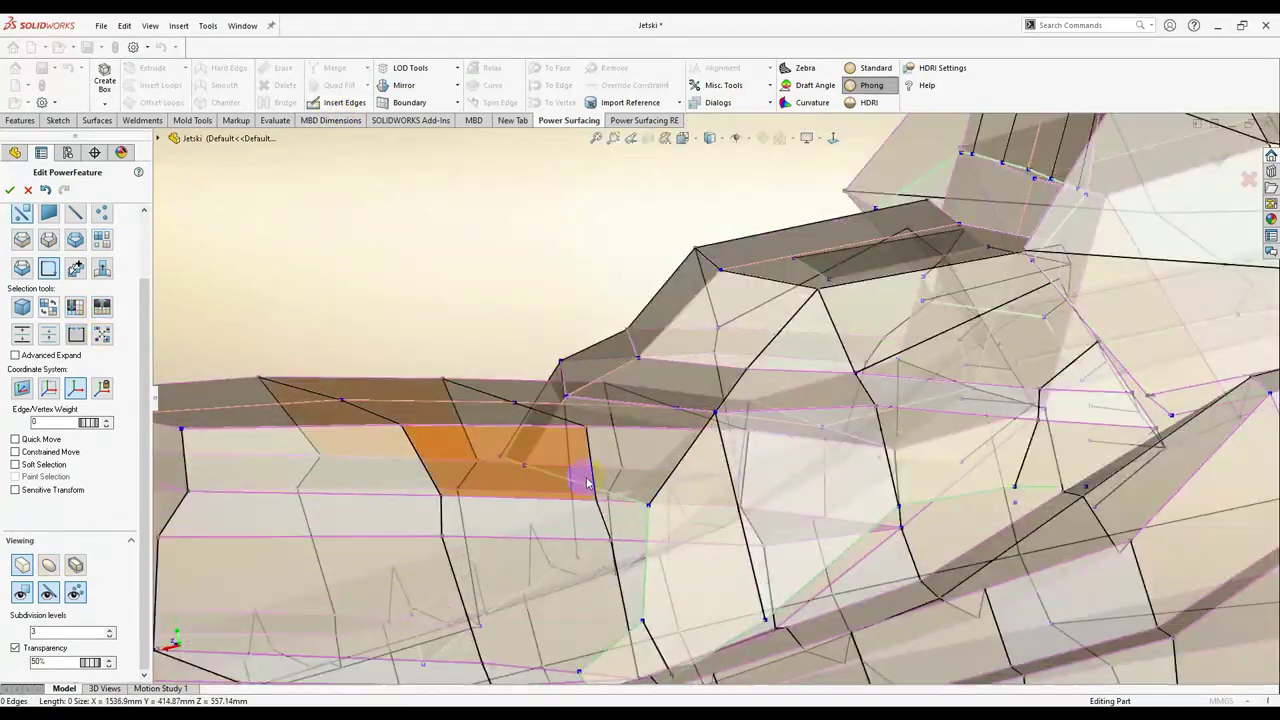
{"action": "left_click", "coordinate": [587, 483]}
{"action": "left_click", "coordinate": [40, 464]}
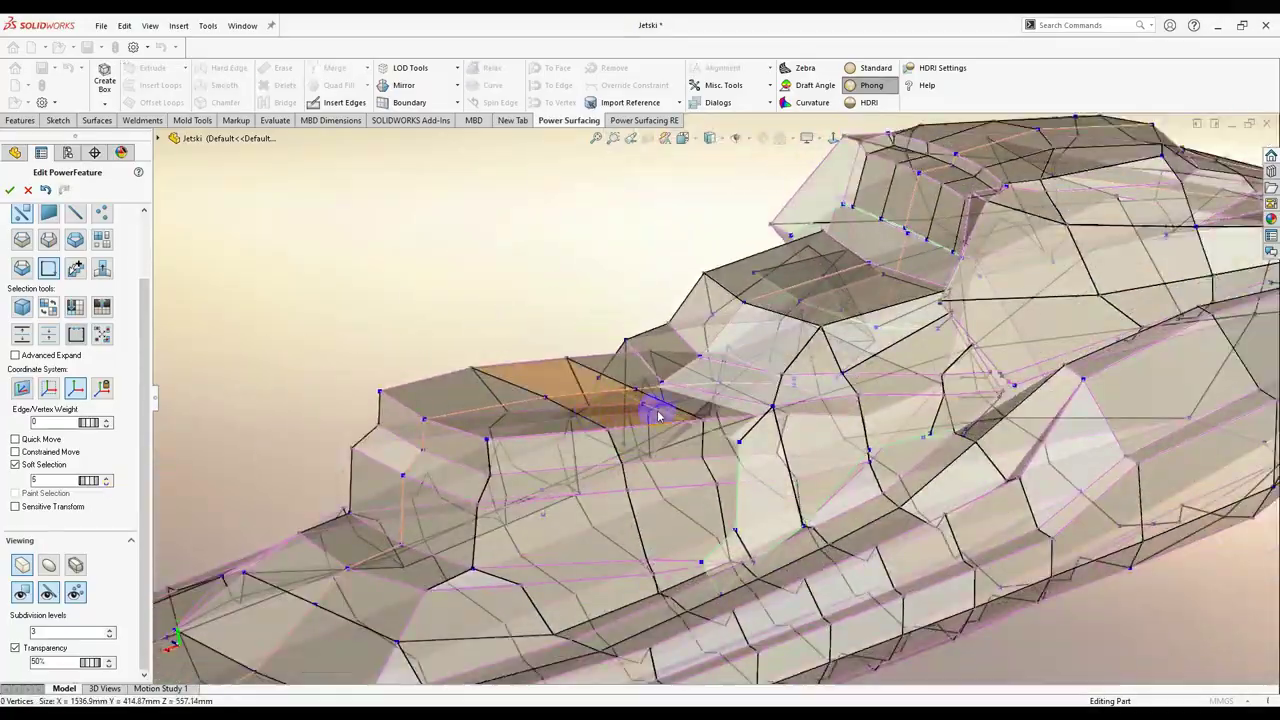
{"action": "left_click", "coordinate": [658, 416]}
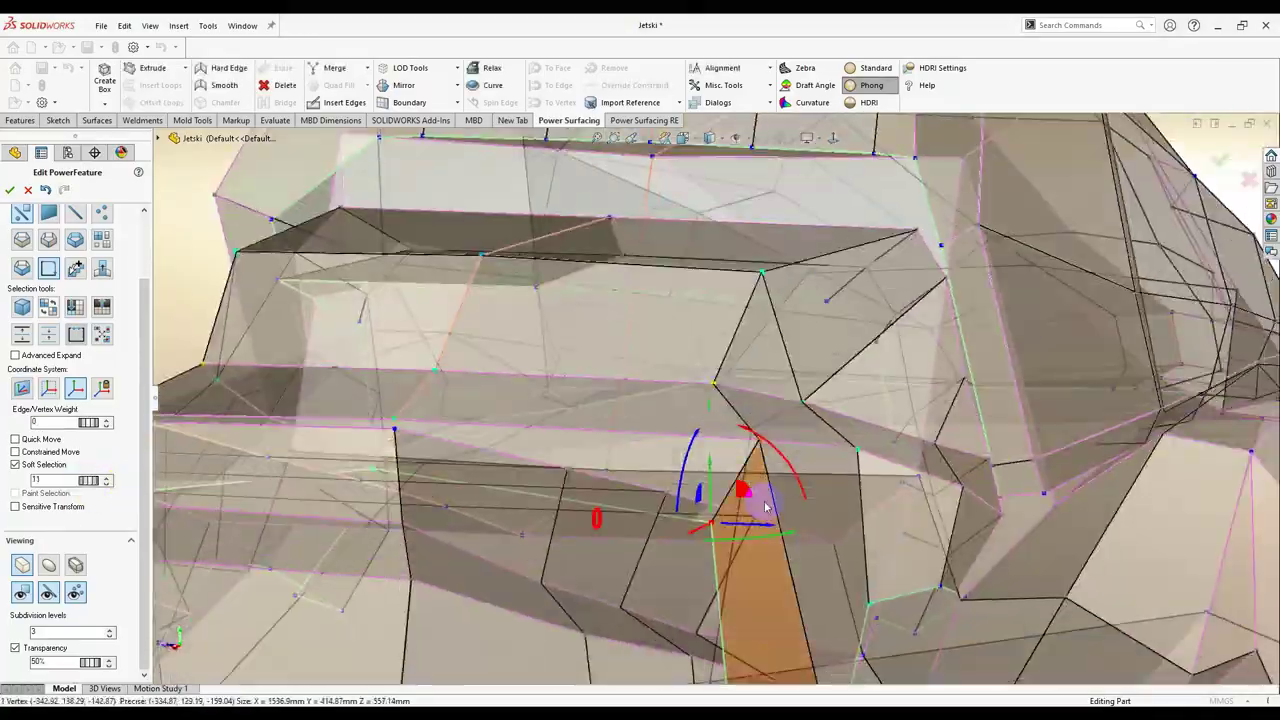
{"action": "left_click", "coordinate": [40, 464]}
{"action": "left_click", "coordinate": [482, 392]}
{"action": "middle_click_drag", "start_coordinate": [482, 392], "coordinate": [505, 280]}
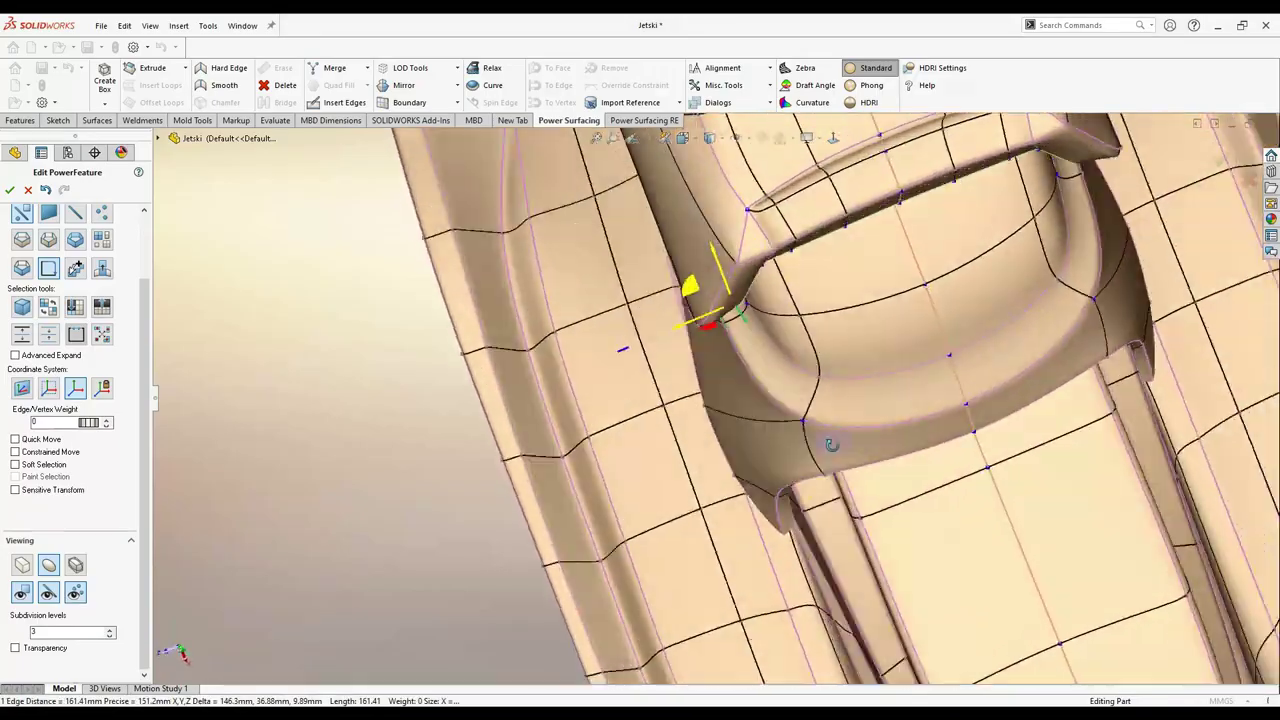
{"action": "middle_click_drag", "start_coordinate": [831, 444], "coordinate": [800, 166]}
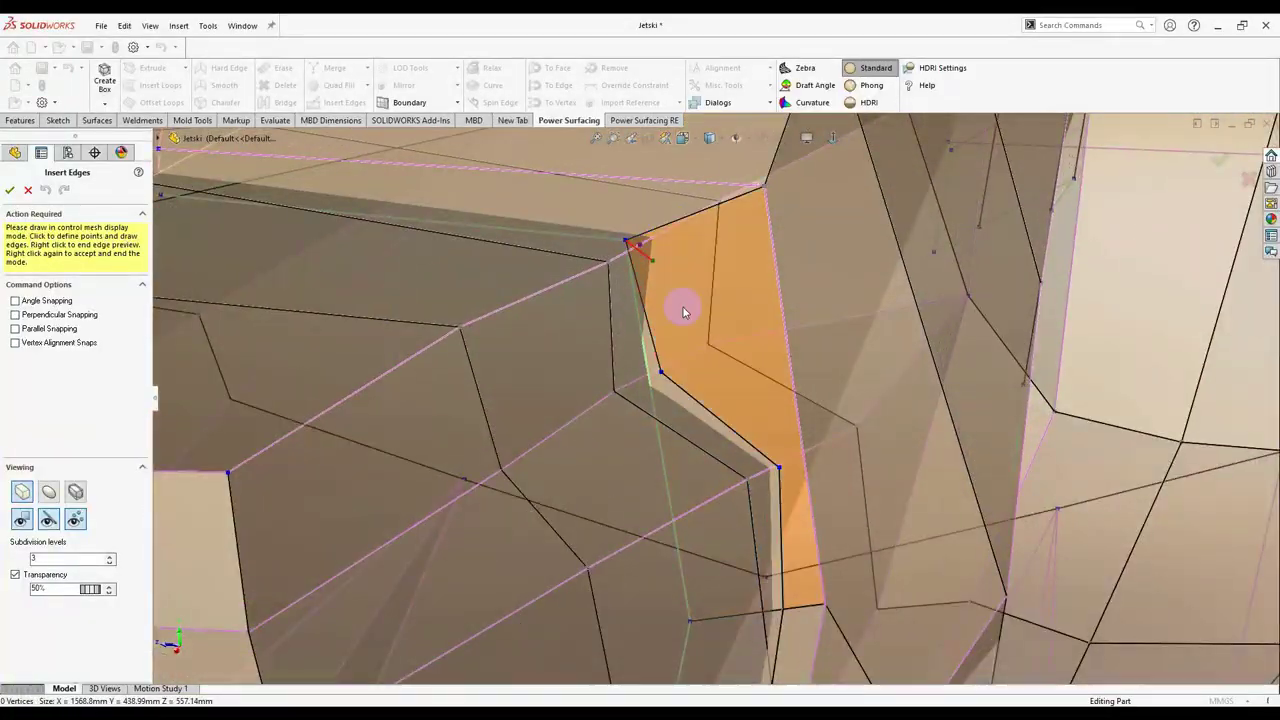
{"action": "right_click", "coordinate": [683, 313]}
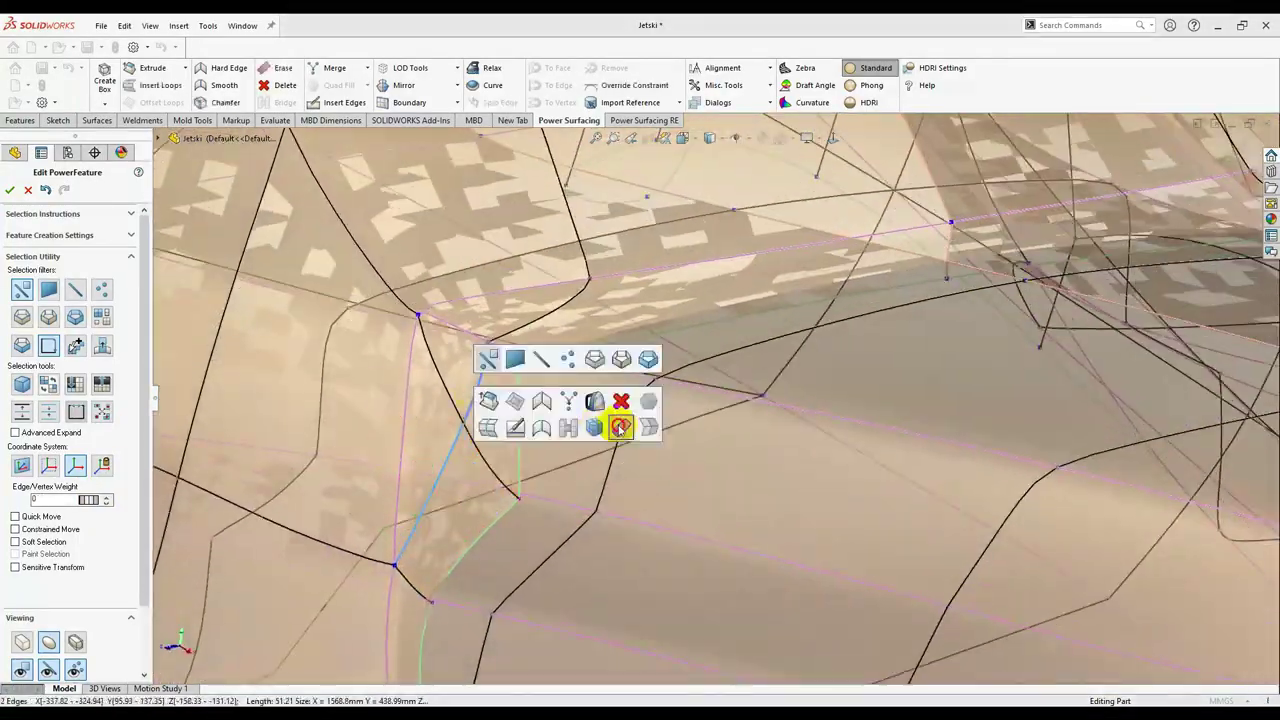
{"action": "left_click", "coordinate": [620, 428]}
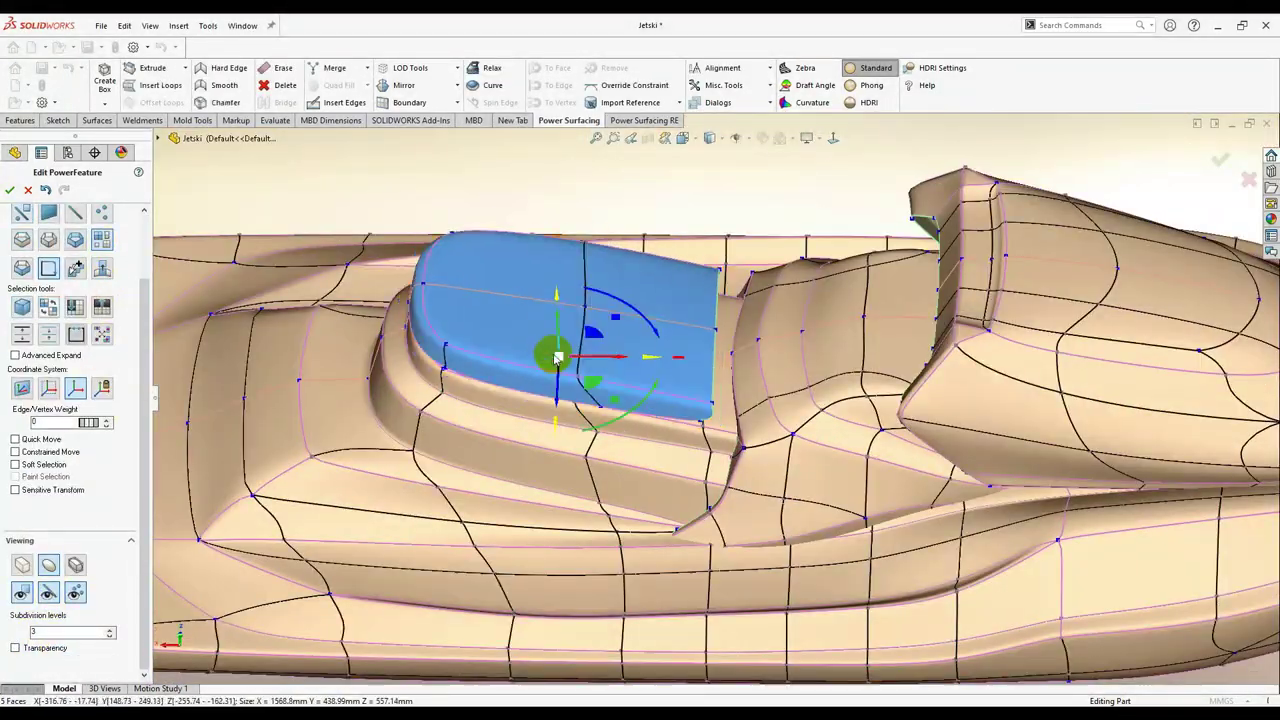
{"action": "middle_click_drag", "start_coordinate": [557, 358], "coordinate": [643, 395]}
{"action": "middle_click_drag", "start_coordinate": [428, 393], "coordinate": [436, 340]}
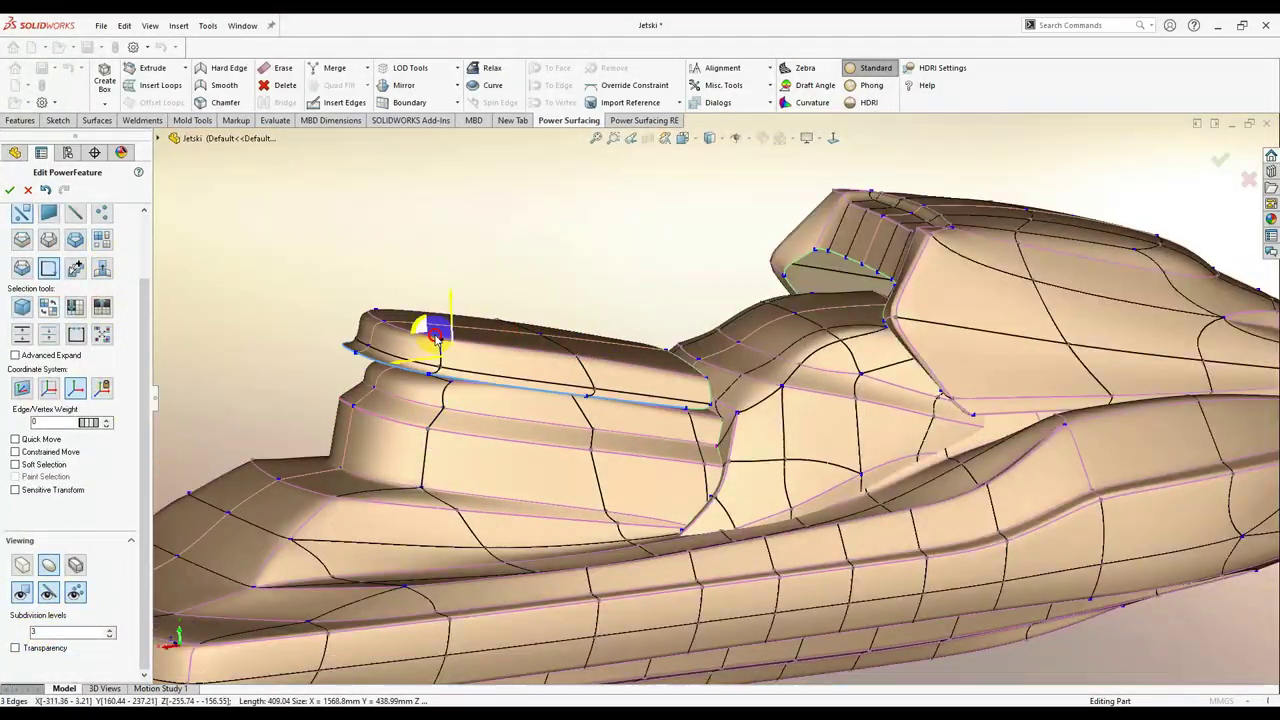
{"action": "middle_click_drag", "start_coordinate": [535, 428], "coordinate": [480, 403]}
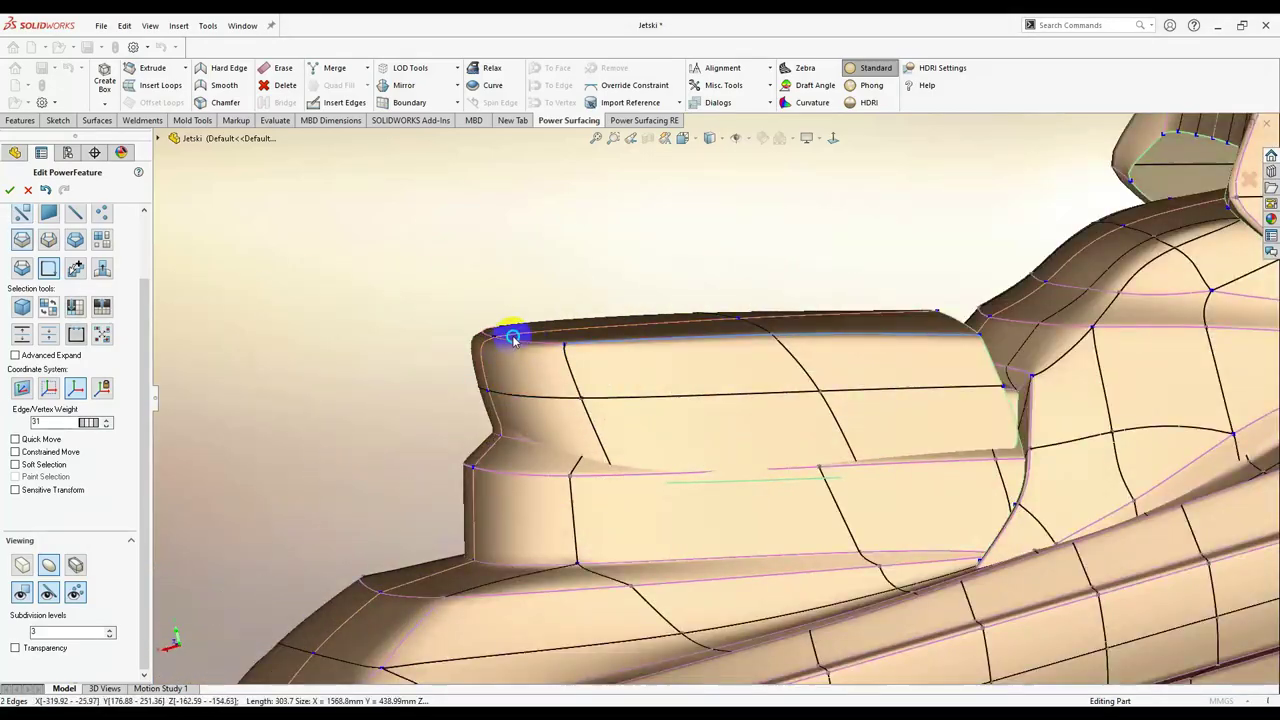
{"action": "middle_click_drag", "start_coordinate": [512, 338], "coordinate": [686, 246]}
{"action": "mouse_move", "coordinate": [712, 438]}
{"action": "middle_mouse_down"}
{"action": "mouse_move", "coordinate": [889, 434]}
{"action": "mouse_move", "coordinate": [800, 500]}
{"action": "mouse_move", "coordinate": [657, 500]}
{"action": "mouse_move", "coordinate": [755, 241]}
{"action": "middle_mouse_up"}
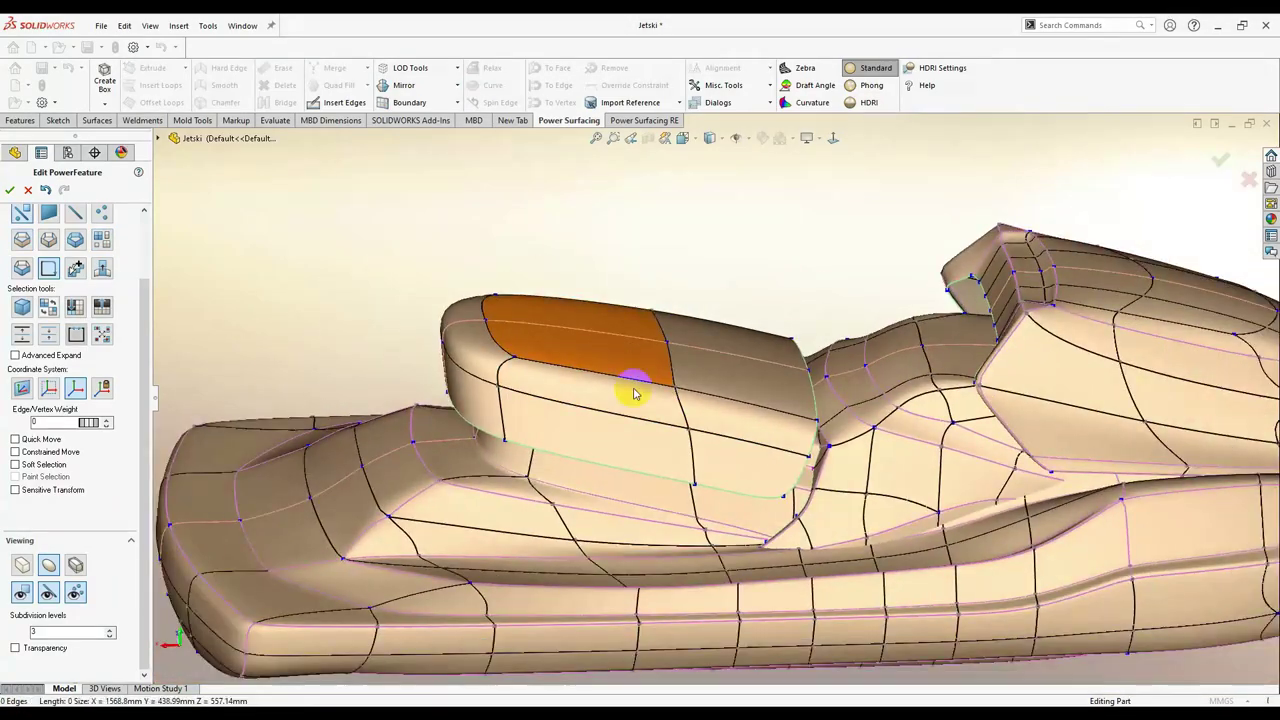
{"action": "key", "text": "Tab"}
{"action": "mouse_move", "coordinate": [633, 393]}
{"action": "middle_mouse_down"}
{"action": "mouse_move", "coordinate": [586, 357]}
{"action": "mouse_move", "coordinate": [586, 371]}
{"action": "mouse_move", "coordinate": [686, 306]}
{"action": "middle_mouse_up"}
{"action": "left_click", "coordinate": [527, 376]}
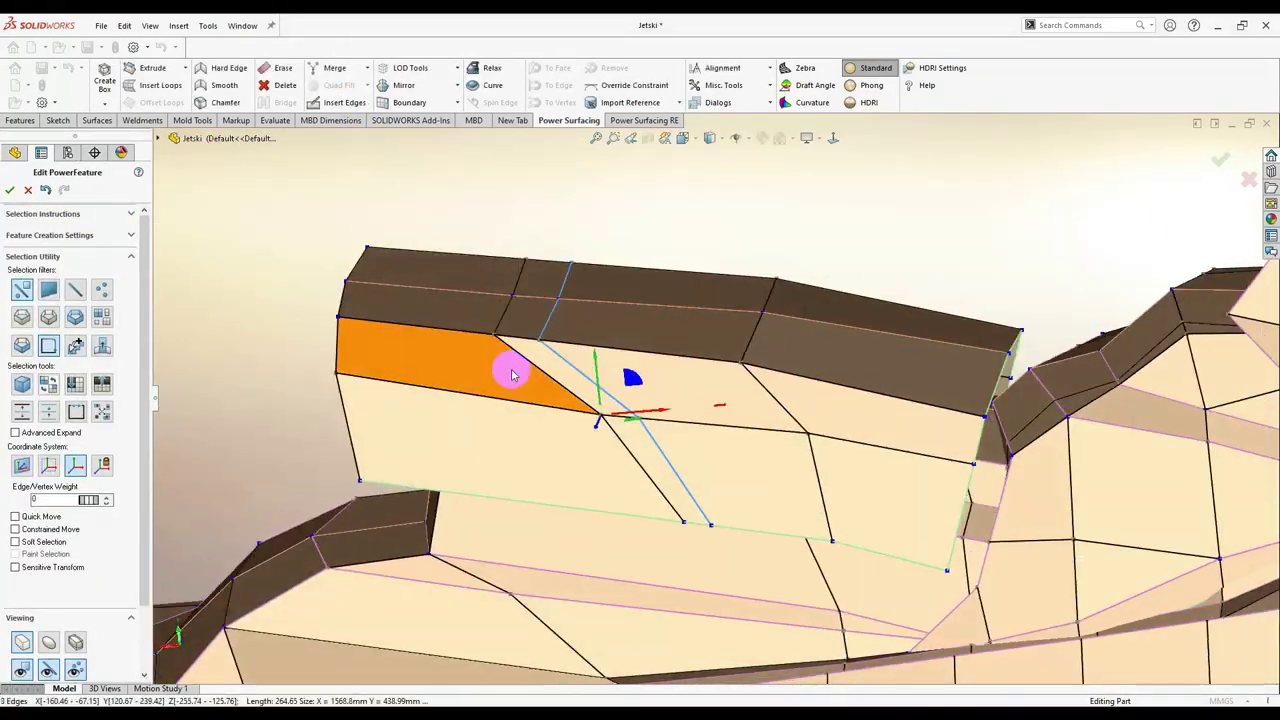
{"action": "key", "text": "Tab"}
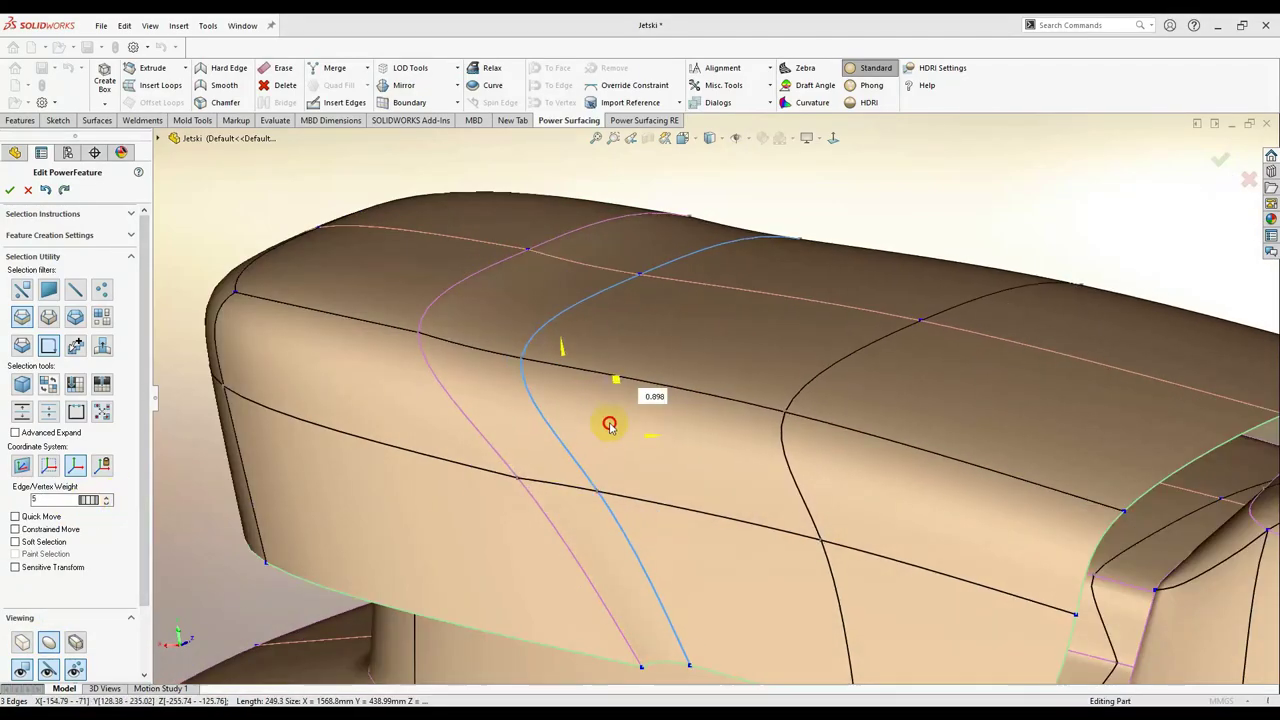
{"action": "middle_click_drag", "start_coordinate": [609, 425], "coordinate": [557, 443]}
{"action": "middle_click_drag", "start_coordinate": [606, 407], "coordinate": [614, 432]}
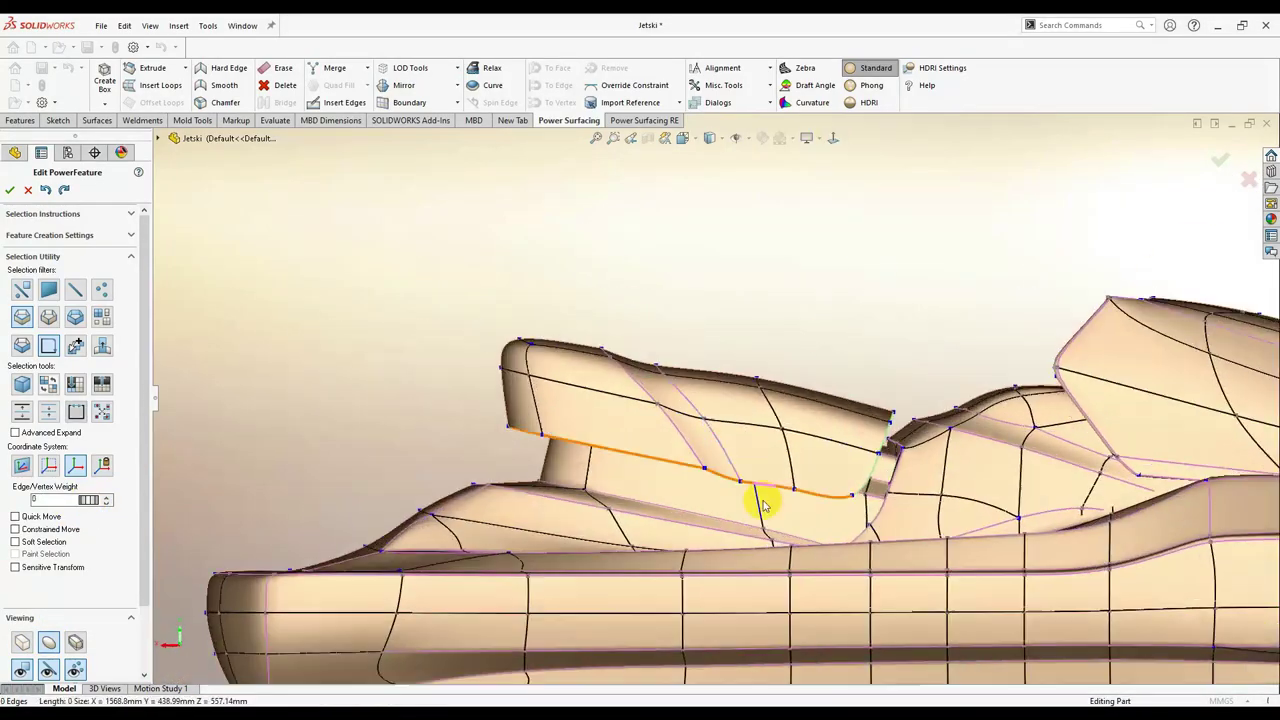
{"action": "key", "text": "Tab"}
{"action": "left_click", "coordinate": [423, 363]}
{"action": "scroll", "coordinate": [428, 386], "scroll_direction": "up", "scroll_amount": 3}
{"action": "scroll", "coordinate": [410, 435], "scroll_direction": "down", "scroll_amount": 3}
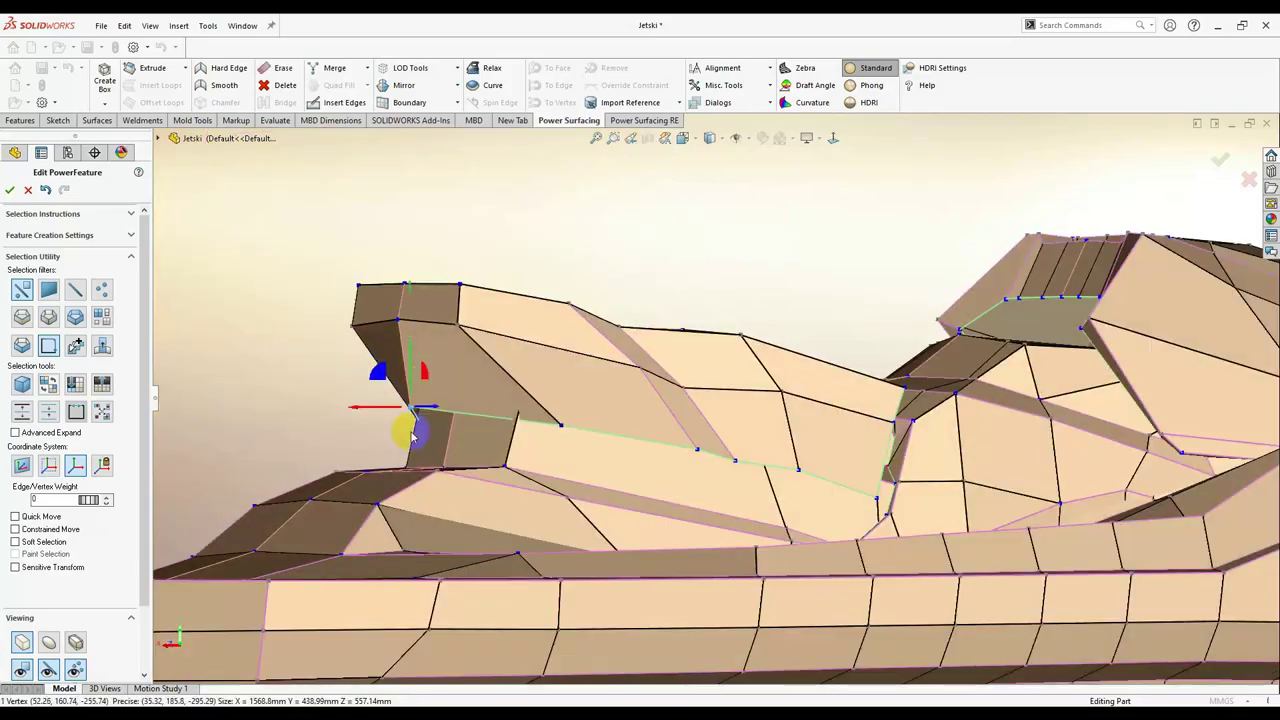
{"action": "scroll", "coordinate": [410, 435], "scroll_direction": "down", "scroll_amount": 5}
{"action": "scroll", "coordinate": [485, 455], "scroll_direction": "up", "scroll_amount": 5}
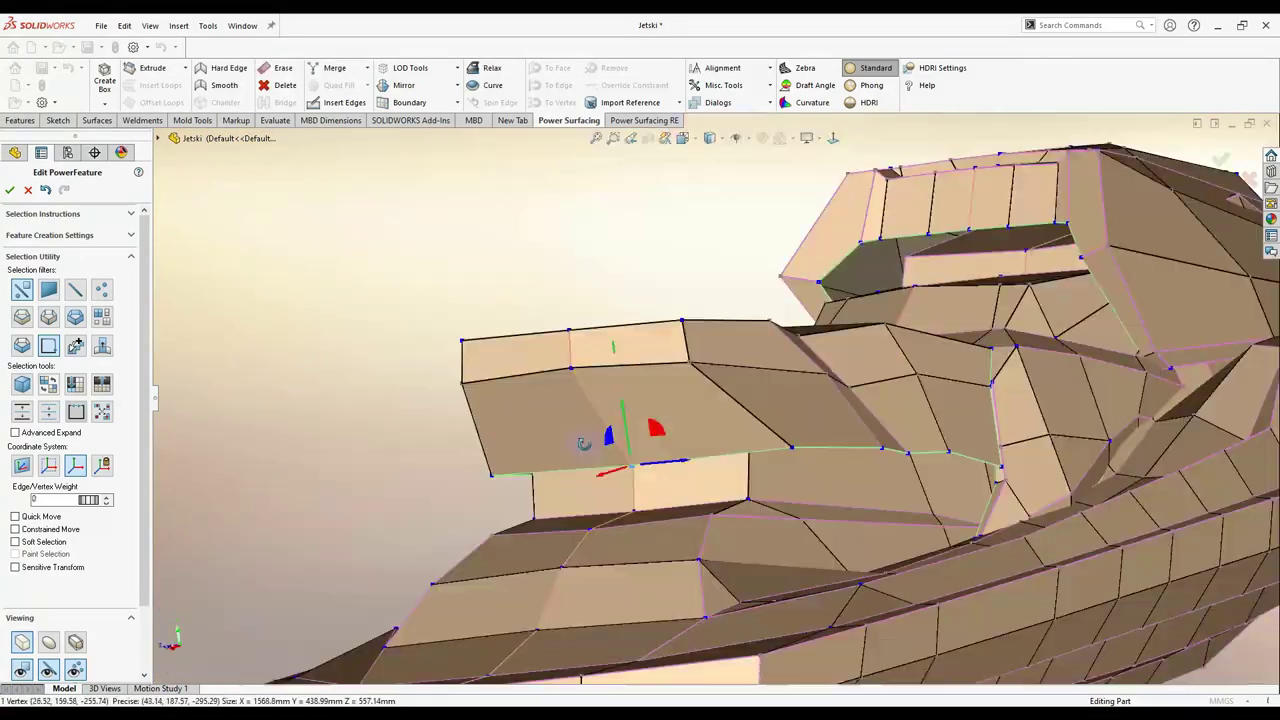
{"action": "middle_click_drag", "start_coordinate": [490, 413], "coordinate": [794, 491]}
{"action": "scroll", "coordinate": [713, 302], "scroll_direction": "up", "scroll_amount": 5}
{"action": "left_click", "coordinate": [713, 302]}
{"action": "mouse_move", "coordinate": [713, 302]}
{"action": "middle_mouse_down"}
{"action": "mouse_move", "coordinate": [843, 606]}
{"action": "mouse_move", "coordinate": [620, 509]}
{"action": "mouse_move", "coordinate": [837, 137]}
{"action": "mouse_move", "coordinate": [840, 283]}
{"action": "mouse_move", "coordinate": [505, 457]}
{"action": "middle_mouse_up"}
{"action": "double_click", "coordinate": [600, 400]}
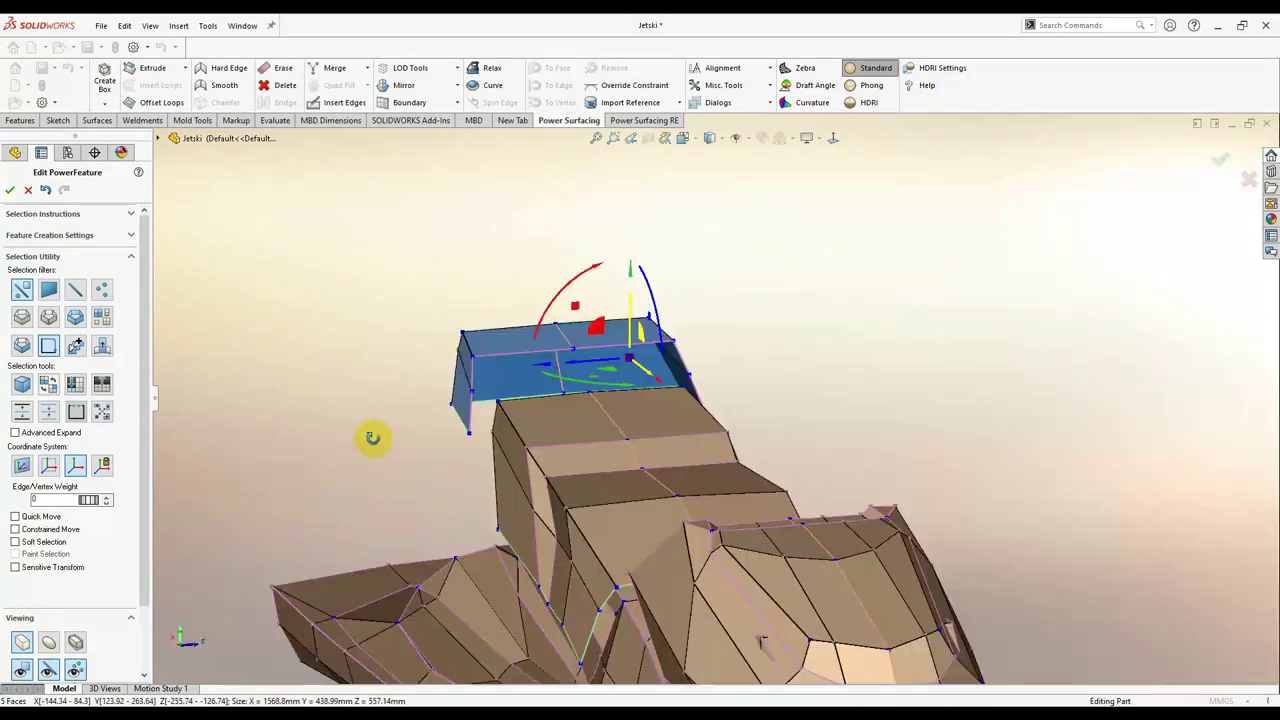
{"action": "mouse_move", "coordinate": [372, 437]}
{"action": "middle_mouse_down"}
{"action": "mouse_move", "coordinate": [760, 300]}
{"action": "mouse_move", "coordinate": [680, 313]}
{"action": "middle_mouse_up"}
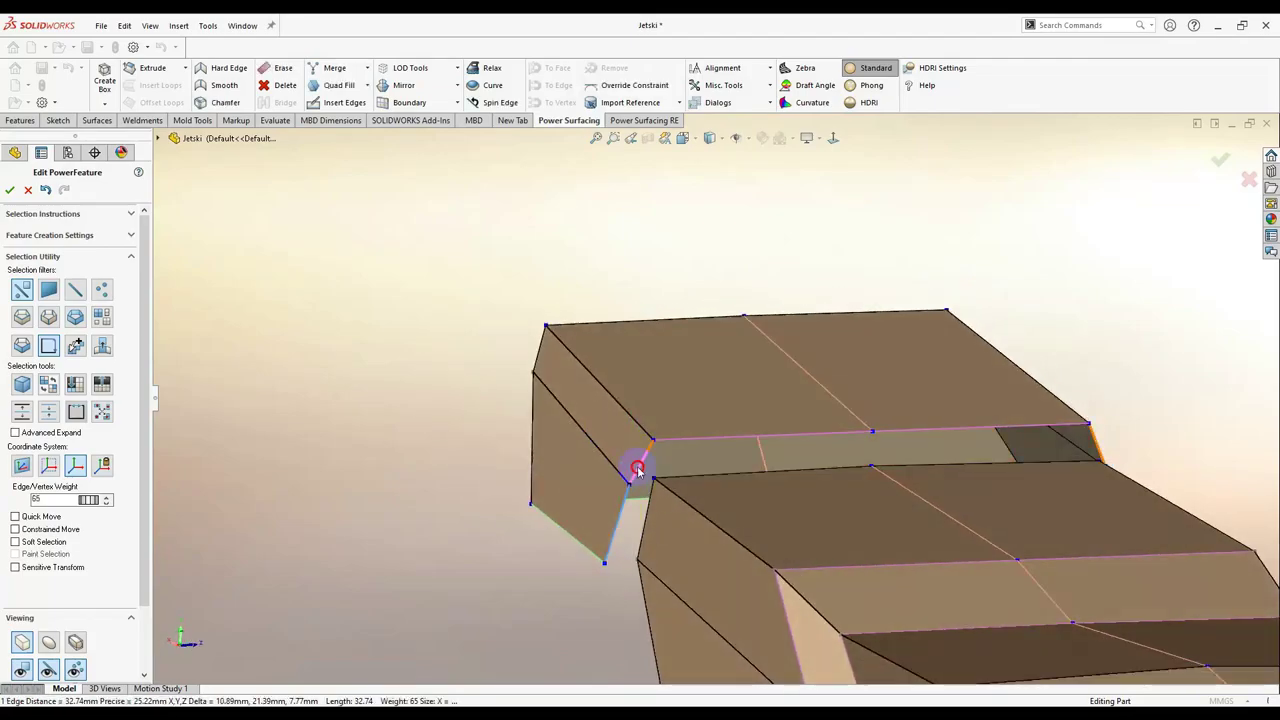
{"action": "left_click", "coordinate": [430, 136]}
{"action": "right_click", "coordinate": [765, 368]}
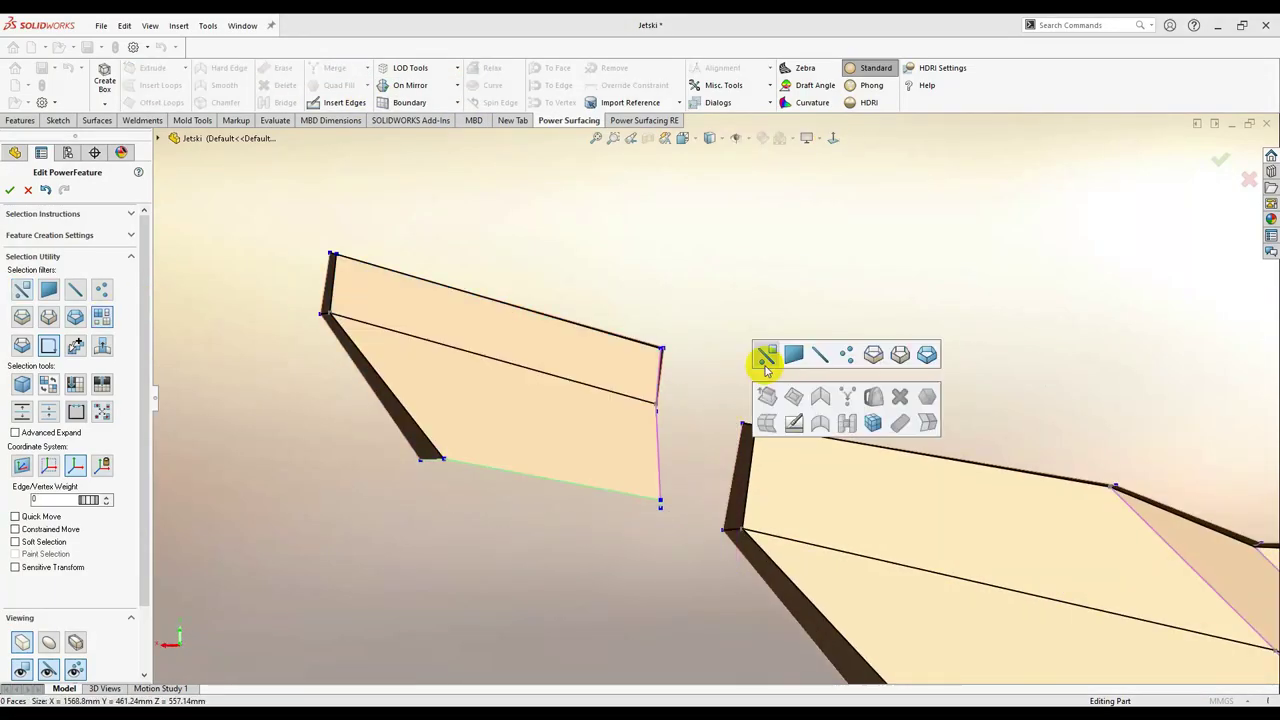
{"action": "left_click_drag", "start_coordinate": [472, 335], "coordinate": [760, 390]}
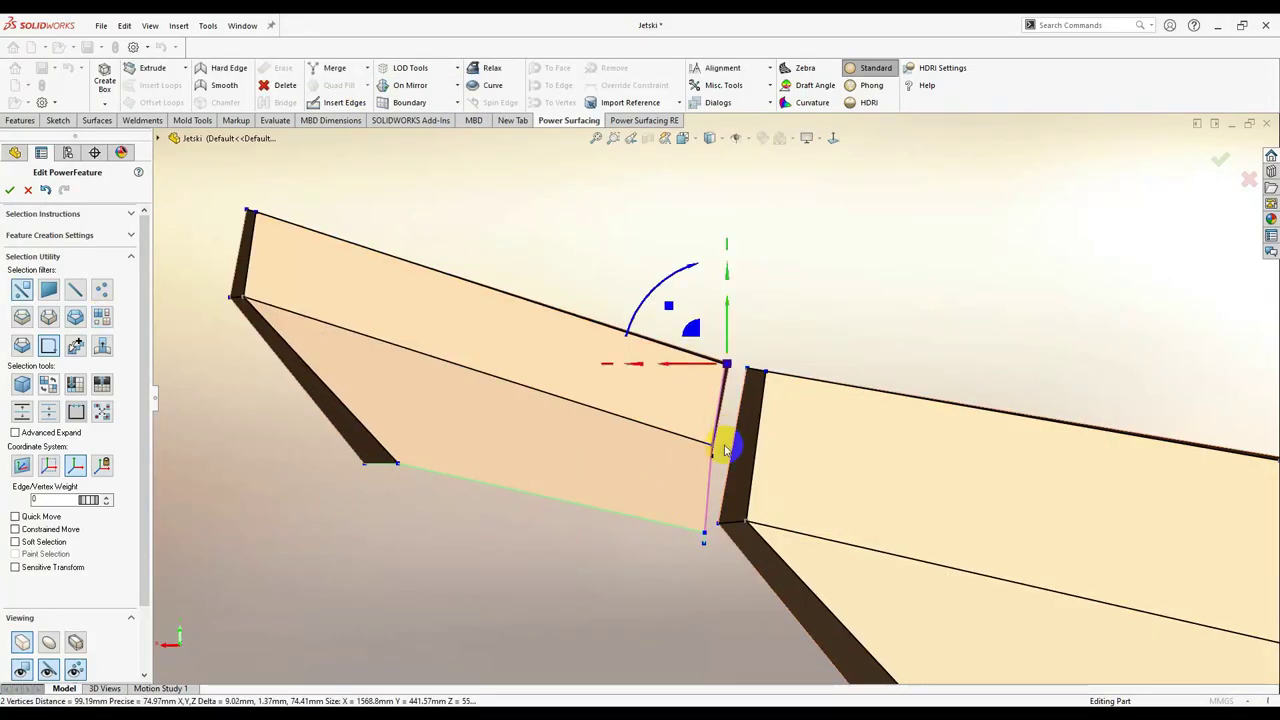
{"action": "scroll", "coordinate": [806, 325], "scroll_direction": "up", "scroll_amount": 3}
{"action": "middle_click_drag", "start_coordinate": [829, 309], "coordinate": [757, 394]}
{"action": "scroll", "coordinate": [700, 360], "scroll_direction": "down", "scroll_amount": 3}
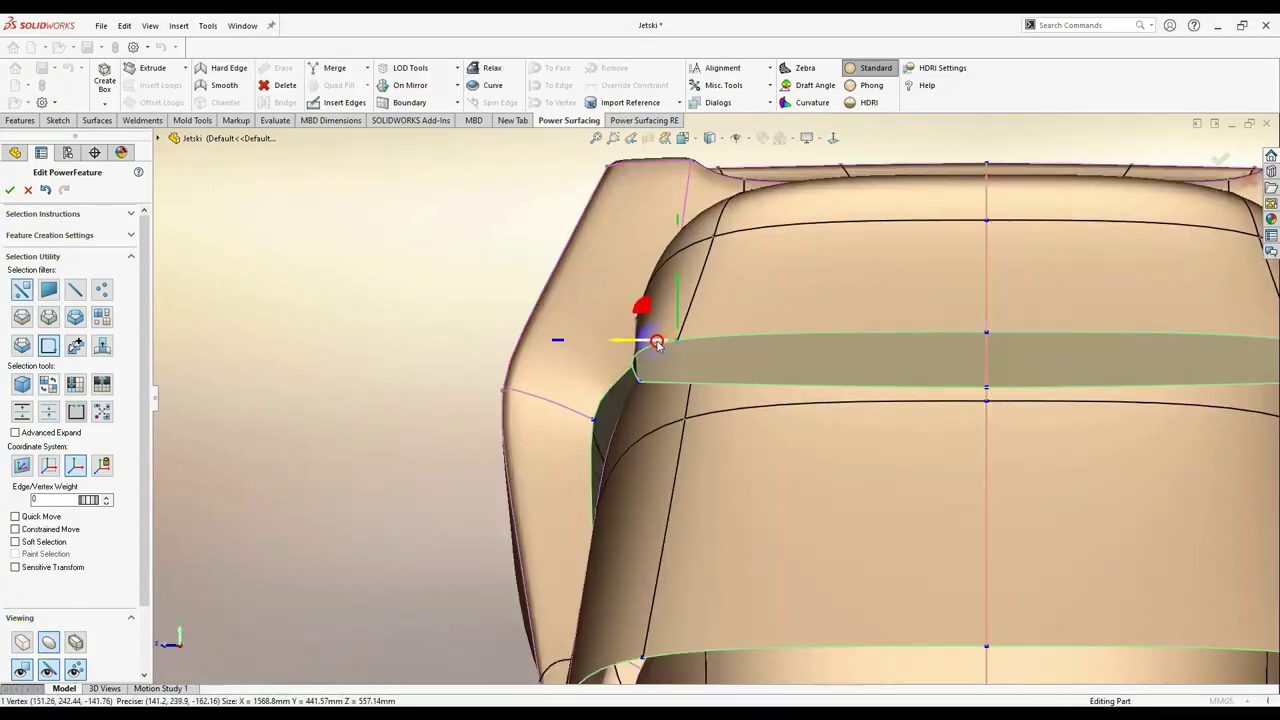
{"action": "scroll", "coordinate": [1005, 337], "scroll_direction": "up", "scroll_amount": 3}
{"action": "right_click", "coordinate": [1071, 400]}
{"action": "mouse_move", "coordinate": [1071, 400]}
{"action": "middle_mouse_down"}
{"action": "mouse_move", "coordinate": [357, 451]}
{"action": "mouse_move", "coordinate": [581, 339]}
{"action": "middle_mouse_up"}
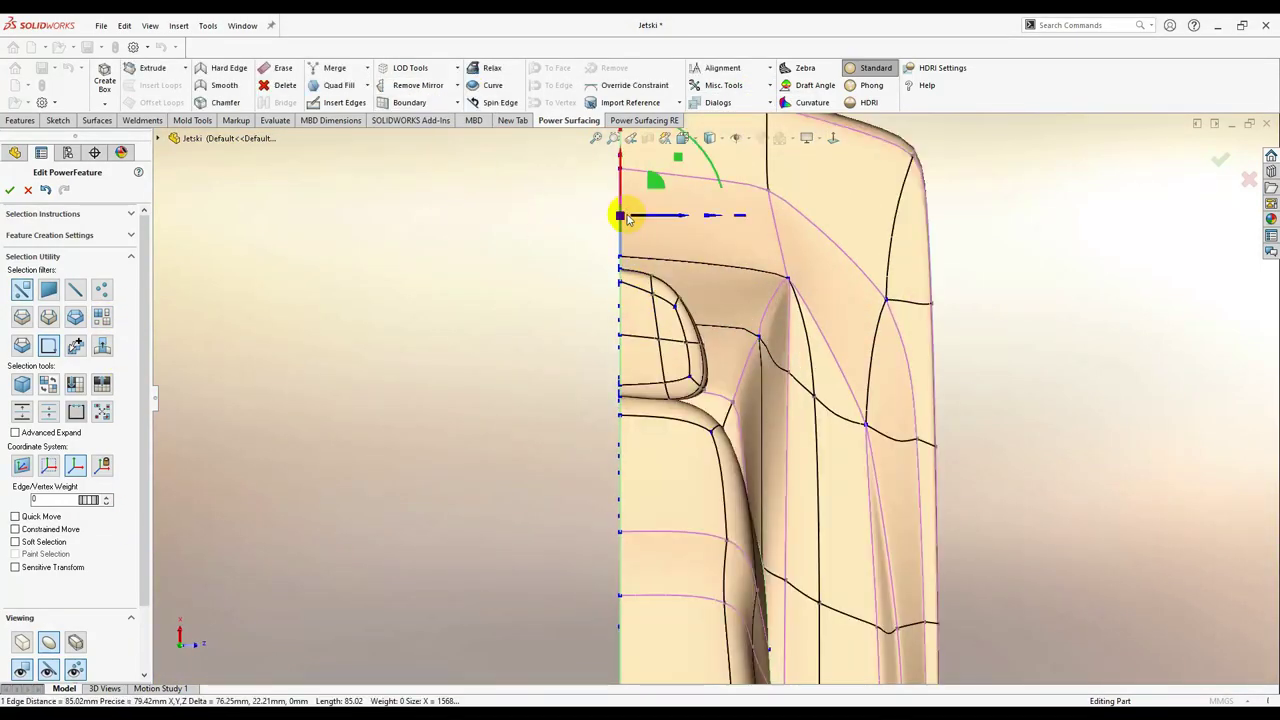
{"action": "scroll", "coordinate": [743, 452], "scroll_direction": "down", "scroll_amount": 8}
{"action": "left_click", "coordinate": [43, 345]}
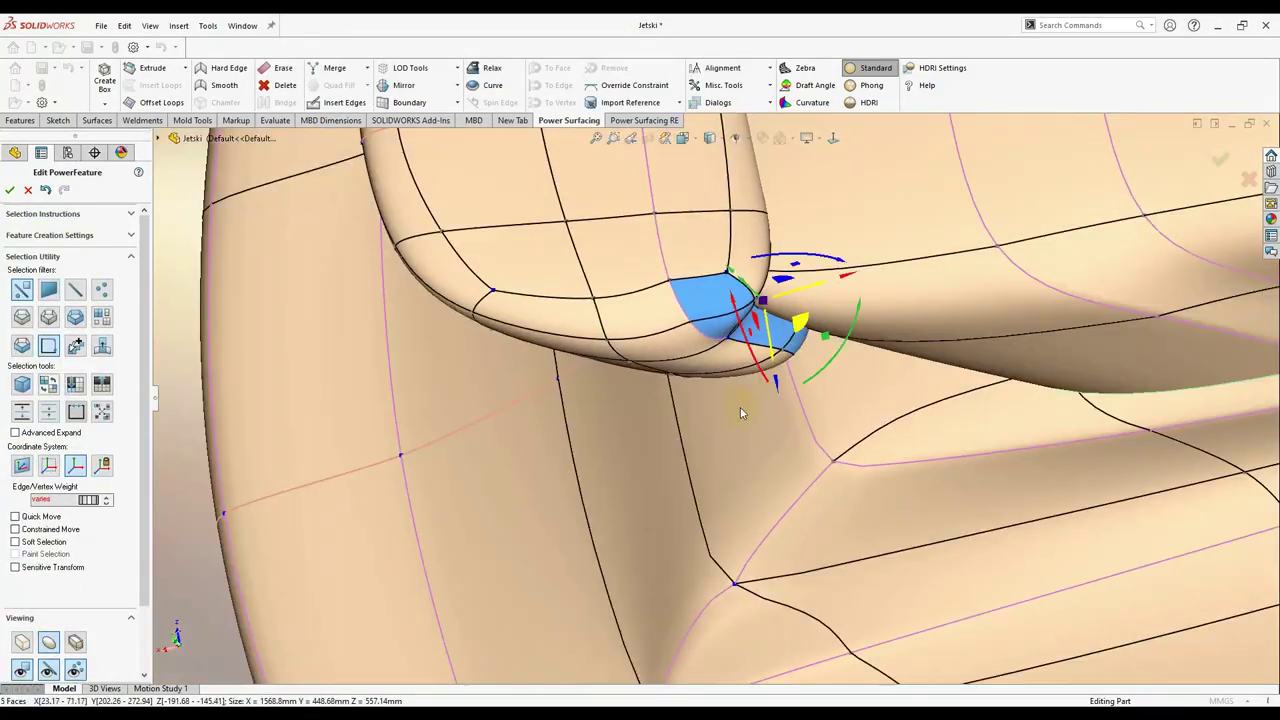
{"action": "left_click", "coordinate": [62, 532]}
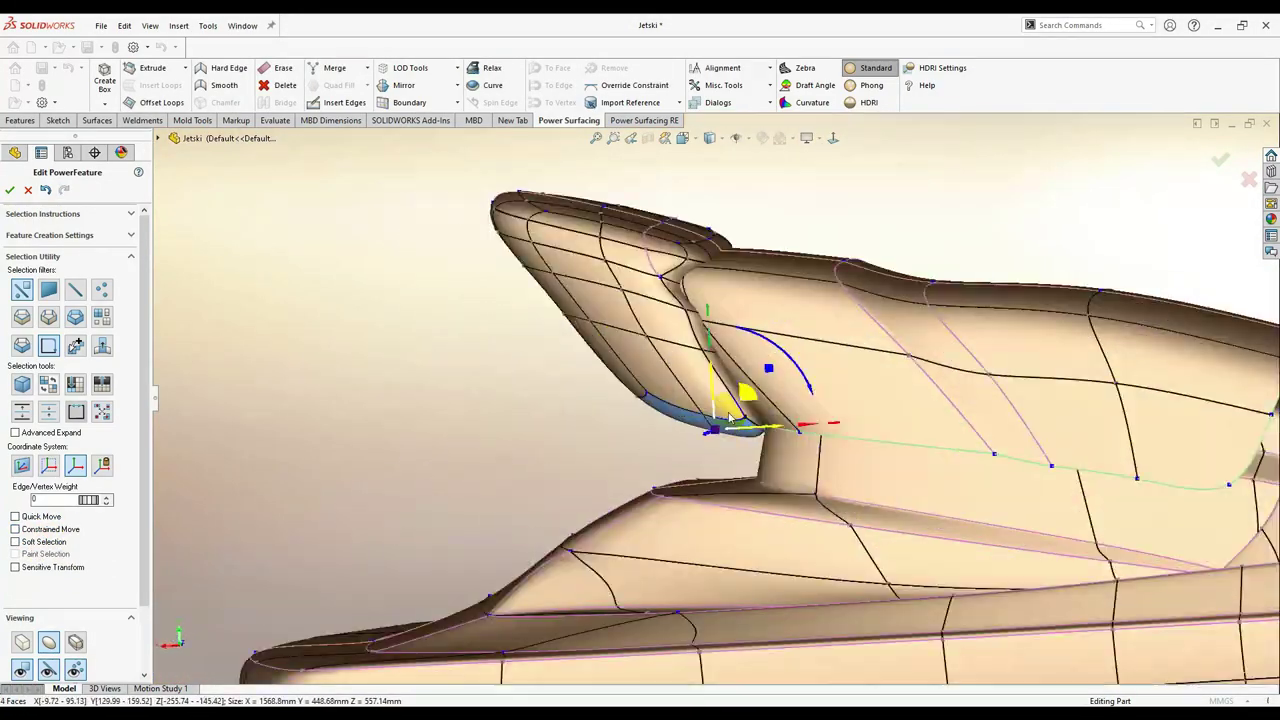
{"action": "middle_click_drag", "start_coordinate": [729, 419], "coordinate": [459, 505]}
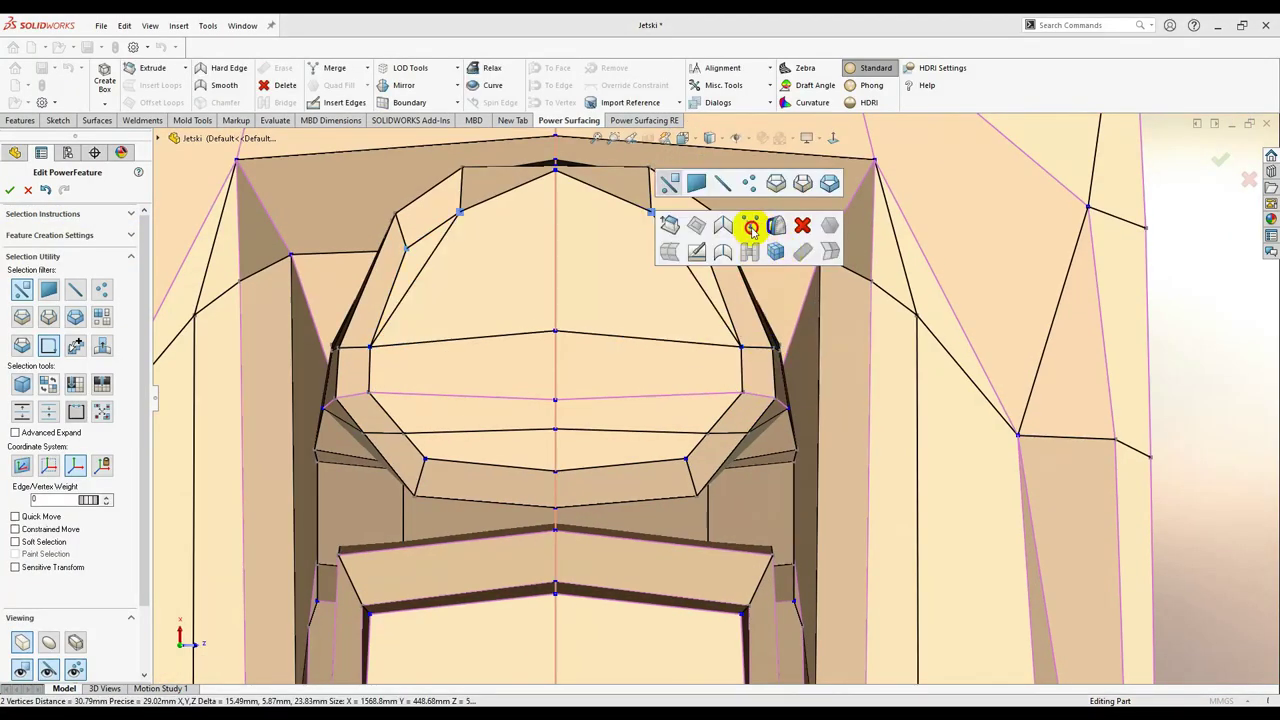
{"action": "left_click", "coordinate": [571, 277]}
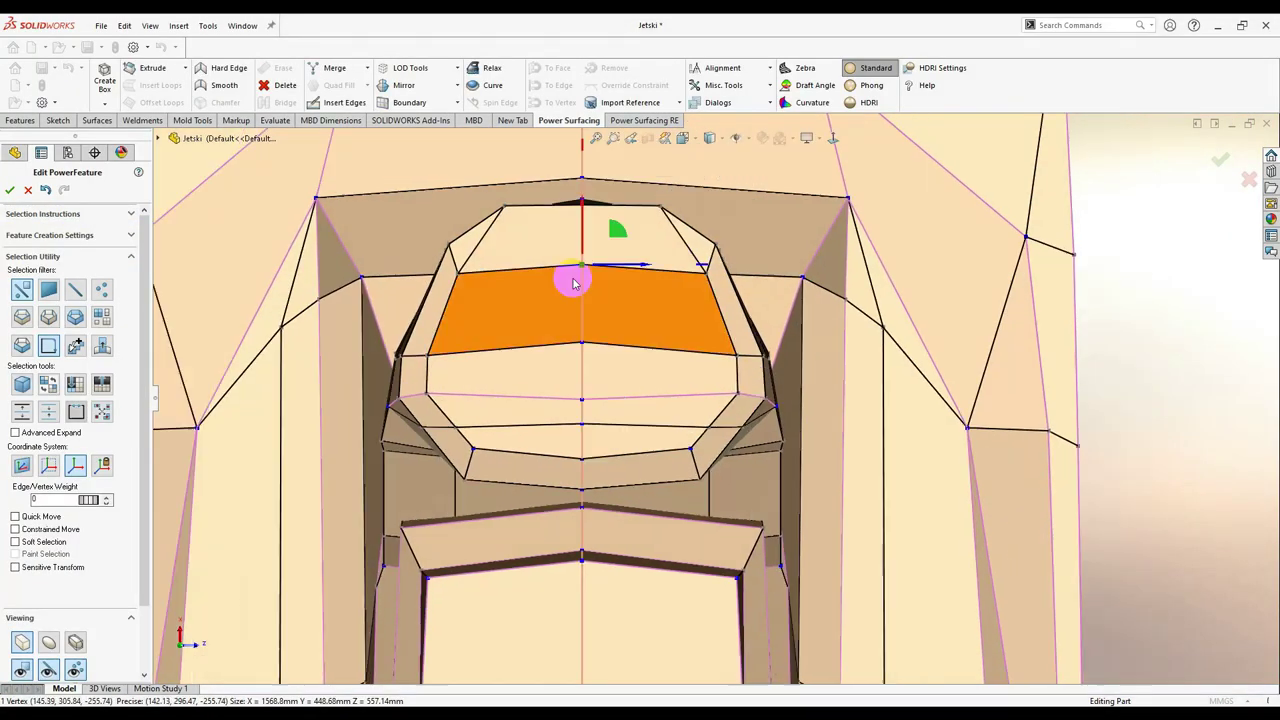
{"action": "middle_click_drag", "start_coordinate": [571, 277], "coordinate": [980, 340]}
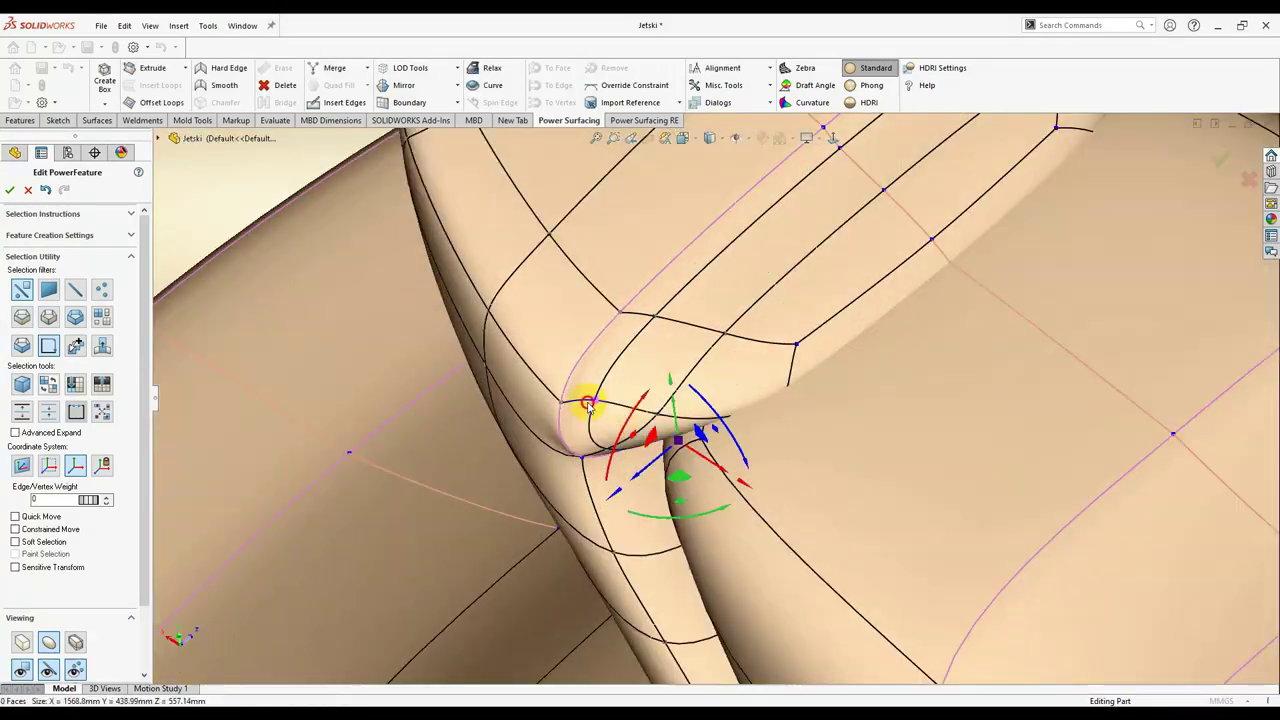
{"action": "left_click", "coordinate": [588, 404]}
{"action": "middle_click_drag", "start_coordinate": [588, 404], "coordinate": [395, 502]}
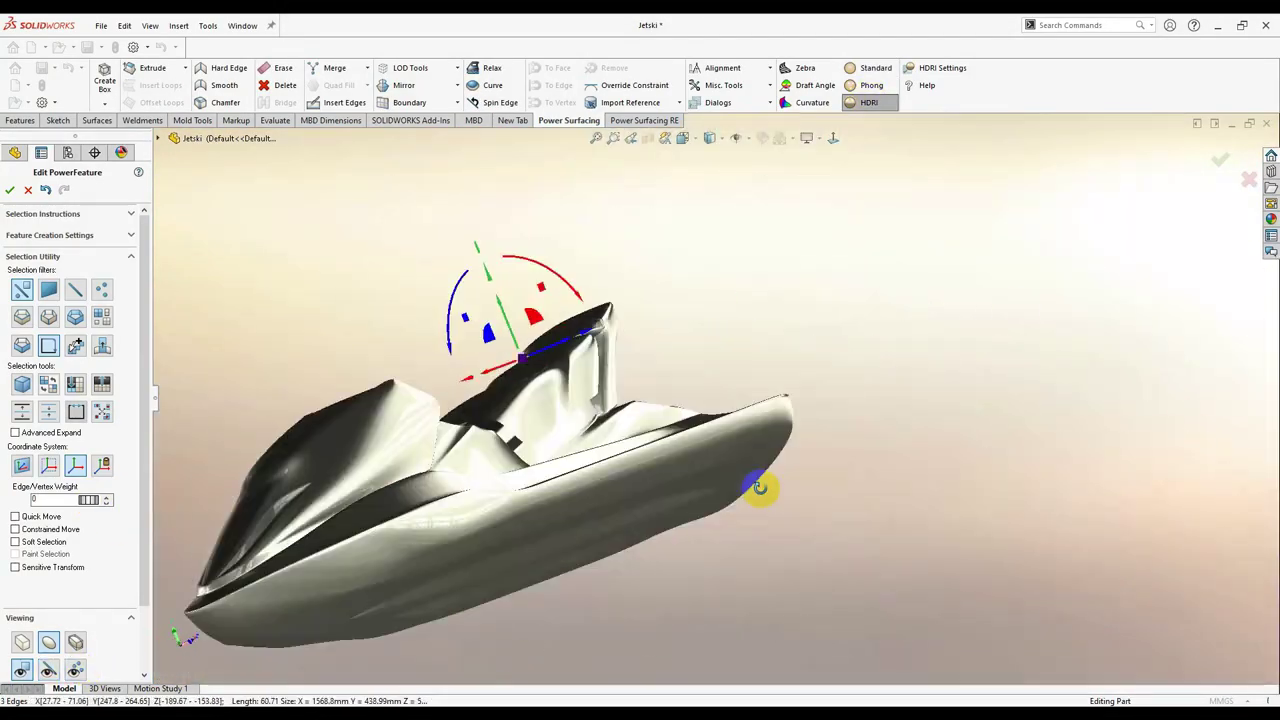
{"action": "mouse_move", "coordinate": [759, 487]}
{"action": "middle_mouse_down"}
{"action": "mouse_move", "coordinate": [329, 320]}
{"action": "mouse_move", "coordinate": [214, 363]}
{"action": "mouse_move", "coordinate": [737, 297]}
{"action": "mouse_move", "coordinate": [933, 290]}
{"action": "middle_mouse_up"}
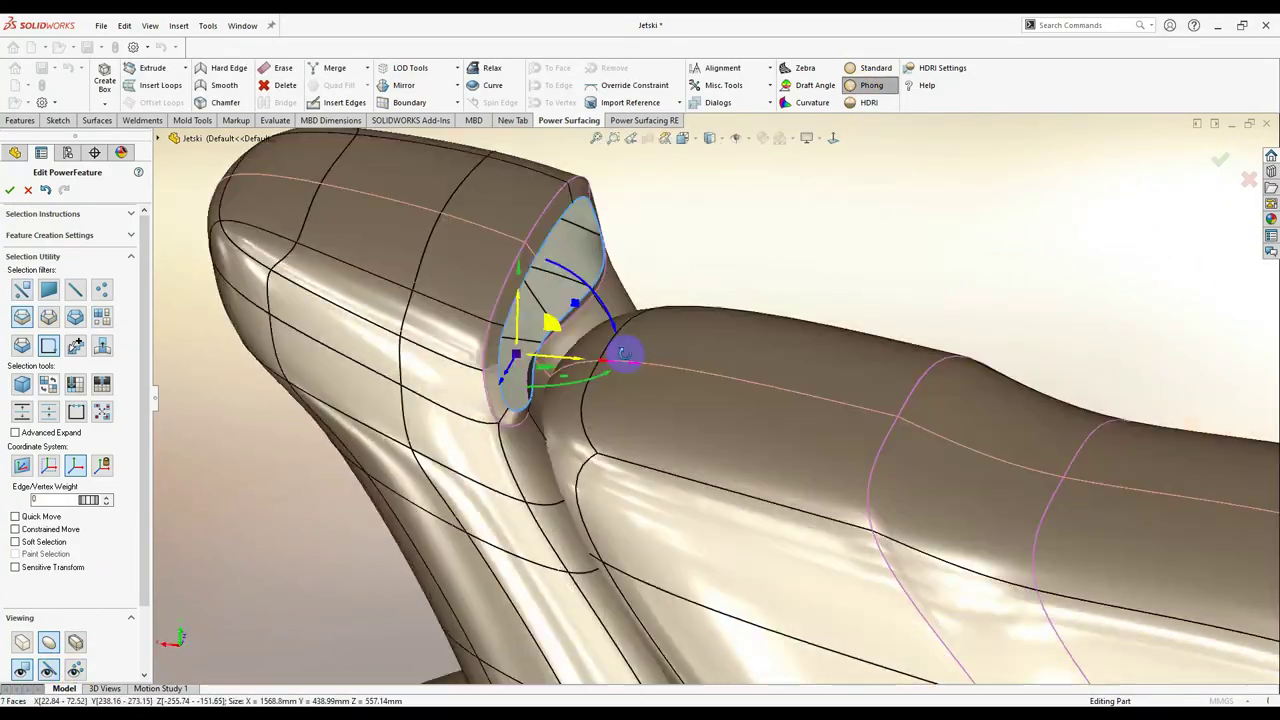
{"action": "mouse_move", "coordinate": [513, 365]}
{"action": "middle_mouse_down"}
{"action": "mouse_move", "coordinate": [624, 342]}
{"action": "mouse_move", "coordinate": [737, 209]}
{"action": "mouse_move", "coordinate": [1002, 305]}
{"action": "mouse_move", "coordinate": [729, 429]}
{"action": "mouse_move", "coordinate": [749, 386]}
{"action": "mouse_move", "coordinate": [723, 366]}
{"action": "mouse_move", "coordinate": [652, 403]}
{"action": "mouse_move", "coordinate": [838, 484]}
{"action": "mouse_move", "coordinate": [709, 443]}
{"action": "mouse_move", "coordinate": [835, 276]}
{"action": "middle_mouse_up"}
{"action": "left_click", "coordinate": [729, 429]}
{"action": "left_click", "coordinate": [838, 484]}
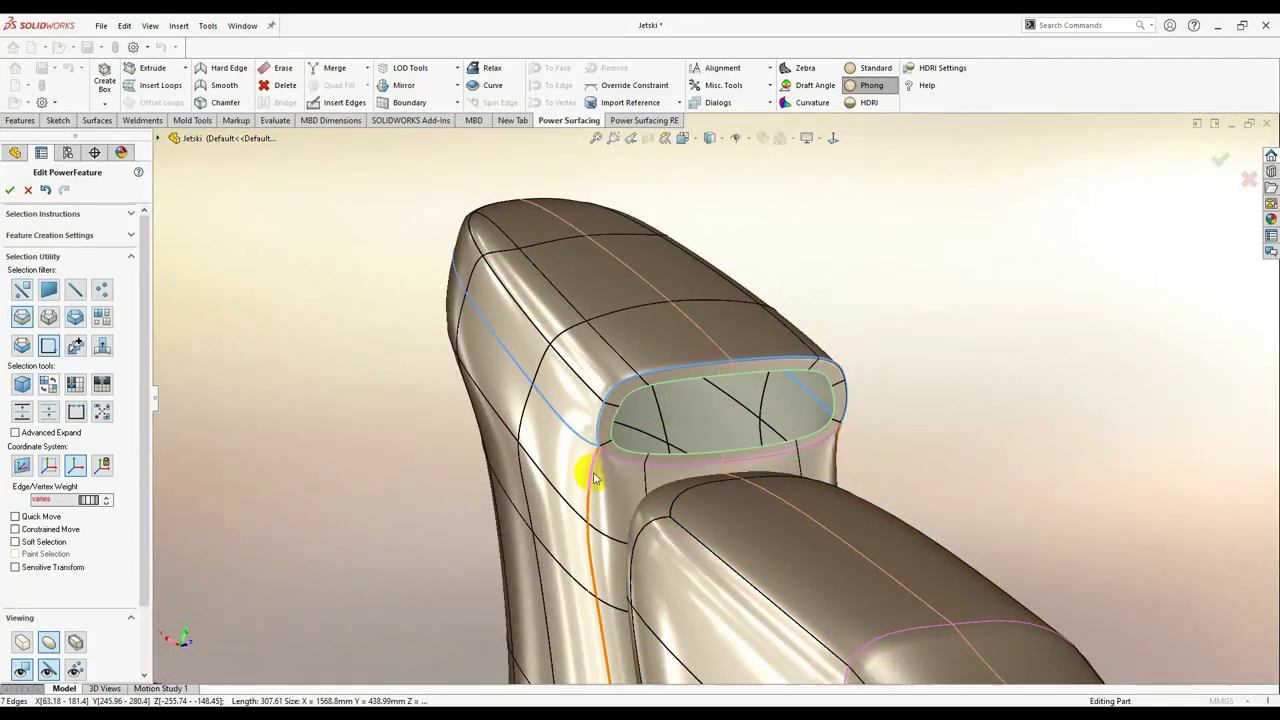
{"action": "mouse_move", "coordinate": [594, 479]}
{"action": "middle_mouse_down"}
{"action": "mouse_move", "coordinate": [608, 449]}
{"action": "mouse_move", "coordinate": [794, 449]}
{"action": "middle_mouse_up"}
{"action": "scroll", "coordinate": [704, 520], "scroll_direction": "up", "scroll_amount": 5}
{"action": "scroll", "coordinate": [704, 520], "scroll_direction": "down", "scroll_amount": 5}
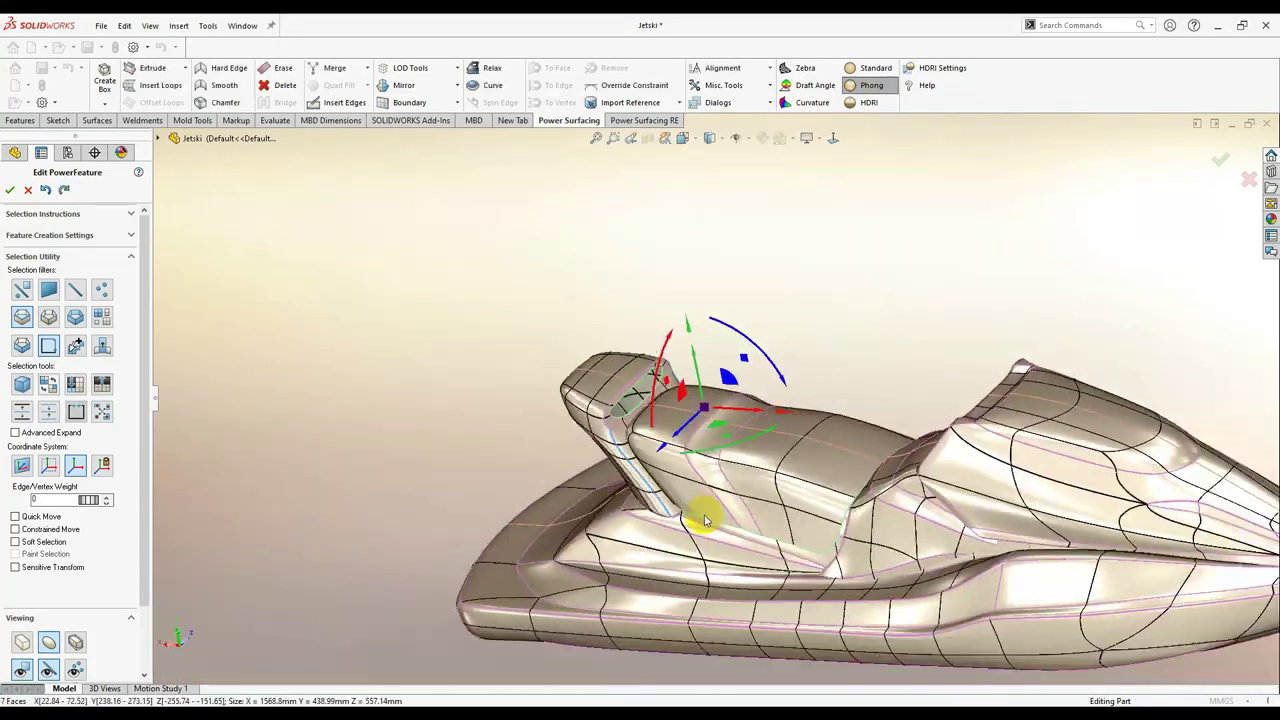
{"action": "middle_click_drag", "start_coordinate": [704, 520], "coordinate": [763, 434]}
{"action": "left_click", "coordinate": [749, 334], "text": "ctrl"}
{"action": "mouse_move", "coordinate": [749, 334]}
{"action": "middle_mouse_down"}
{"action": "mouse_move", "coordinate": [623, 423]}
{"action": "mouse_move", "coordinate": [752, 490]}
{"action": "middle_mouse_up"}
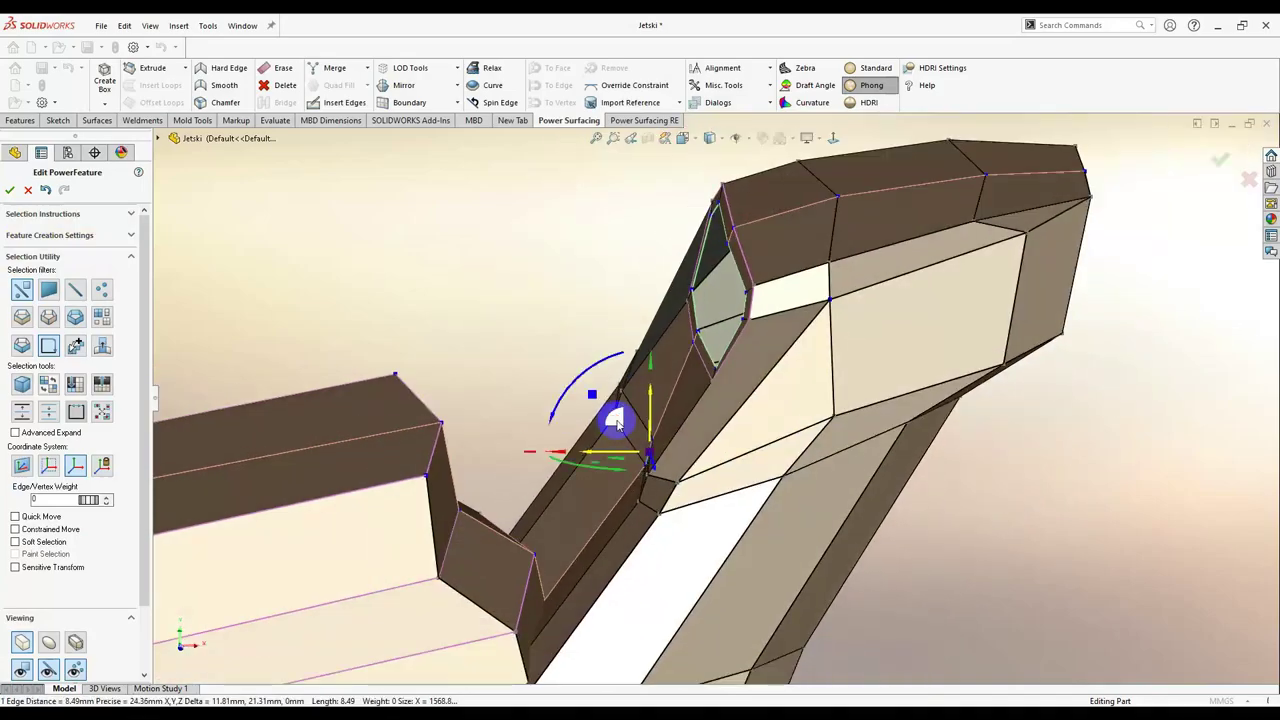
{"action": "middle_click_drag", "start_coordinate": [617, 423], "coordinate": [398, 483]}
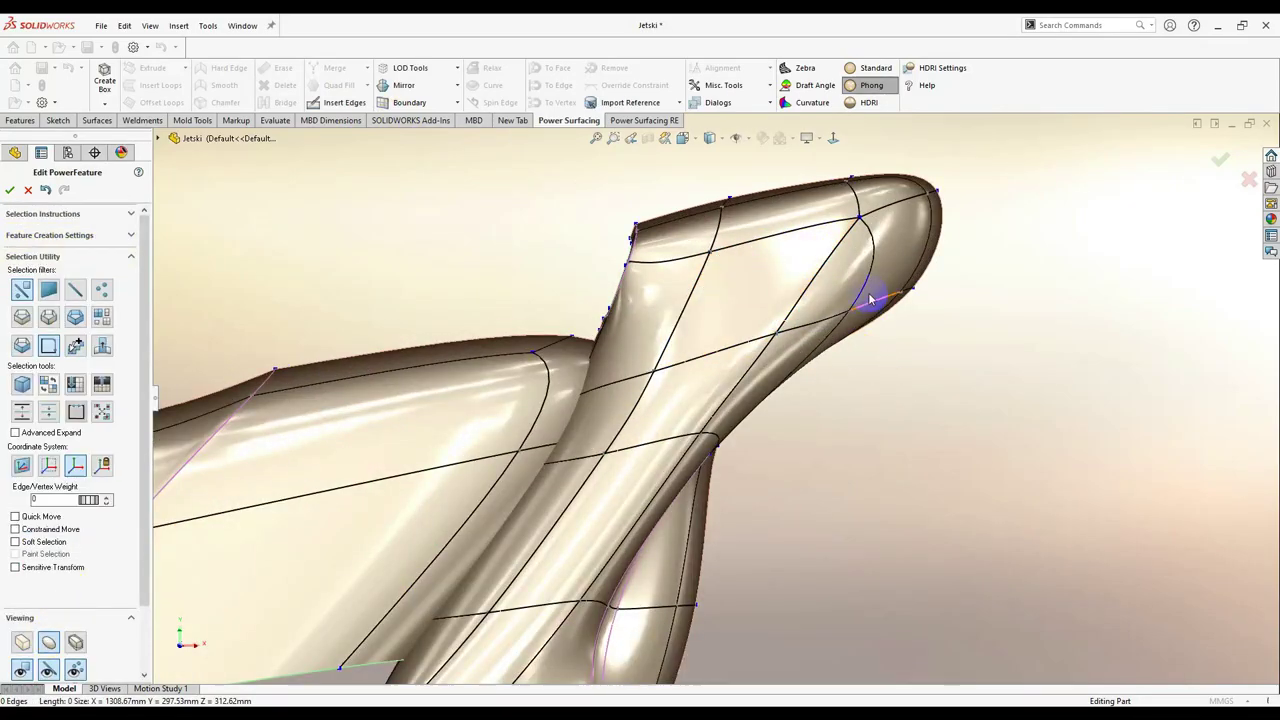
{"action": "middle_click_drag", "start_coordinate": [870, 298], "coordinate": [922, 305]}
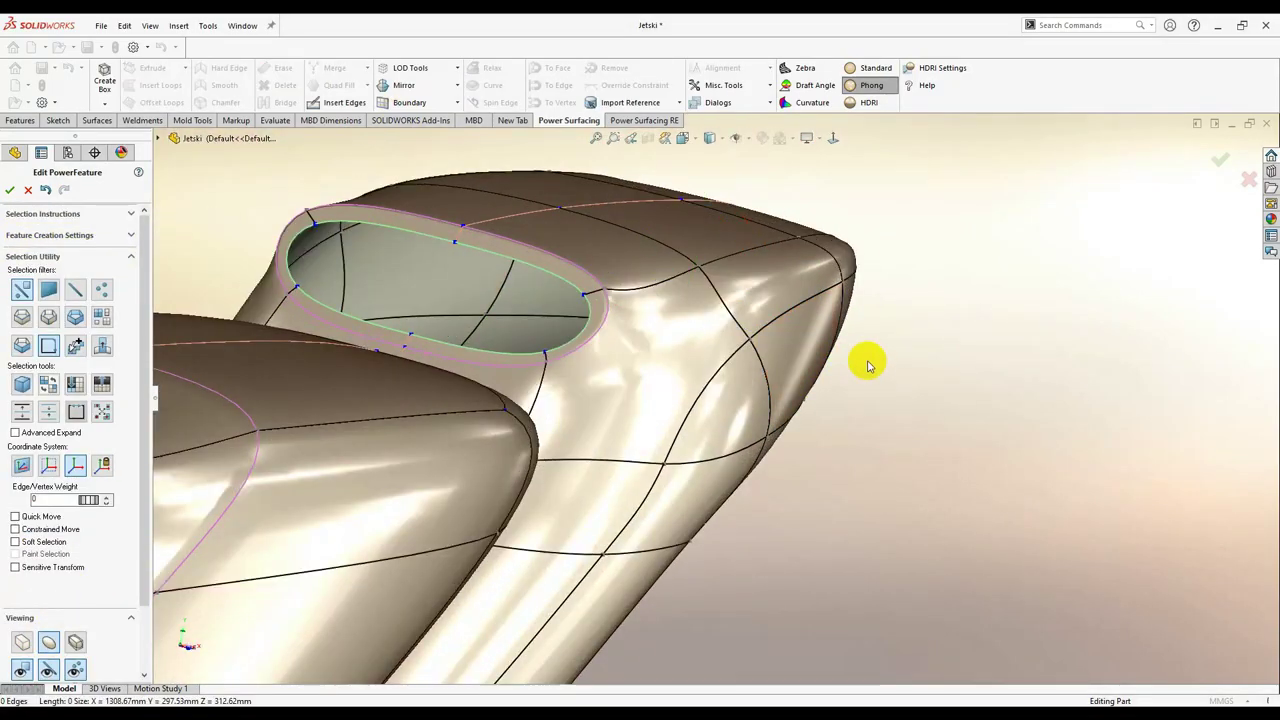
{"action": "left_click", "coordinate": [636, 385]}
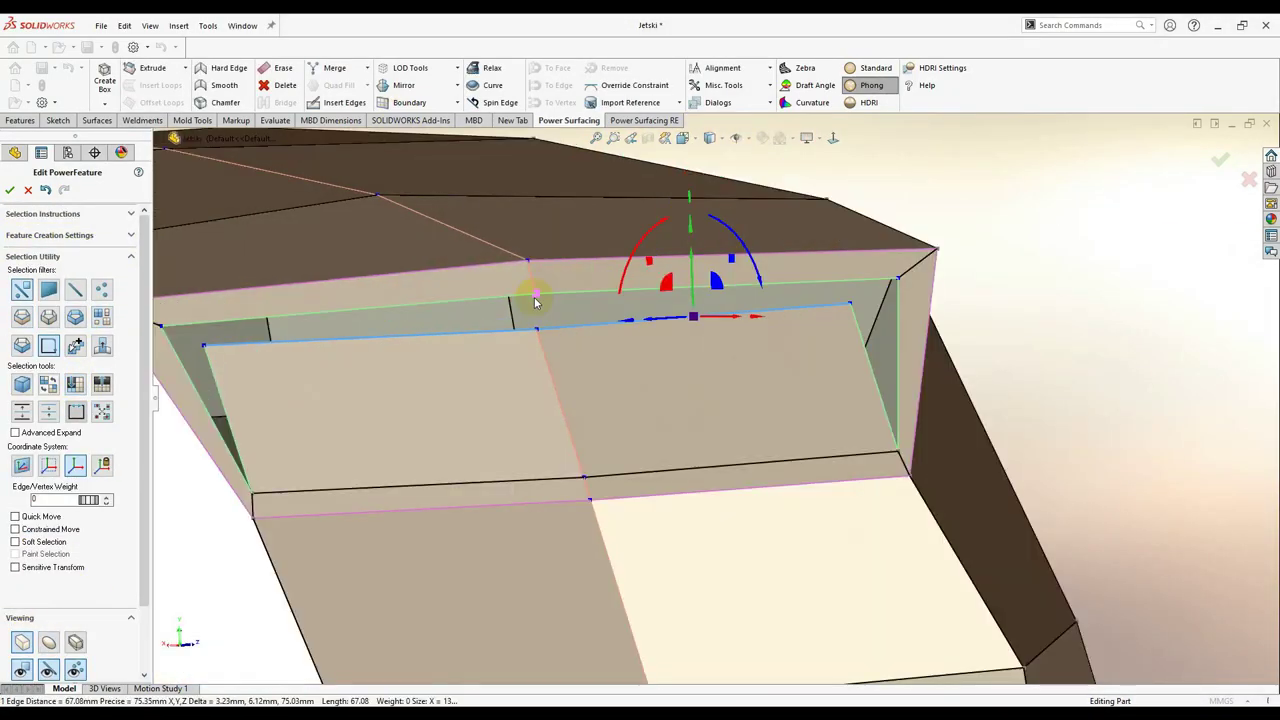
{"action": "left_click", "coordinate": [506, 383]}
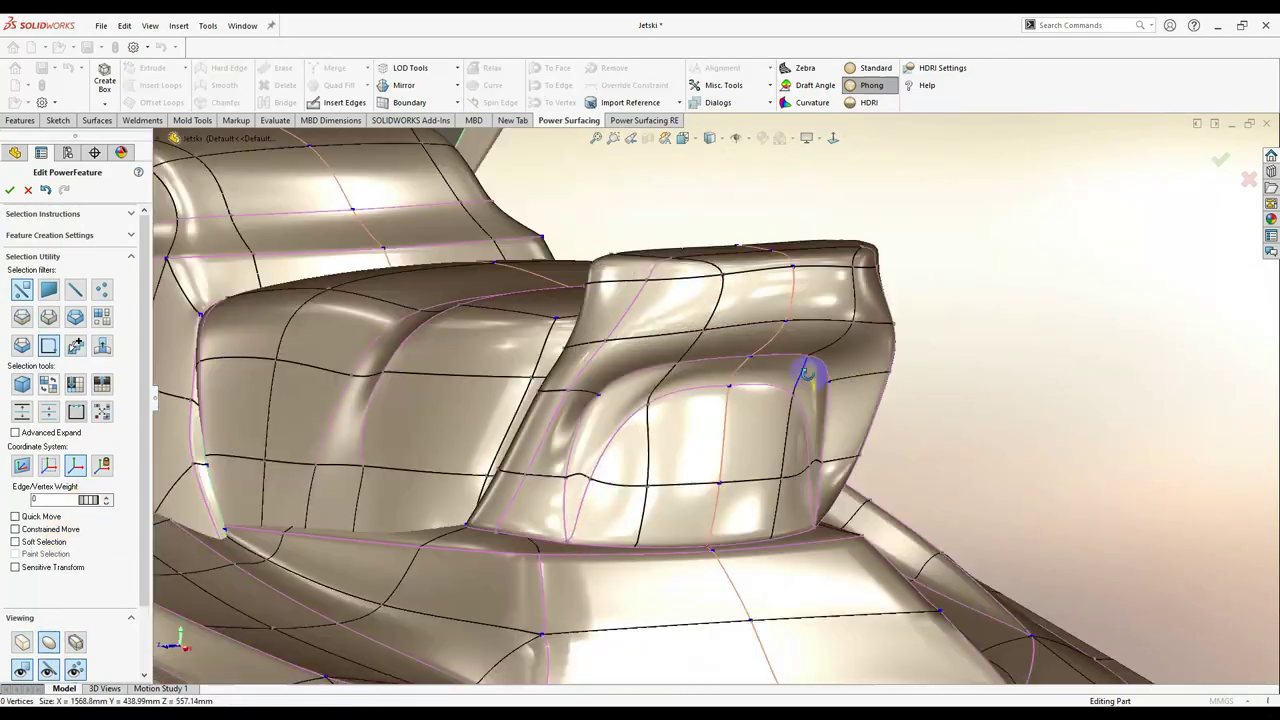
Select a handlebar pod vertex and check the pod and console shape from several angles.
{"action": "left_click", "coordinate": [806, 372]}
{"action": "mouse_move", "coordinate": [714, 400]}
{"action": "middle_mouse_down"}
{"action": "mouse_move", "coordinate": [737, 280]}
{"action": "mouse_move", "coordinate": [863, 344]}
{"action": "middle_mouse_up"}
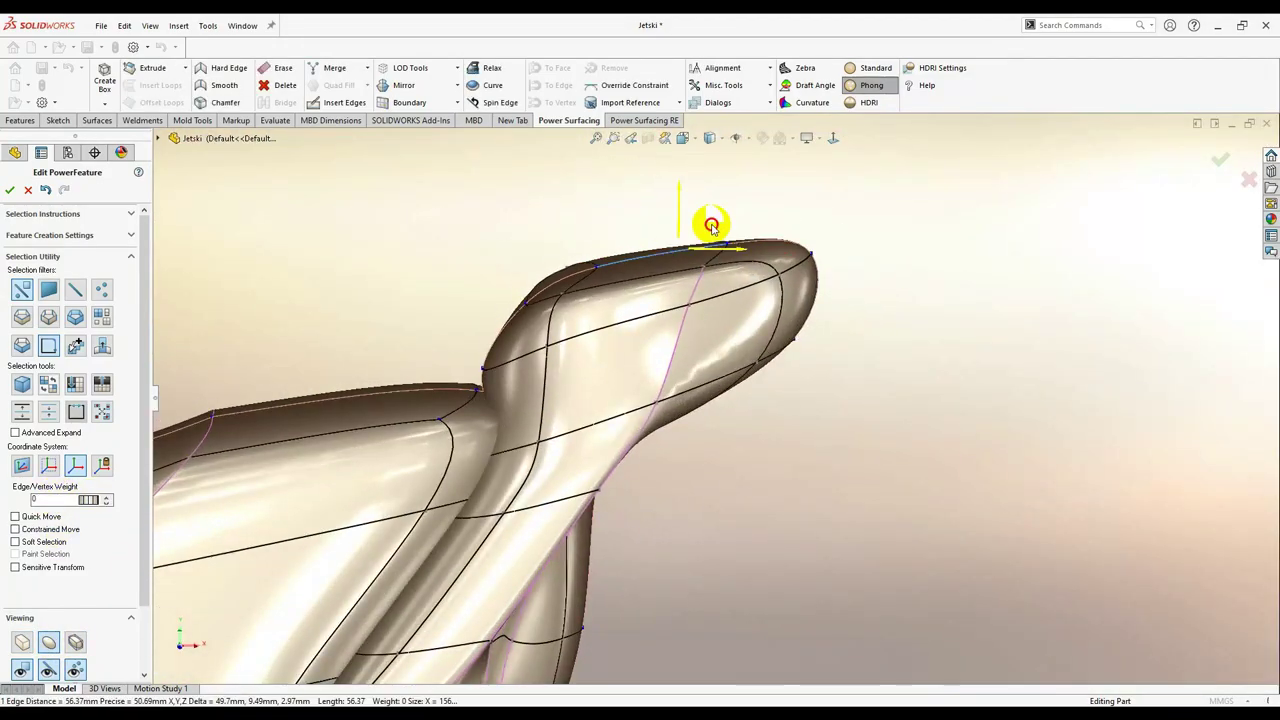
{"action": "left_click", "coordinate": [706, 437]}
{"action": "middle_click_drag", "start_coordinate": [706, 437], "coordinate": [776, 180]}
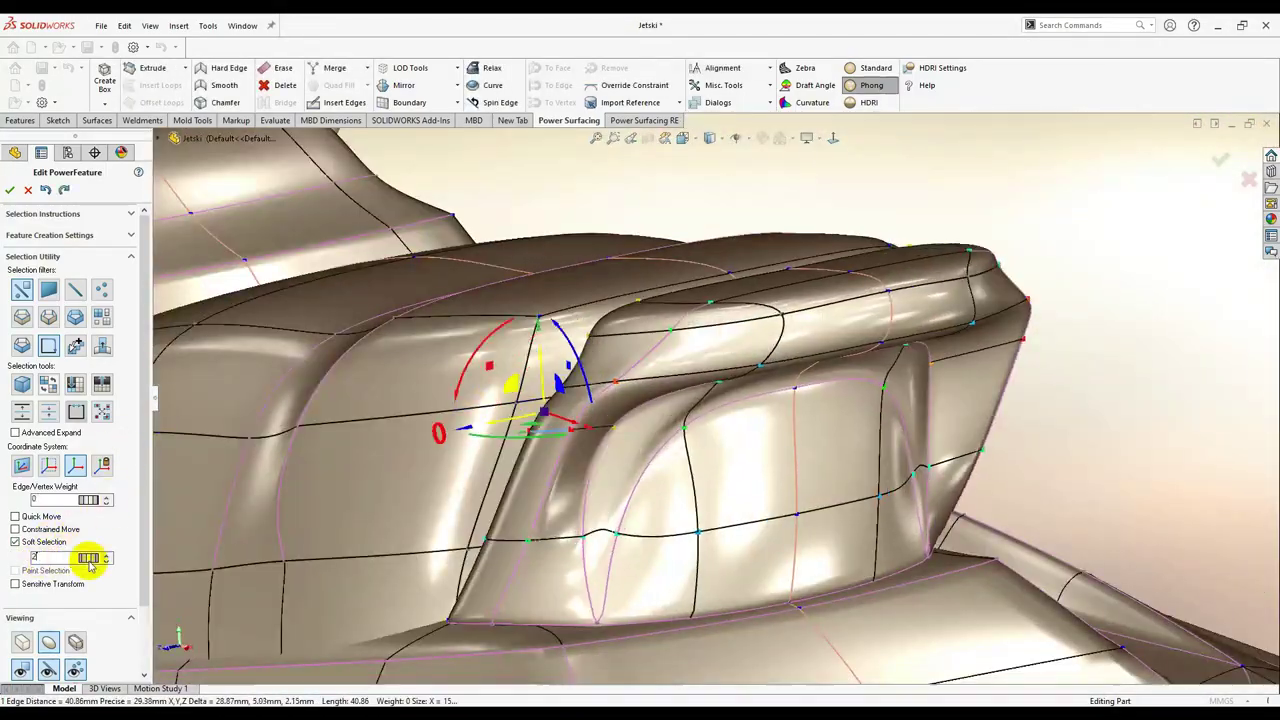
{"action": "middle_click_drag", "start_coordinate": [400, 500], "coordinate": [713, 443]}
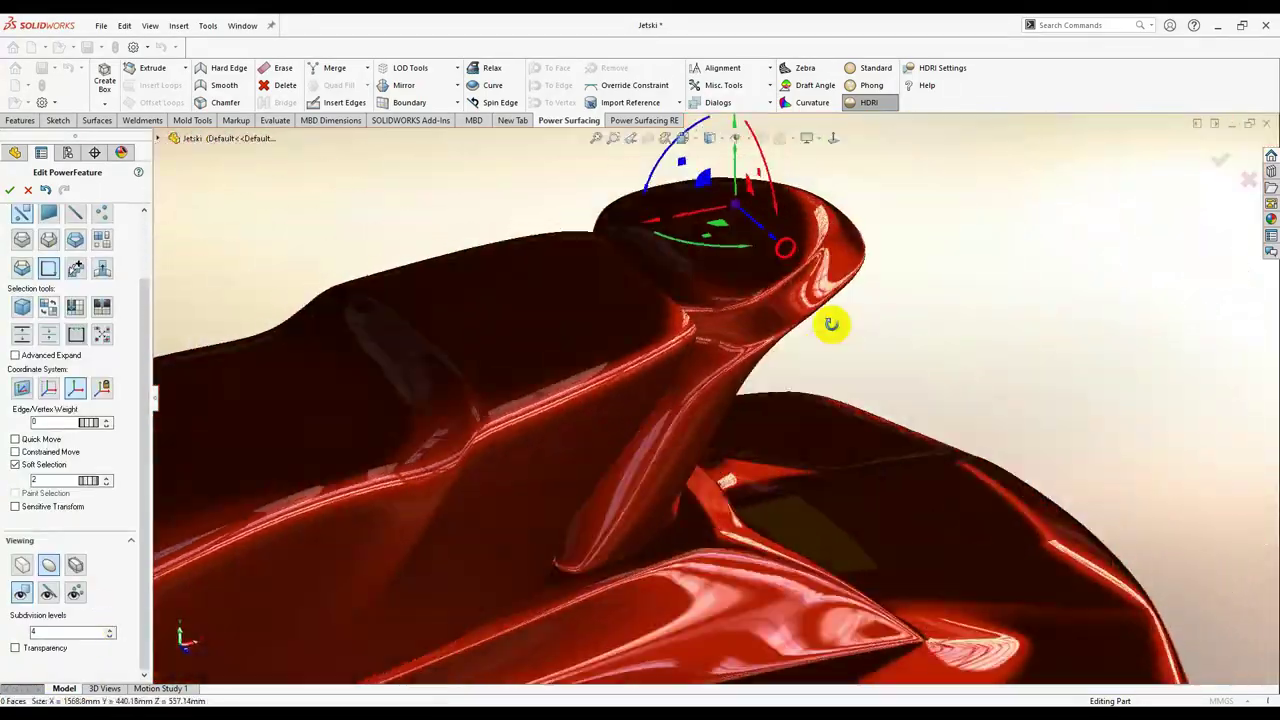
Lower the corner element's edge weight from 33 to 32 and adjust a seat-centreline vertex.
{"action": "middle_click_drag", "start_coordinate": [831, 323], "coordinate": [873, 532]}
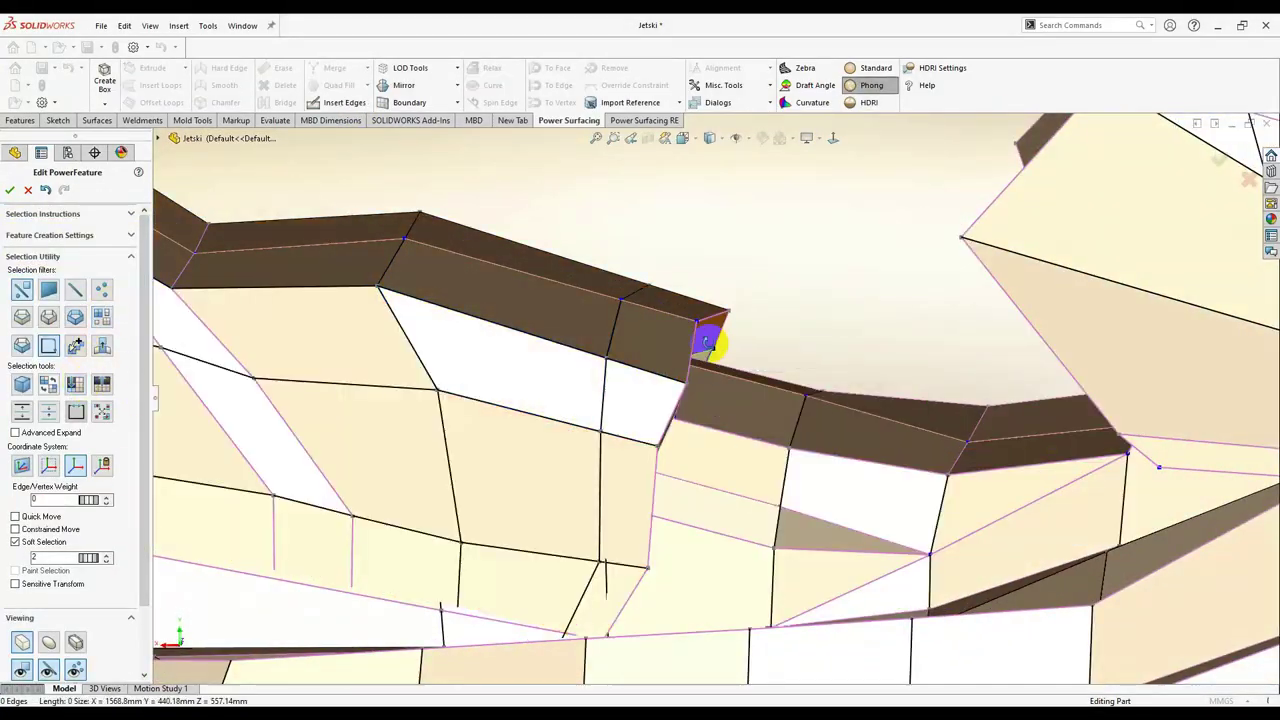
{"action": "left_click", "coordinate": [708, 343]}
{"action": "middle_click_drag", "start_coordinate": [708, 343], "coordinate": [785, 380]}
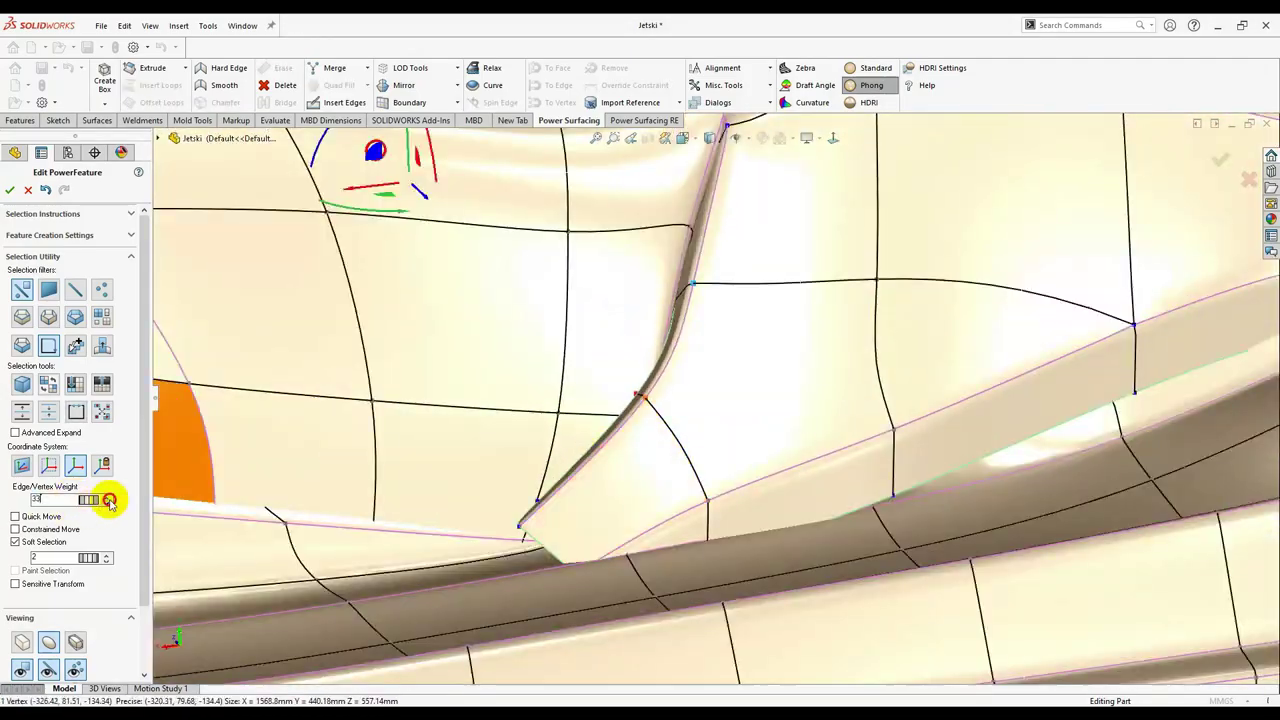
{"action": "left_click", "coordinate": [108, 502]}
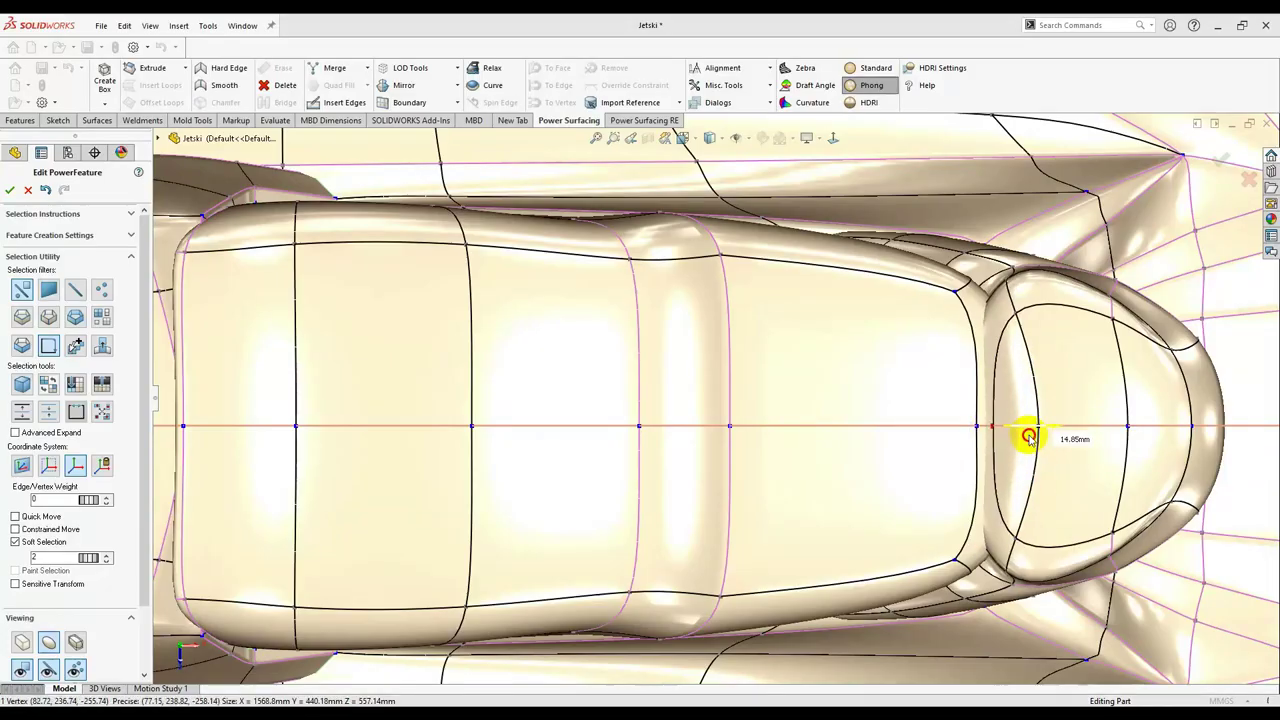
{"action": "left_click", "coordinate": [1035, 550]}
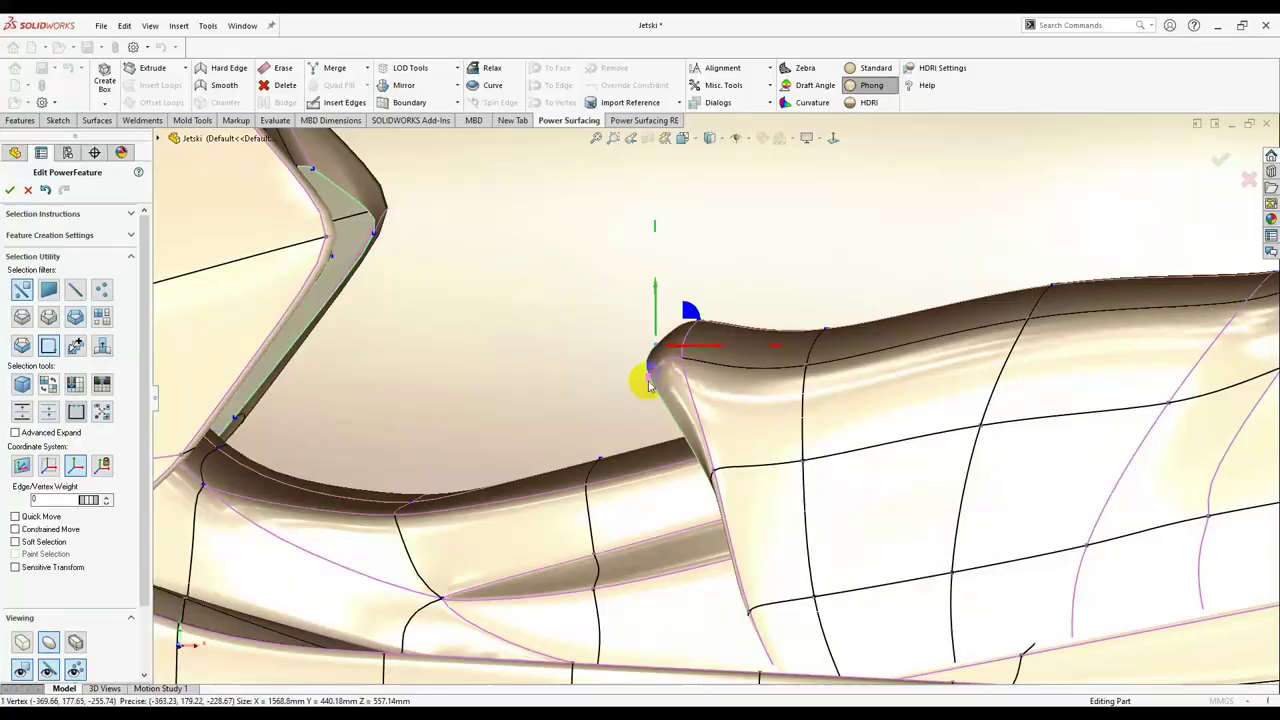
Return to the faceted cage display and review the whole jetski.
{"action": "mouse_move", "coordinate": [648, 385]}
{"action": "middle_mouse_down"}
{"action": "mouse_move", "coordinate": [728, 428]}
{"action": "mouse_move", "coordinate": [706, 551]}
{"action": "mouse_move", "coordinate": [803, 437]}
{"action": "mouse_move", "coordinate": [243, 585]}
{"action": "mouse_move", "coordinate": [760, 497]}
{"action": "mouse_move", "coordinate": [671, 514]}
{"action": "mouse_move", "coordinate": [700, 457]}
{"action": "mouse_move", "coordinate": [822, 343]}
{"action": "mouse_move", "coordinate": [814, 400]}
{"action": "mouse_move", "coordinate": [666, 423]}
{"action": "mouse_move", "coordinate": [663, 394]}
{"action": "mouse_move", "coordinate": [900, 237]}
{"action": "mouse_move", "coordinate": [586, 543]}
{"action": "mouse_move", "coordinate": [871, 457]}
{"action": "mouse_move", "coordinate": [848, 452]}
{"action": "mouse_move", "coordinate": [793, 325]}
{"action": "middle_mouse_up"}
{"action": "left_click", "coordinate": [47, 641]}
{"action": "scroll", "coordinate": [709, 171], "scroll_direction": "down", "scroll_amount": 3}
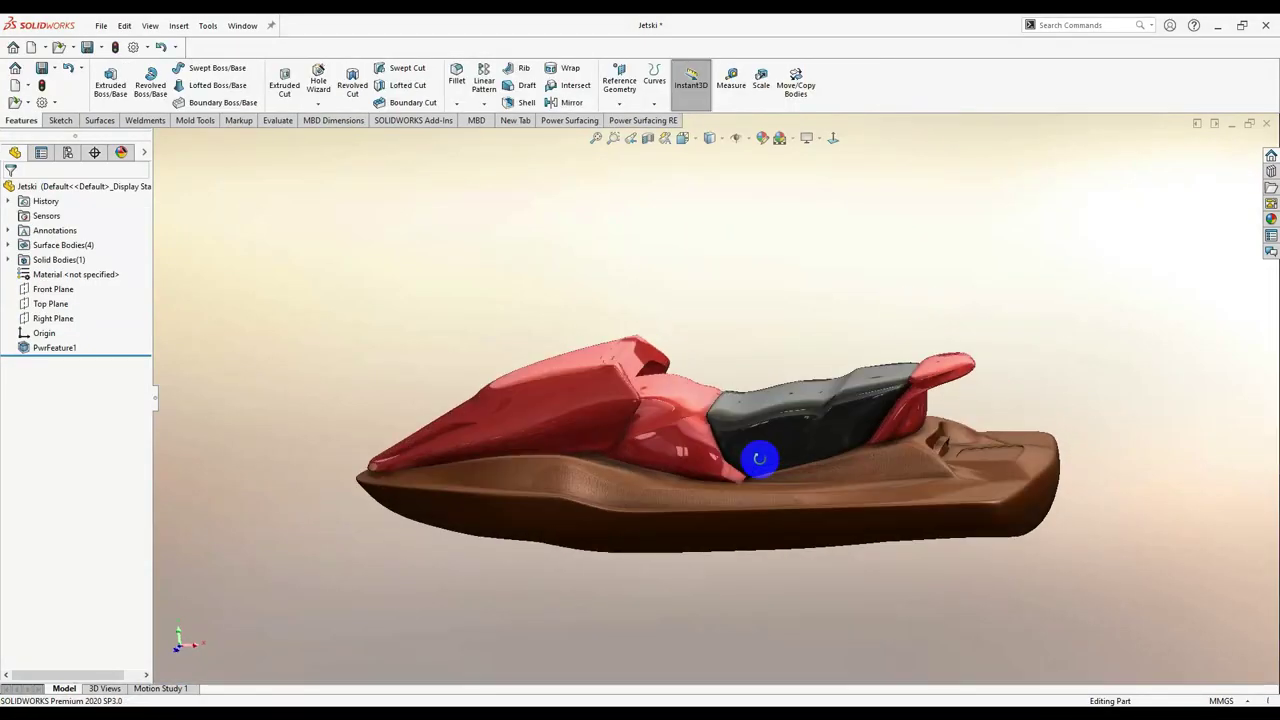
Give the seat a black high-gloss plastic appearance and the hull an orange one.
{"action": "middle_click_drag", "start_coordinate": [759, 458], "coordinate": [760, 420]}
{"action": "left_click", "coordinate": [1271, 218]}
{"action": "mouse_move", "coordinate": [1143, 371]}
{"action": "left_mouse_down"}
{"action": "mouse_move", "coordinate": [783, 411]}
{"action": "mouse_move", "coordinate": [794, 334]}
{"action": "left_mouse_up"}
{"action": "left_click", "coordinate": [920, 408]}
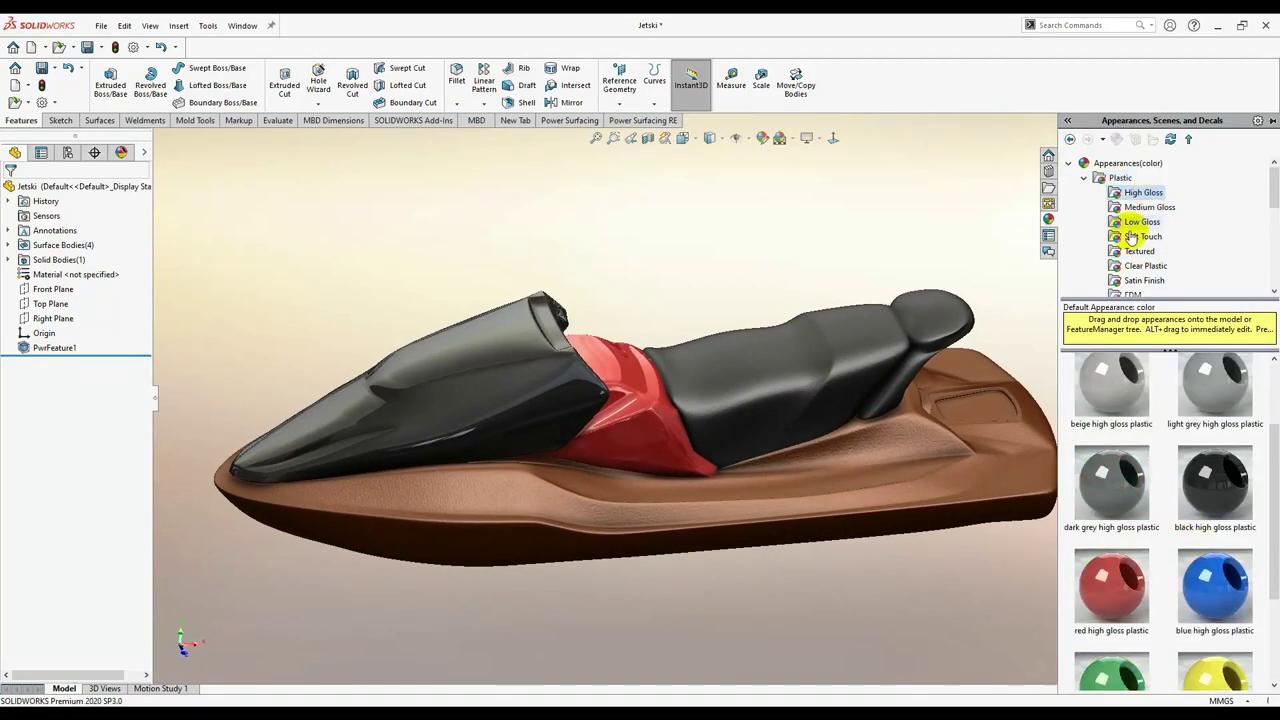
{"action": "left_click_drag", "start_coordinate": [1112, 600], "coordinate": [880, 450]}
Turn on ambient occlusion floor shadows, then reopen PwrFeature1 for cage editing.
{"action": "left_click", "coordinate": [806, 138]}
{"action": "left_click", "coordinate": [814, 198]}
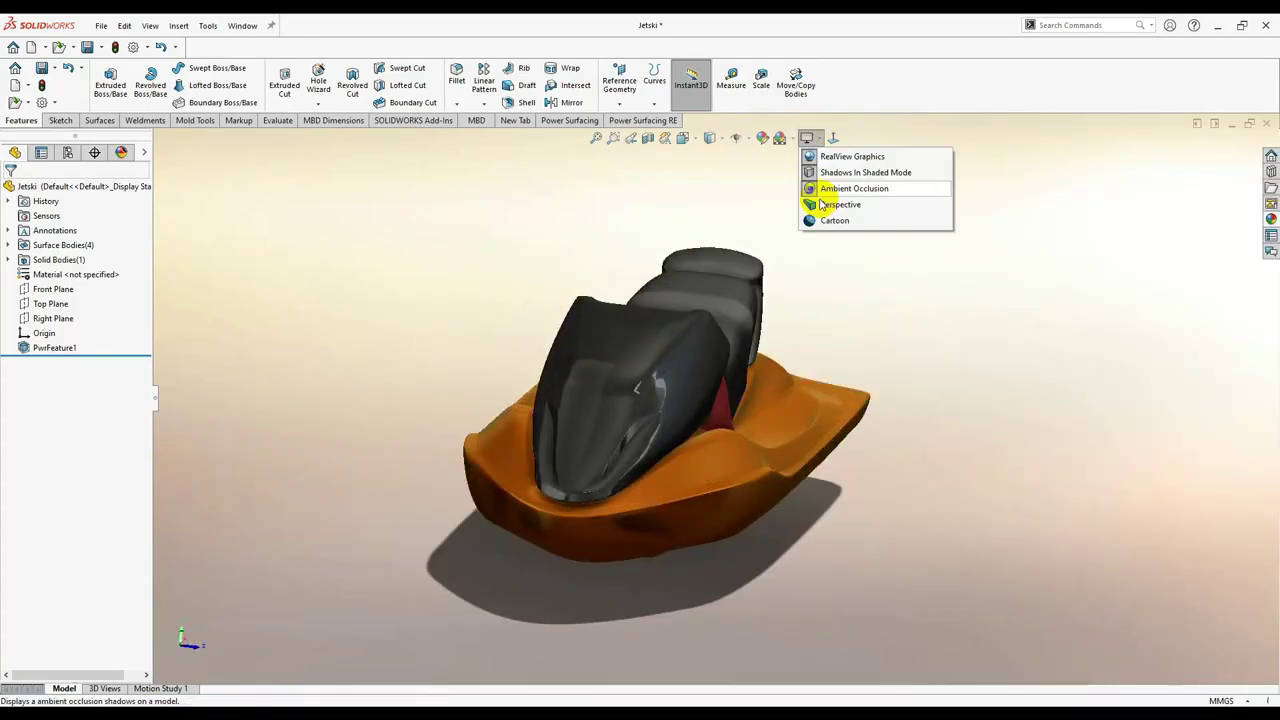
{"action": "mouse_move", "coordinate": [814, 198]}
{"action": "middle_mouse_down"}
{"action": "mouse_move", "coordinate": [575, 415]}
{"action": "mouse_move", "coordinate": [643, 557]}
{"action": "mouse_move", "coordinate": [908, 600]}
{"action": "mouse_move", "coordinate": [656, 281]}
{"action": "mouse_move", "coordinate": [649, 314]}
{"action": "mouse_move", "coordinate": [774, 380]}
{"action": "mouse_move", "coordinate": [815, 362]}
{"action": "middle_mouse_up"}
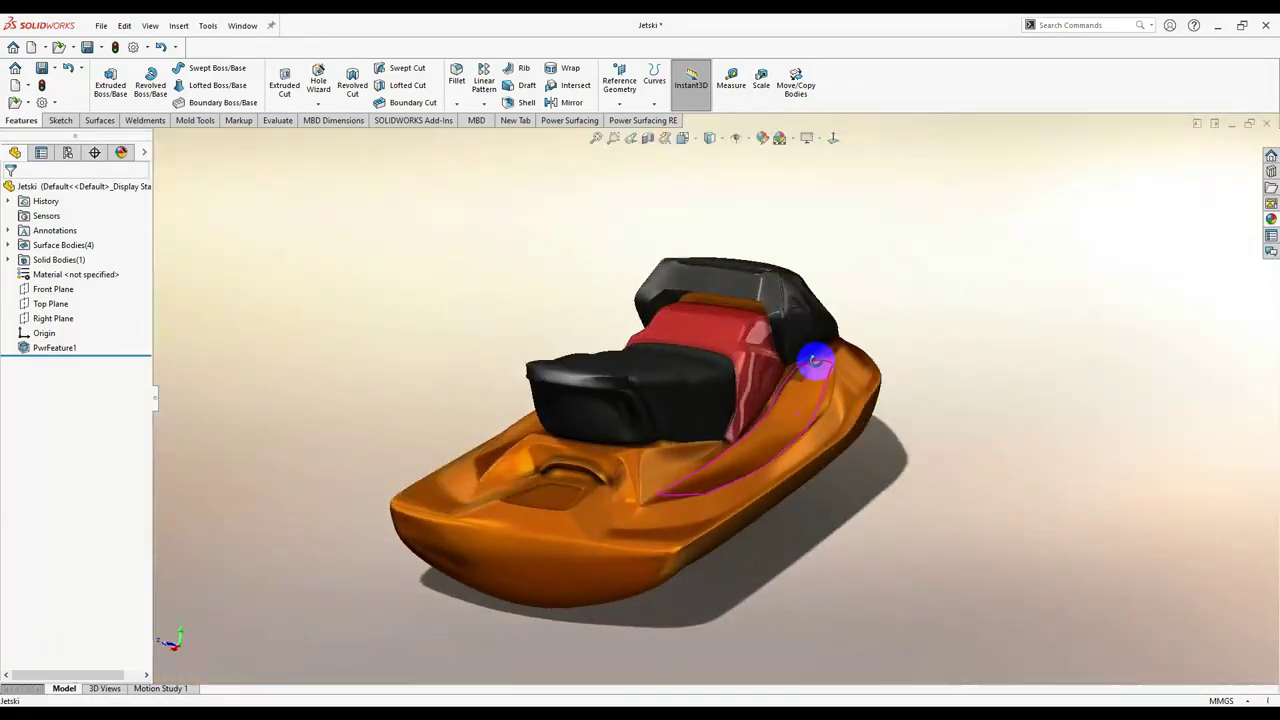
{"action": "right_click_drag", "start_coordinate": [703, 267], "coordinate": [811, 435]}
{"action": "scroll", "coordinate": [816, 411], "scroll_direction": "up", "scroll_amount": 5}
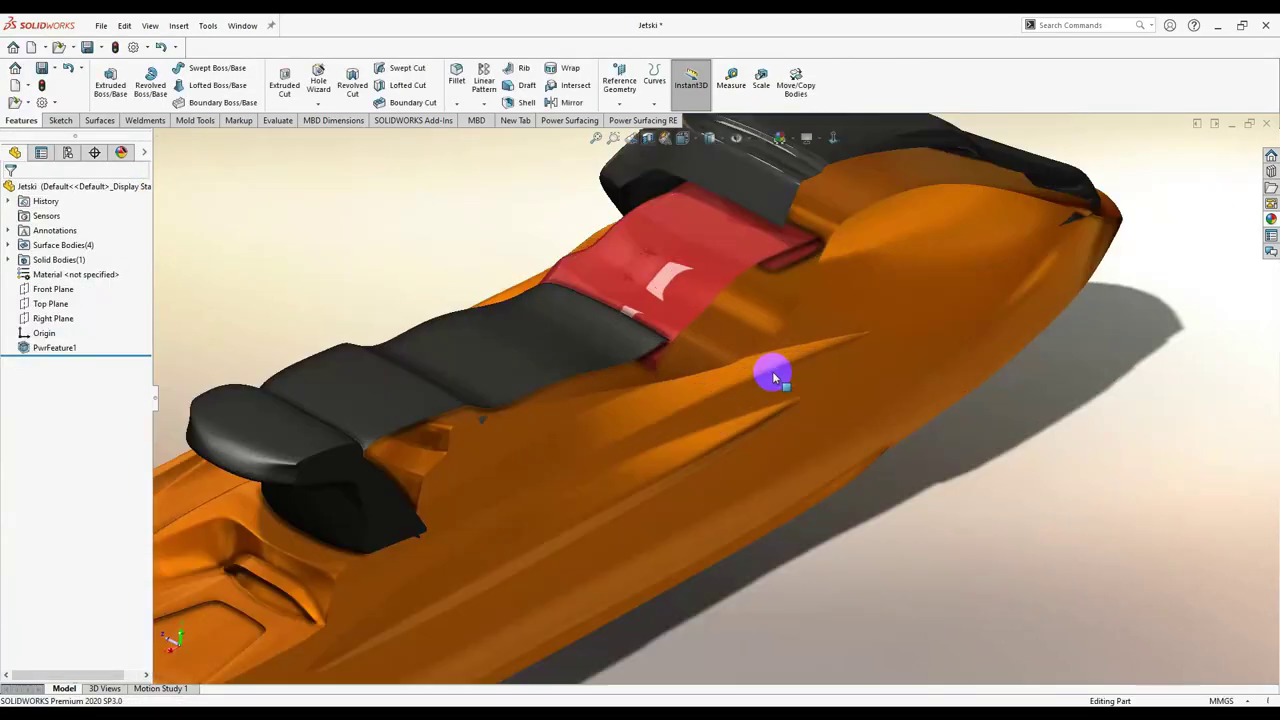
{"action": "mouse_move", "coordinate": [766, 371]}
{"action": "middle_mouse_down"}
{"action": "mouse_move", "coordinate": [620, 380]}
{"action": "mouse_move", "coordinate": [357, 354]}
{"action": "mouse_move", "coordinate": [857, 446]}
{"action": "middle_mouse_up"}
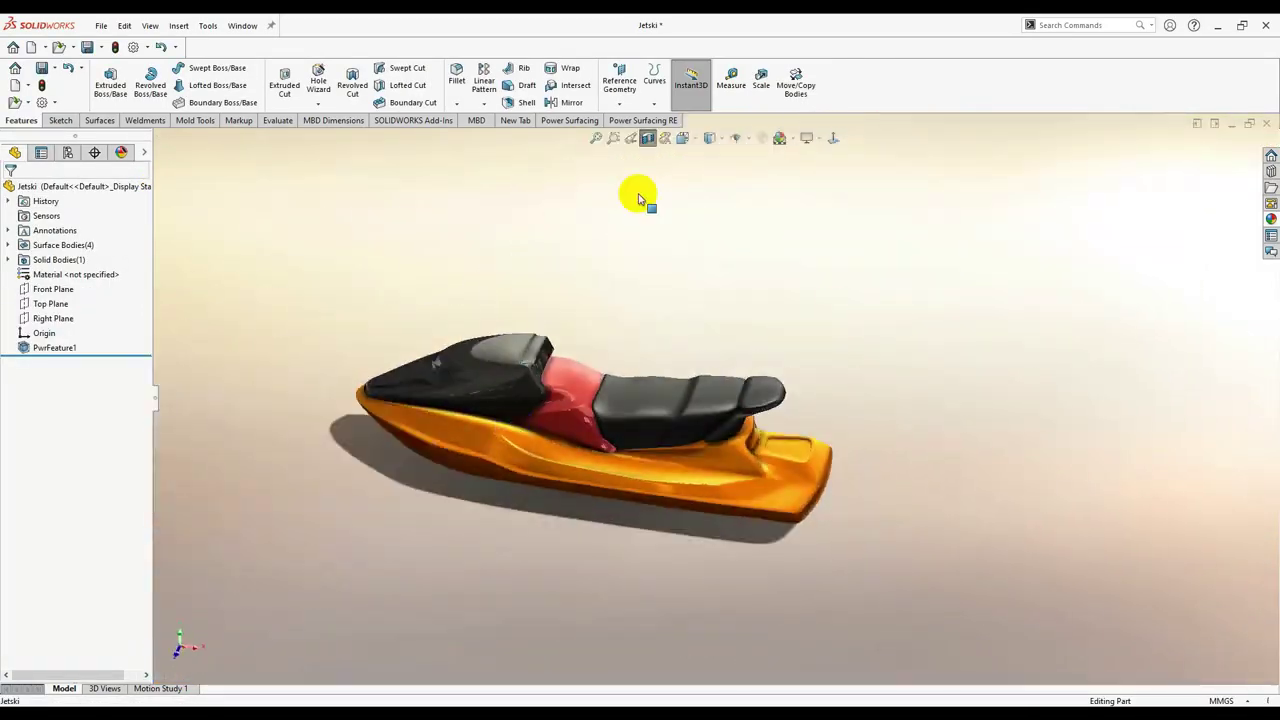
{"action": "middle_click_drag", "start_coordinate": [752, 464], "coordinate": [666, 403]}
{"action": "double_click", "coordinate": [750, 326]}
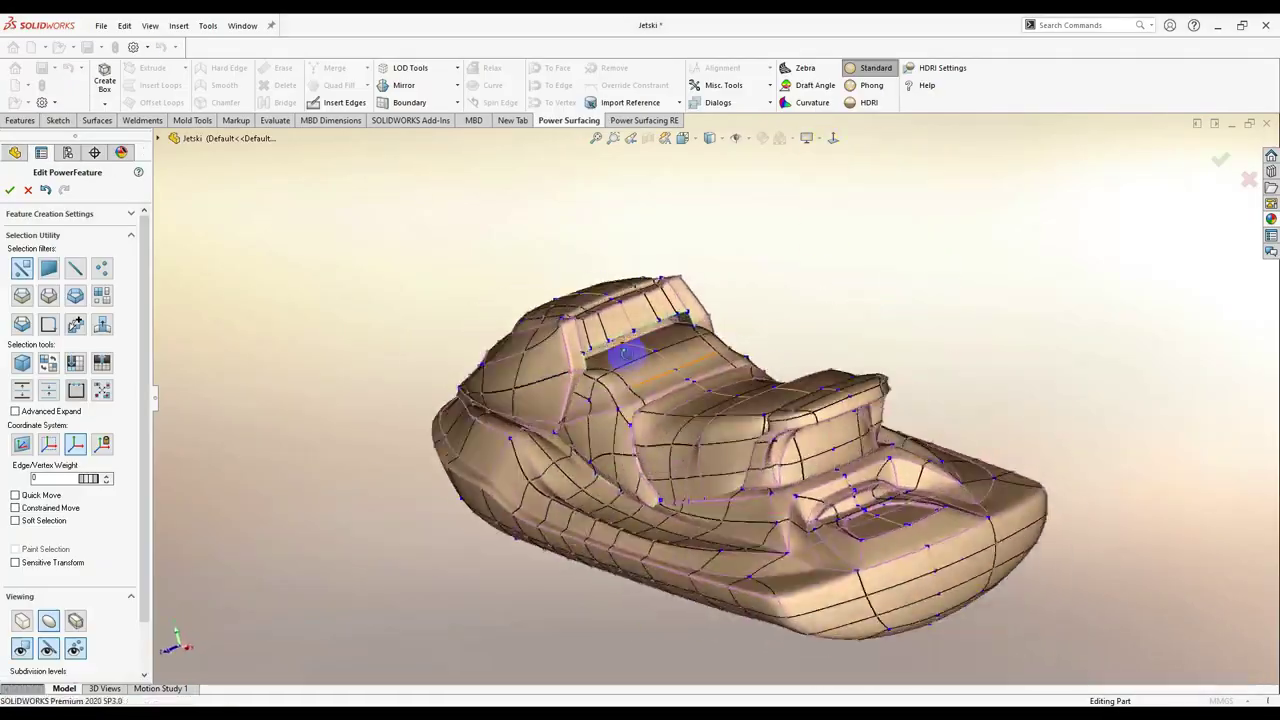
Select faces on the front of the jetski body.
{"action": "left_click", "coordinate": [625, 352]}
{"action": "scroll", "coordinate": [625, 352], "scroll_direction": "up", "scroll_amount": 5}
{"action": "mouse_move", "coordinate": [625, 352]}
{"action": "middle_mouse_down"}
{"action": "mouse_move", "coordinate": [909, 488]}
{"action": "mouse_move", "coordinate": [943, 457]}
{"action": "mouse_move", "coordinate": [811, 563]}
{"action": "mouse_move", "coordinate": [806, 488]}
{"action": "mouse_move", "coordinate": [766, 463]}
{"action": "mouse_move", "coordinate": [737, 363]}
{"action": "mouse_move", "coordinate": [780, 360]}
{"action": "mouse_move", "coordinate": [760, 476]}
{"action": "mouse_move", "coordinate": [909, 371]}
{"action": "mouse_move", "coordinate": [900, 286]}
{"action": "middle_mouse_up"}
{"action": "scroll", "coordinate": [760, 476], "scroll_direction": "down", "scroll_amount": 5}
{"action": "left_click", "coordinate": [971, 357]}
{"action": "mouse_move", "coordinate": [971, 357]}
{"action": "middle_mouse_down"}
{"action": "mouse_move", "coordinate": [945, 400]}
{"action": "mouse_move", "coordinate": [700, 300]}
{"action": "middle_mouse_up"}
Select matching cowling front edges, then narrow the selection to the front hood only.
{"action": "left_click", "coordinate": [22, 620]}
{"action": "scroll", "coordinate": [865, 350], "scroll_direction": "up", "scroll_amount": 3}
{"action": "left_click", "coordinate": [865, 350]}
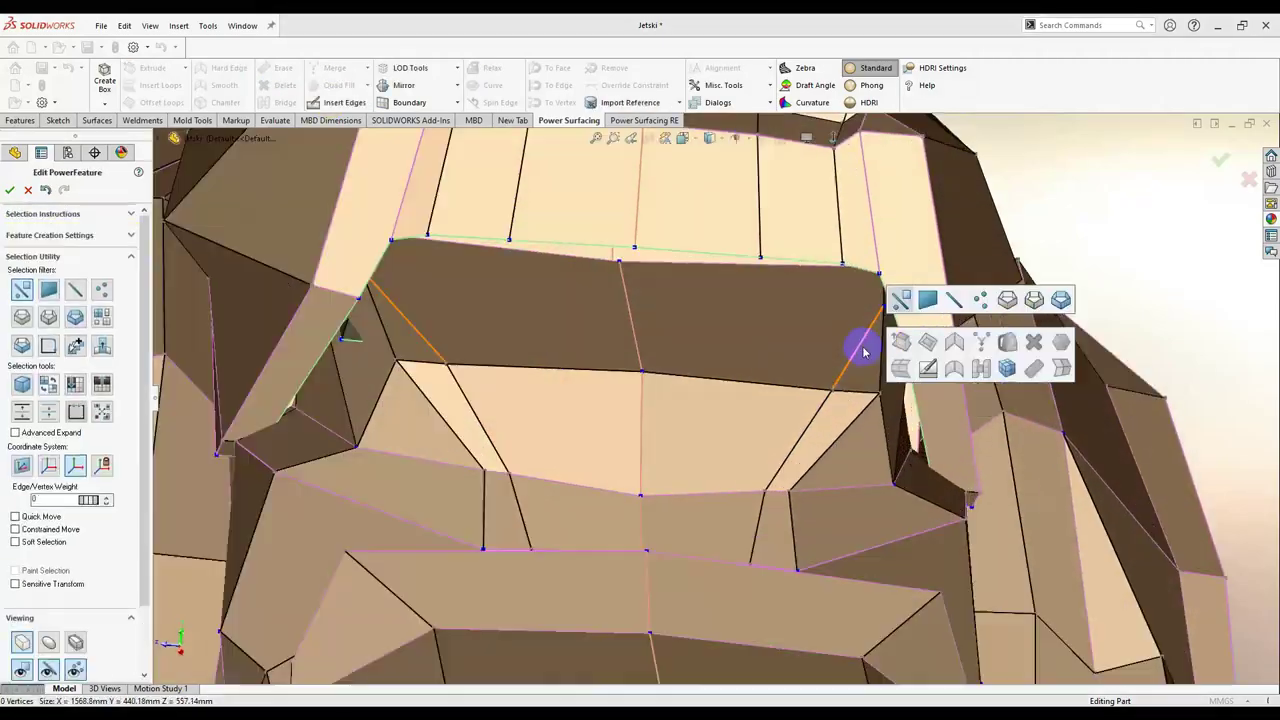
{"action": "scroll", "coordinate": [586, 320], "scroll_direction": "up", "scroll_amount": 3}
{"action": "scroll", "coordinate": [666, 457], "scroll_direction": "down", "scroll_amount": 5}
{"action": "mouse_move", "coordinate": [666, 457]}
{"action": "middle_mouse_down"}
{"action": "mouse_move", "coordinate": [669, 389]}
{"action": "mouse_move", "coordinate": [355, 370]}
{"action": "middle_mouse_up"}
{"action": "scroll", "coordinate": [355, 370], "scroll_direction": "down", "scroll_amount": 3}
{"action": "middle_click_drag", "start_coordinate": [752, 240], "coordinate": [958, 341]}
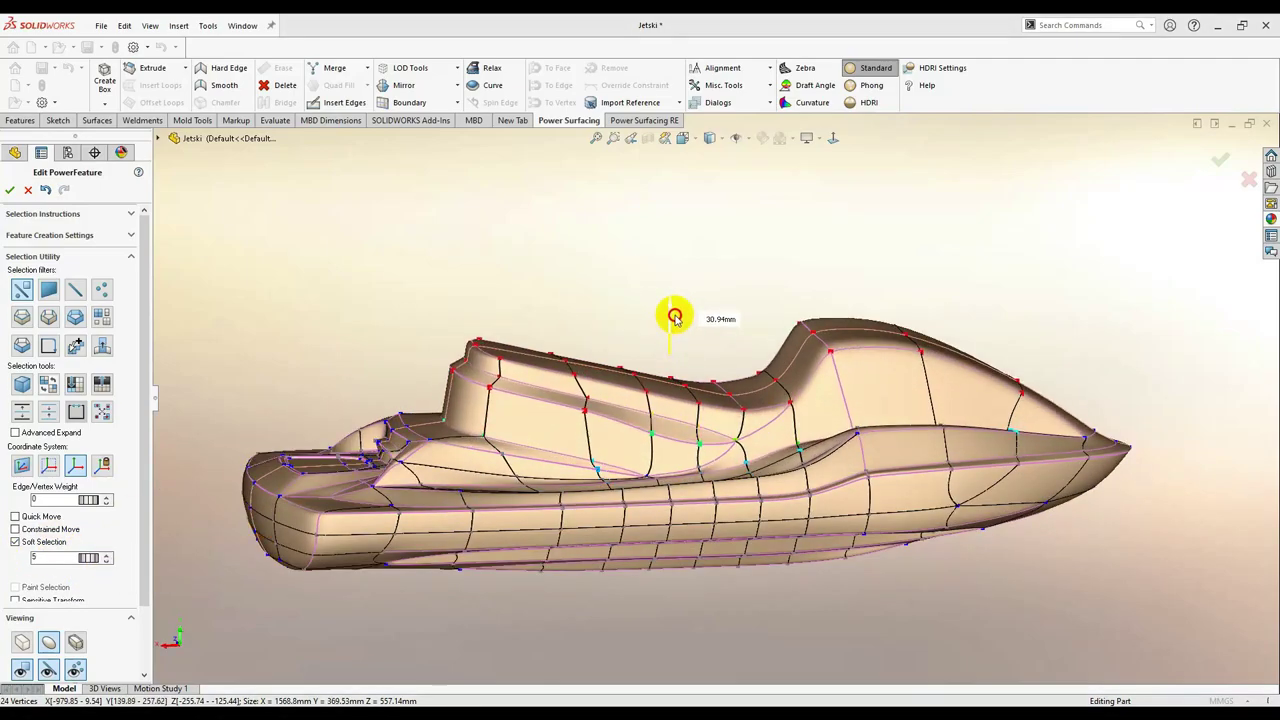
{"action": "left_click", "coordinate": [1017, 323]}
{"action": "scroll", "coordinate": [891, 404], "scroll_direction": "up", "scroll_amount": 2}
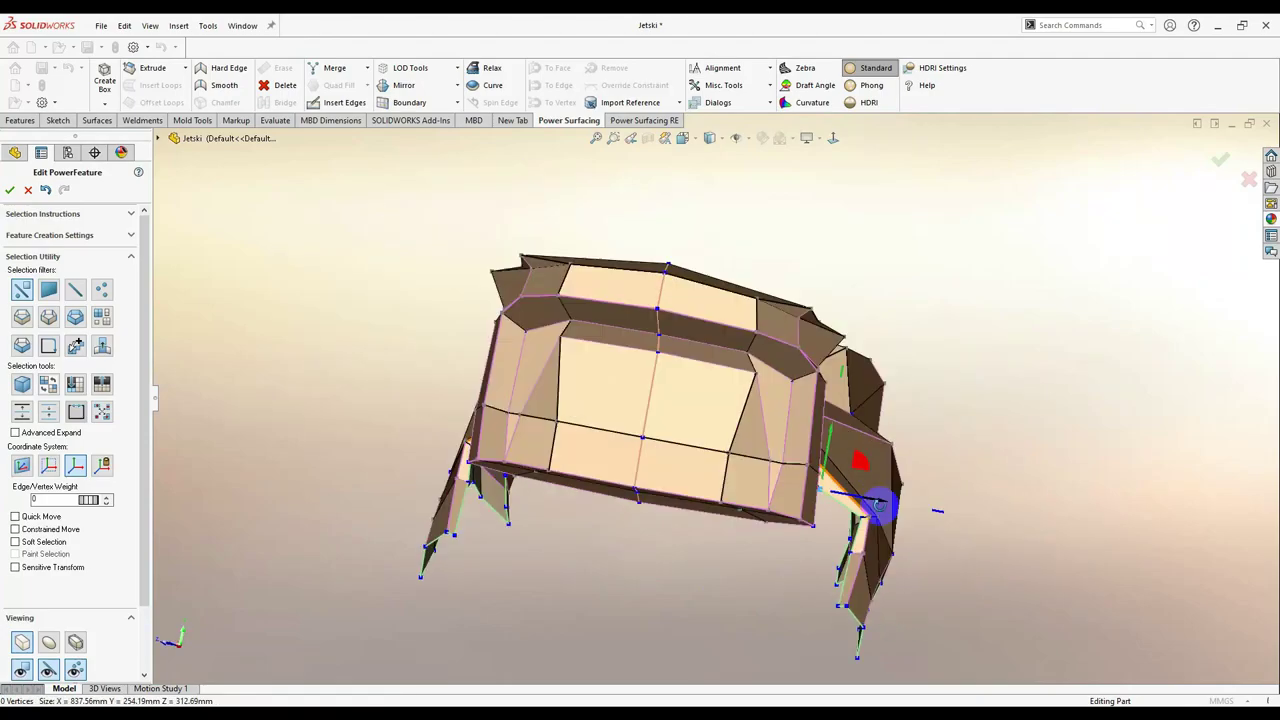
Orbit to a side view of the console recess in front of the seat.
{"action": "scroll", "coordinate": [808, 530], "scroll_direction": "down", "scroll_amount": 3}
{"action": "scroll", "coordinate": [743, 413], "scroll_direction": "up", "scroll_amount": 3}
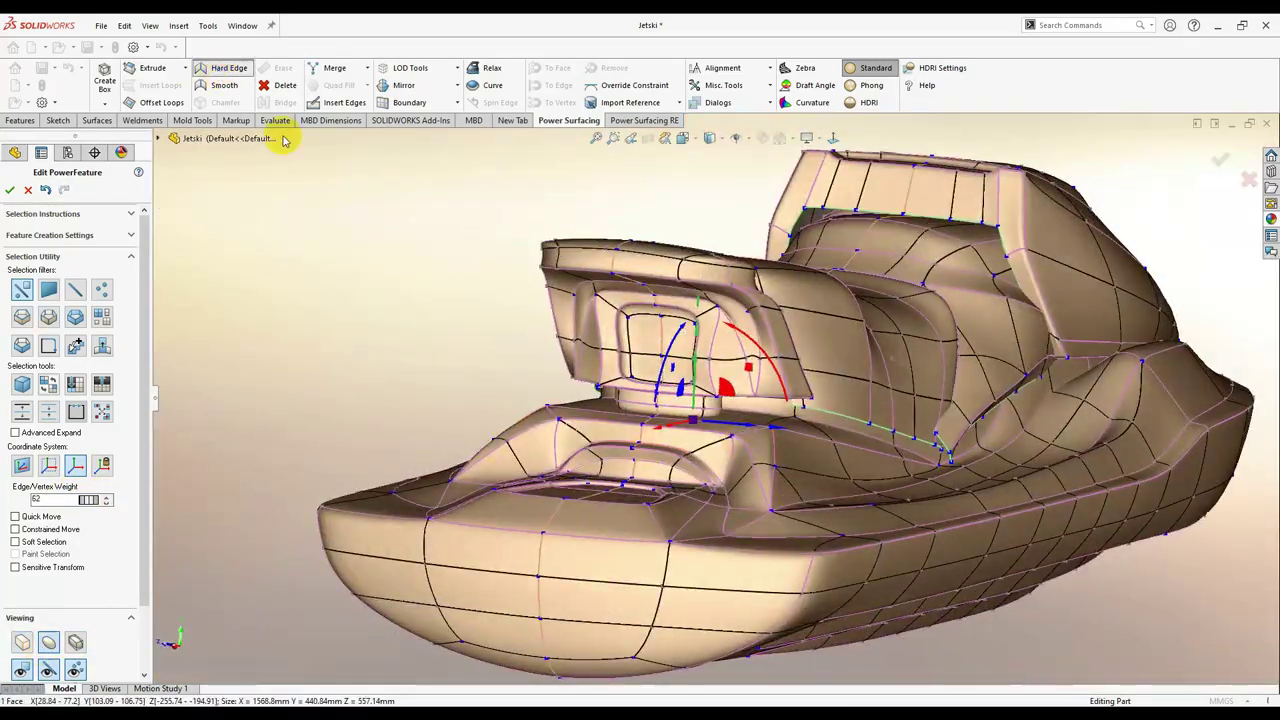
{"action": "middle_click_drag", "start_coordinate": [658, 472], "coordinate": [738, 362]}
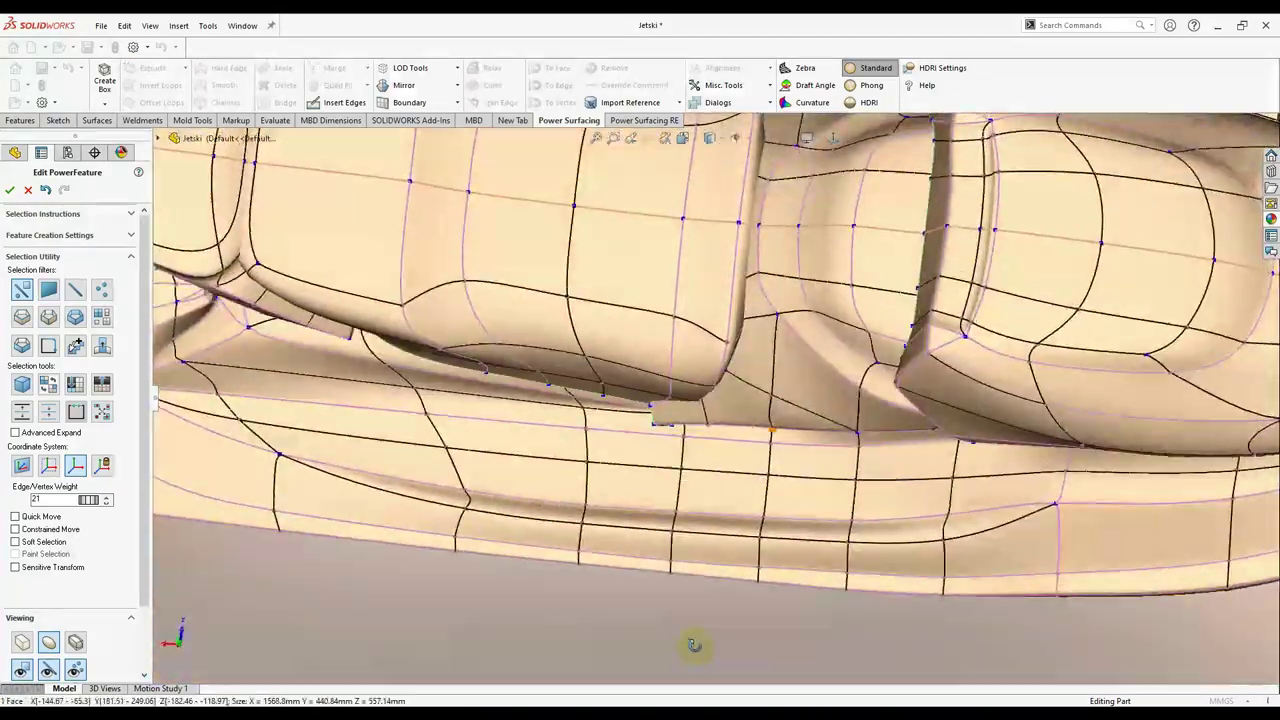
Switch to the faceted Box cage display and select a face on the cage.
{"action": "left_click", "coordinate": [48, 643]}
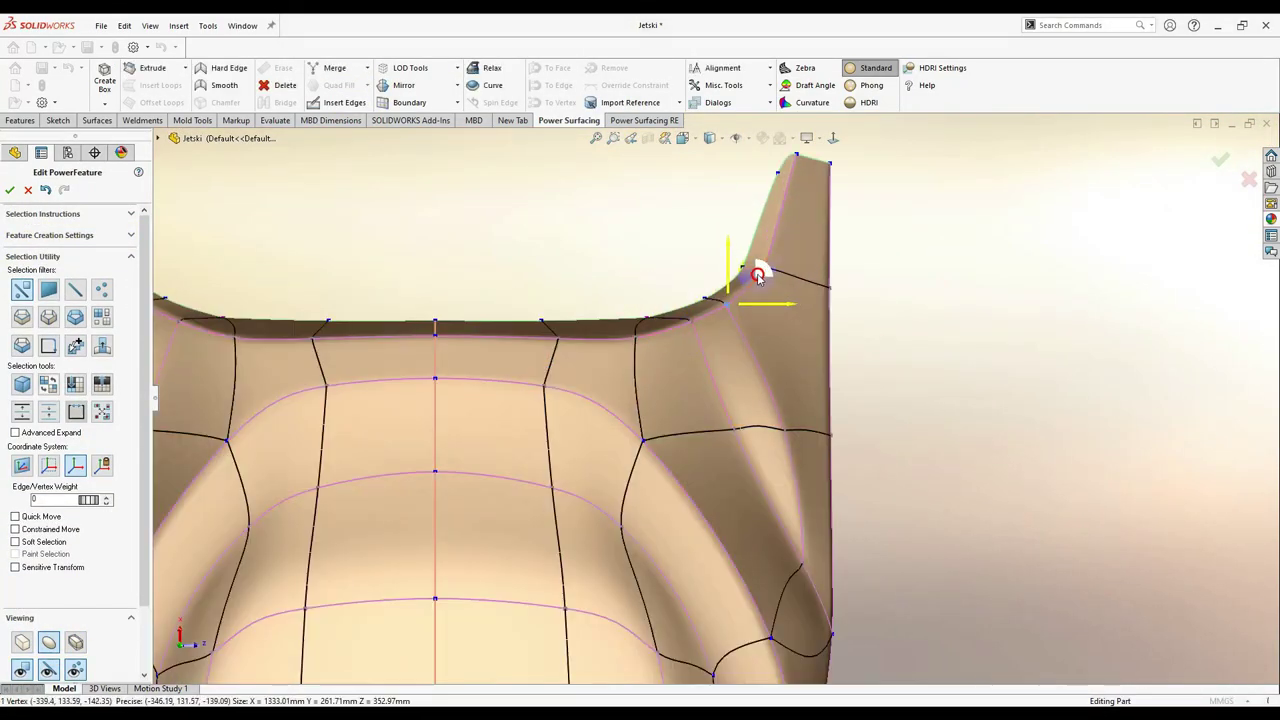
{"action": "left_click", "coordinate": [673, 483]}
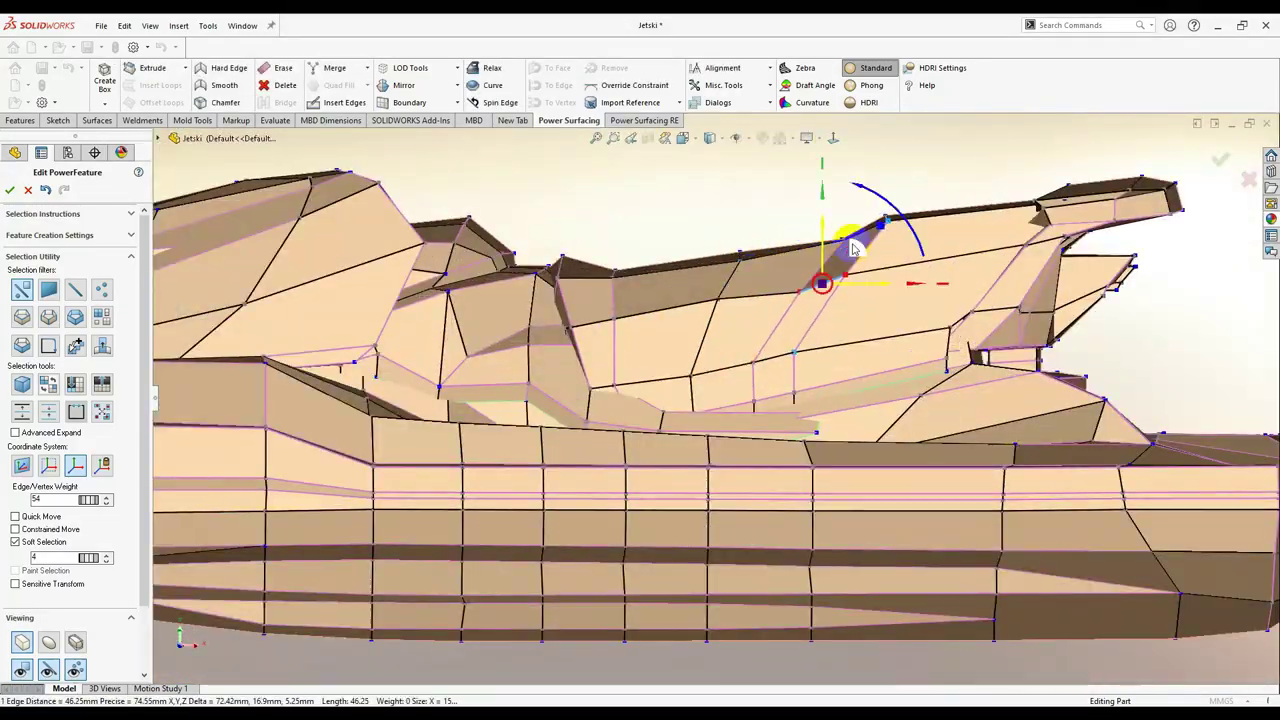
Orbit to a three-quarter view and turn on Soft Selection for vertex moves.
{"action": "middle_click_drag", "start_coordinate": [853, 248], "coordinate": [743, 475]}
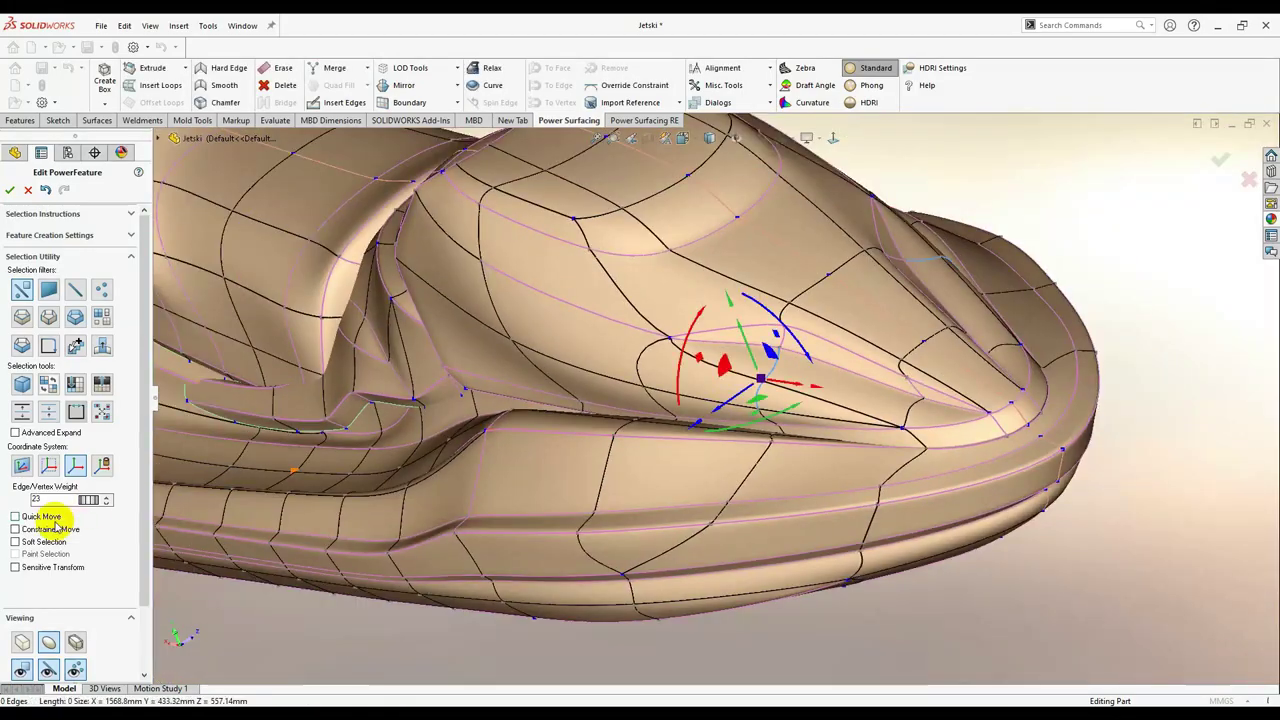
{"action": "left_click", "coordinate": [15, 541]}
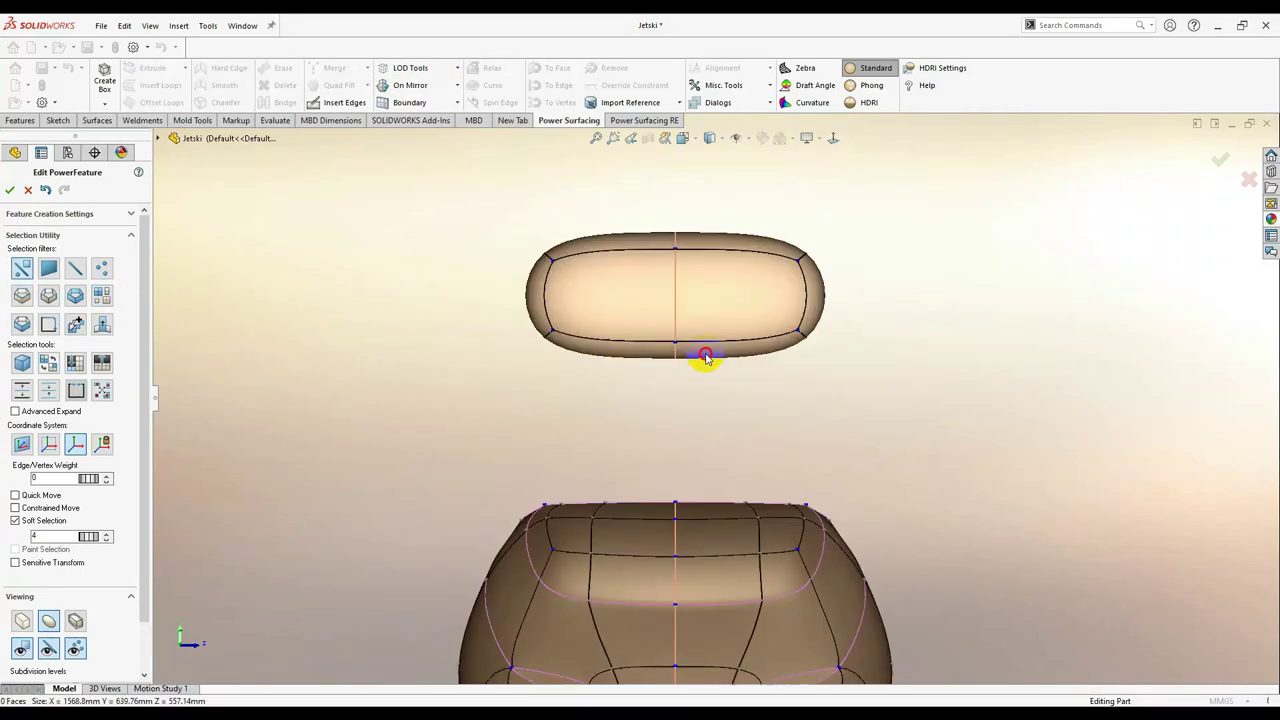
Select a loop on the handlebar pod and bring up the mirror symmetry settings.
{"action": "mouse_move", "coordinate": [727, 416]}
{"action": "middle_mouse_down"}
{"action": "mouse_move", "coordinate": [814, 380]}
{"action": "mouse_move", "coordinate": [484, 500]}
{"action": "middle_mouse_up"}
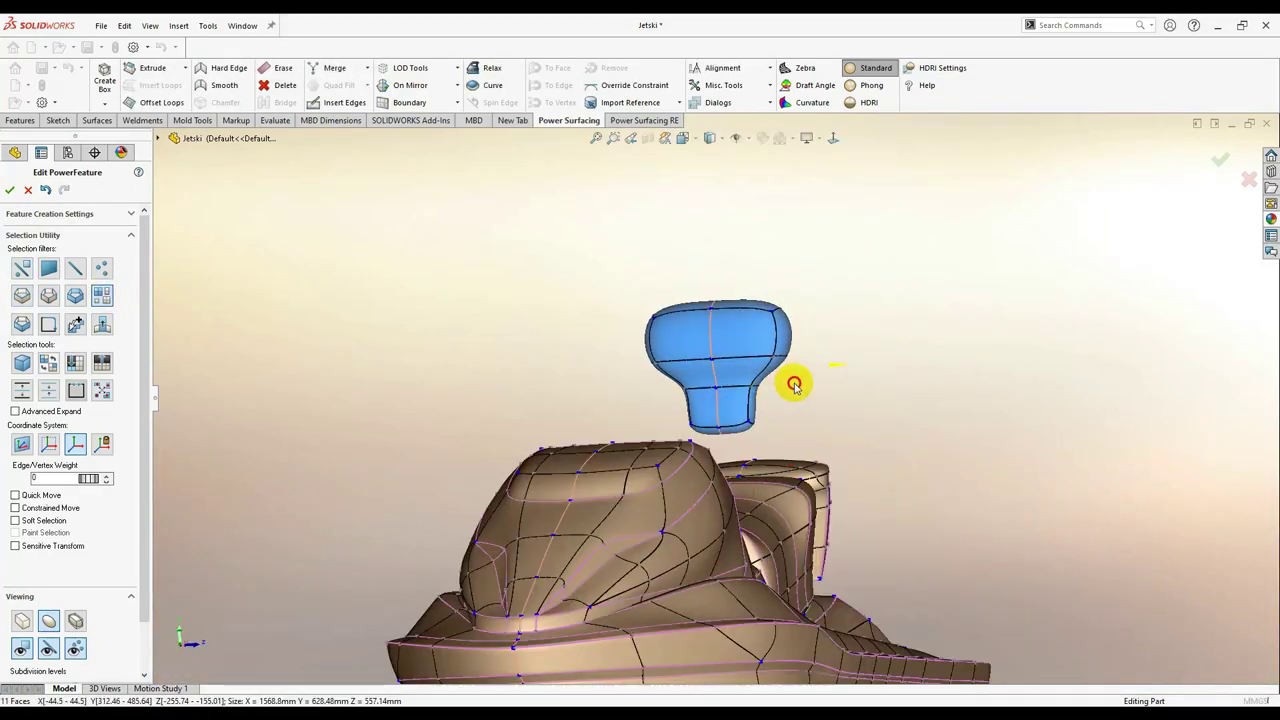
{"action": "middle_click_drag", "start_coordinate": [539, 368], "coordinate": [701, 372]}
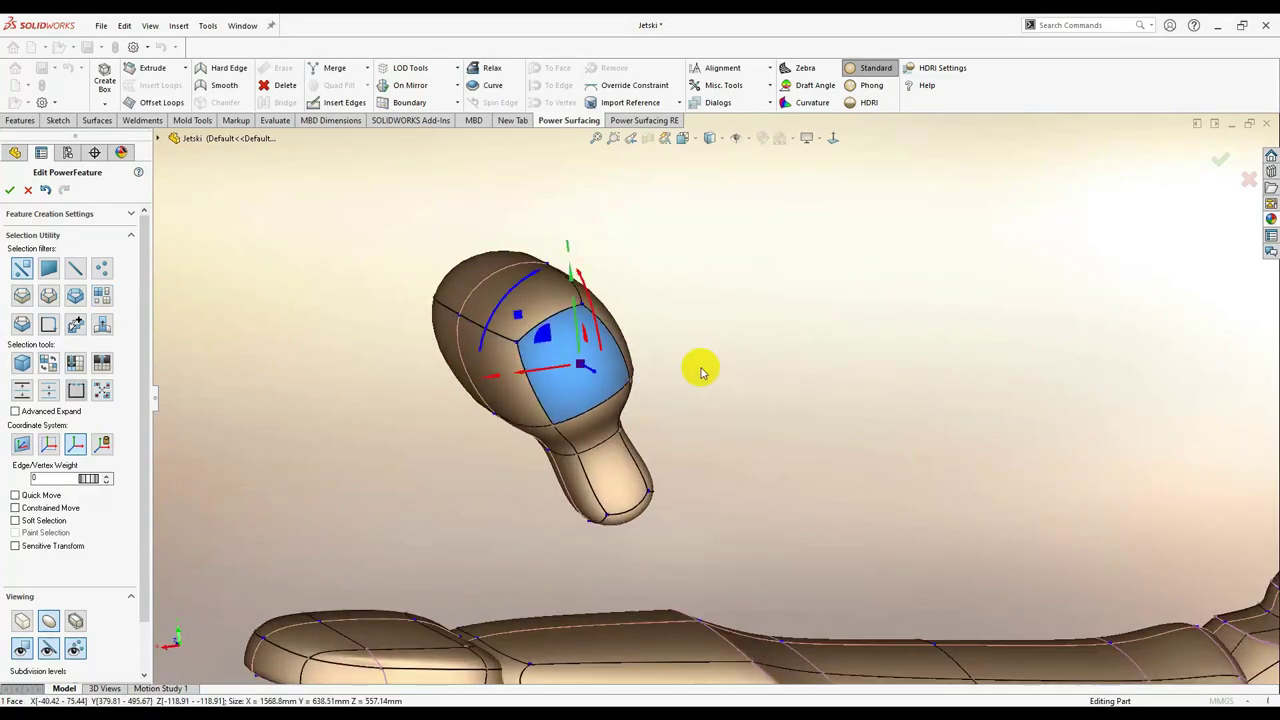
{"action": "left_click", "coordinate": [774, 416]}
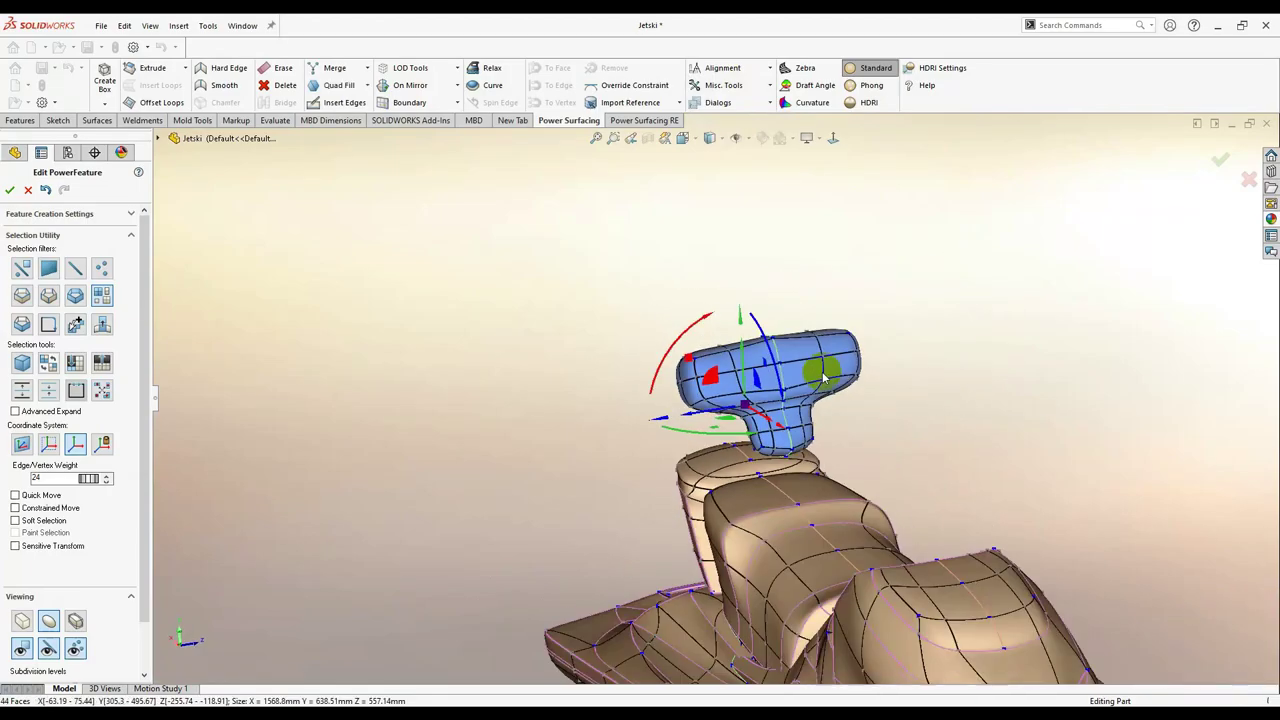
{"action": "left_click", "coordinate": [684, 139]}
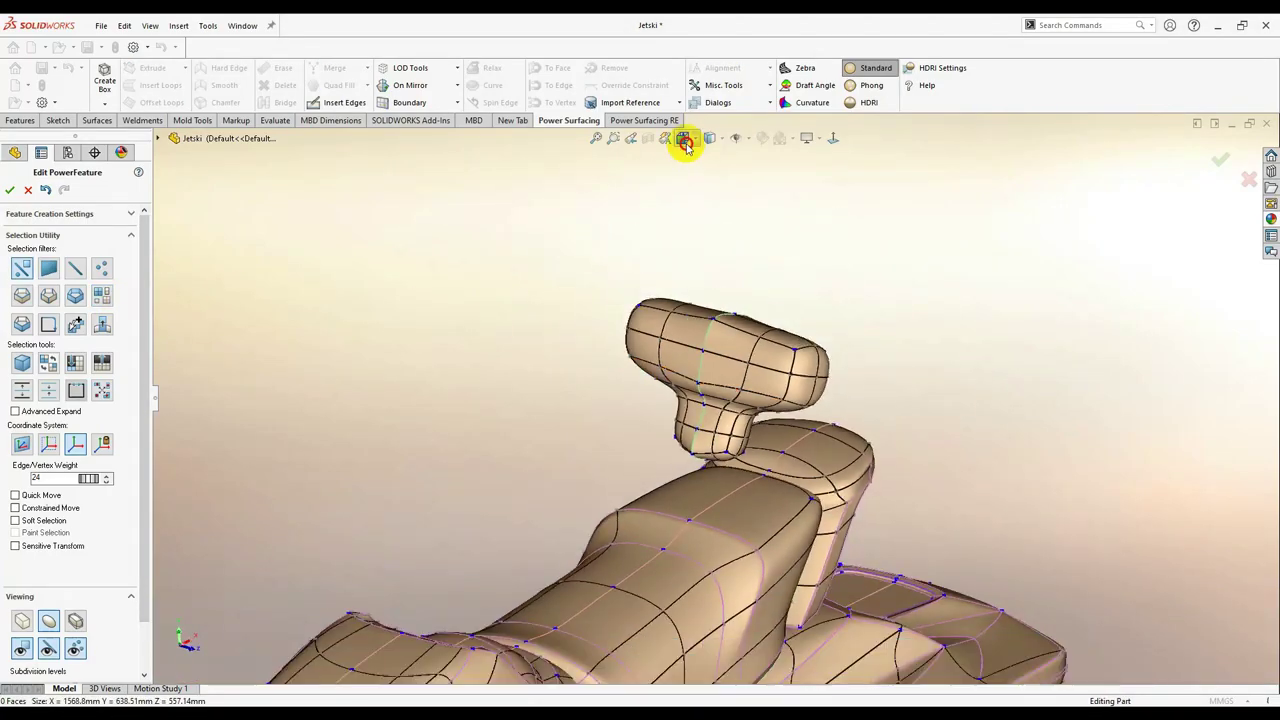
{"action": "left_click", "coordinate": [455, 88]}
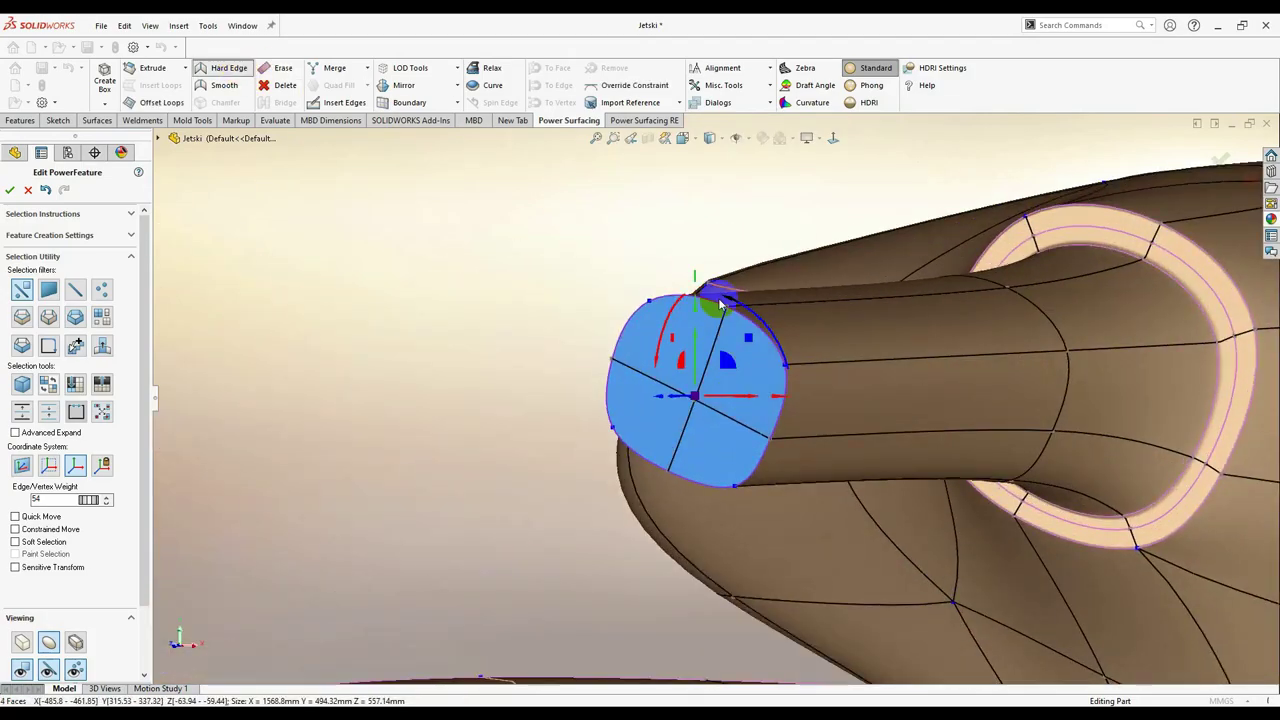
Crease the grip end faces, reshape the pod cage loops, and switch to matte Phong shading.
{"action": "left_click", "coordinate": [230, 64]}
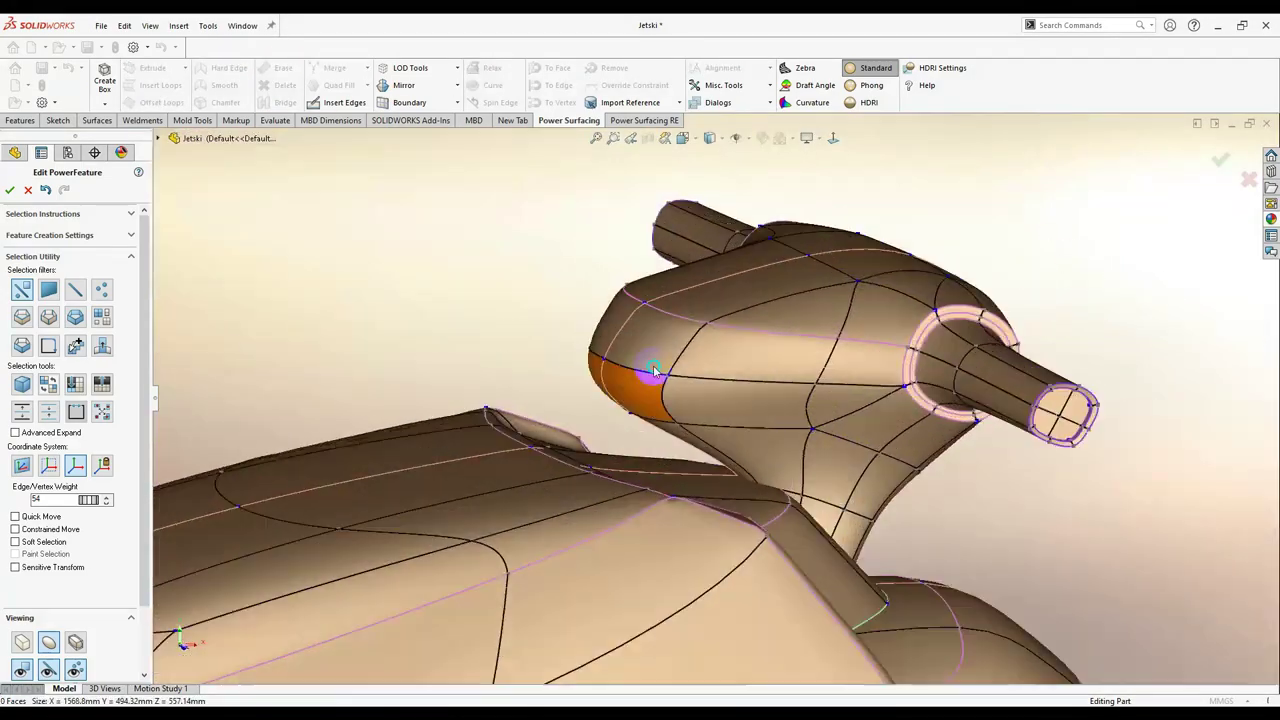
{"action": "left_click", "coordinate": [563, 418]}
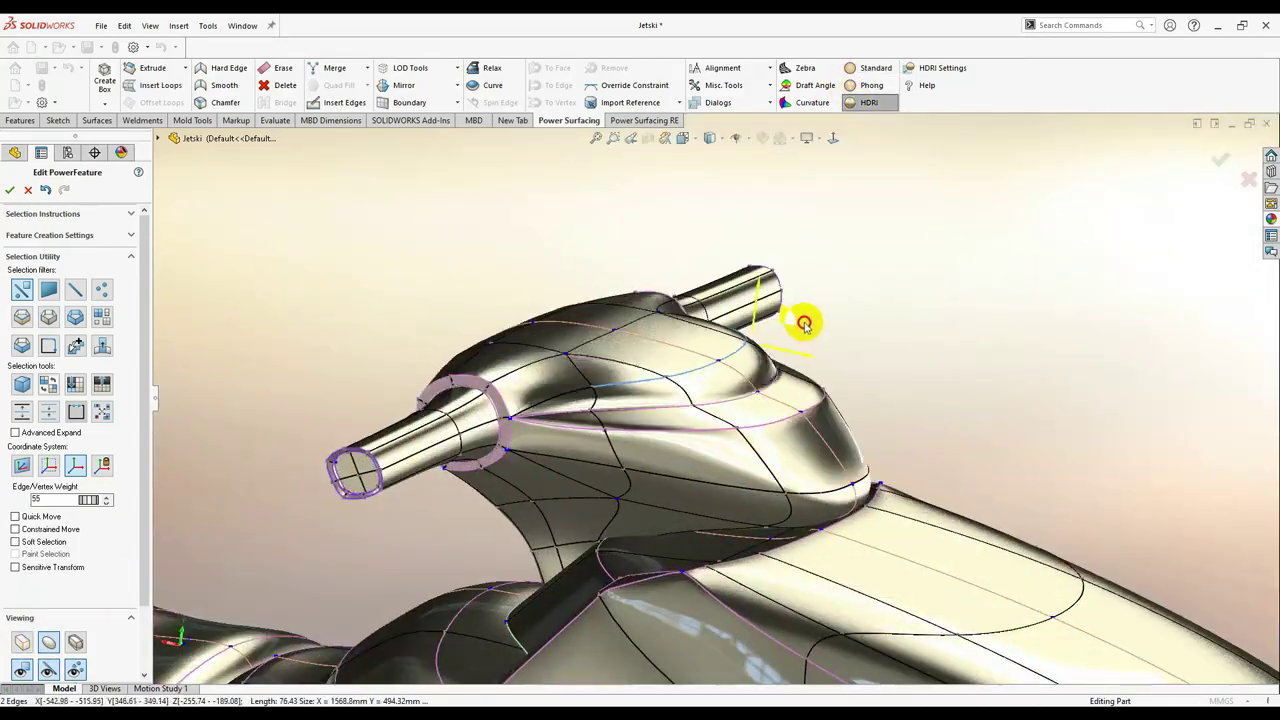
{"action": "mouse_move", "coordinate": [805, 323]}
{"action": "middle_mouse_down"}
{"action": "mouse_move", "coordinate": [657, 471]}
{"action": "mouse_move", "coordinate": [737, 330]}
{"action": "middle_mouse_up"}
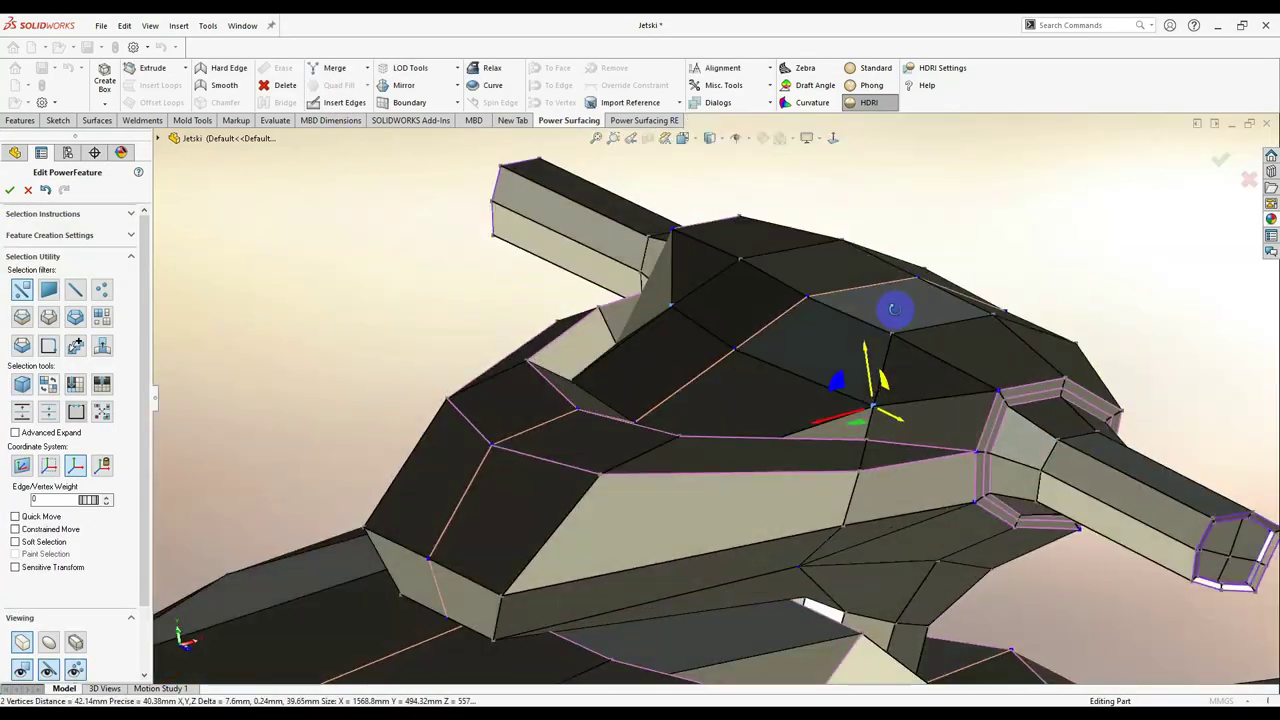
{"action": "middle_click_drag", "start_coordinate": [893, 309], "coordinate": [700, 350]}
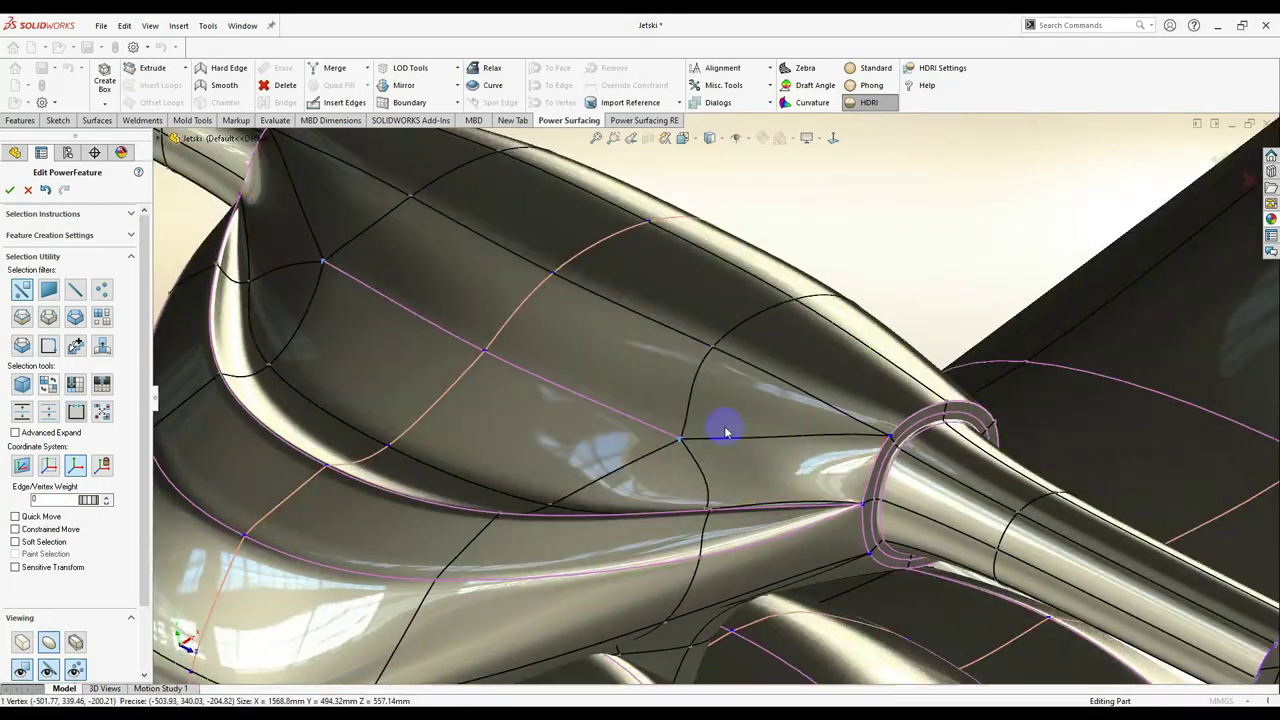
{"action": "middle_click_drag", "start_coordinate": [726, 432], "coordinate": [678, 386]}
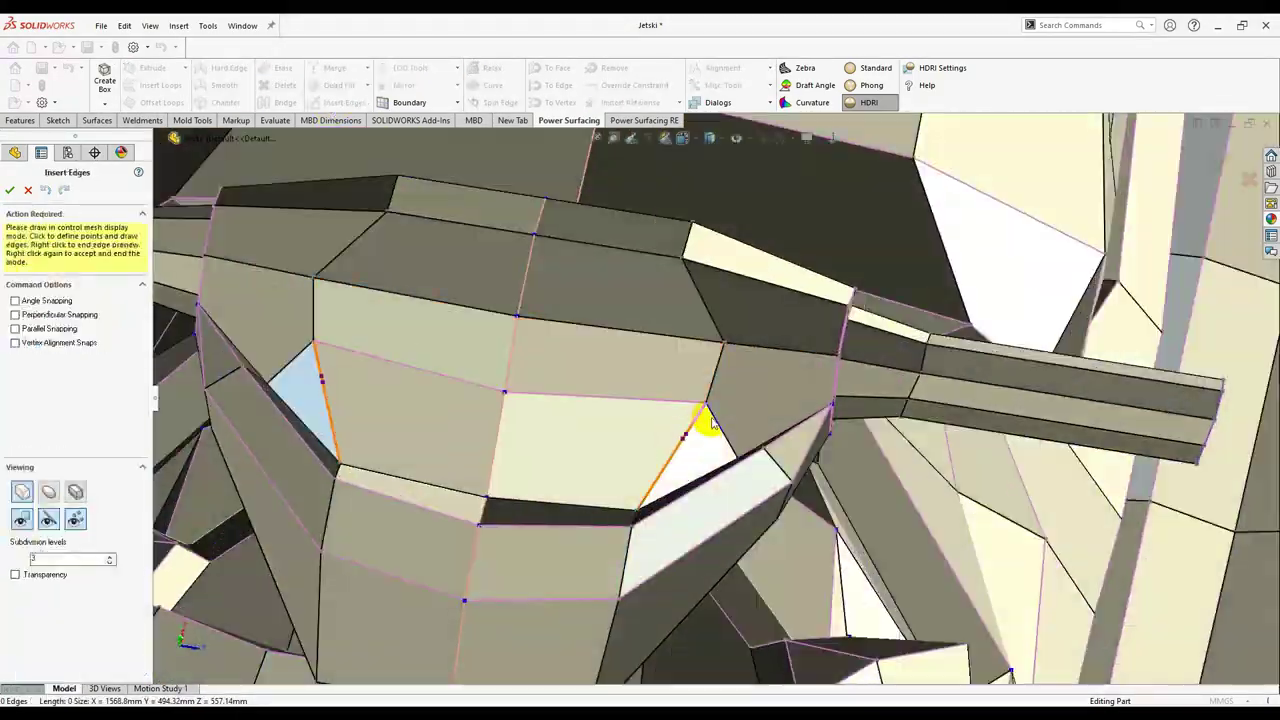
{"action": "middle_click_drag", "start_coordinate": [712, 422], "coordinate": [711, 386]}
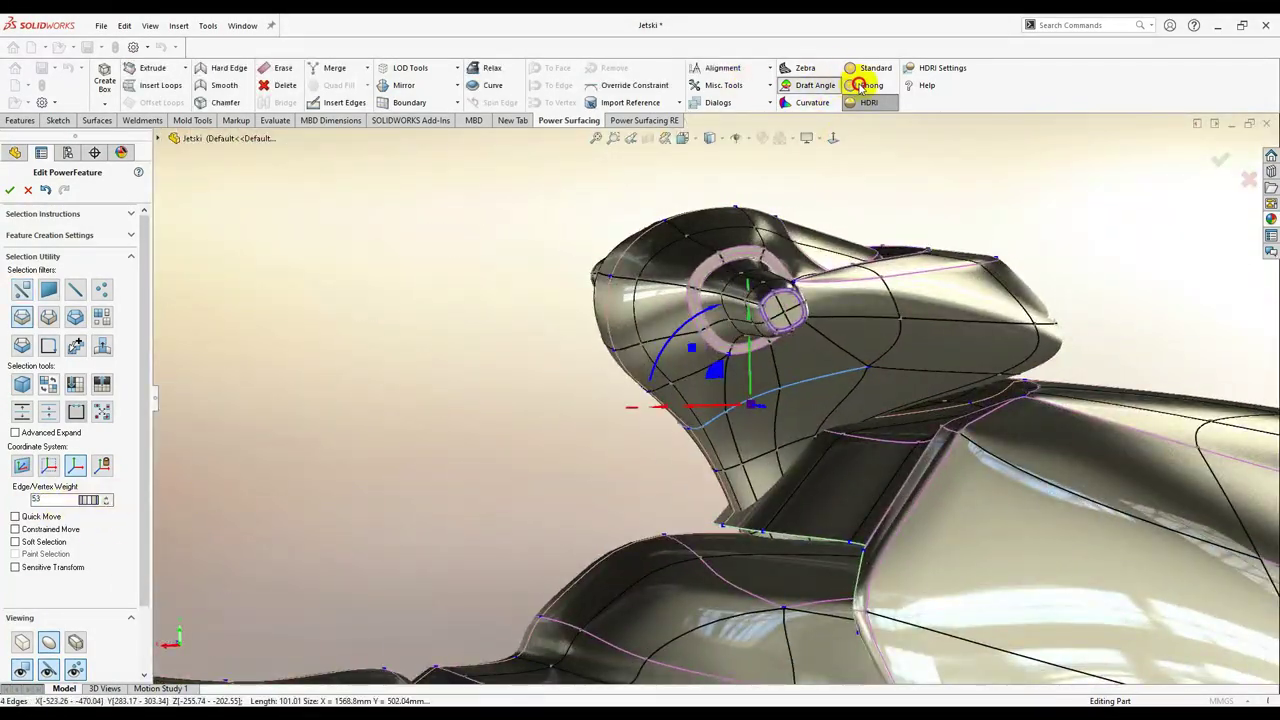
{"action": "left_click", "coordinate": [860, 86]}
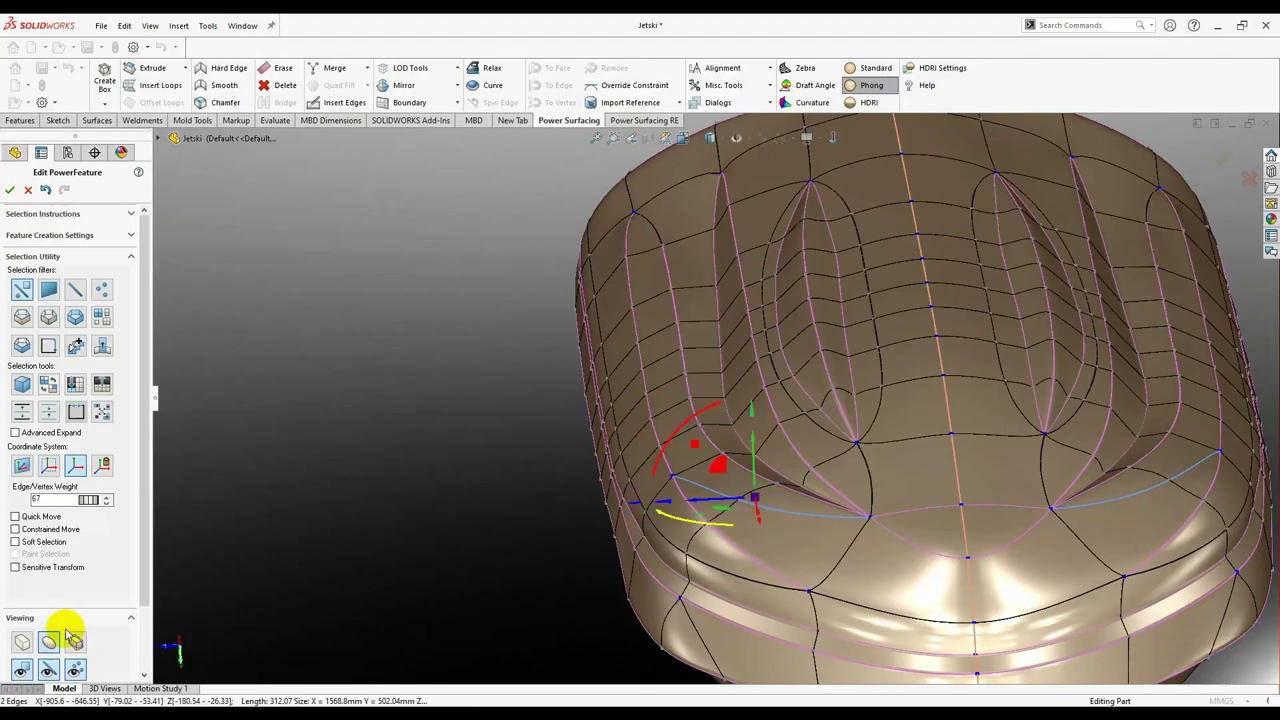
Show the seat cage, pick a seat-edge vertex, and edit its edge weight value.
{"action": "left_click", "coordinate": [52, 641]}
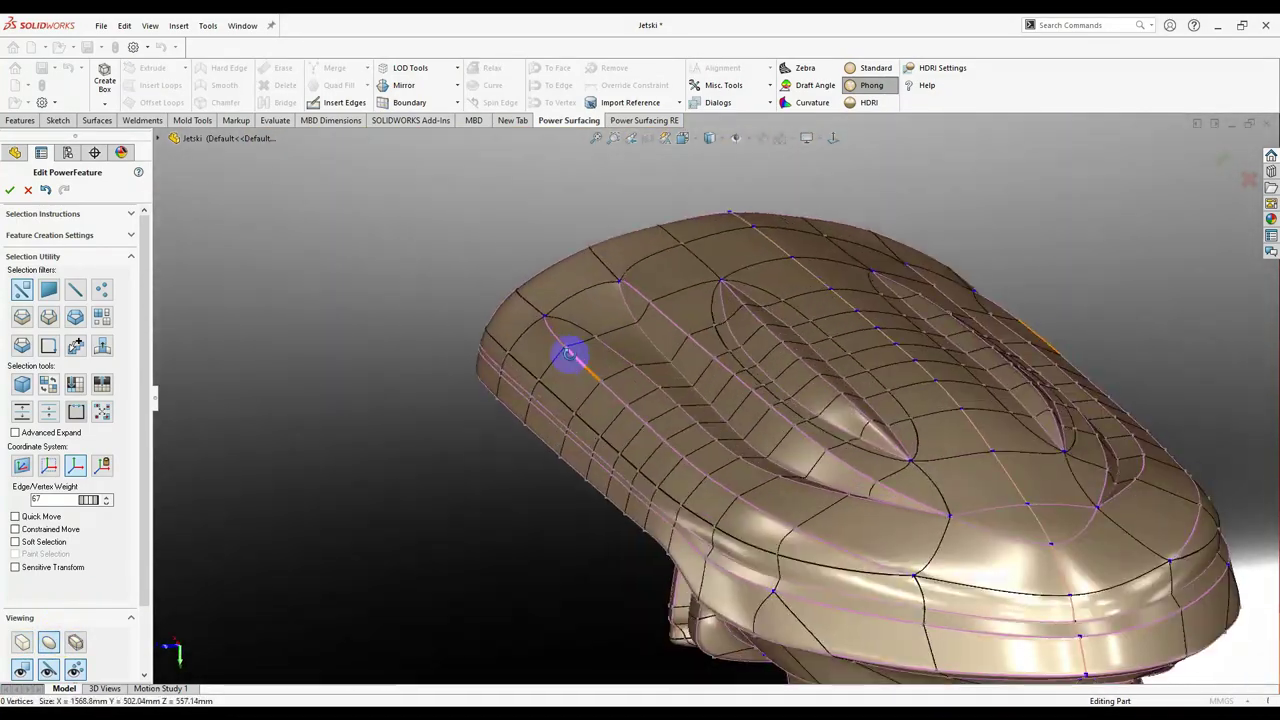
{"action": "left_click", "coordinate": [497, 316]}
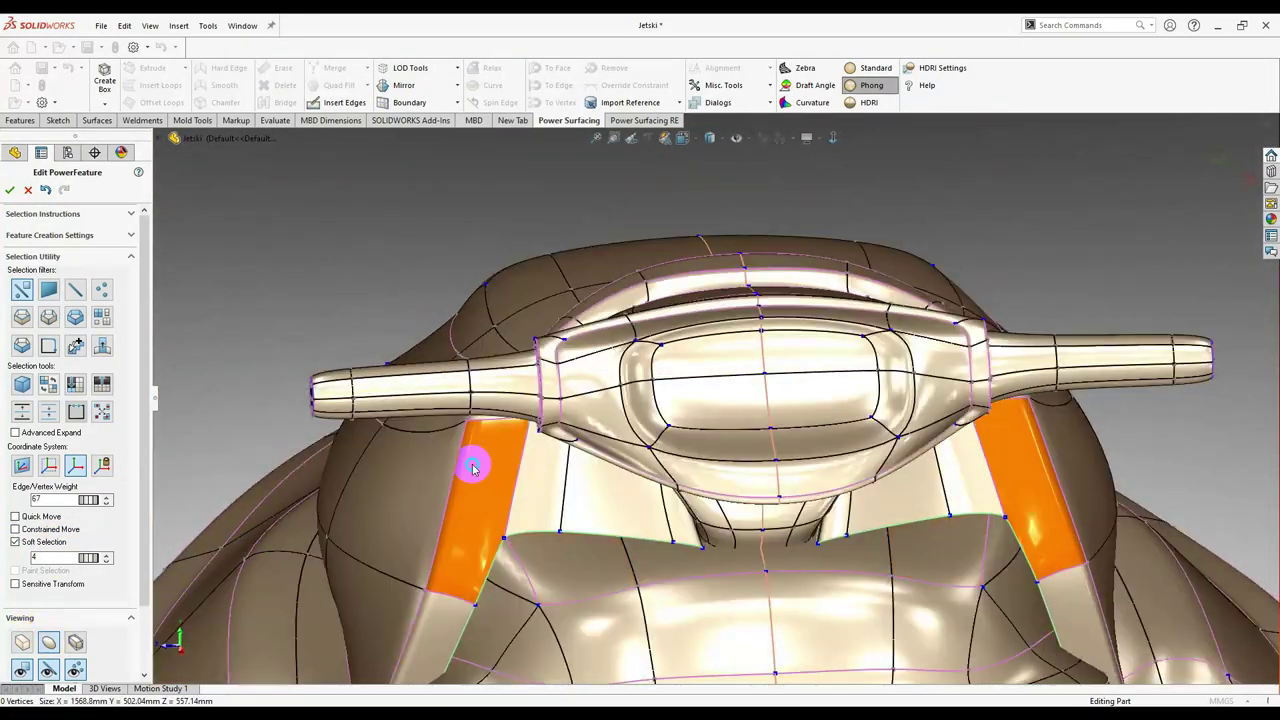
{"action": "left_click", "coordinate": [53, 503]}
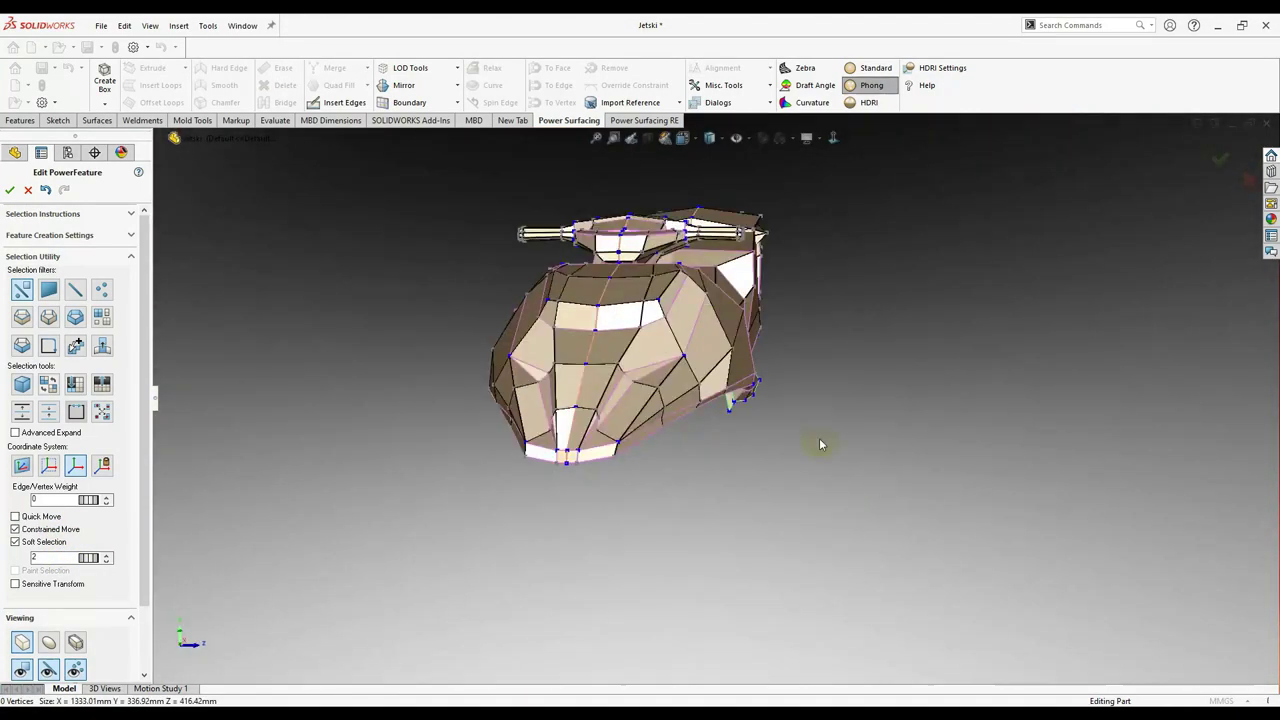
Add edges to the hull cage and crease the hull nose edge with weight 33.
{"action": "left_click", "coordinate": [355, 110]}
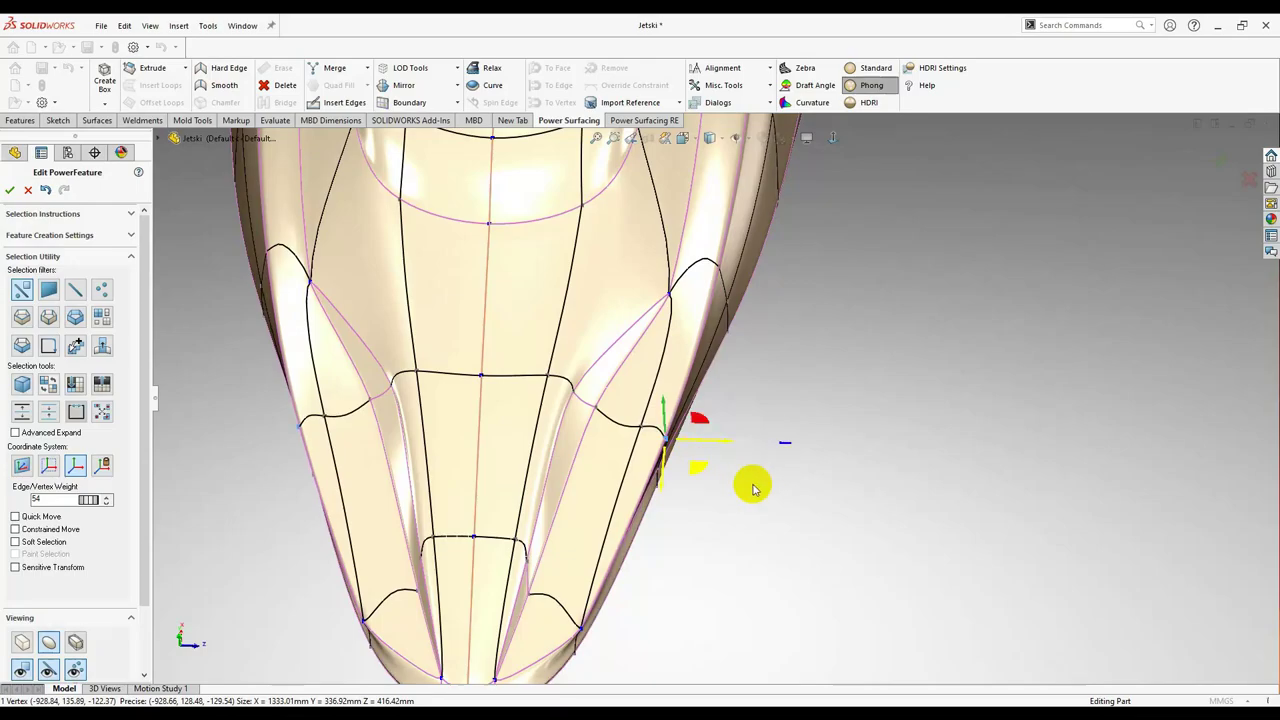
{"action": "middle_click_drag", "start_coordinate": [753, 488], "coordinate": [773, 360]}
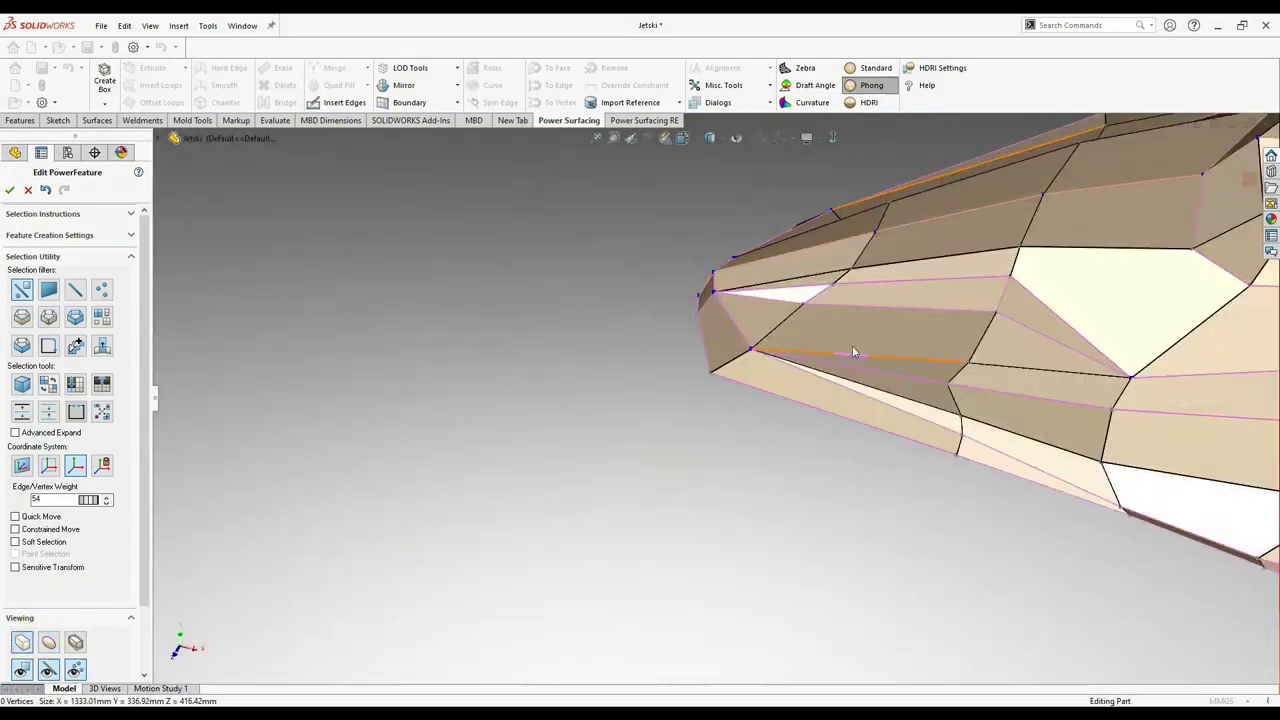
{"action": "left_click", "coordinate": [939, 397]}
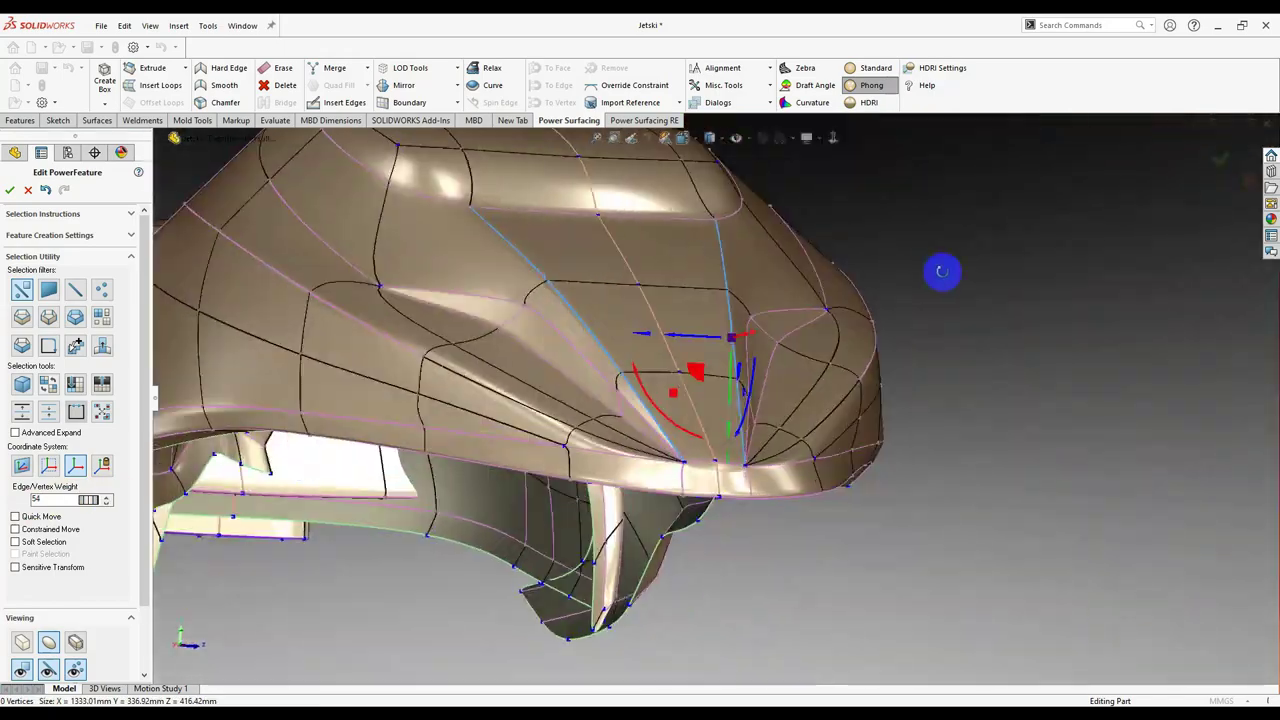
{"action": "left_click", "coordinate": [89, 499]}
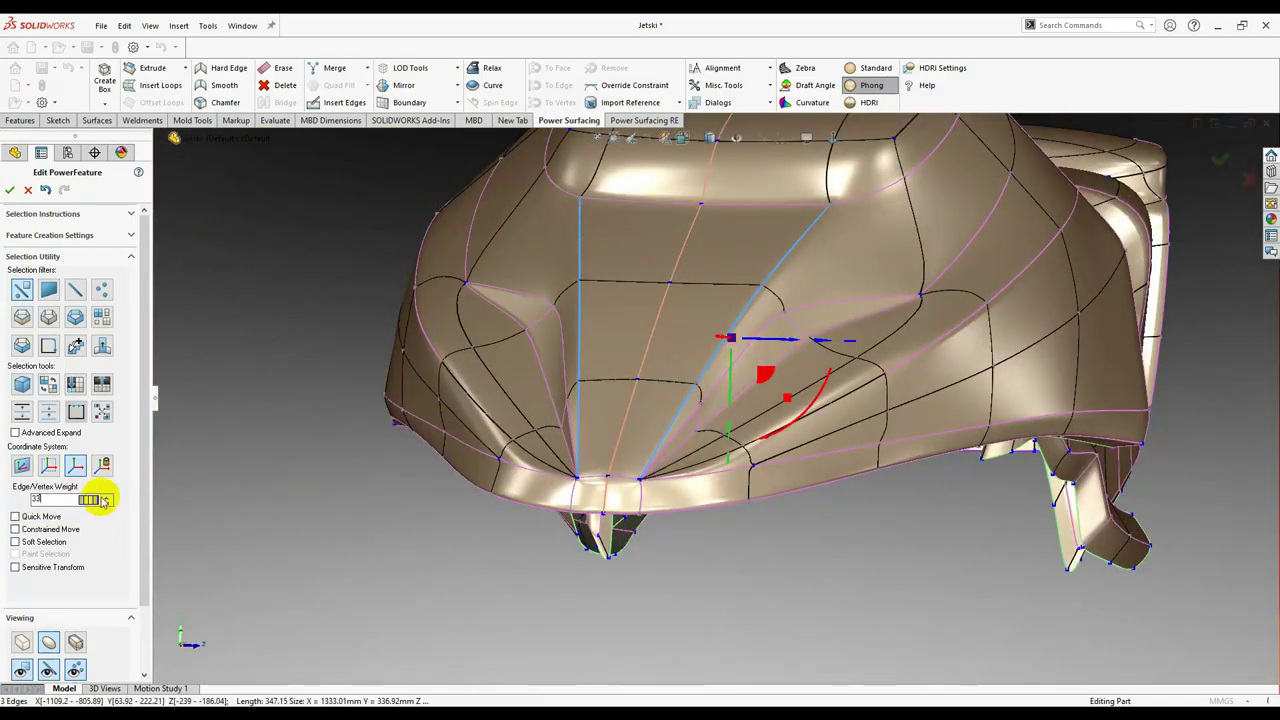
{"action": "middle_click_drag", "start_coordinate": [788, 514], "coordinate": [801, 474]}
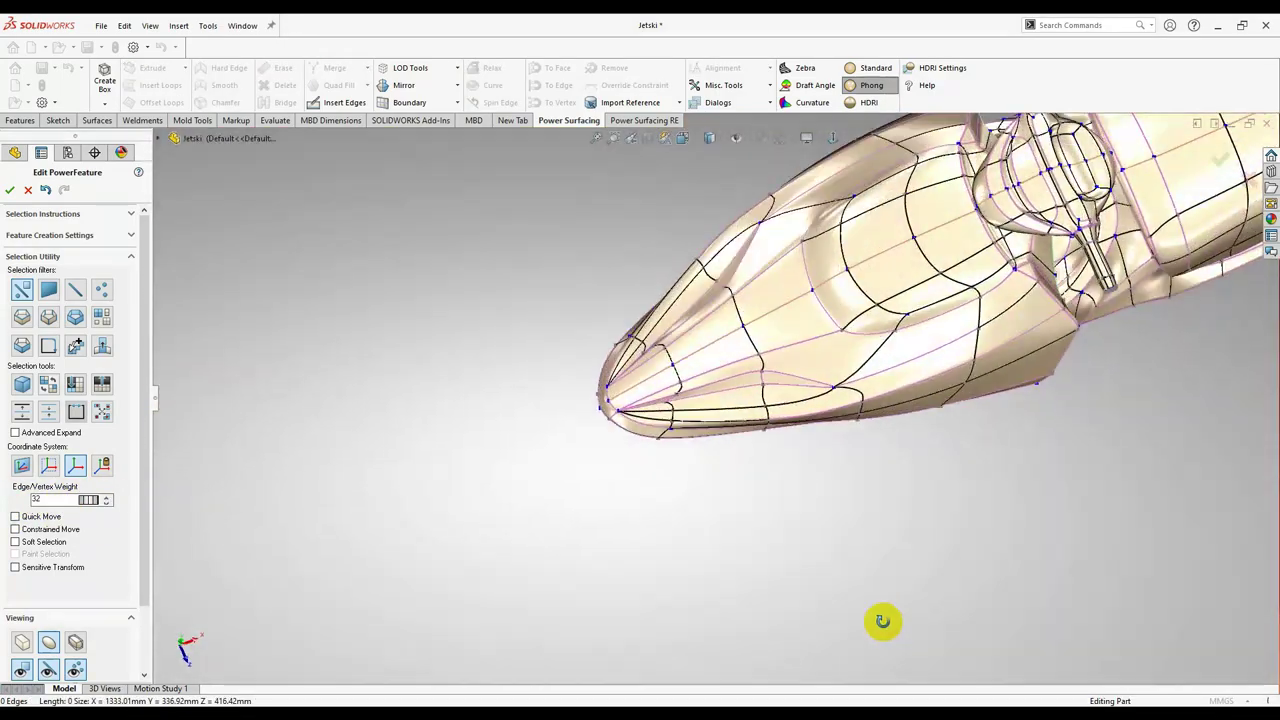
{"action": "scroll", "coordinate": [726, 387], "scroll_direction": "down", "scroll_amount": 5}
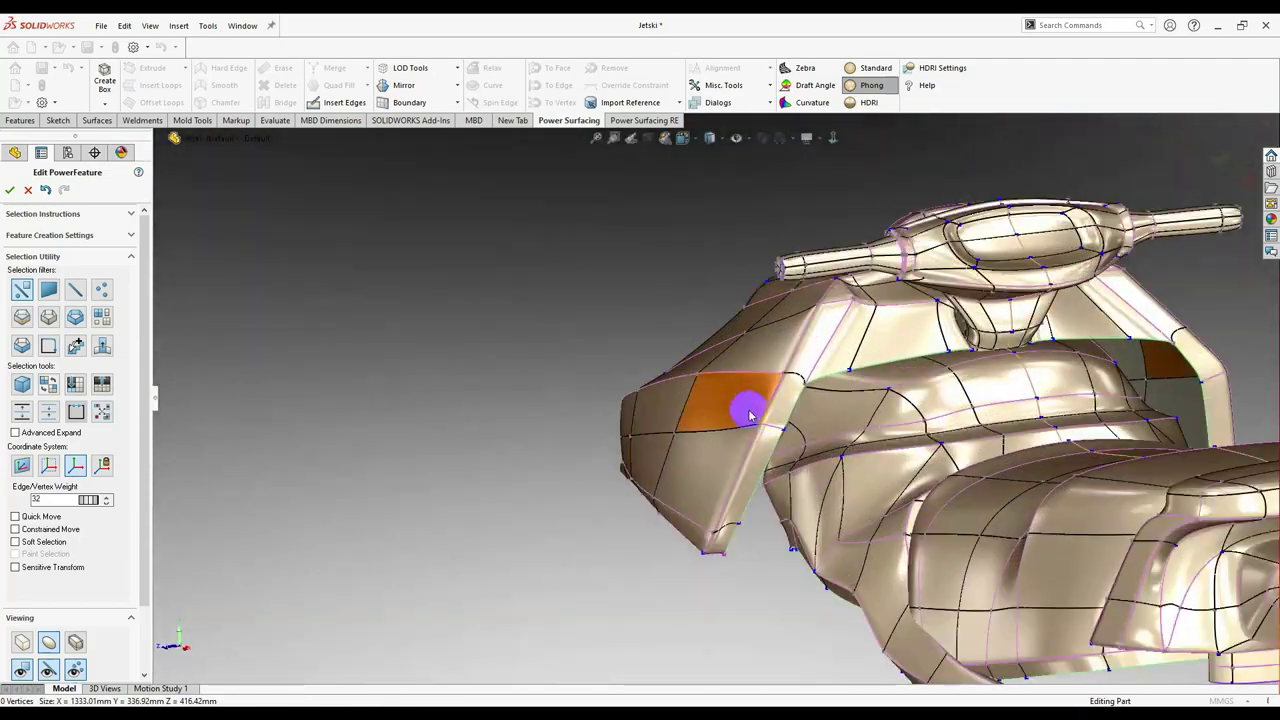
{"action": "scroll", "coordinate": [743, 409], "scroll_direction": "down", "scroll_amount": 5}
Select the rear upper-body edge and vertices on the hull side and underside.
{"action": "left_click", "coordinate": [600, 368]}
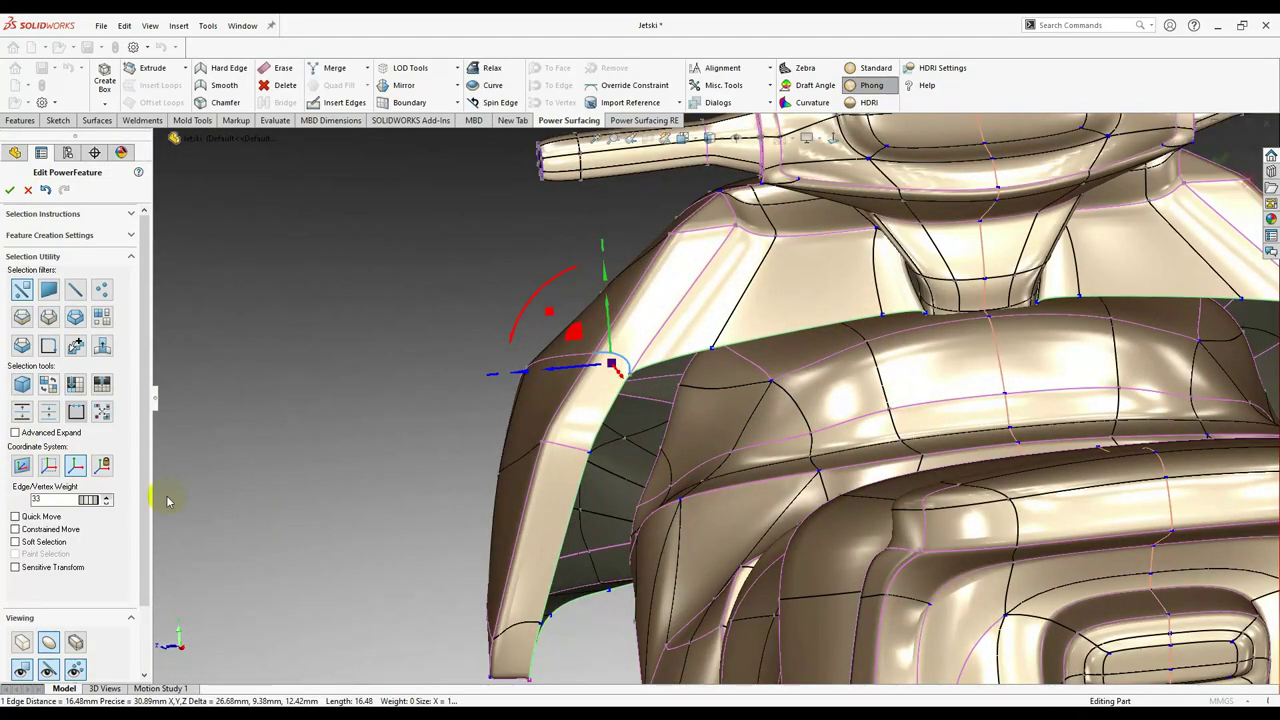
{"action": "scroll", "coordinate": [651, 366], "scroll_direction": "up", "scroll_amount": 2}
{"action": "scroll", "coordinate": [606, 580], "scroll_direction": "down", "scroll_amount": 4}
{"action": "mouse_move", "coordinate": [606, 580]}
{"action": "middle_mouse_down"}
{"action": "mouse_move", "coordinate": [514, 620]}
{"action": "mouse_move", "coordinate": [543, 551]}
{"action": "middle_mouse_up"}
{"action": "left_click", "coordinate": [557, 598]}
{"action": "scroll", "coordinate": [557, 598], "scroll_direction": "up", "scroll_amount": 3}
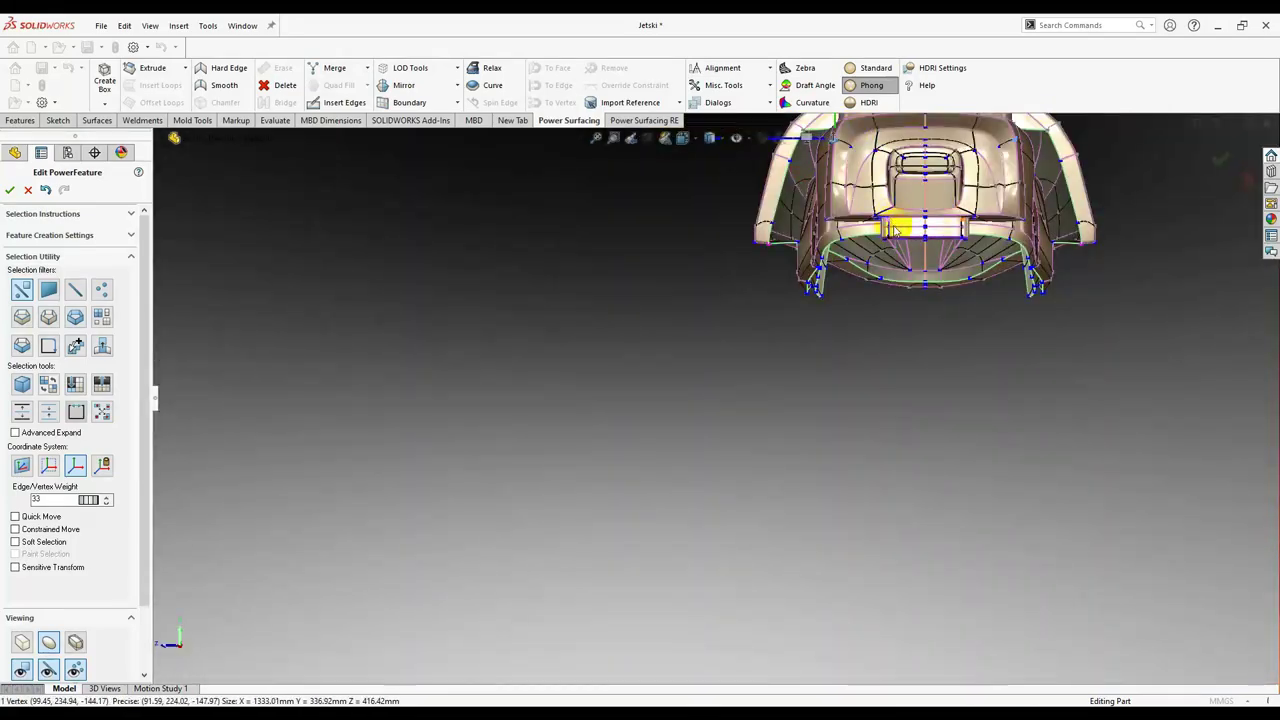
{"action": "scroll", "coordinate": [740, 547], "scroll_direction": "down", "scroll_amount": 8}
{"action": "scroll", "coordinate": [740, 547], "scroll_direction": "up", "scroll_amount": 3}
{"action": "left_click", "coordinate": [451, 500]}
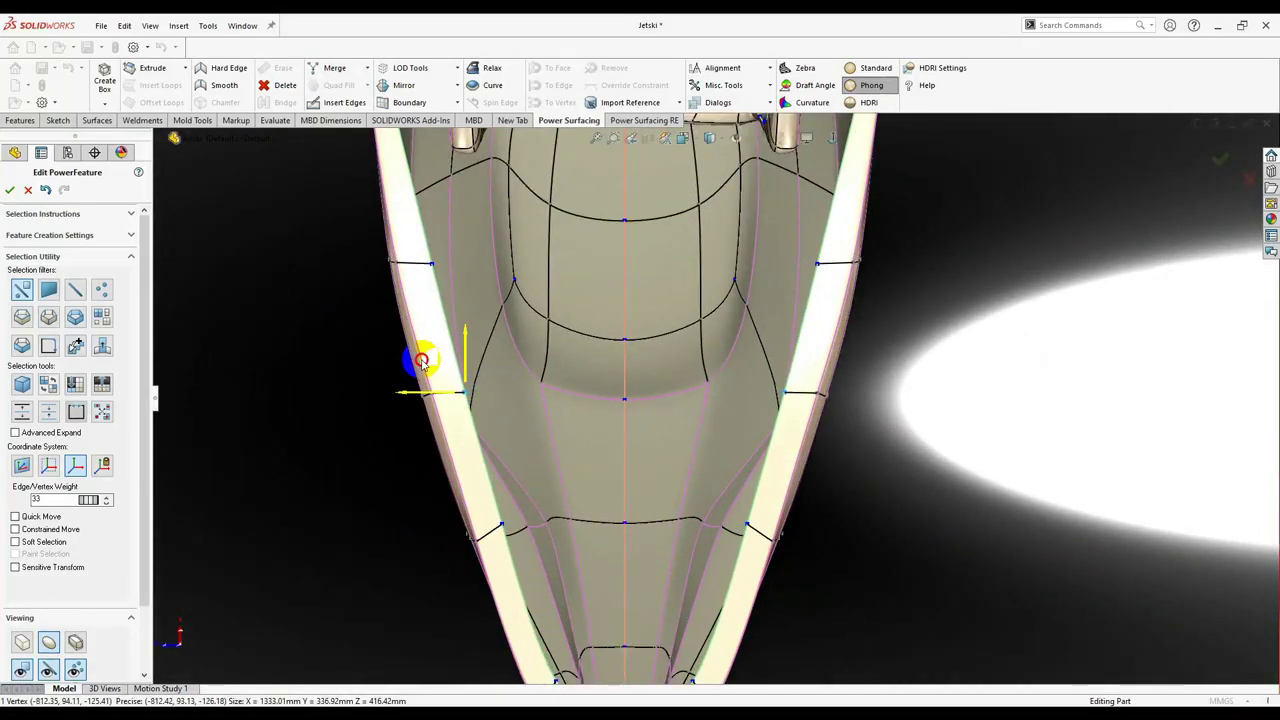
{"action": "scroll", "coordinate": [422, 362], "scroll_direction": "up", "scroll_amount": 2}
{"action": "scroll", "coordinate": [500, 314], "scroll_direction": "up", "scroll_amount": 3}
{"action": "scroll", "coordinate": [480, 443], "scroll_direction": "down", "scroll_amount": 4}
{"action": "scroll", "coordinate": [754, 591], "scroll_direction": "up", "scroll_amount": 3}
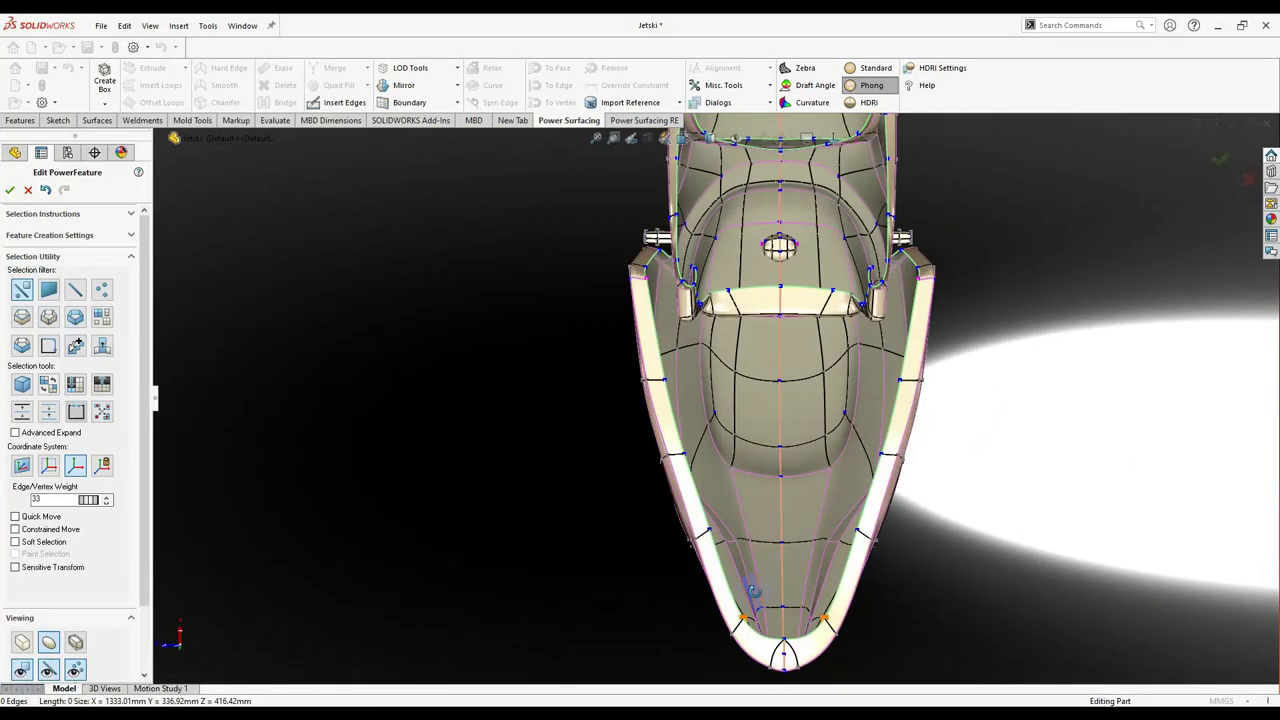
Nudge the bow vertex a tiny distance with the triad to refine the nose.
{"action": "mouse_move", "coordinate": [754, 591]}
{"action": "middle_mouse_down"}
{"action": "mouse_move", "coordinate": [603, 194]}
{"action": "mouse_move", "coordinate": [723, 337]}
{"action": "middle_mouse_up"}
{"action": "scroll", "coordinate": [629, 271], "scroll_direction": "down", "scroll_amount": 5}
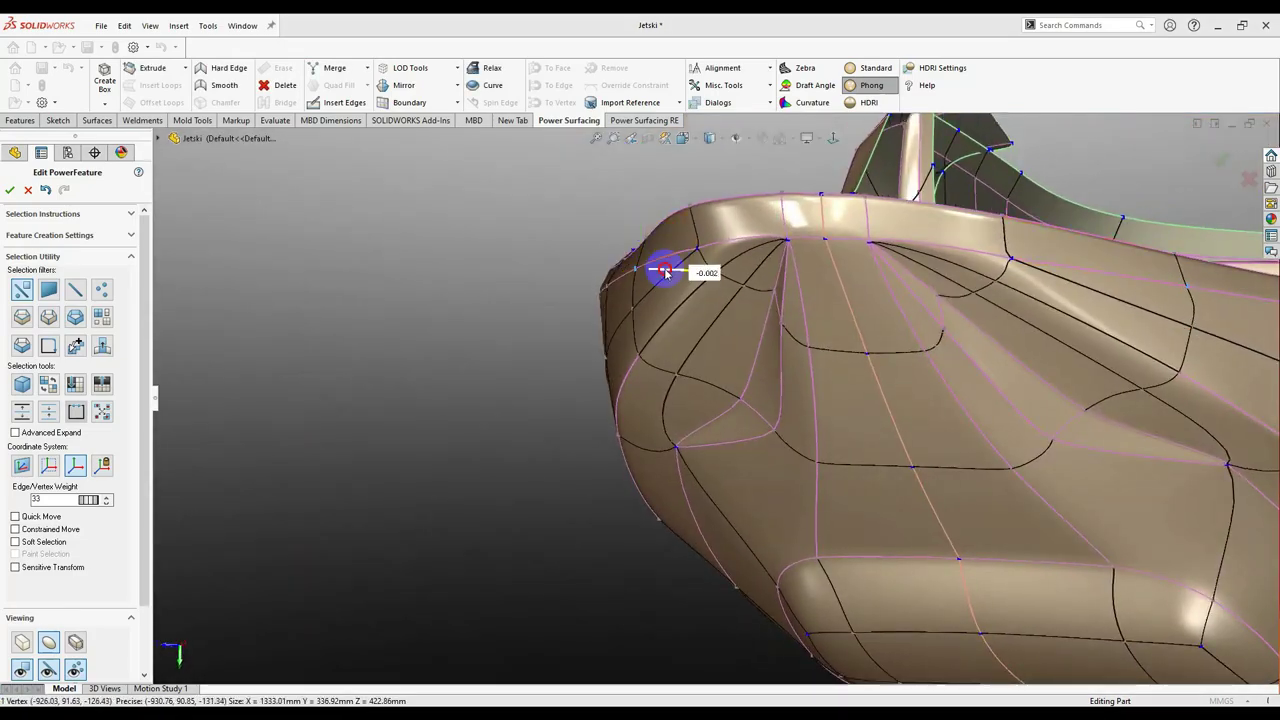
{"action": "left_click", "coordinate": [665, 272]}
{"action": "scroll", "coordinate": [665, 272], "scroll_direction": "down", "scroll_amount": 3}
{"action": "middle_click_drag", "start_coordinate": [608, 257], "coordinate": [660, 213]}
Show the faceted bow cage and select the long face on the bow.
{"action": "left_click", "coordinate": [22, 643]}
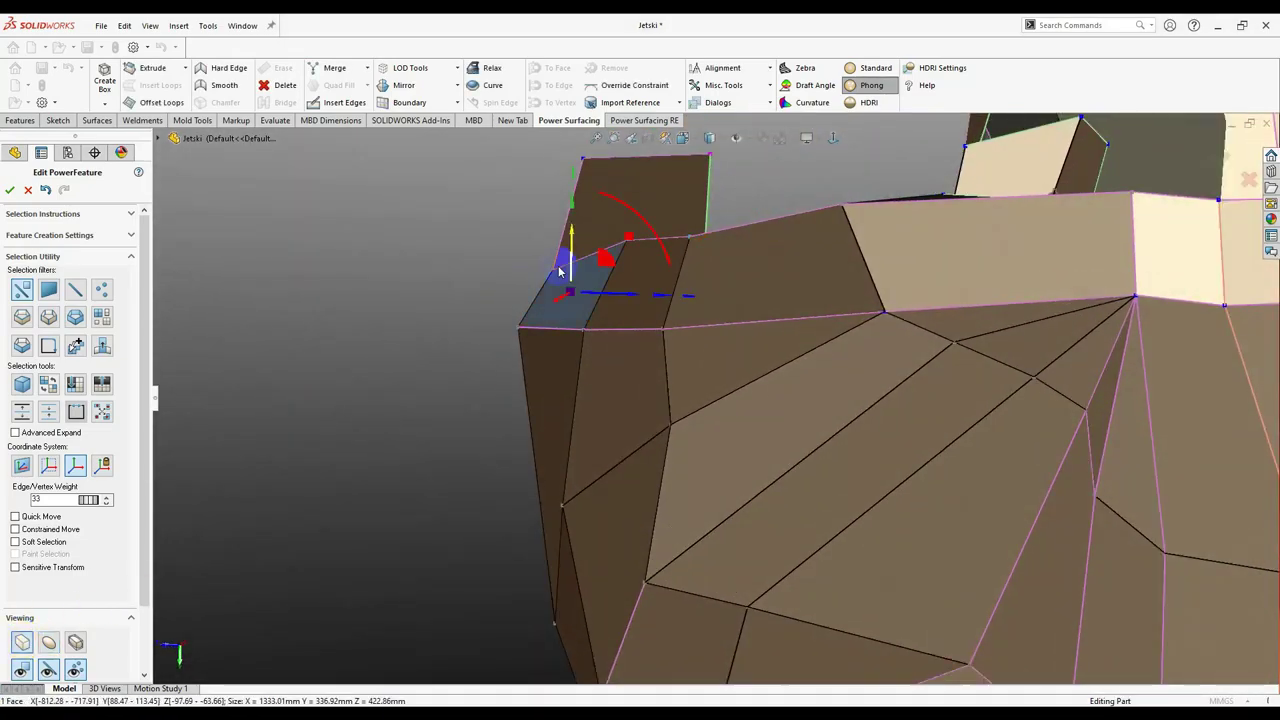
{"action": "mouse_move", "coordinate": [600, 257]}
{"action": "middle_mouse_down"}
{"action": "mouse_move", "coordinate": [737, 200]}
{"action": "mouse_move", "coordinate": [648, 397]}
{"action": "mouse_move", "coordinate": [714, 366]}
{"action": "mouse_move", "coordinate": [571, 337]}
{"action": "middle_mouse_up"}
{"action": "scroll", "coordinate": [520, 334], "scroll_direction": "up", "scroll_amount": 5}
{"action": "scroll", "coordinate": [591, 358], "scroll_direction": "up", "scroll_amount": 3}
{"action": "key", "text": "s"}
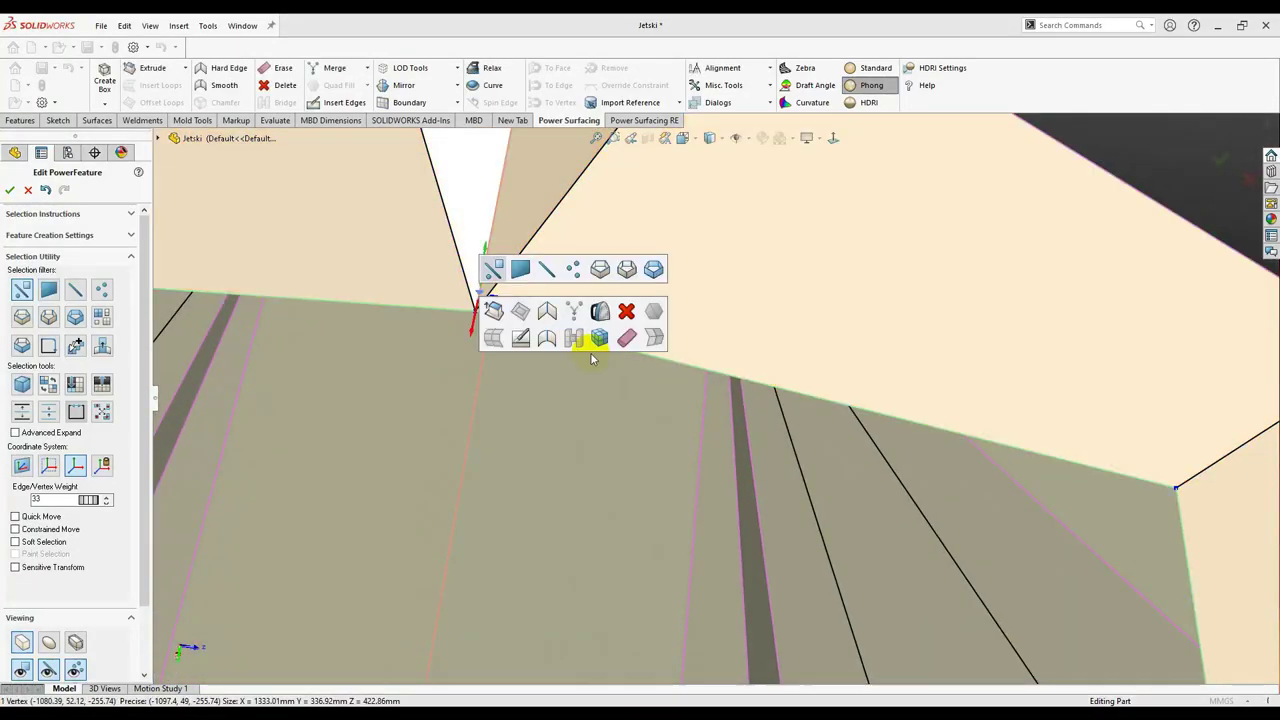
{"action": "scroll", "coordinate": [591, 358], "scroll_direction": "down", "scroll_amount": 3}
{"action": "mouse_move", "coordinate": [846, 409]}
{"action": "middle_mouse_down"}
{"action": "mouse_move", "coordinate": [903, 397]}
{"action": "mouse_move", "coordinate": [686, 429]}
{"action": "middle_mouse_up"}
{"action": "scroll", "coordinate": [658, 489], "scroll_direction": "up", "scroll_amount": 3}
{"action": "left_click", "coordinate": [658, 489]}
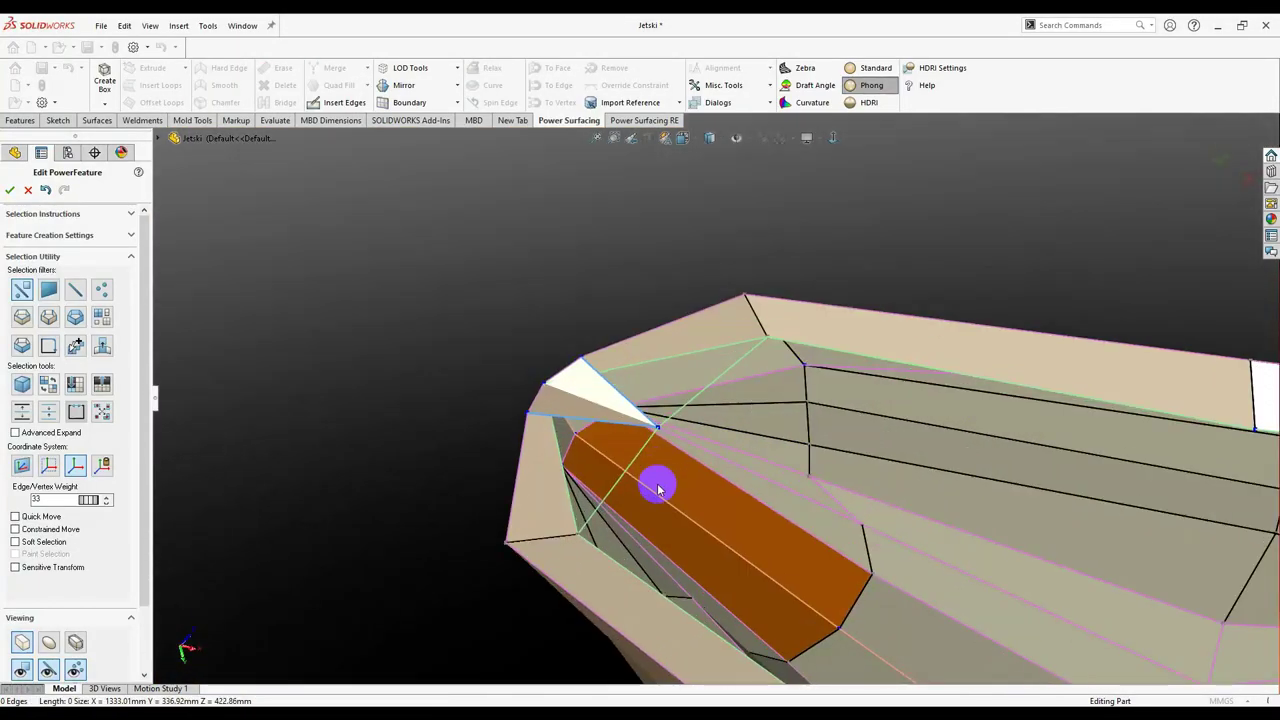
Select a bow corner edge, try Mirror, then clear the selection and select all cage faces.
{"action": "middle_click_drag", "start_coordinate": [556, 505], "coordinate": [640, 320]}
{"action": "left_click", "coordinate": [690, 245]}
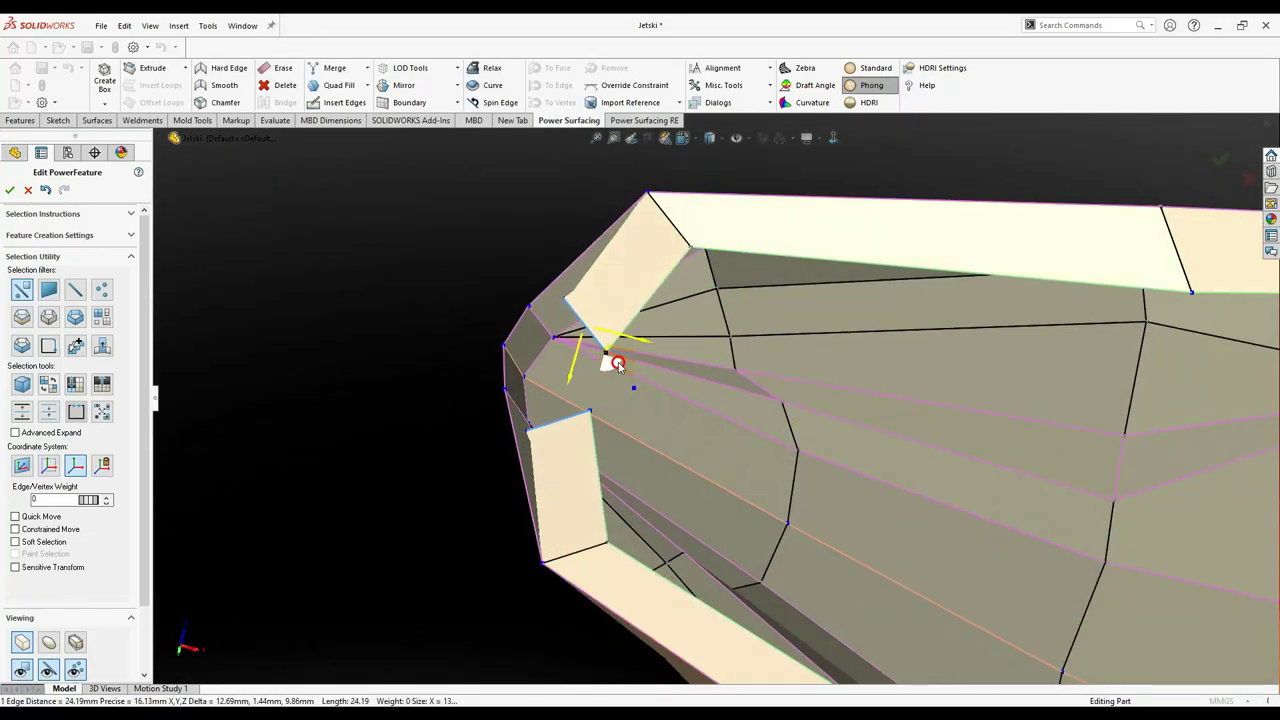
{"action": "left_click", "coordinate": [414, 90]}
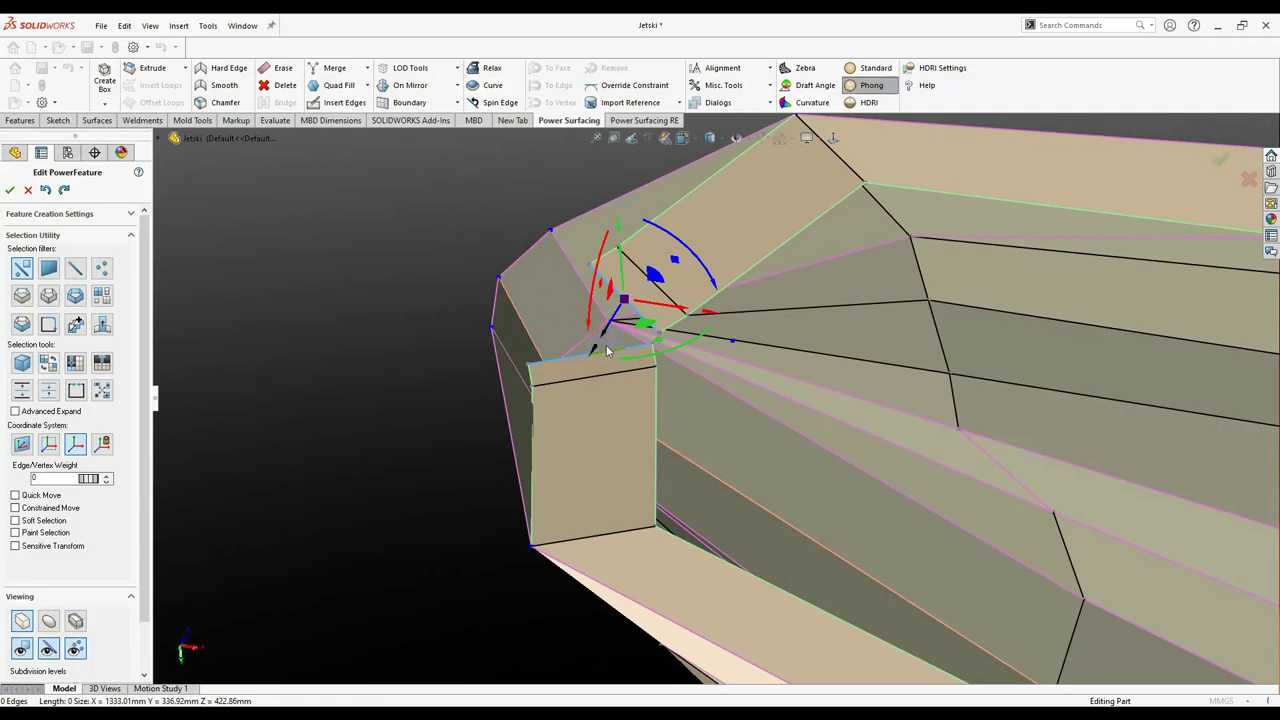
{"action": "left_click", "coordinate": [630, 355]}
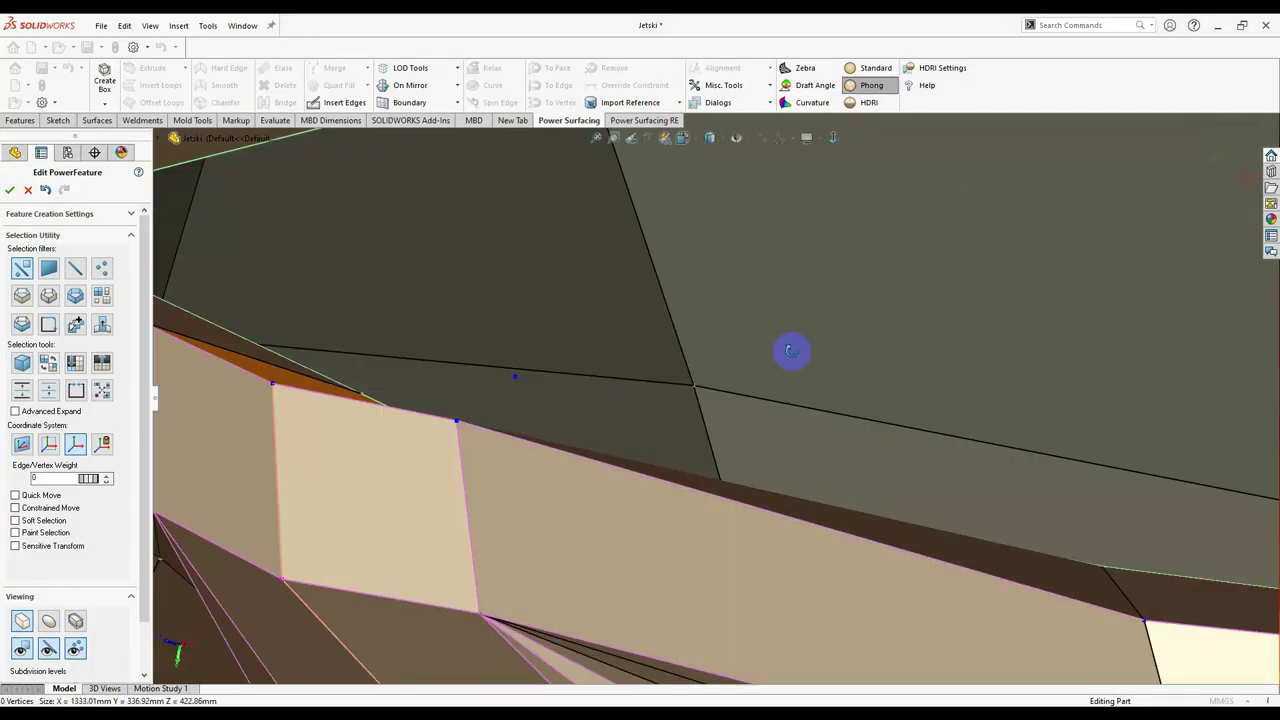
{"action": "left_click", "coordinate": [103, 368]}
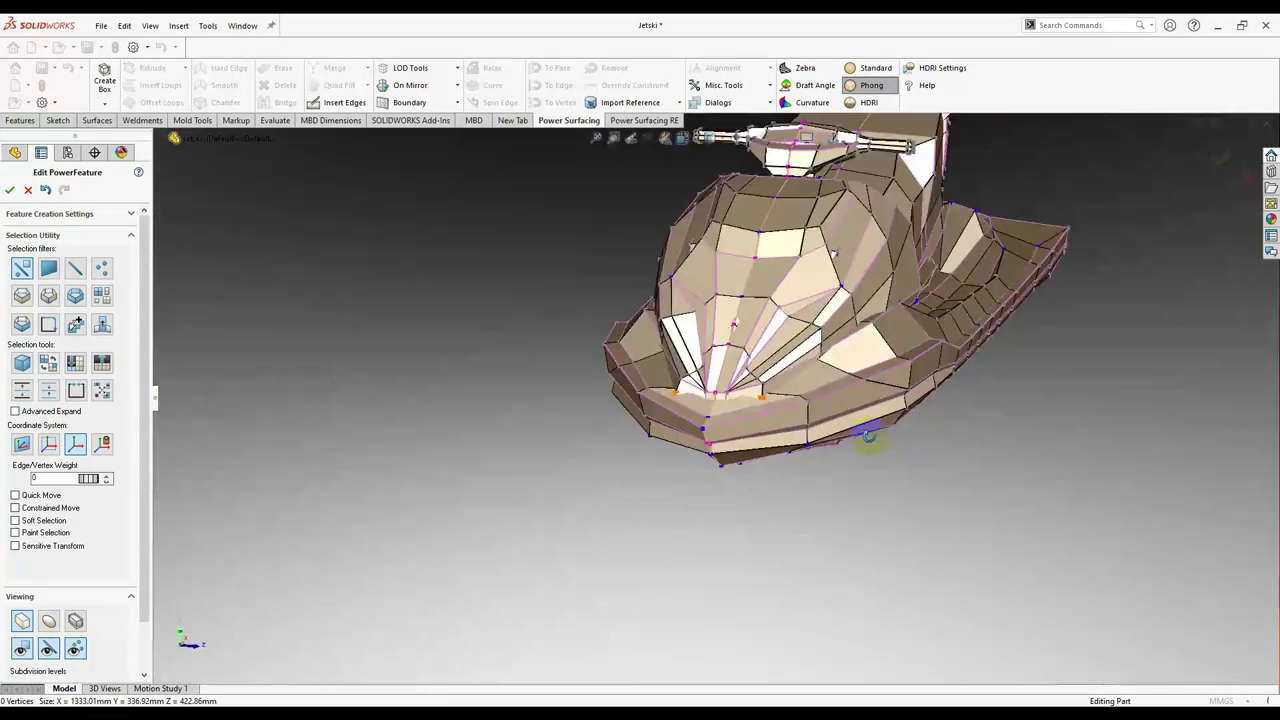
{"action": "key", "text": "ctrl+a"}
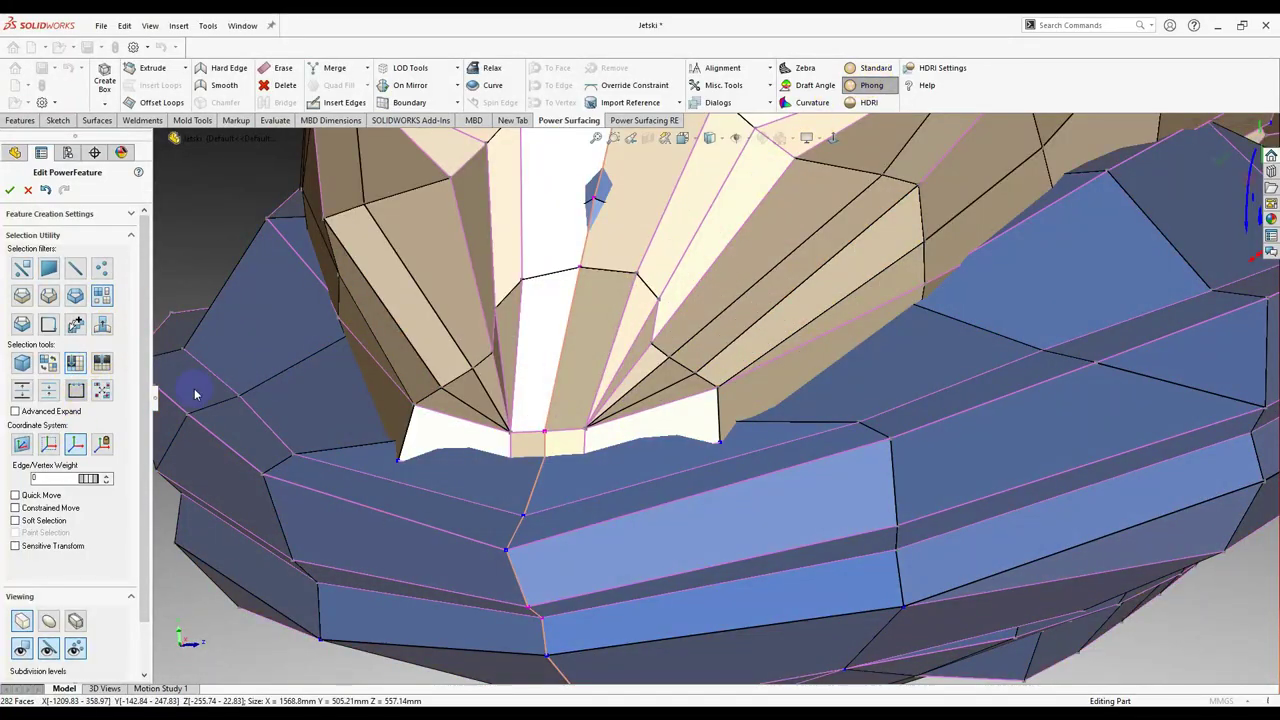
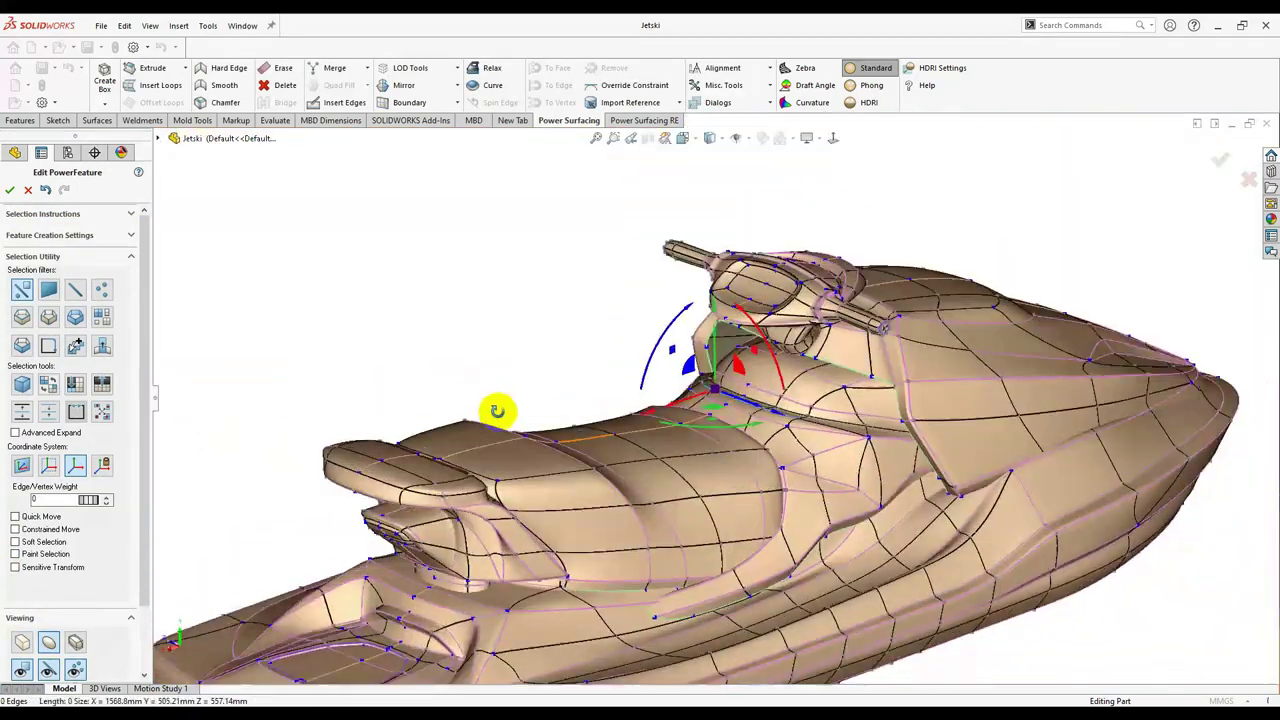
Close the HDRI material settings and orbit and zoom around the red jetski hull.
{"action": "middle_click_drag", "start_coordinate": [500, 409], "coordinate": [641, 478]}
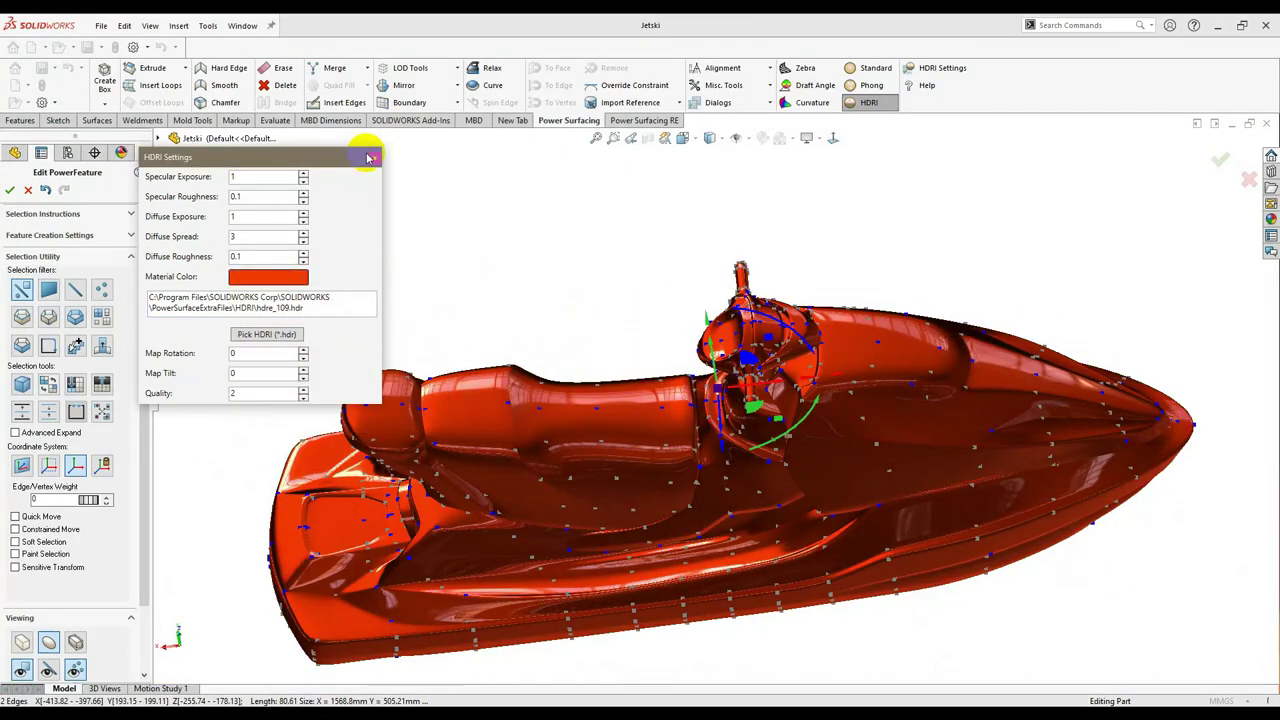
{"action": "left_click", "coordinate": [368, 157]}
{"action": "scroll", "coordinate": [671, 426], "scroll_direction": "down", "scroll_amount": 5}
{"action": "middle_click_drag", "start_coordinate": [671, 426], "coordinate": [745, 307]}
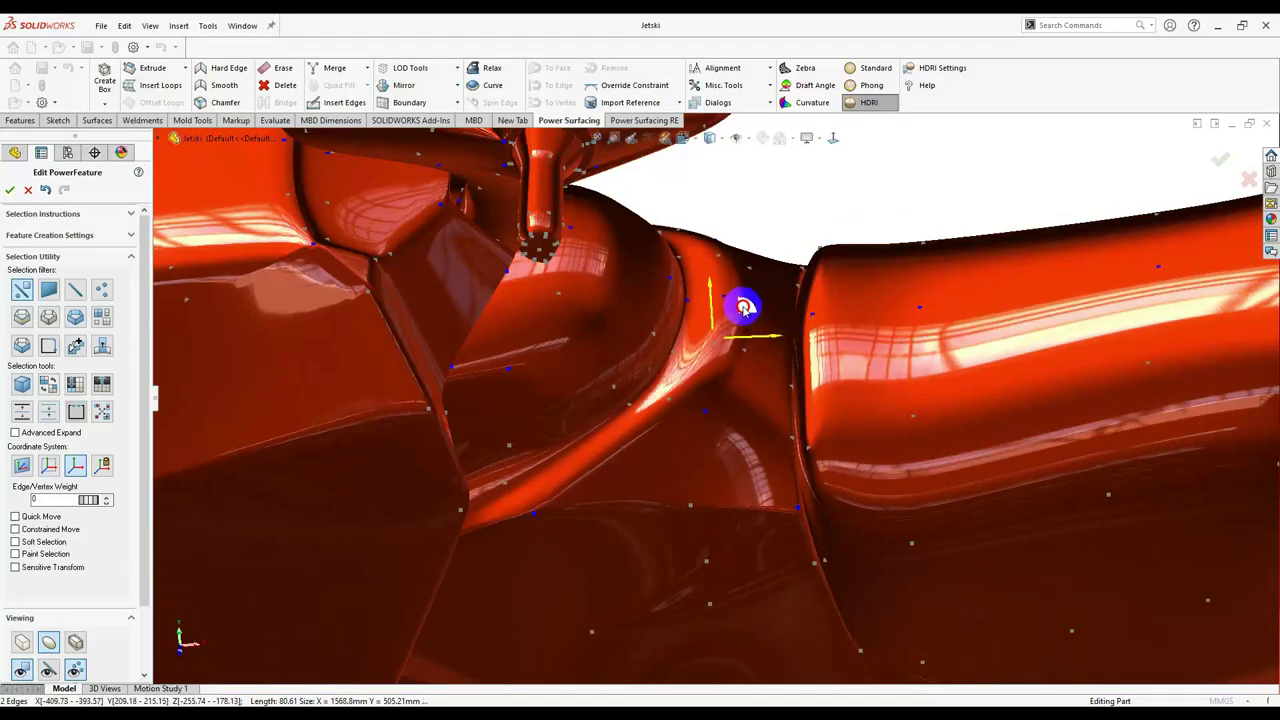
{"action": "scroll", "coordinate": [720, 370], "scroll_direction": "up", "scroll_amount": 5}
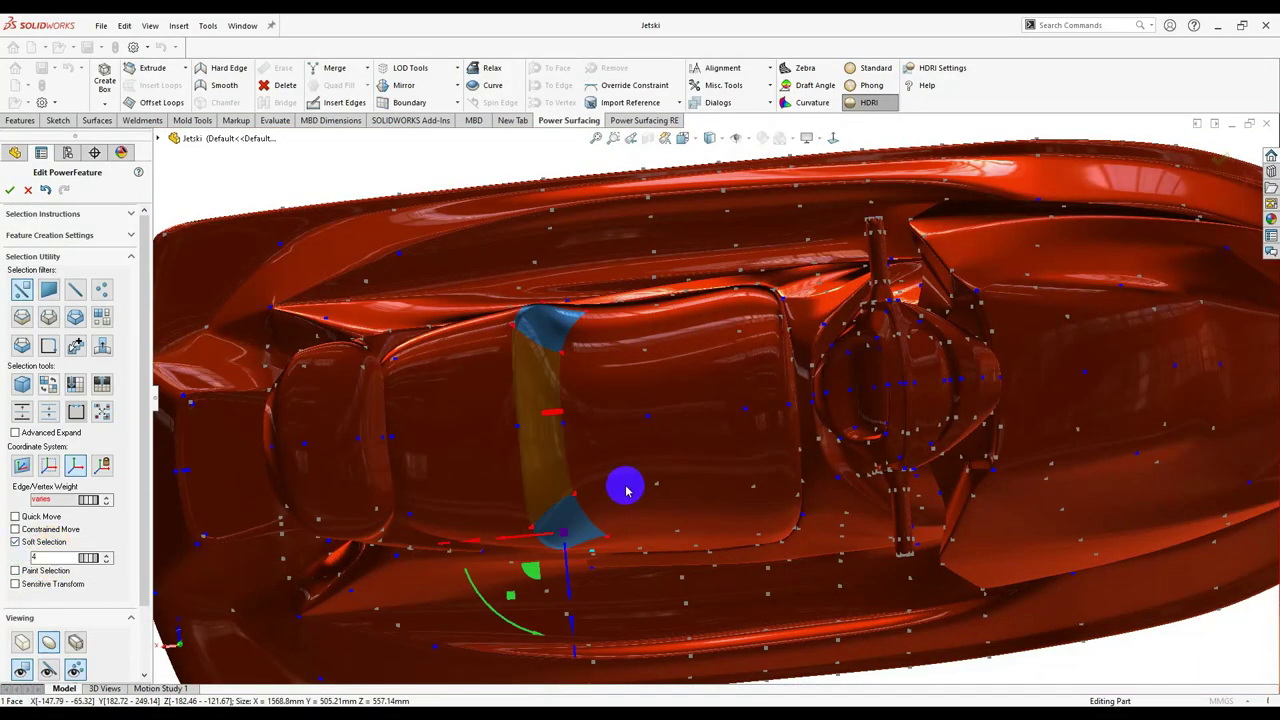
{"action": "mouse_move", "coordinate": [626, 490]}
{"action": "middle_mouse_down"}
{"action": "mouse_move", "coordinate": [557, 520]}
{"action": "mouse_move", "coordinate": [608, 543]}
{"action": "mouse_move", "coordinate": [586, 400]}
{"action": "mouse_move", "coordinate": [800, 248]}
{"action": "middle_mouse_up"}
{"action": "scroll", "coordinate": [777, 363], "scroll_direction": "down", "scroll_amount": 5}
{"action": "mouse_move", "coordinate": [777, 363]}
{"action": "middle_mouse_down"}
{"action": "mouse_move", "coordinate": [711, 474]}
{"action": "mouse_move", "coordinate": [709, 423]}
{"action": "mouse_move", "coordinate": [720, 617]}
{"action": "mouse_move", "coordinate": [766, 443]}
{"action": "middle_mouse_up"}
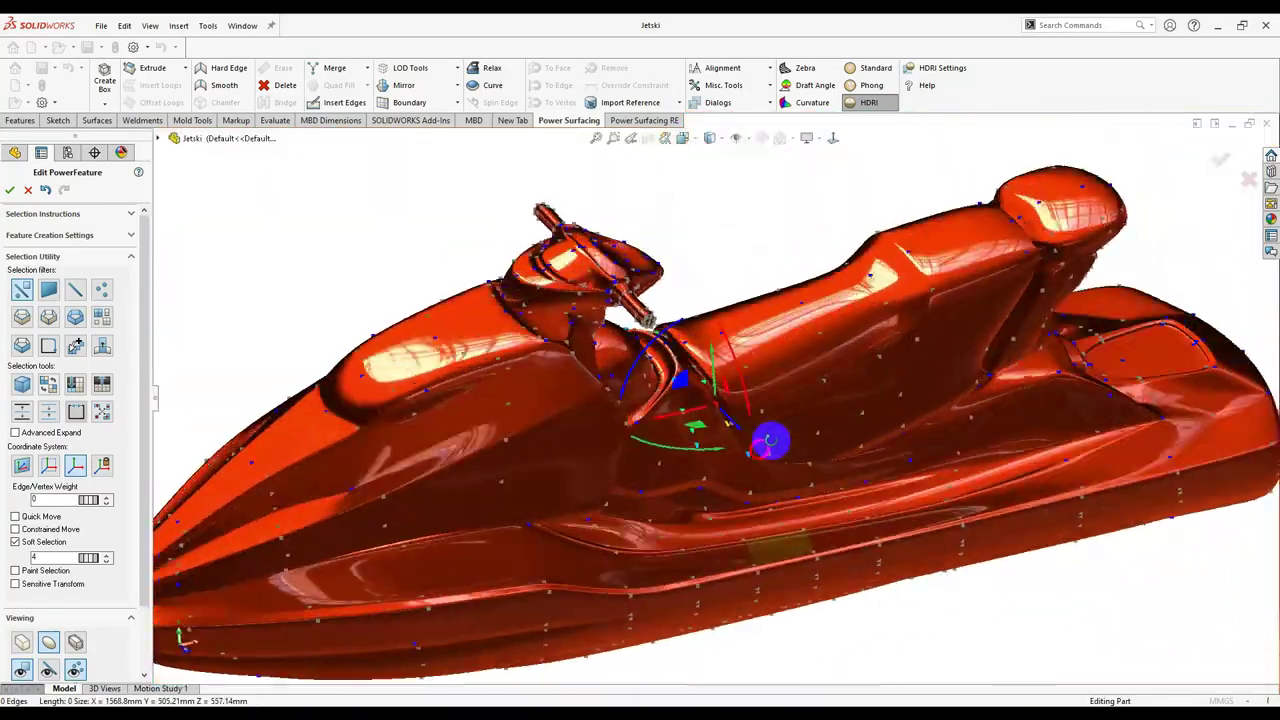
Inspect the deck, handlebars and front centreline, picking a few edges and a vertex.
{"action": "scroll", "coordinate": [691, 437], "scroll_direction": "up", "scroll_amount": 3}
{"action": "scroll", "coordinate": [691, 437], "scroll_direction": "down", "scroll_amount": 8}
{"action": "left_click", "coordinate": [514, 386]}
{"action": "mouse_move", "coordinate": [514, 386]}
{"action": "middle_mouse_down"}
{"action": "mouse_move", "coordinate": [700, 434]}
{"action": "mouse_move", "coordinate": [651, 277]}
{"action": "mouse_move", "coordinate": [882, 260]}
{"action": "middle_mouse_up"}
{"action": "mouse_move", "coordinate": [766, 277]}
{"action": "middle_mouse_down"}
{"action": "mouse_move", "coordinate": [1028, 286]}
{"action": "mouse_move", "coordinate": [771, 277]}
{"action": "middle_mouse_up"}
{"action": "scroll", "coordinate": [771, 277], "scroll_direction": "down", "scroll_amount": 3}
{"action": "left_click", "coordinate": [808, 312]}
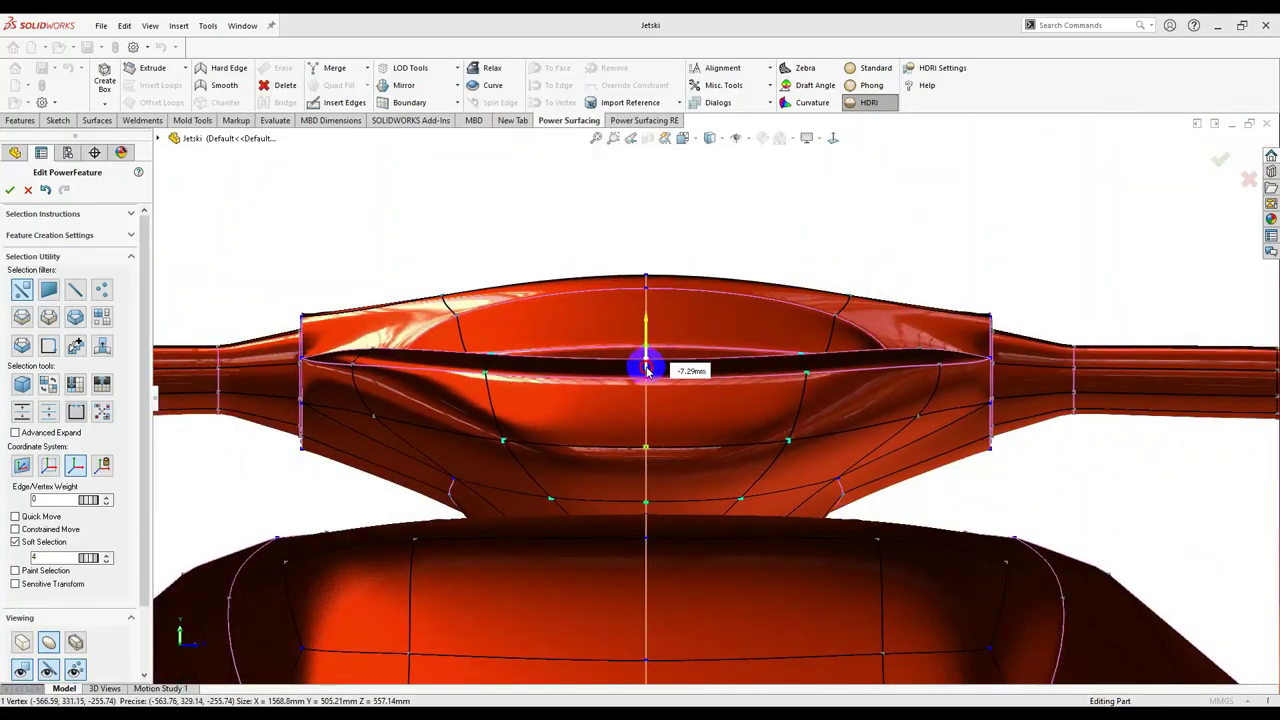
{"action": "scroll", "coordinate": [960, 400], "scroll_direction": "up", "scroll_amount": 3}
{"action": "mouse_move", "coordinate": [971, 471]}
{"action": "middle_mouse_down"}
{"action": "mouse_move", "coordinate": [843, 380]}
{"action": "mouse_move", "coordinate": [897, 503]}
{"action": "middle_mouse_up"}
{"action": "scroll", "coordinate": [1012, 393], "scroll_direction": "down", "scroll_amount": 3}
{"action": "middle_click_drag", "start_coordinate": [1038, 358], "coordinate": [556, 345]}
{"action": "left_click", "coordinate": [556, 345]}
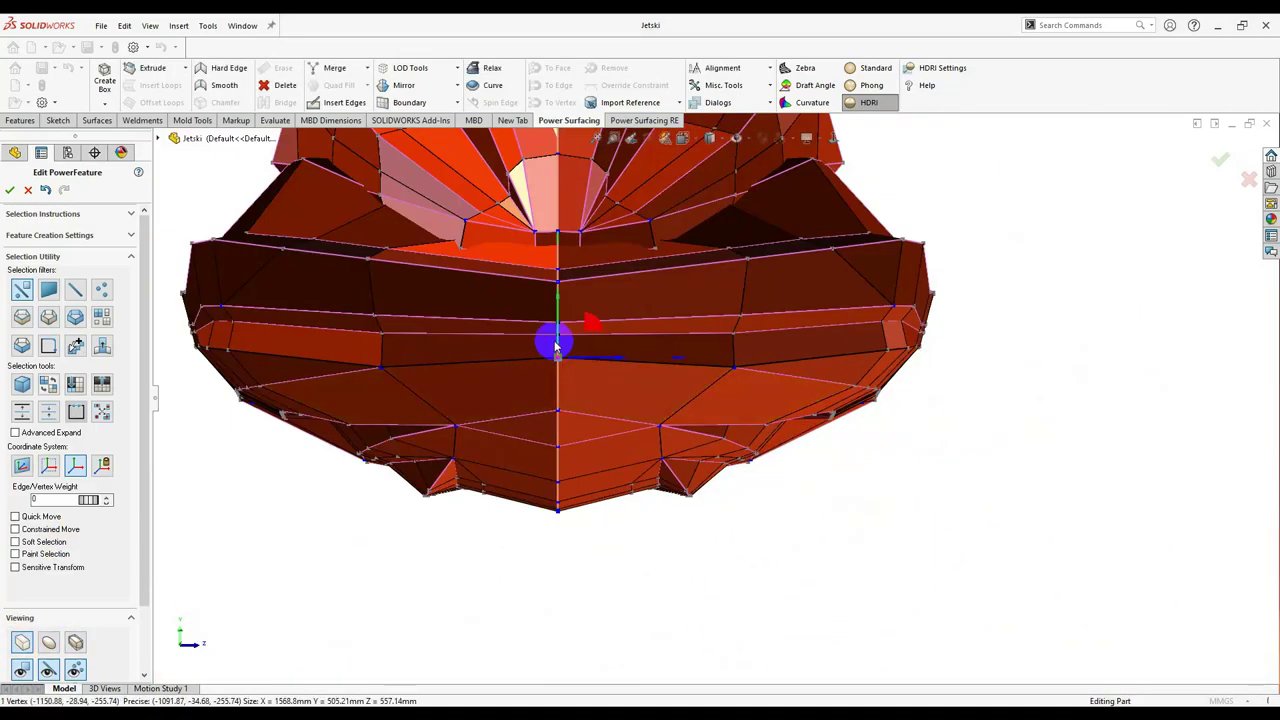
{"action": "middle_click_drag", "start_coordinate": [574, 286], "coordinate": [820, 346]}
{"action": "scroll", "coordinate": [820, 346], "scroll_direction": "down", "scroll_amount": 5}
Enable soft selection and box-select the top band of deck faces from a side view.
{"action": "left_click", "coordinate": [15, 541]}
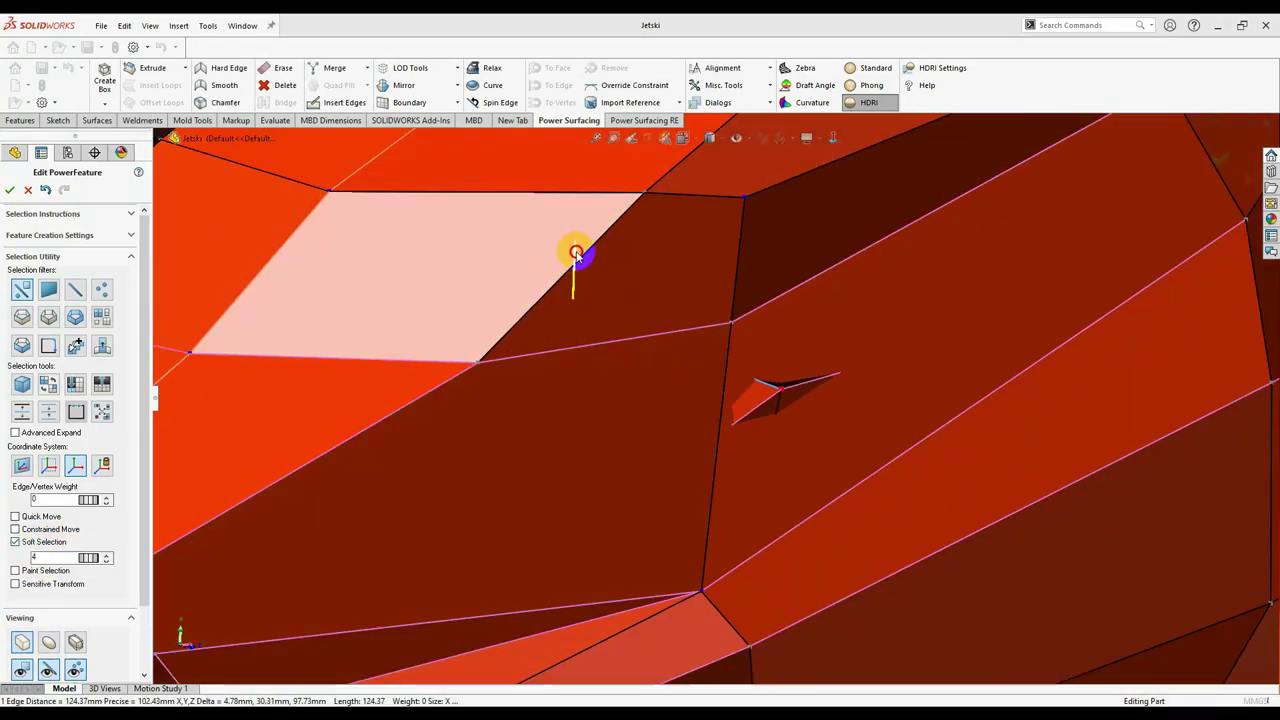
{"action": "scroll", "coordinate": [1080, 488], "scroll_direction": "up", "scroll_amount": 10}
{"action": "mouse_move", "coordinate": [1080, 488]}
{"action": "middle_mouse_down"}
{"action": "mouse_move", "coordinate": [846, 234]}
{"action": "mouse_move", "coordinate": [840, 134]}
{"action": "mouse_move", "coordinate": [734, 457]}
{"action": "middle_mouse_up"}
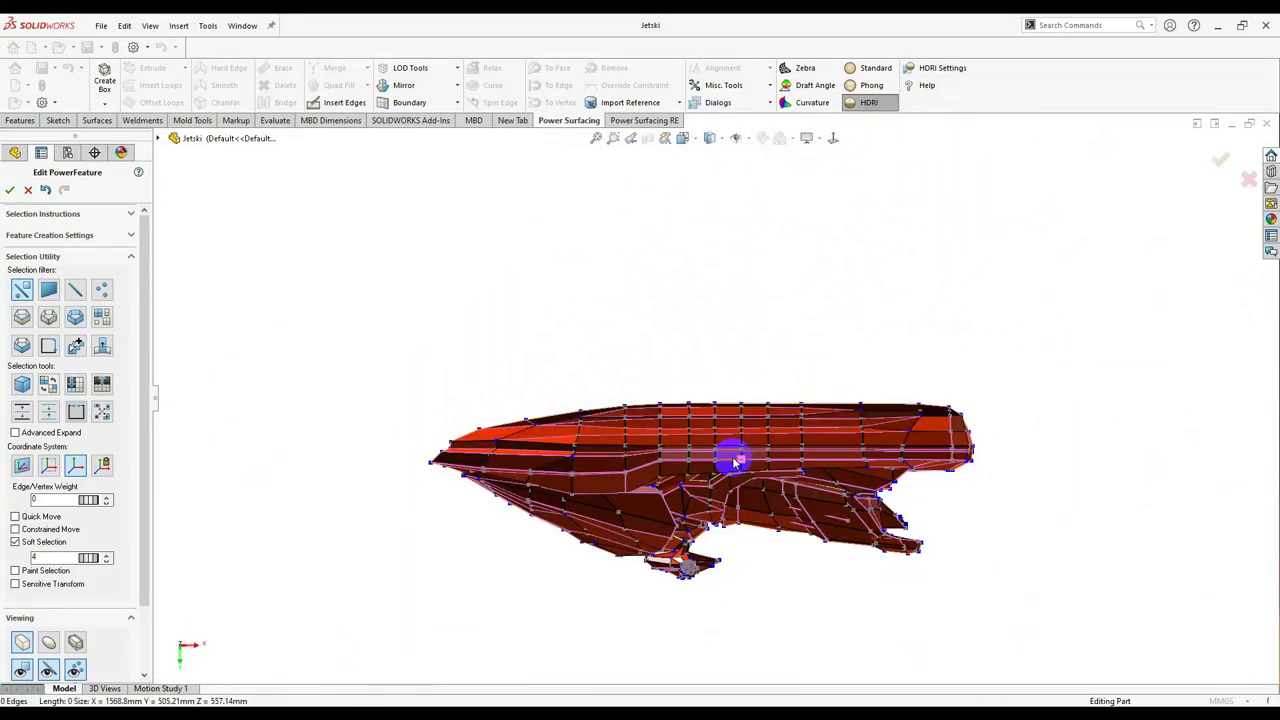
{"action": "left_click_drag", "start_coordinate": [415, 422], "coordinate": [418, 420]}
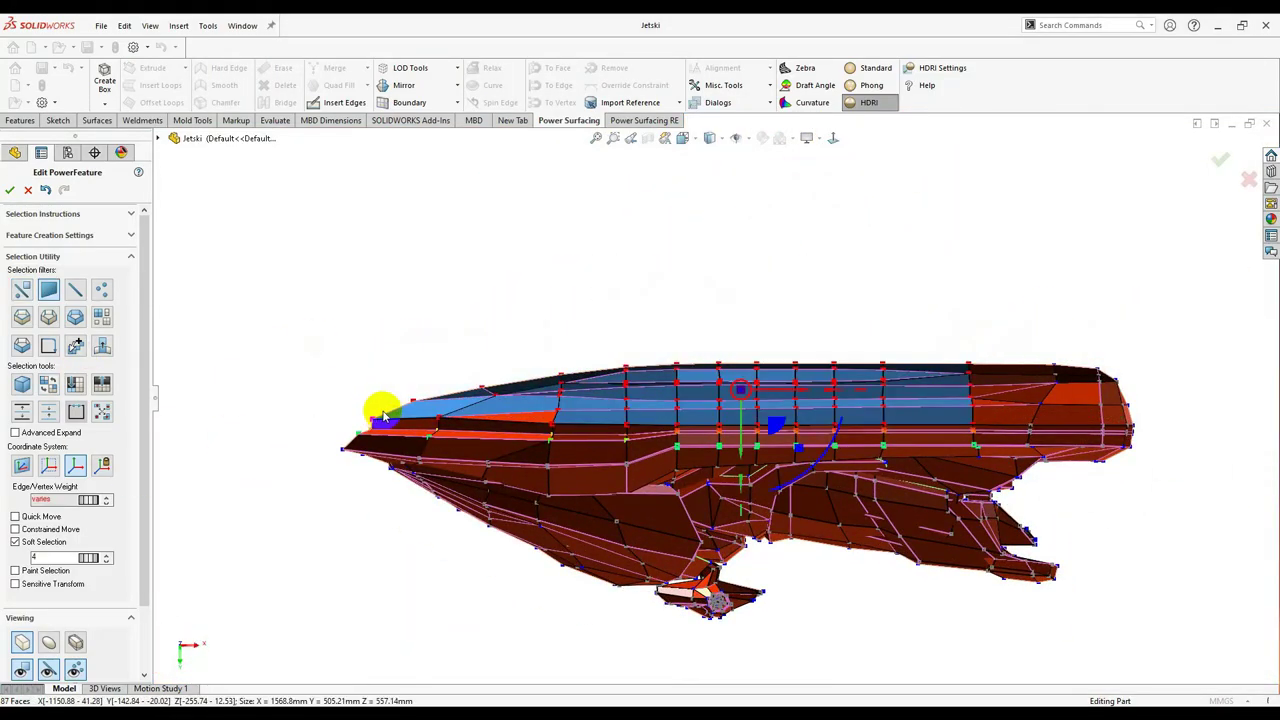
{"action": "scroll", "coordinate": [383, 417], "scroll_direction": "up", "scroll_amount": 3}
{"action": "scroll", "coordinate": [600, 300], "scroll_direction": "down", "scroll_amount": 2}
Bend the selected deck faces, adjusting the rotation angle to reshape the nose.
{"action": "left_click", "coordinate": [722, 85]}
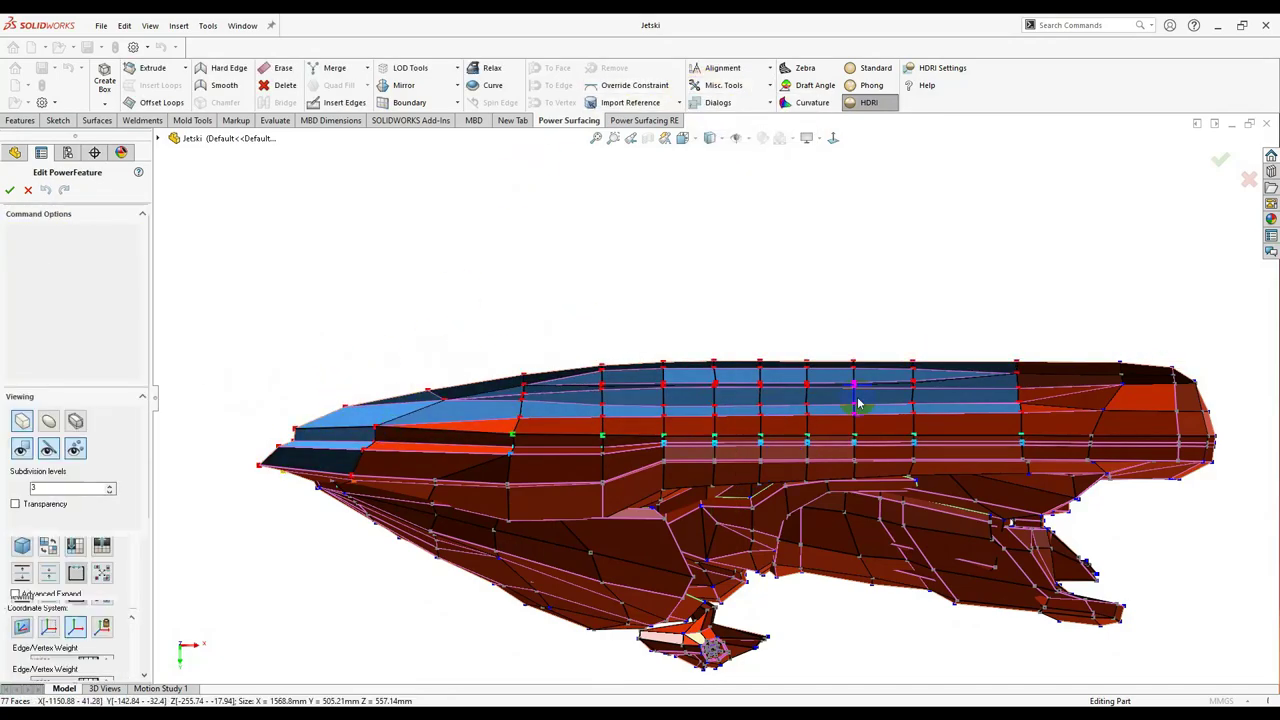
{"action": "left_click", "coordinate": [243, 377]}
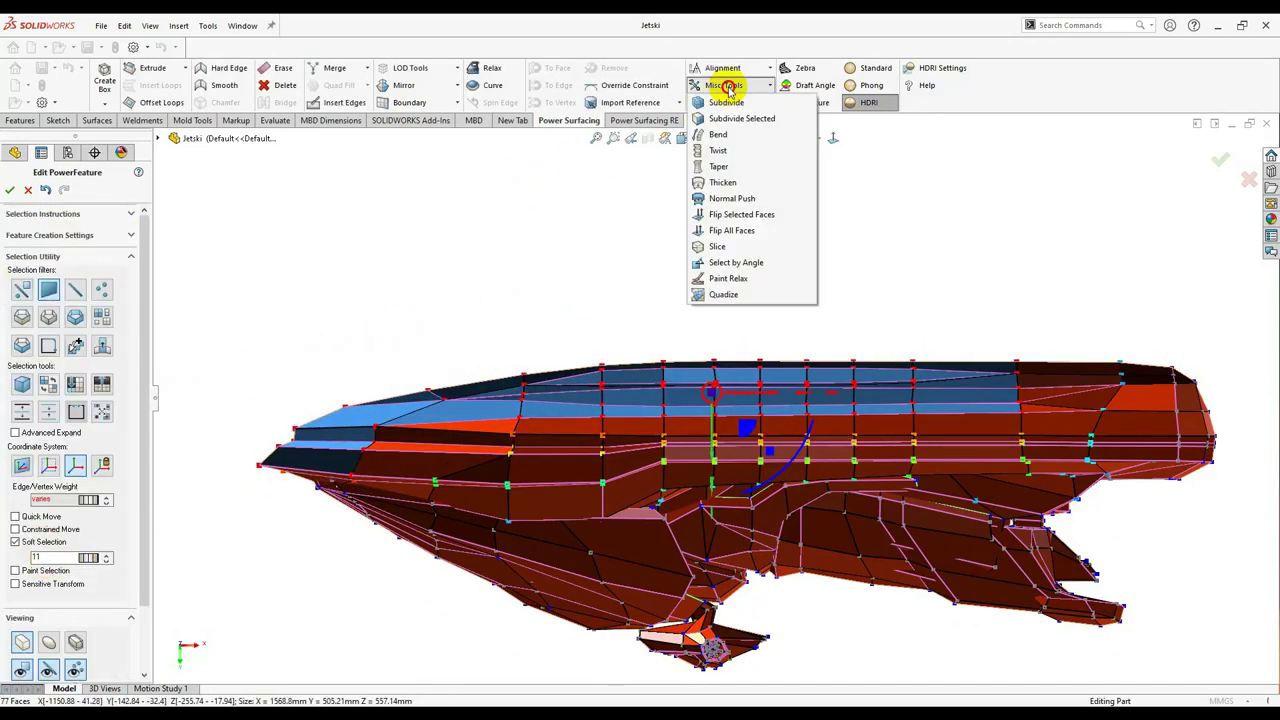
{"action": "left_click", "coordinate": [718, 134]}
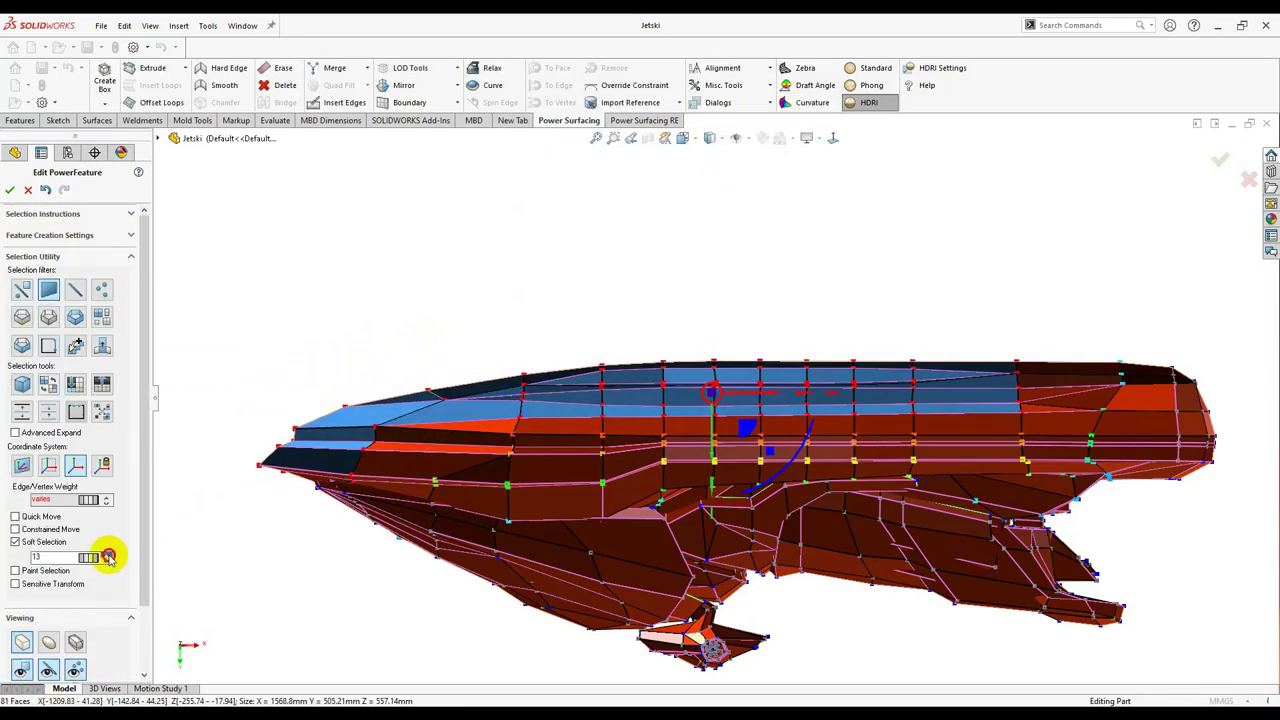
{"action": "left_click_drag", "start_coordinate": [780, 480], "coordinate": [767, 447]}
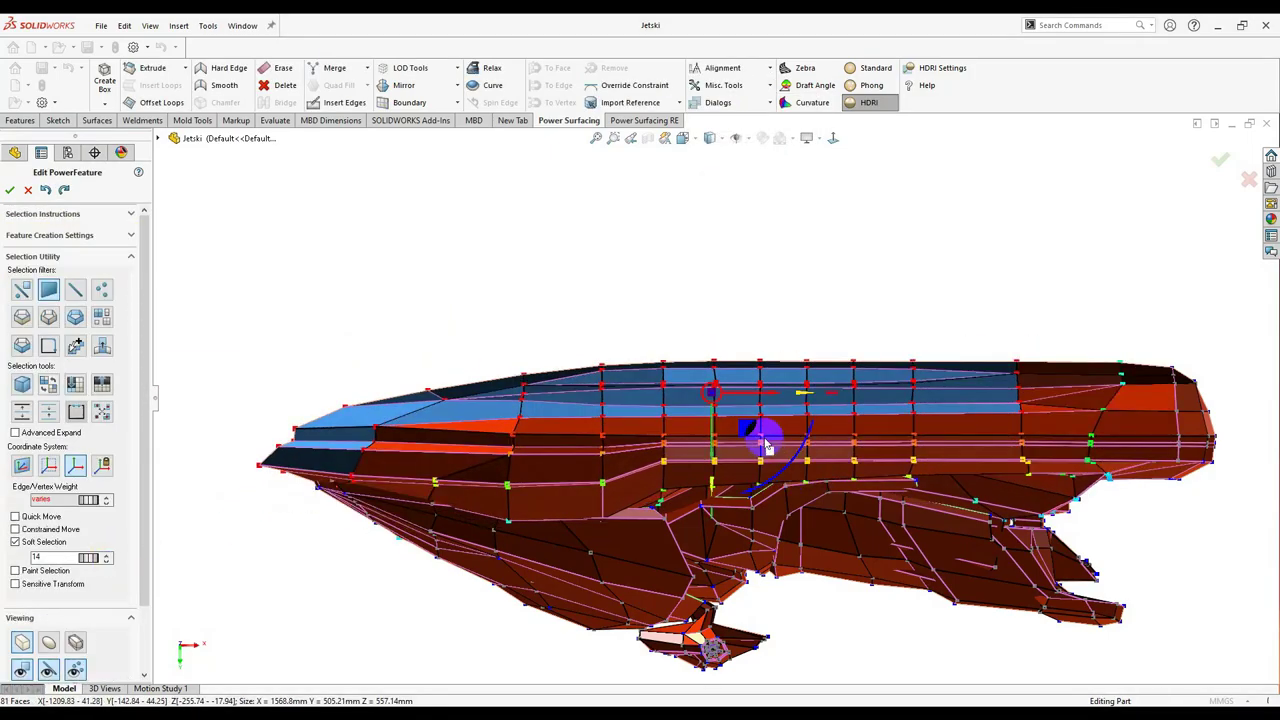
{"action": "left_click", "coordinate": [736, 330]}
{"action": "left_click", "coordinate": [723, 85]}
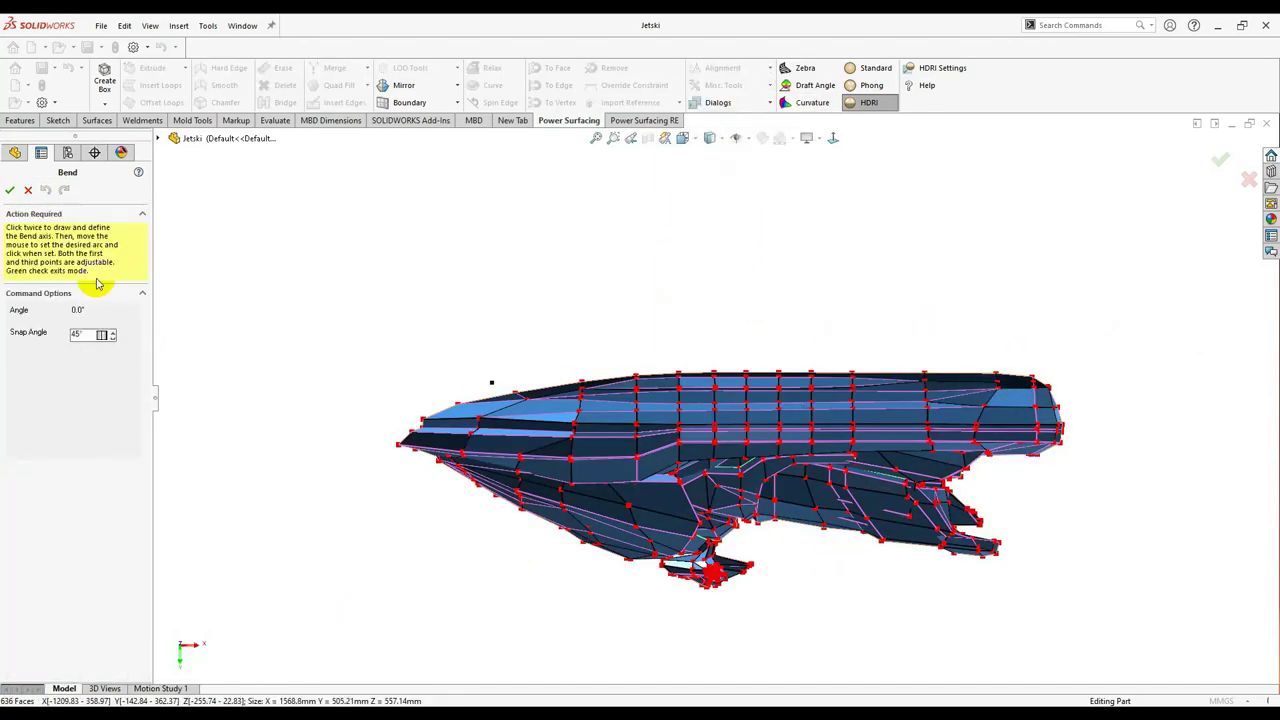
Zoom into a close-up of the hull and bring up the mesh quick options.
{"action": "scroll", "coordinate": [663, 400], "scroll_direction": "down", "scroll_amount": 3}
{"action": "scroll", "coordinate": [614, 414], "scroll_direction": "down", "scroll_amount": 2}
{"action": "scroll", "coordinate": [943, 400], "scroll_direction": "up", "scroll_amount": 3}
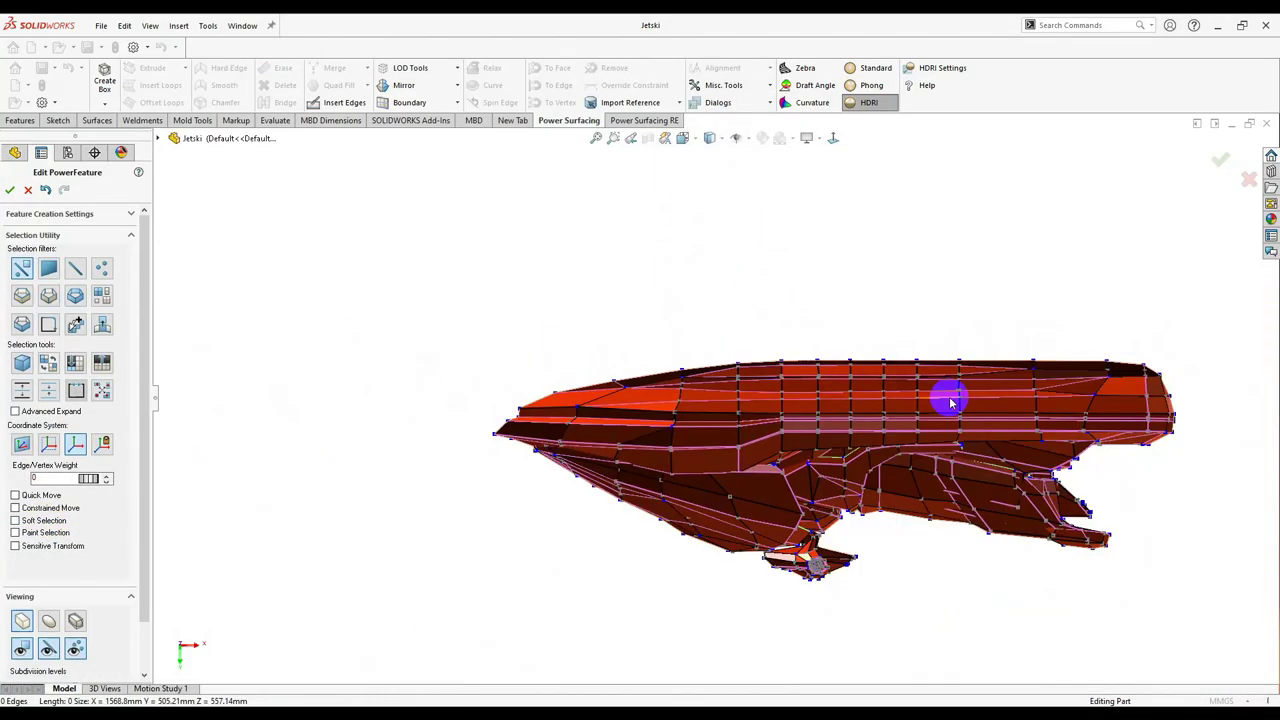
{"action": "scroll", "coordinate": [532, 378], "scroll_direction": "down", "scroll_amount": 4}
{"action": "scroll", "coordinate": [532, 378], "scroll_direction": "up", "scroll_amount": 3}
{"action": "scroll", "coordinate": [657, 409], "scroll_direction": "up", "scroll_amount": 2}
{"action": "scroll", "coordinate": [674, 371], "scroll_direction": "down", "scroll_amount": 2}
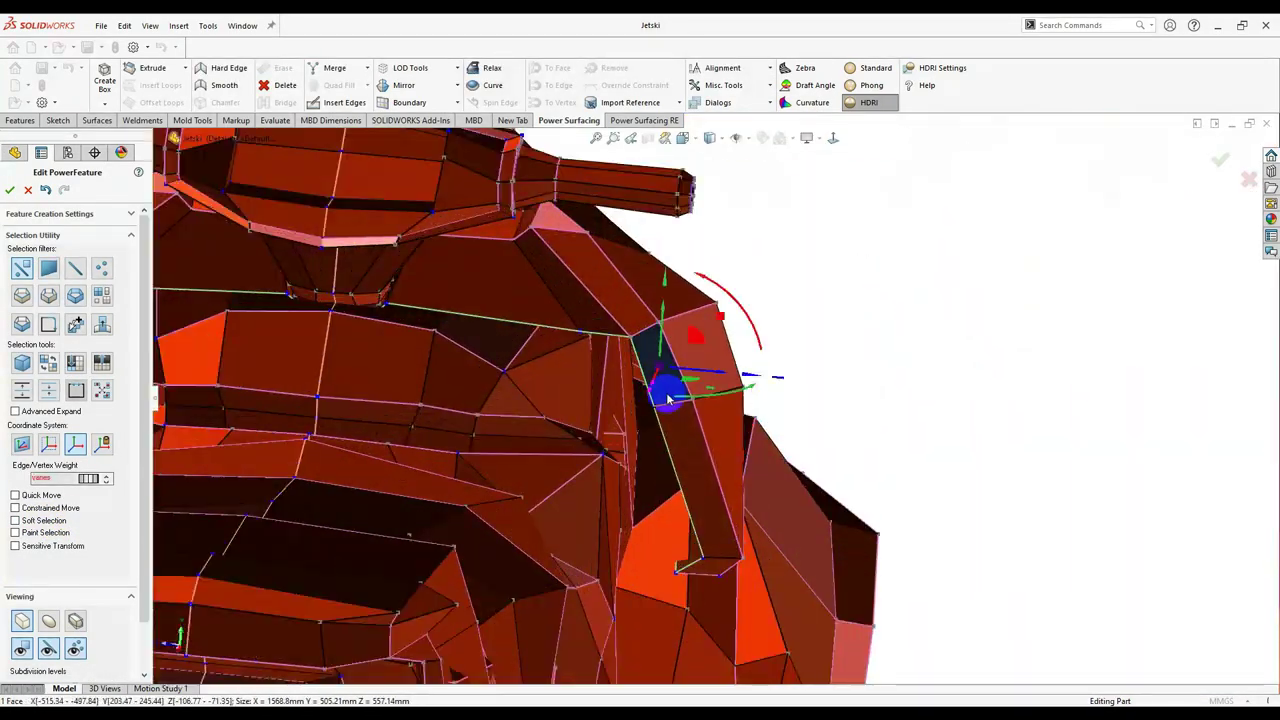
{"action": "scroll", "coordinate": [740, 400], "scroll_direction": "up", "scroll_amount": 3}
{"action": "scroll", "coordinate": [797, 441], "scroll_direction": "down", "scroll_amount": 5}
{"action": "mouse_move", "coordinate": [683, 471]}
{"action": "middle_mouse_down"}
{"action": "mouse_move", "coordinate": [694, 408]}
{"action": "mouse_move", "coordinate": [843, 383]}
{"action": "middle_mouse_up"}
{"action": "right_click", "coordinate": [783, 545]}
Switch the mesh to smooth display and select an edge loop near the rear seat.
{"action": "left_click", "coordinate": [960, 334]}
{"action": "scroll", "coordinate": [869, 466], "scroll_direction": "up", "scroll_amount": 2}
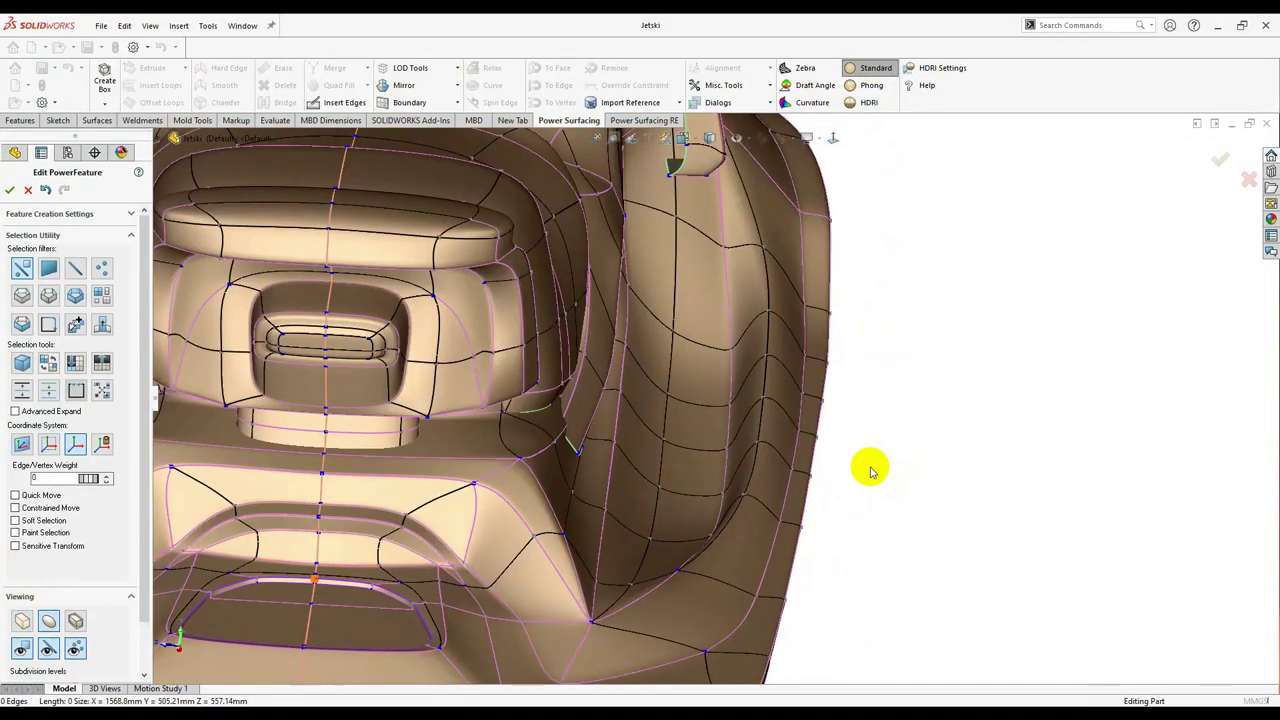
{"action": "scroll", "coordinate": [820, 466], "scroll_direction": "up", "scroll_amount": 2}
{"action": "scroll", "coordinate": [672, 370], "scroll_direction": "down", "scroll_amount": 4}
{"action": "middle_click_drag", "start_coordinate": [670, 370], "coordinate": [655, 597]}
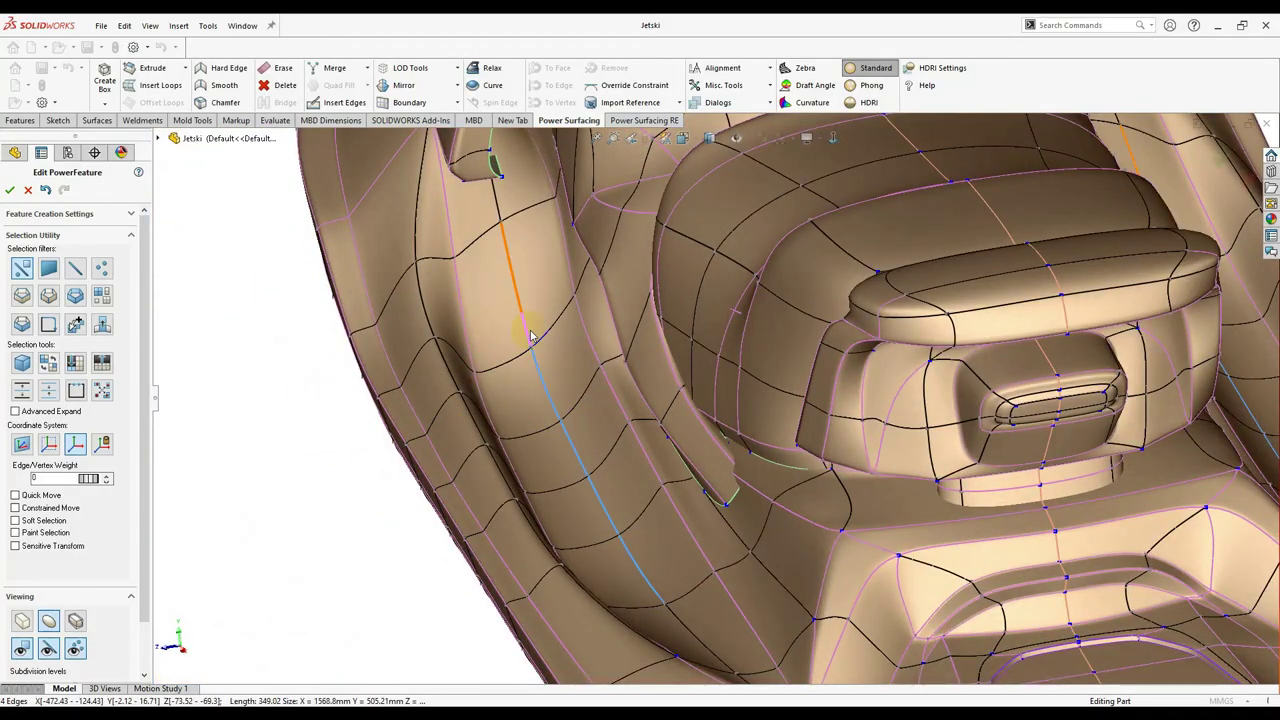
{"action": "double_click", "coordinate": [531, 336]}
{"action": "scroll", "coordinate": [531, 336], "scroll_direction": "up", "scroll_amount": 3}
{"action": "mouse_move", "coordinate": [500, 450]}
{"action": "middle_mouse_down"}
{"action": "mouse_move", "coordinate": [420, 531]}
{"action": "mouse_move", "coordinate": [445, 530]}
{"action": "middle_mouse_up"}
{"action": "scroll", "coordinate": [445, 530], "scroll_direction": "down", "scroll_amount": 3}
Insert a new edge into the rear seat cage.
{"action": "key", "text": "i"}
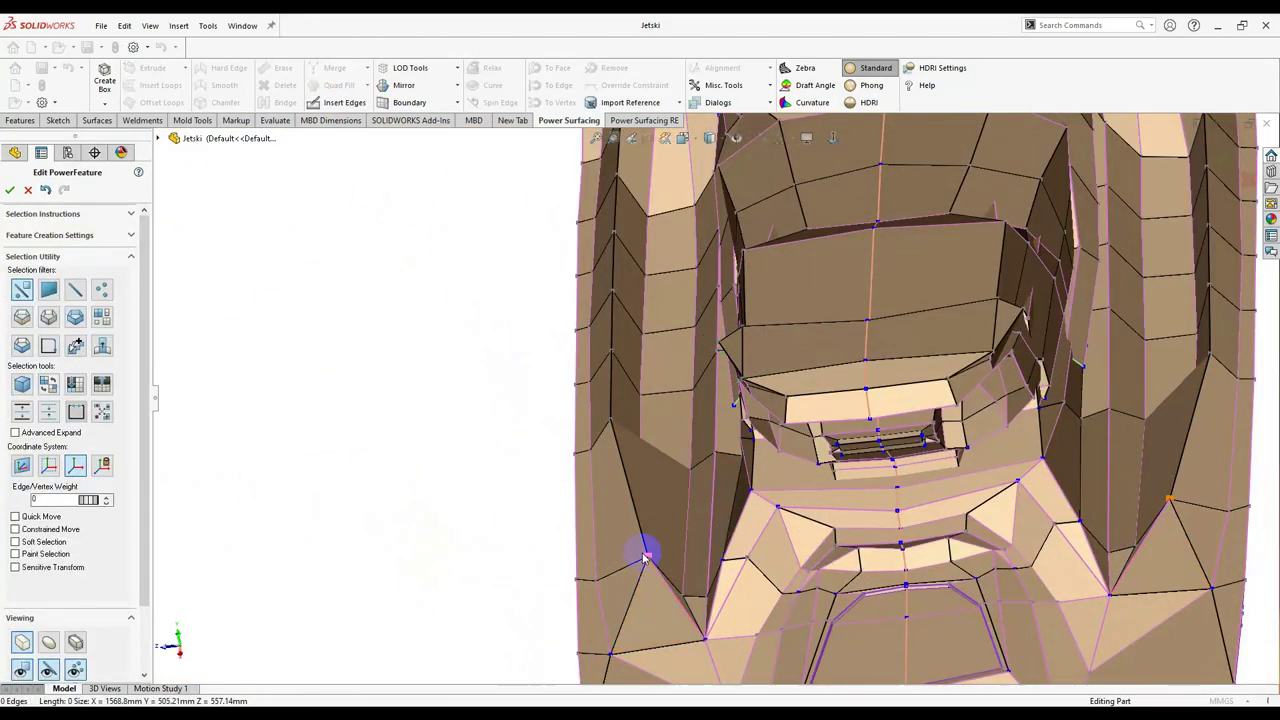
{"action": "mouse_move", "coordinate": [646, 551]}
{"action": "middle_mouse_down"}
{"action": "mouse_move", "coordinate": [846, 646]}
{"action": "mouse_move", "coordinate": [583, 558]}
{"action": "middle_mouse_up"}
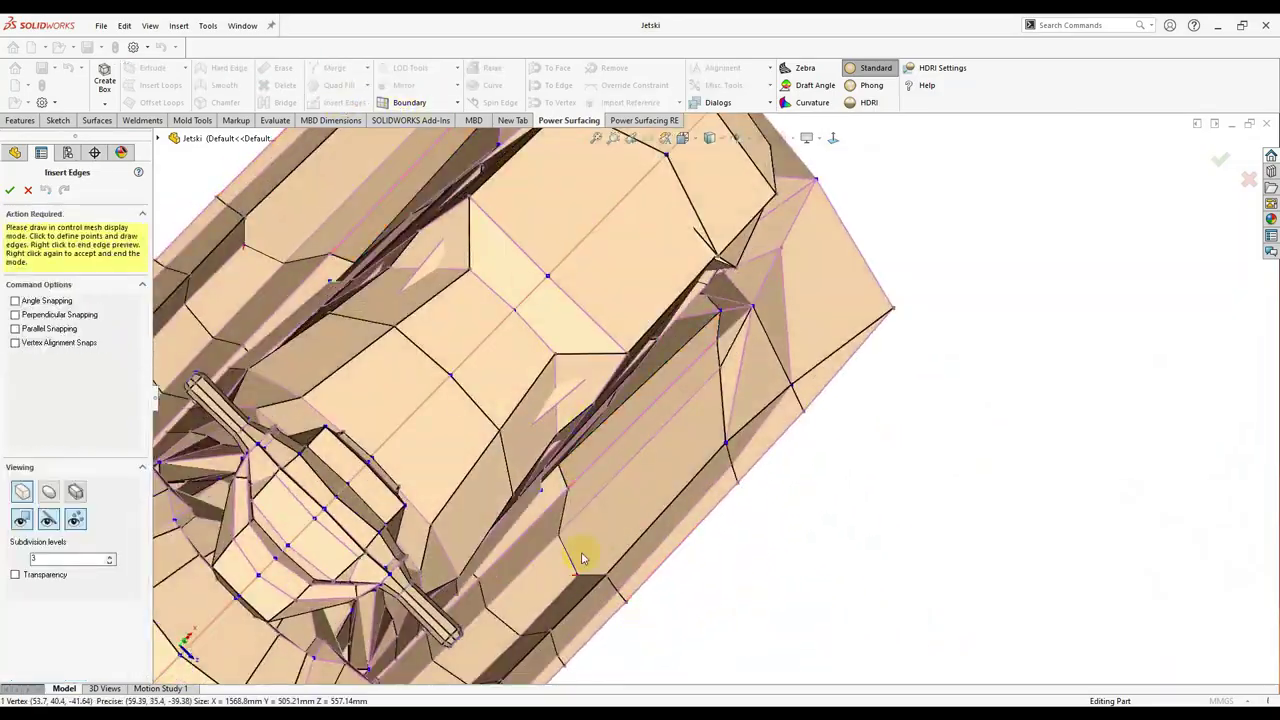
{"action": "right_click", "coordinate": [790, 388]}
{"action": "mouse_move", "coordinate": [800, 371]}
{"action": "middle_mouse_down"}
{"action": "mouse_move", "coordinate": [857, 463]}
{"action": "mouse_move", "coordinate": [745, 421]}
{"action": "mouse_move", "coordinate": [731, 560]}
{"action": "mouse_move", "coordinate": [1086, 526]}
{"action": "middle_mouse_up"}
Toggle between the smooth subdivided surface and the faceted cage to check the seat.
{"action": "key", "text": "Tab"}
{"action": "scroll", "coordinate": [809, 396], "scroll_direction": "down", "scroll_amount": 5}
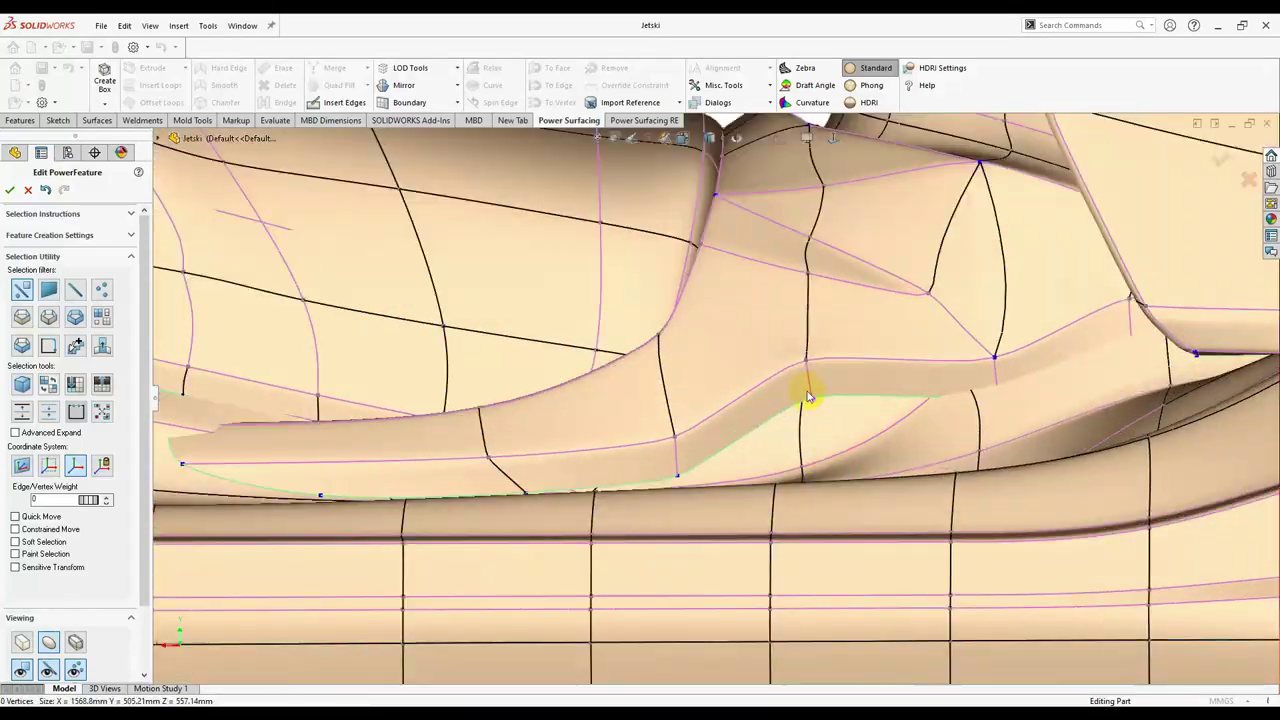
{"action": "middle_click_drag", "start_coordinate": [1008, 325], "coordinate": [826, 414]}
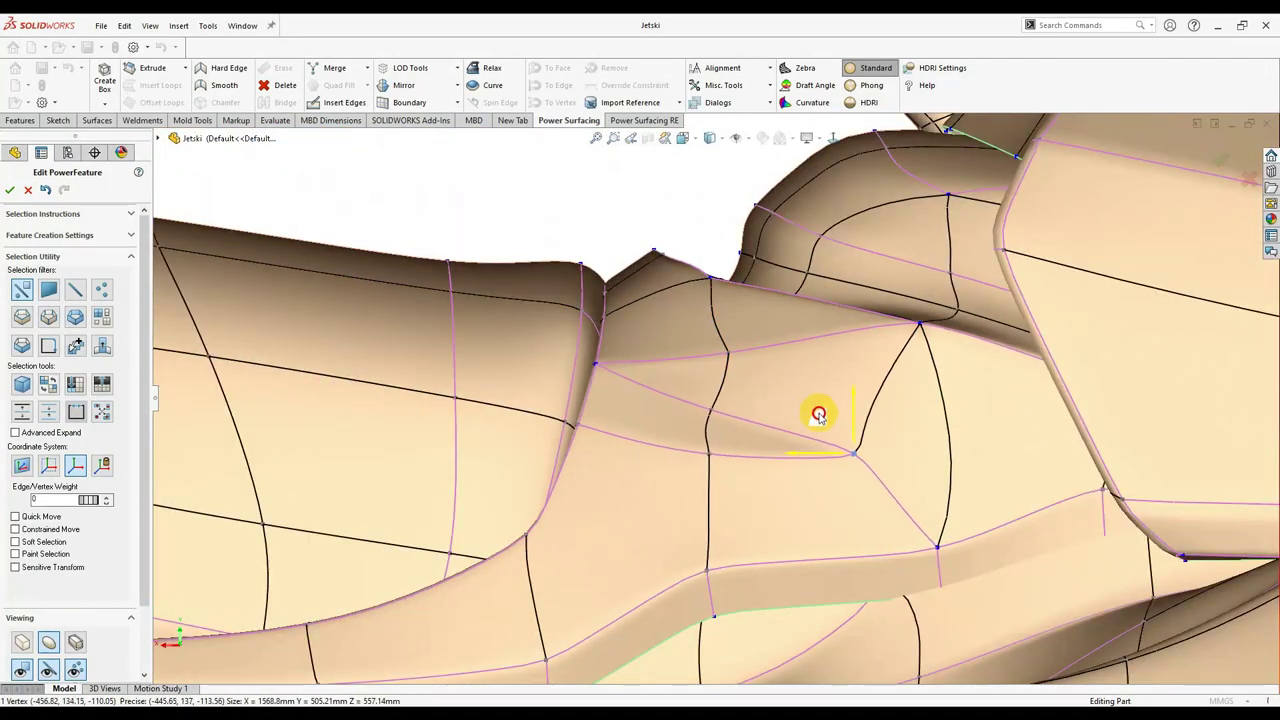
{"action": "key", "text": "Tab"}
{"action": "middle_click_drag", "start_coordinate": [700, 289], "coordinate": [910, 518]}
{"action": "scroll", "coordinate": [1063, 491], "scroll_direction": "up", "scroll_amount": 5}
{"action": "scroll", "coordinate": [614, 300], "scroll_direction": "down", "scroll_amount": 5}
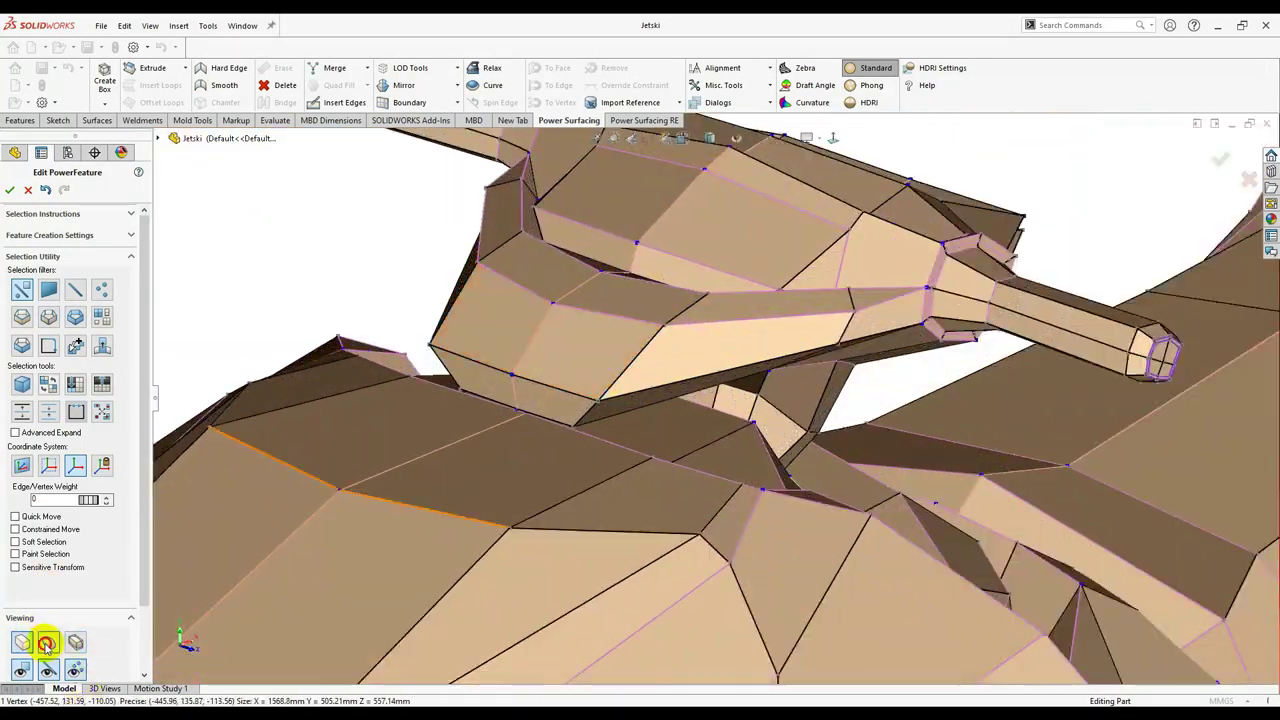
Return to smooth display and HDRI rendering, viewing the handlebar visor face.
{"action": "left_click", "coordinate": [48, 642]}
{"action": "left_click", "coordinate": [537, 300]}
{"action": "scroll", "coordinate": [632, 322], "scroll_direction": "down", "scroll_amount": 3}
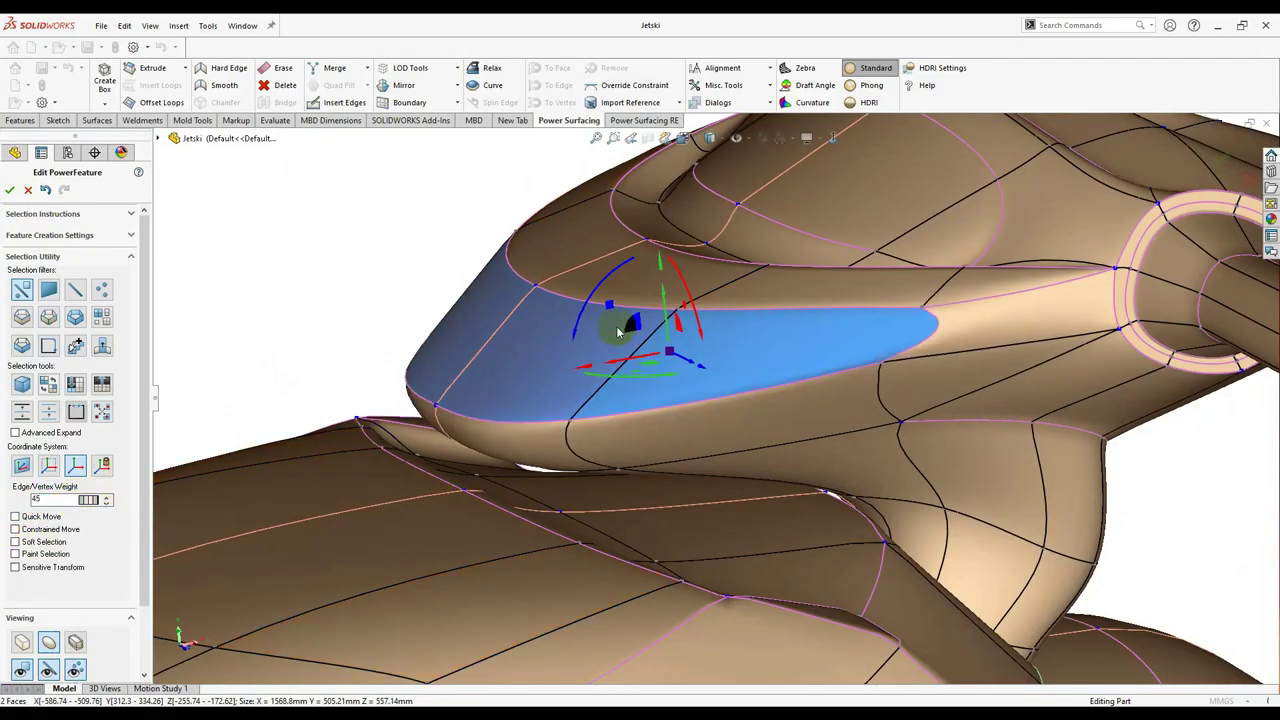
{"action": "left_click", "coordinate": [868, 103]}
{"action": "mouse_move", "coordinate": [780, 260]}
{"action": "middle_mouse_down"}
{"action": "mouse_move", "coordinate": [632, 443]}
{"action": "mouse_move", "coordinate": [963, 400]}
{"action": "mouse_move", "coordinate": [703, 338]}
{"action": "middle_mouse_up"}
{"action": "left_click", "coordinate": [741, 328]}
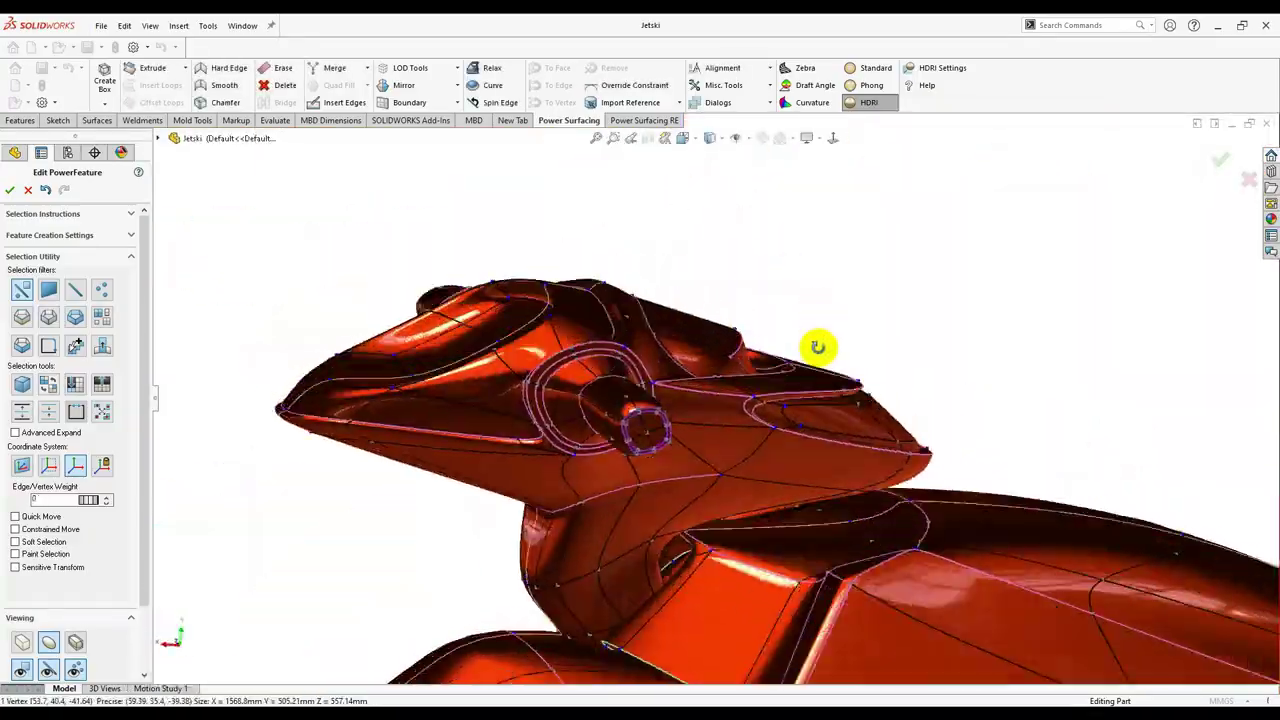
Look over the handlebar, hull and seat, selecting a seat edge with quick selection options.
{"action": "scroll", "coordinate": [777, 520], "scroll_direction": "down", "scroll_amount": 3}
{"action": "middle_click_drag", "start_coordinate": [777, 520], "coordinate": [743, 386]}
{"action": "scroll", "coordinate": [694, 466], "scroll_direction": "up", "scroll_amount": 5}
{"action": "scroll", "coordinate": [757, 416], "scroll_direction": "down", "scroll_amount": 5}
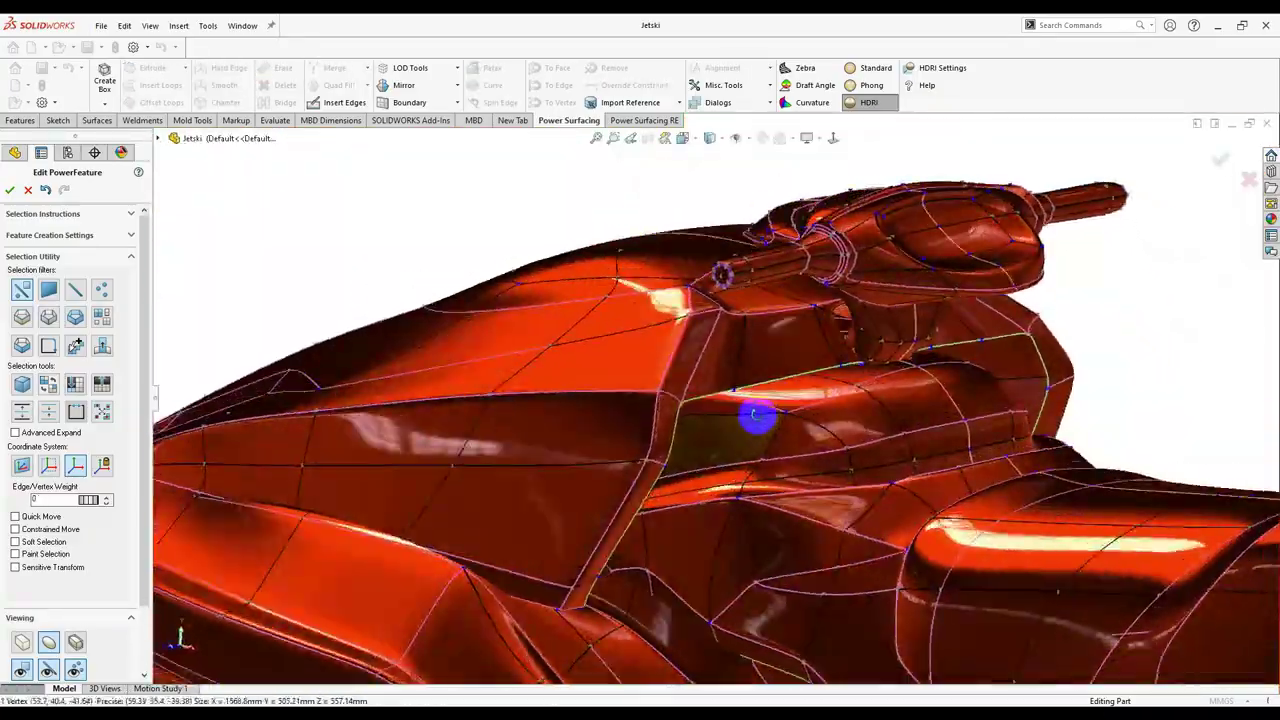
{"action": "scroll", "coordinate": [757, 416], "scroll_direction": "up", "scroll_amount": 5}
{"action": "middle_click_drag", "start_coordinate": [974, 574], "coordinate": [893, 536]}
{"action": "scroll", "coordinate": [850, 345], "scroll_direction": "down", "scroll_amount": 5}
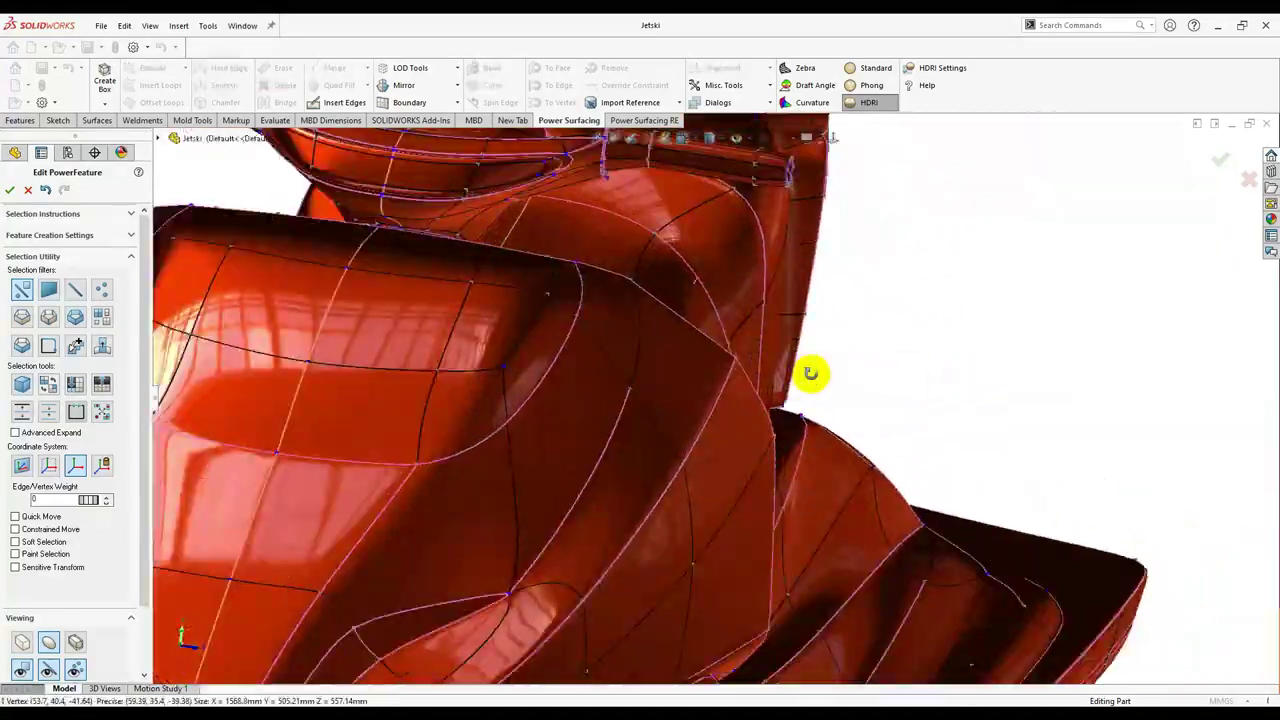
{"action": "scroll", "coordinate": [814, 371], "scroll_direction": "down", "scroll_amount": 2}
{"action": "scroll", "coordinate": [814, 371], "scroll_direction": "up", "scroll_amount": 2}
{"action": "scroll", "coordinate": [837, 437], "scroll_direction": "up", "scroll_amount": 2}
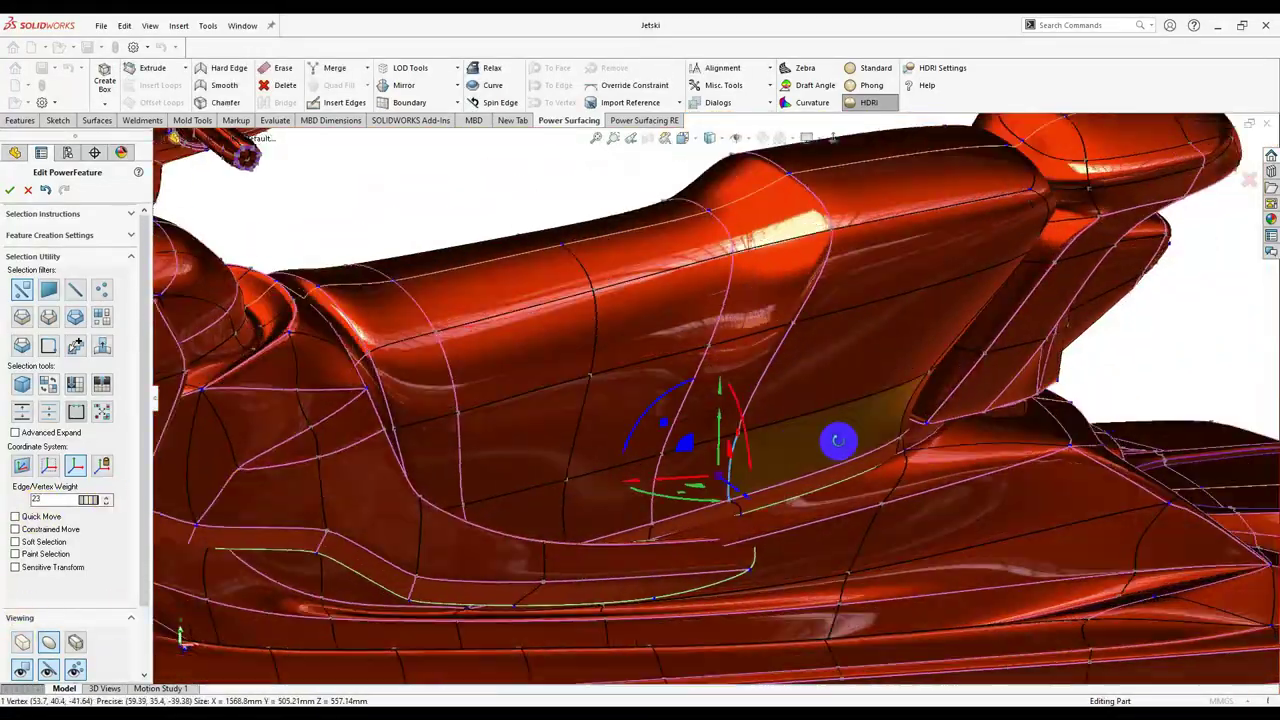
{"action": "scroll", "coordinate": [857, 377], "scroll_direction": "up", "scroll_amount": 3}
{"action": "scroll", "coordinate": [766, 286], "scroll_direction": "down", "scroll_amount": 5}
{"action": "middle_click_drag", "start_coordinate": [766, 286], "coordinate": [746, 207]}
{"action": "scroll", "coordinate": [746, 207], "scroll_direction": "down", "scroll_amount": 5}
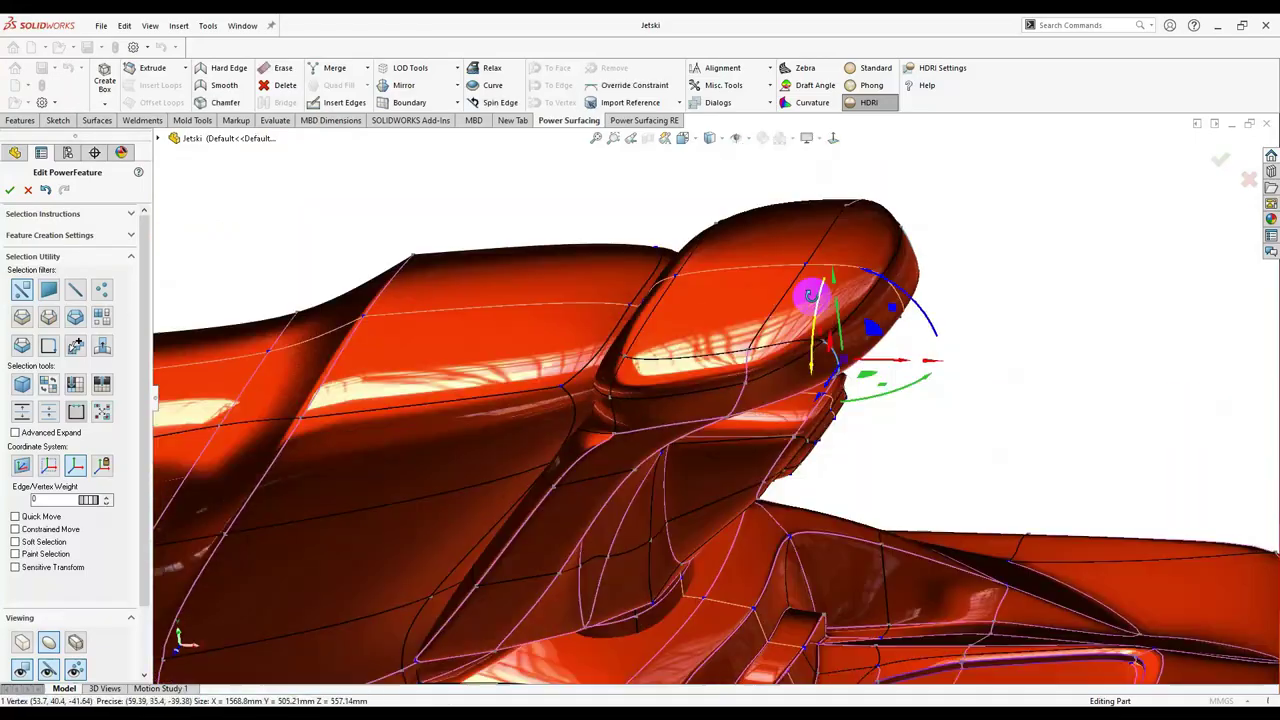
{"action": "left_click", "coordinate": [790, 352]}
{"action": "scroll", "coordinate": [829, 357], "scroll_direction": "down", "scroll_amount": 3}
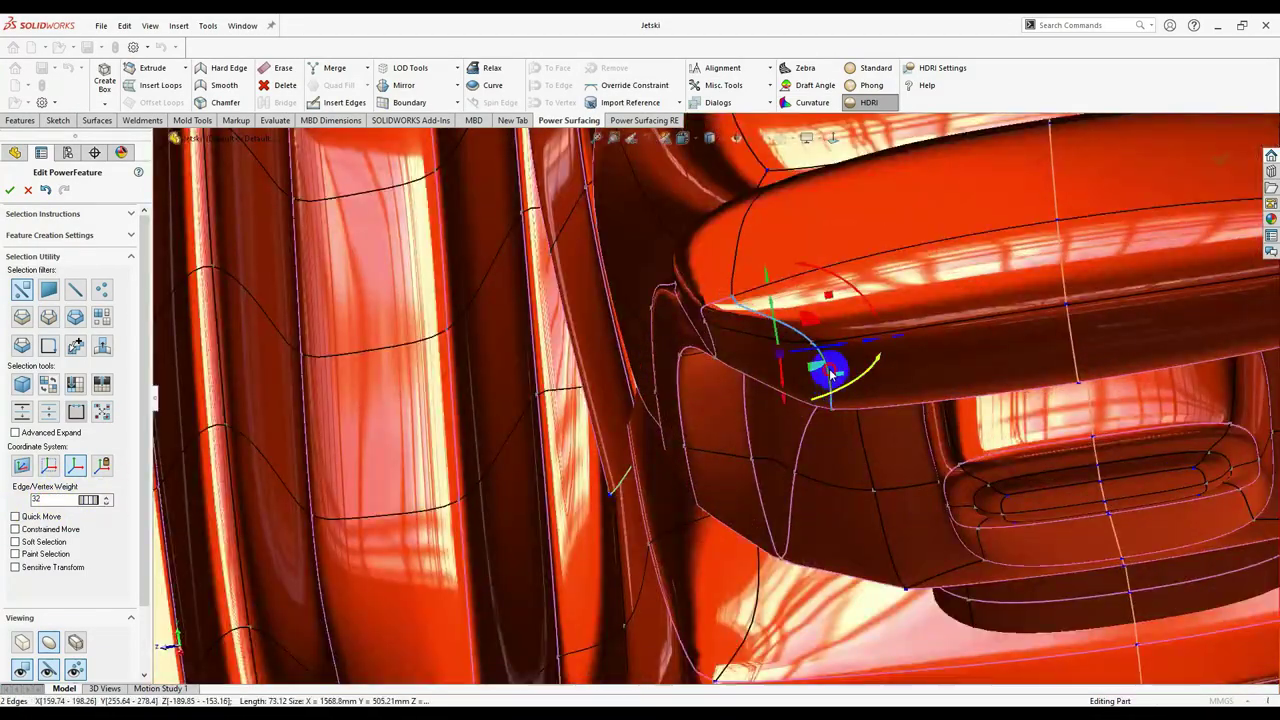
{"action": "scroll", "coordinate": [814, 400], "scroll_direction": "up", "scroll_amount": 2}
{"action": "right_click", "coordinate": [914, 366]}
{"action": "mouse_move", "coordinate": [914, 366]}
{"action": "middle_mouse_down"}
{"action": "mouse_move", "coordinate": [914, 388]}
{"action": "mouse_move", "coordinate": [777, 420]}
{"action": "mouse_move", "coordinate": [737, 337]}
{"action": "middle_mouse_up"}
Show a bottom view of the hull in Phong shading.
{"action": "middle_click_drag", "start_coordinate": [350, 494], "coordinate": [745, 492]}
{"action": "scroll", "coordinate": [745, 492], "scroll_direction": "up", "scroll_amount": 5}
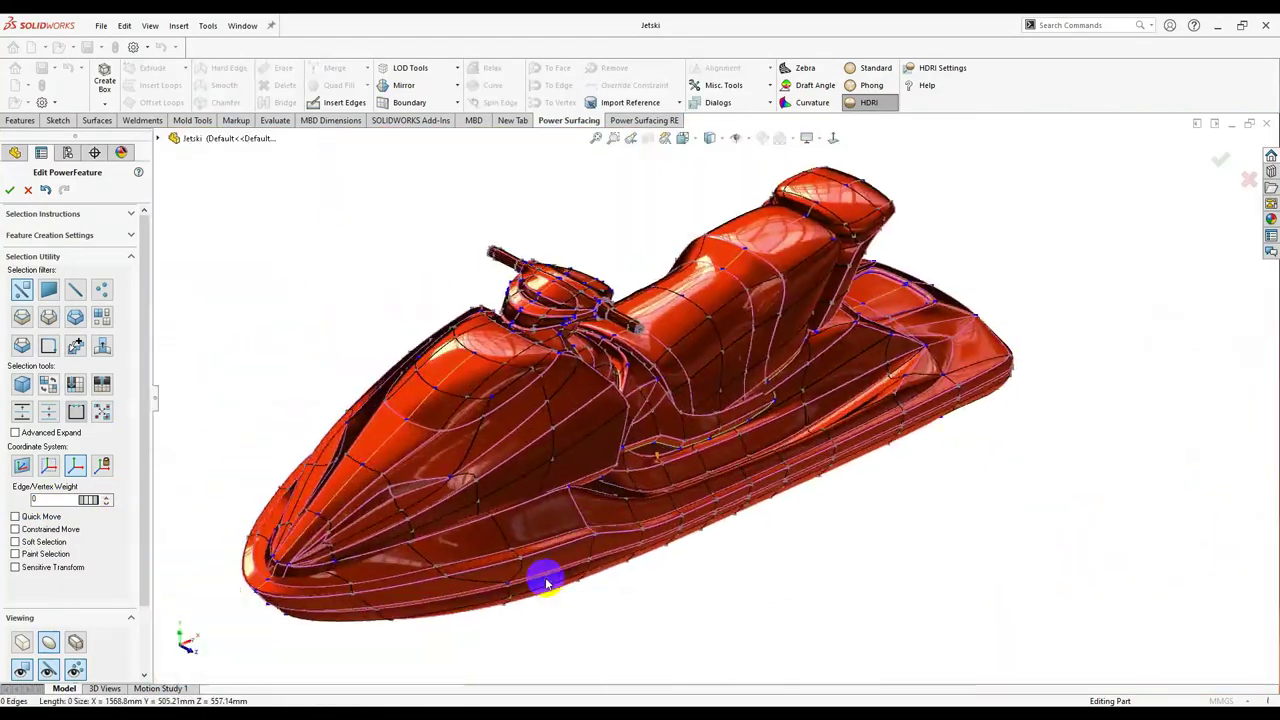
{"action": "middle_click_drag", "start_coordinate": [543, 580], "coordinate": [814, 514]}
{"action": "key", "text": "ctrl+6"}
{"action": "left_click", "coordinate": [871, 85]}
{"action": "scroll", "coordinate": [748, 362], "scroll_direction": "down", "scroll_amount": 3}
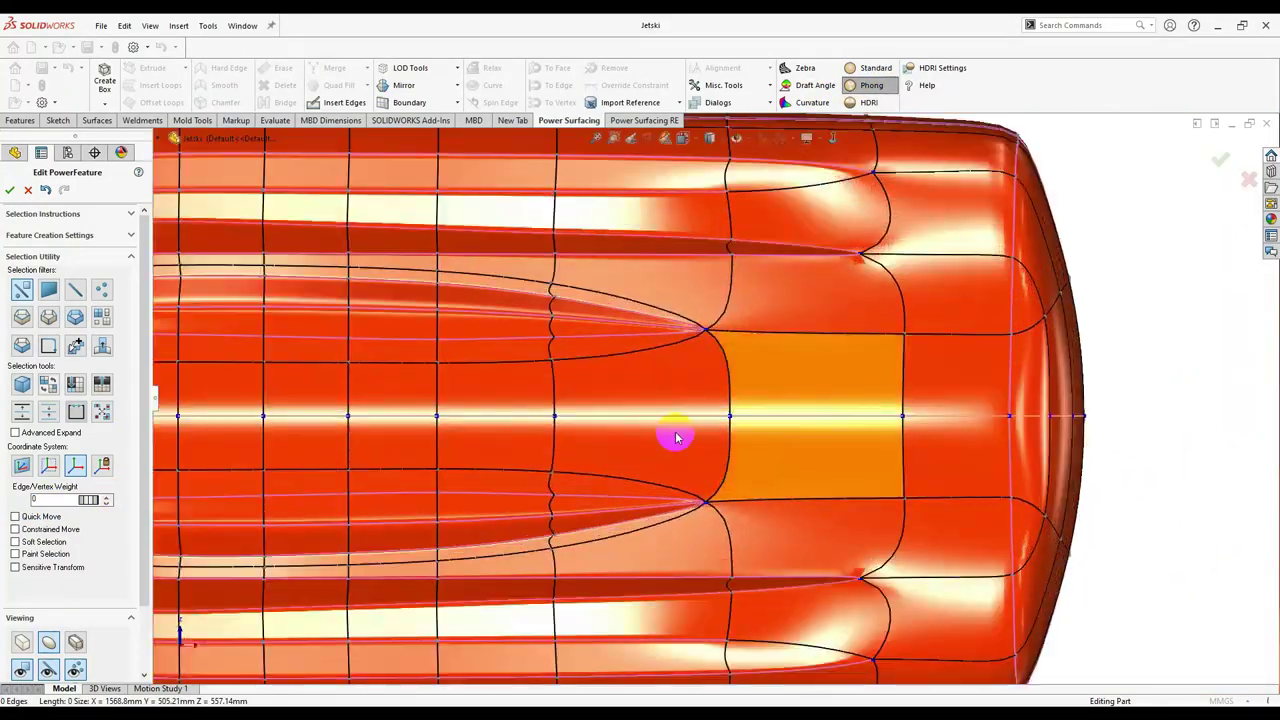
Select the deck recess faces and remove the crease from their rim edges.
{"action": "left_click", "coordinate": [863, 429]}
{"action": "middle_click_drag", "start_coordinate": [863, 429], "coordinate": [795, 370]}
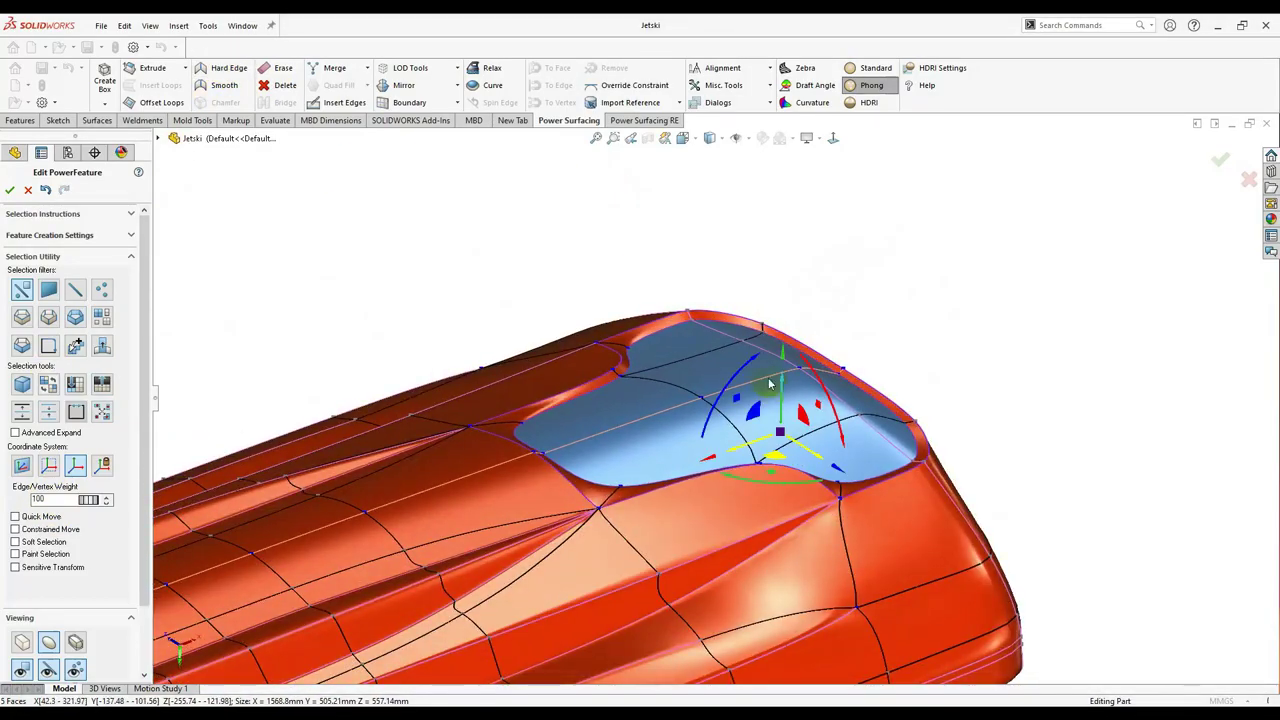
{"action": "middle_click_drag", "start_coordinate": [722, 412], "coordinate": [740, 457]}
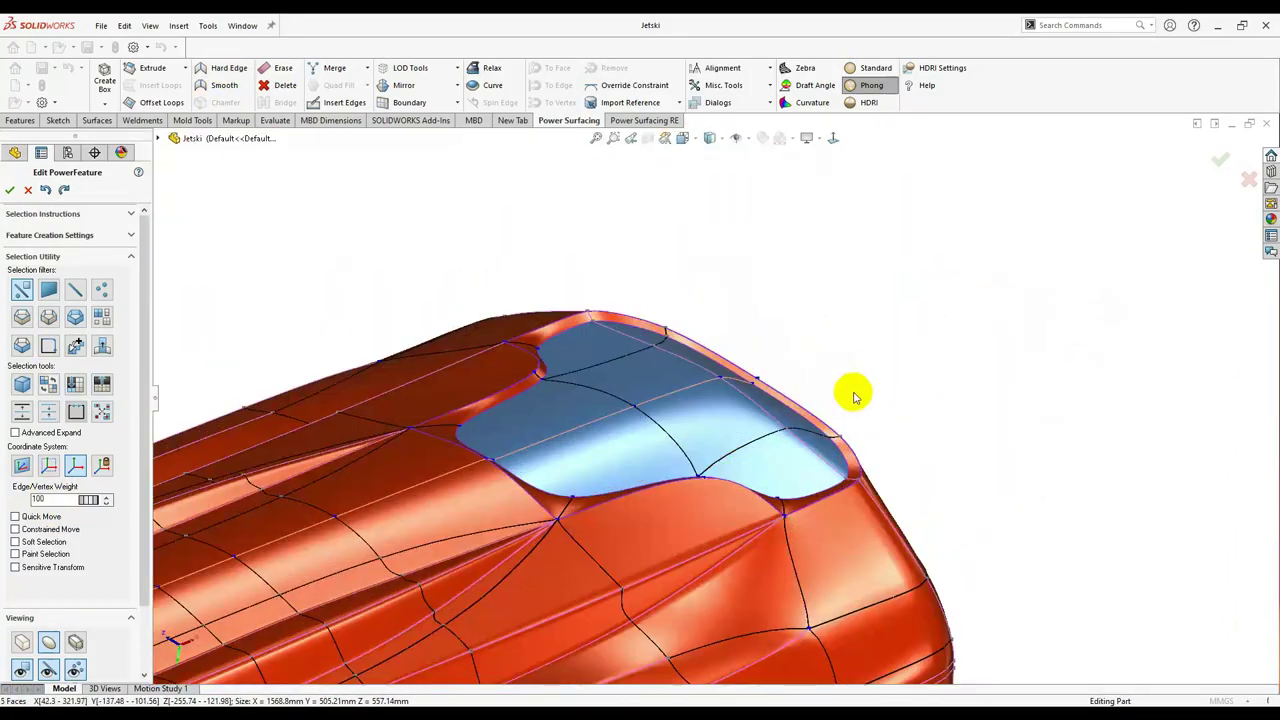
{"action": "mouse_move", "coordinate": [736, 382]}
{"action": "middle_mouse_down"}
{"action": "mouse_move", "coordinate": [763, 474]}
{"action": "mouse_move", "coordinate": [805, 510]}
{"action": "mouse_move", "coordinate": [834, 491]}
{"action": "mouse_move", "coordinate": [720, 515]}
{"action": "middle_mouse_up"}
{"action": "left_click", "coordinate": [805, 510], "text": "ctrl"}
{"action": "scroll", "coordinate": [834, 491], "scroll_direction": "up", "scroll_amount": 2}
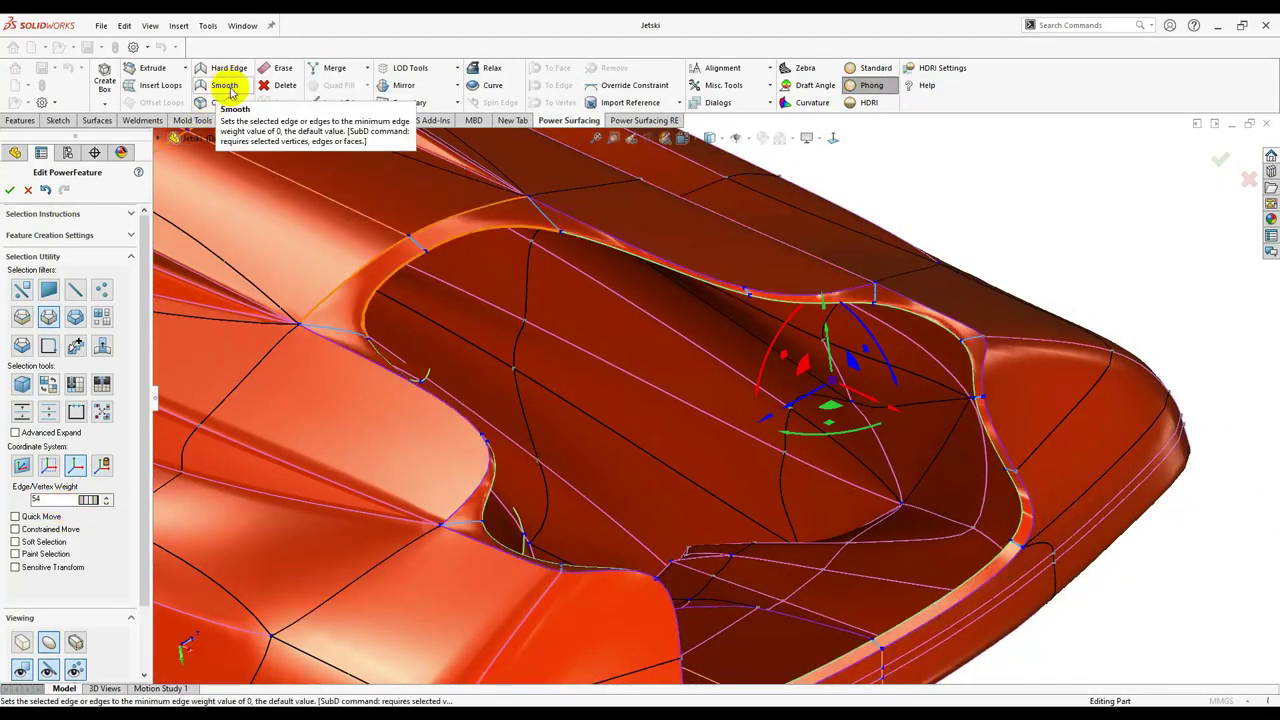
{"action": "left_click", "coordinate": [230, 92]}
Select the edge loop around the recess after clearing a stray edge selection.
{"action": "mouse_move", "coordinate": [434, 266]}
{"action": "middle_mouse_down"}
{"action": "mouse_move", "coordinate": [714, 523]}
{"action": "mouse_move", "coordinate": [1014, 408]}
{"action": "mouse_move", "coordinate": [910, 613]}
{"action": "mouse_move", "coordinate": [651, 371]}
{"action": "mouse_move", "coordinate": [609, 366]}
{"action": "mouse_move", "coordinate": [600, 503]}
{"action": "mouse_move", "coordinate": [745, 527]}
{"action": "middle_mouse_up"}
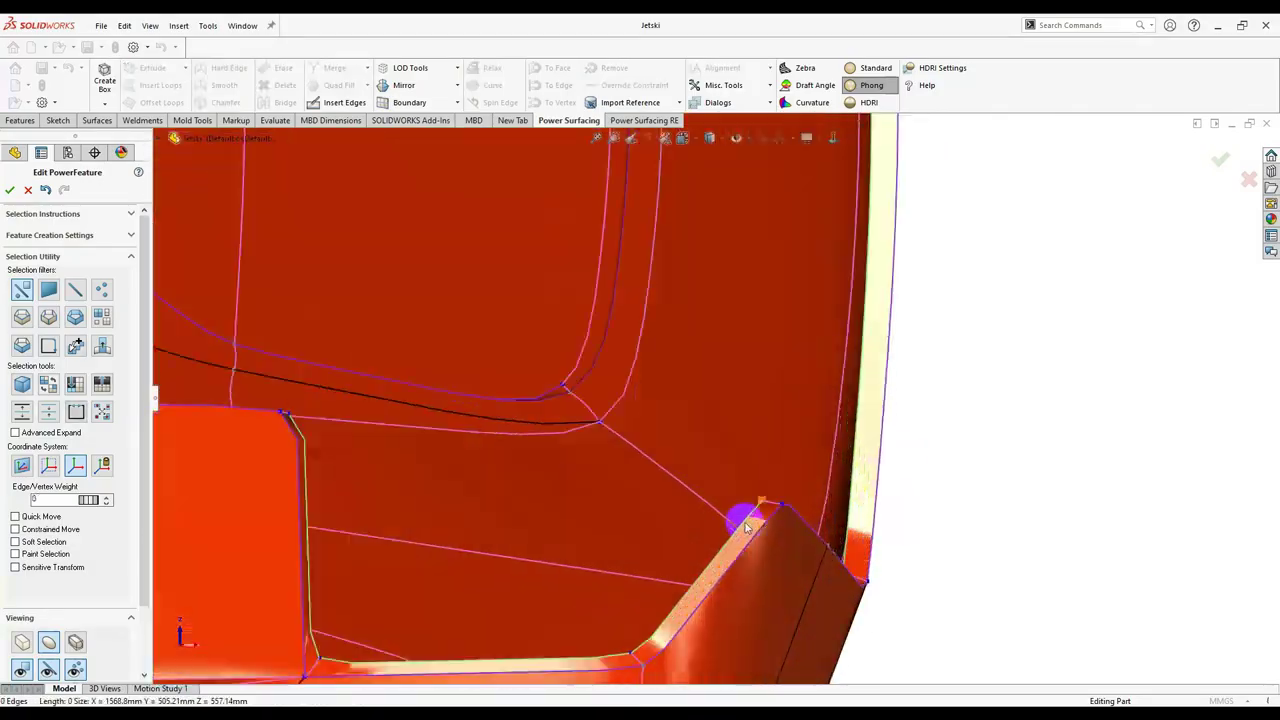
{"action": "left_click", "coordinate": [759, 452]}
{"action": "mouse_move", "coordinate": [759, 452]}
{"action": "middle_mouse_down"}
{"action": "mouse_move", "coordinate": [629, 391]}
{"action": "mouse_move", "coordinate": [663, 343]}
{"action": "mouse_move", "coordinate": [783, 460]}
{"action": "mouse_move", "coordinate": [598, 490]}
{"action": "mouse_move", "coordinate": [723, 529]}
{"action": "mouse_move", "coordinate": [691, 649]}
{"action": "mouse_move", "coordinate": [746, 446]}
{"action": "mouse_move", "coordinate": [724, 342]}
{"action": "mouse_move", "coordinate": [669, 391]}
{"action": "mouse_move", "coordinate": [746, 294]}
{"action": "mouse_move", "coordinate": [709, 451]}
{"action": "mouse_move", "coordinate": [783, 337]}
{"action": "mouse_move", "coordinate": [920, 371]}
{"action": "mouse_move", "coordinate": [820, 414]}
{"action": "mouse_move", "coordinate": [538, 346]}
{"action": "middle_mouse_up"}
{"action": "key", "text": "Escape"}
{"action": "double_click", "coordinate": [724, 342]}
Sink the rear recess floor faces deeper into the deck.
{"action": "left_click", "coordinate": [538, 346]}
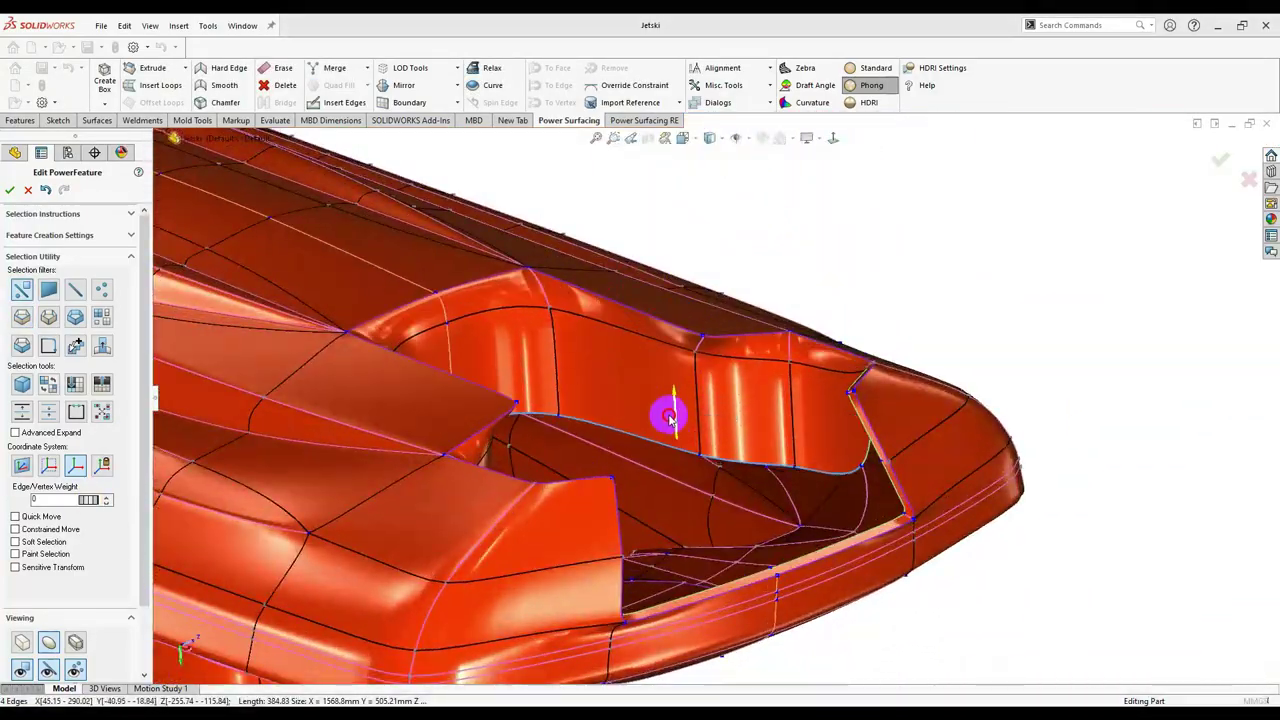
{"action": "left_click", "coordinate": [670, 418]}
{"action": "mouse_move", "coordinate": [670, 418]}
{"action": "middle_mouse_down"}
{"action": "mouse_move", "coordinate": [509, 591]}
{"action": "mouse_move", "coordinate": [717, 558]}
{"action": "middle_mouse_up"}
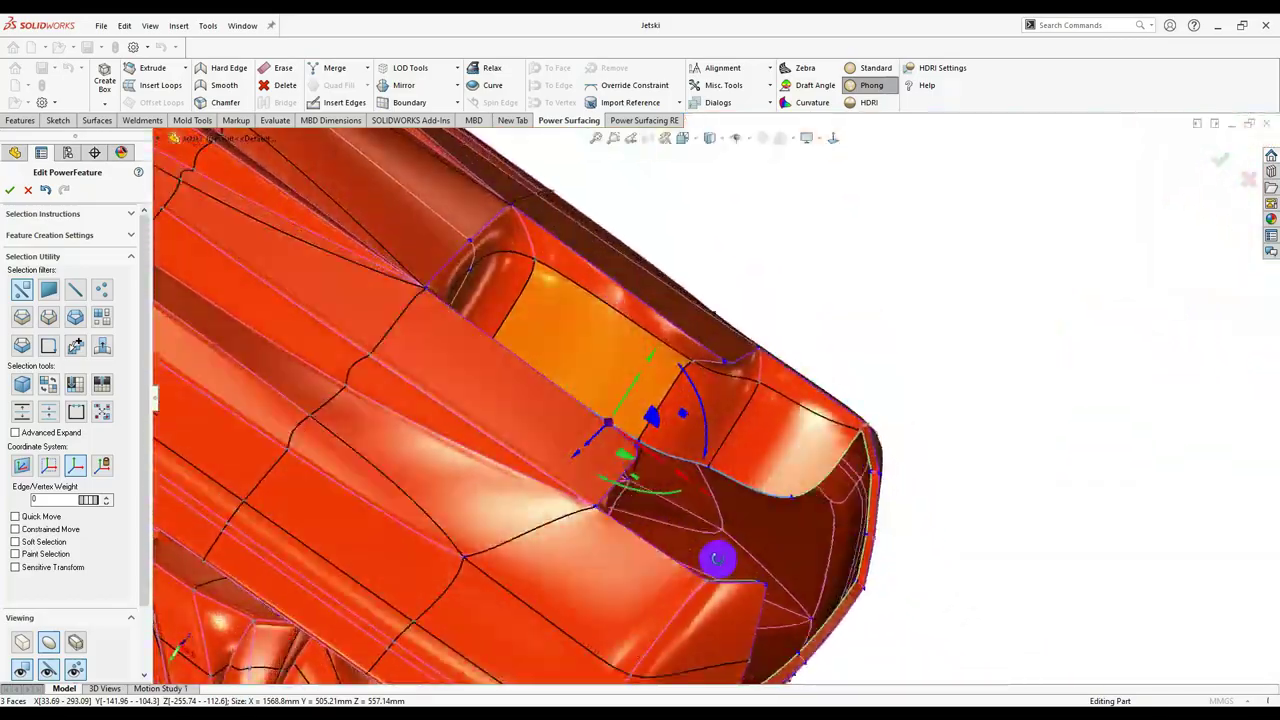
{"action": "scroll", "coordinate": [592, 412], "scroll_direction": "down", "scroll_amount": 10}
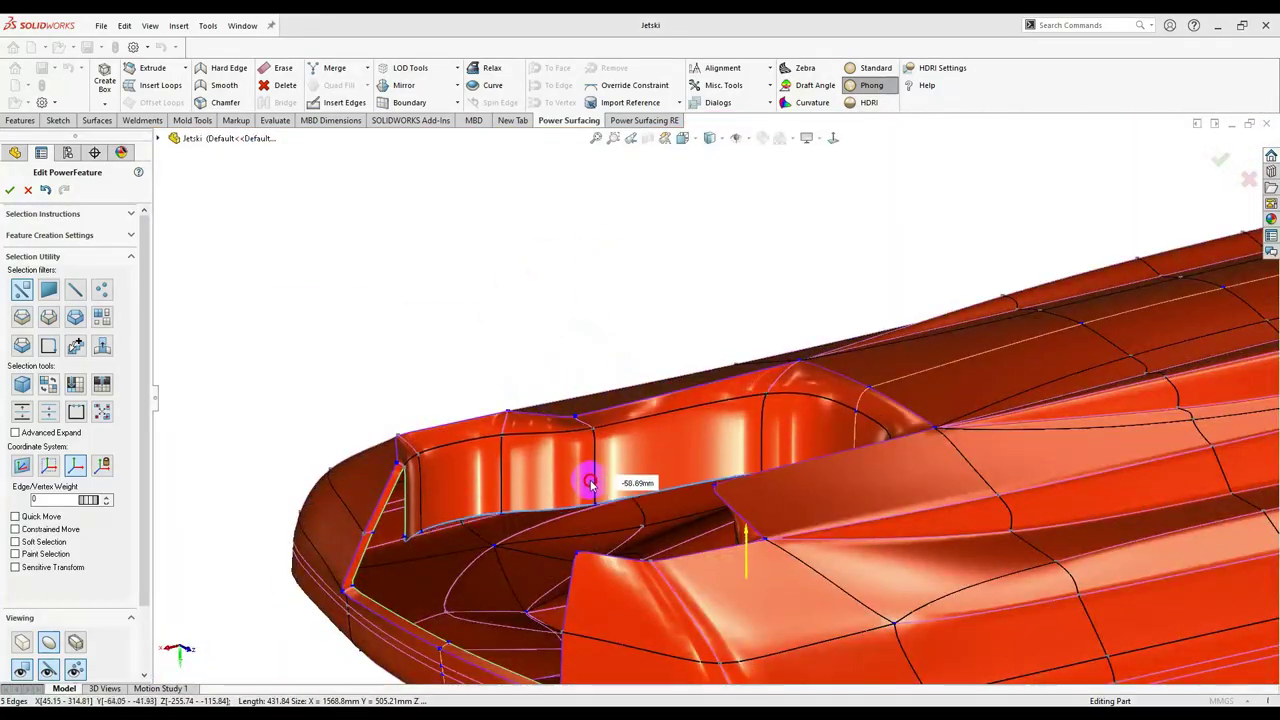
{"action": "left_click", "coordinate": [590, 484]}
{"action": "middle_click_drag", "start_coordinate": [590, 484], "coordinate": [699, 491]}
{"action": "mouse_move", "coordinate": [727, 447]}
{"action": "middle_mouse_down"}
{"action": "mouse_move", "coordinate": [577, 509]}
{"action": "mouse_move", "coordinate": [694, 471]}
{"action": "mouse_move", "coordinate": [594, 366]}
{"action": "mouse_move", "coordinate": [385, 570]}
{"action": "mouse_move", "coordinate": [551, 474]}
{"action": "mouse_move", "coordinate": [845, 523]}
{"action": "middle_mouse_up"}
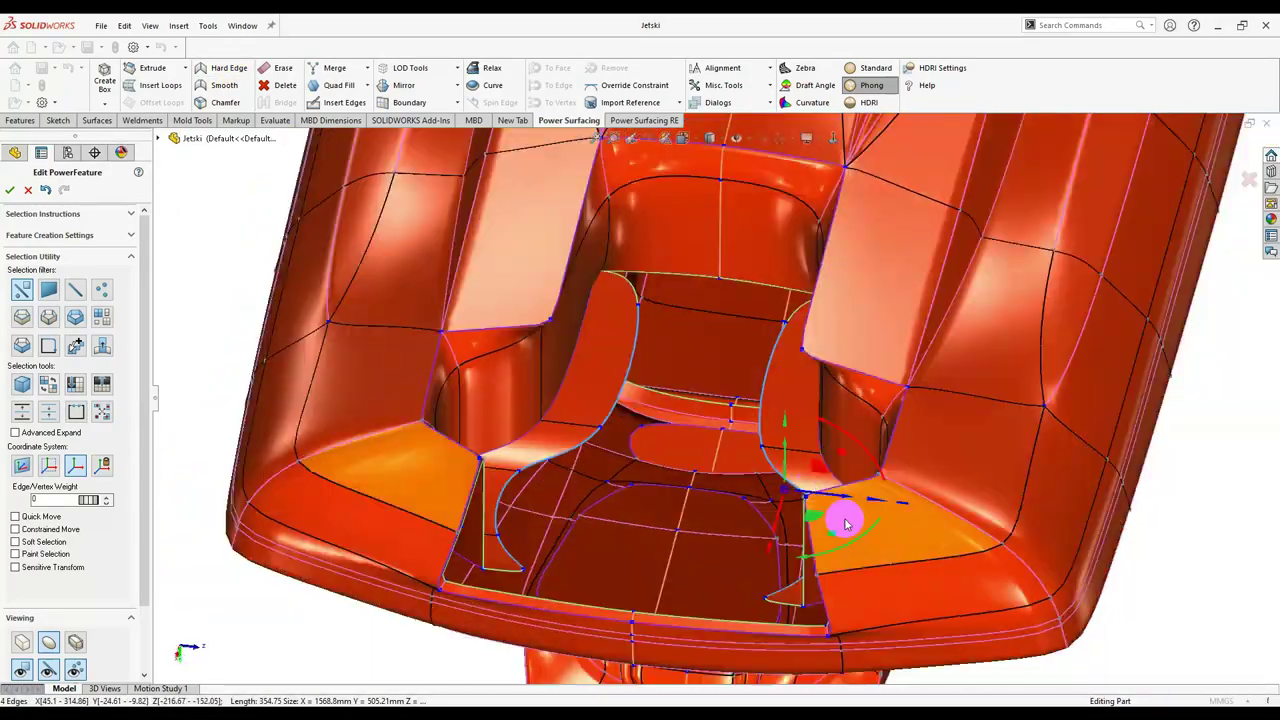
{"action": "mouse_move", "coordinate": [600, 220]}
{"action": "middle_mouse_down"}
{"action": "mouse_move", "coordinate": [714, 343]}
{"action": "mouse_move", "coordinate": [780, 466]}
{"action": "mouse_move", "coordinate": [877, 371]}
{"action": "mouse_move", "coordinate": [886, 480]}
{"action": "mouse_move", "coordinate": [812, 453]}
{"action": "middle_mouse_up"}
Select edge loops and edges along the recess and hull rim for the shortcut commands.
{"action": "double_click", "coordinate": [900, 485]}
{"action": "key", "text": "s"}
{"action": "mouse_move", "coordinate": [300, 560]}
{"action": "middle_mouse_down"}
{"action": "mouse_move", "coordinate": [606, 560]}
{"action": "mouse_move", "coordinate": [640, 486]}
{"action": "mouse_move", "coordinate": [829, 449]}
{"action": "mouse_move", "coordinate": [1008, 555]}
{"action": "middle_mouse_up"}
{"action": "mouse_move", "coordinate": [930, 541]}
{"action": "middle_mouse_down"}
{"action": "mouse_move", "coordinate": [694, 466]}
{"action": "mouse_move", "coordinate": [986, 589]}
{"action": "middle_mouse_up"}
{"action": "left_click", "coordinate": [105, 510]}
{"action": "mouse_move", "coordinate": [728, 497]}
{"action": "middle_mouse_down"}
{"action": "mouse_move", "coordinate": [749, 608]}
{"action": "mouse_move", "coordinate": [389, 354]}
{"action": "mouse_move", "coordinate": [688, 342]}
{"action": "mouse_move", "coordinate": [806, 277]}
{"action": "mouse_move", "coordinate": [1160, 410]}
{"action": "middle_mouse_up"}
{"action": "left_click", "coordinate": [688, 342]}
{"action": "key", "text": "s"}
{"action": "key", "text": "s"}
Raise the crease weight of a hull edge and select a vertex at the recess corner.
{"action": "mouse_move", "coordinate": [787, 572]}
{"action": "middle_mouse_down"}
{"action": "mouse_move", "coordinate": [686, 557]}
{"action": "mouse_move", "coordinate": [625, 316]}
{"action": "middle_mouse_up"}
{"action": "mouse_move", "coordinate": [300, 450]}
{"action": "middle_mouse_down"}
{"action": "mouse_move", "coordinate": [528, 451]}
{"action": "mouse_move", "coordinate": [643, 398]}
{"action": "middle_mouse_up"}
{"action": "left_click", "coordinate": [643, 398]}
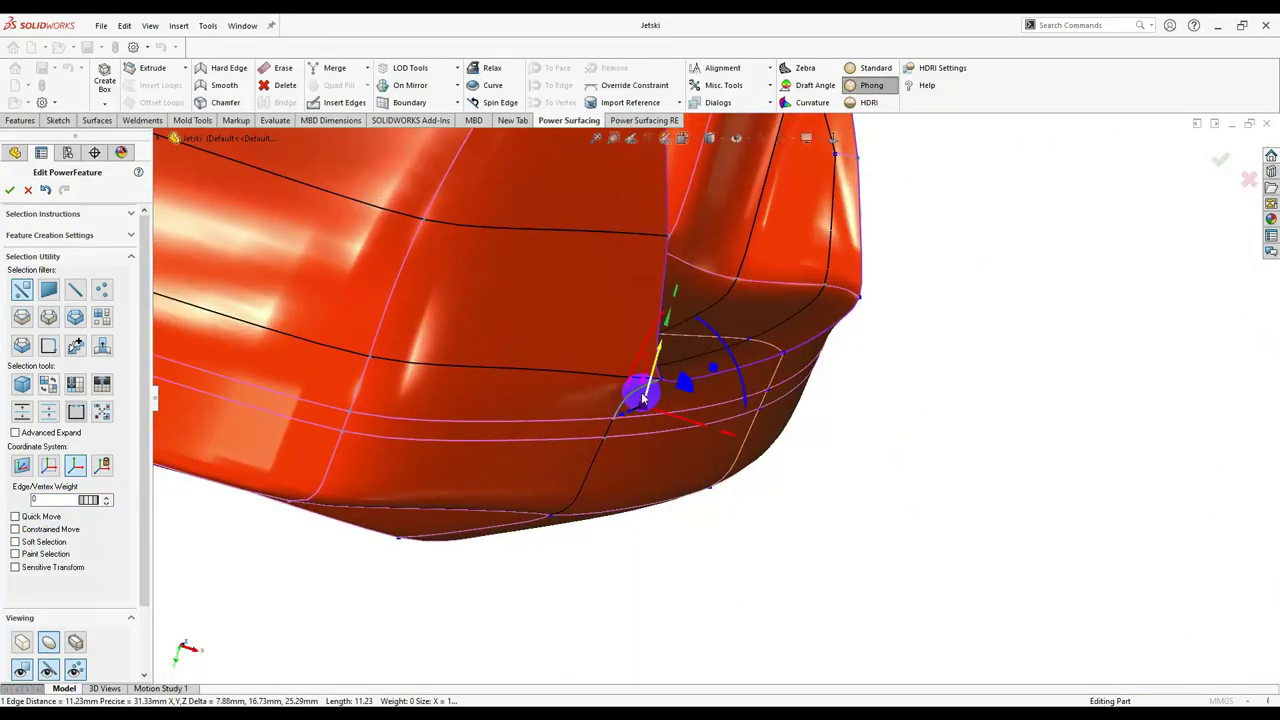
{"action": "left_click_drag", "start_coordinate": [105, 500], "coordinate": [115, 500]}
{"action": "mouse_move", "coordinate": [500, 420]}
{"action": "middle_mouse_down"}
{"action": "mouse_move", "coordinate": [786, 320]}
{"action": "mouse_move", "coordinate": [786, 457]}
{"action": "mouse_move", "coordinate": [600, 277]}
{"action": "mouse_move", "coordinate": [783, 395]}
{"action": "mouse_move", "coordinate": [786, 329]}
{"action": "mouse_move", "coordinate": [691, 366]}
{"action": "mouse_move", "coordinate": [1010, 412]}
{"action": "middle_mouse_up"}
{"action": "key", "text": "s"}
{"action": "left_click", "coordinate": [1010, 412]}
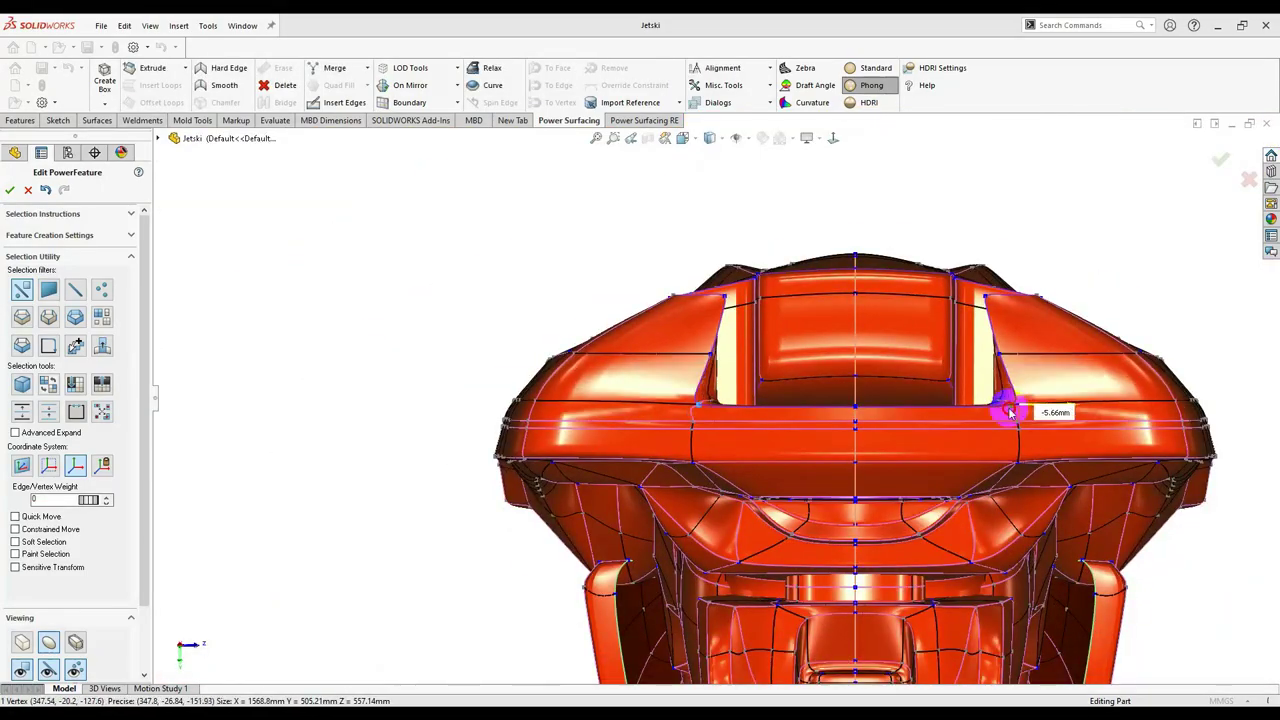
{"action": "scroll", "coordinate": [1015, 406], "scroll_direction": "up", "scroll_amount": 3}
{"action": "middle_click_drag", "start_coordinate": [977, 357], "coordinate": [990, 370]}
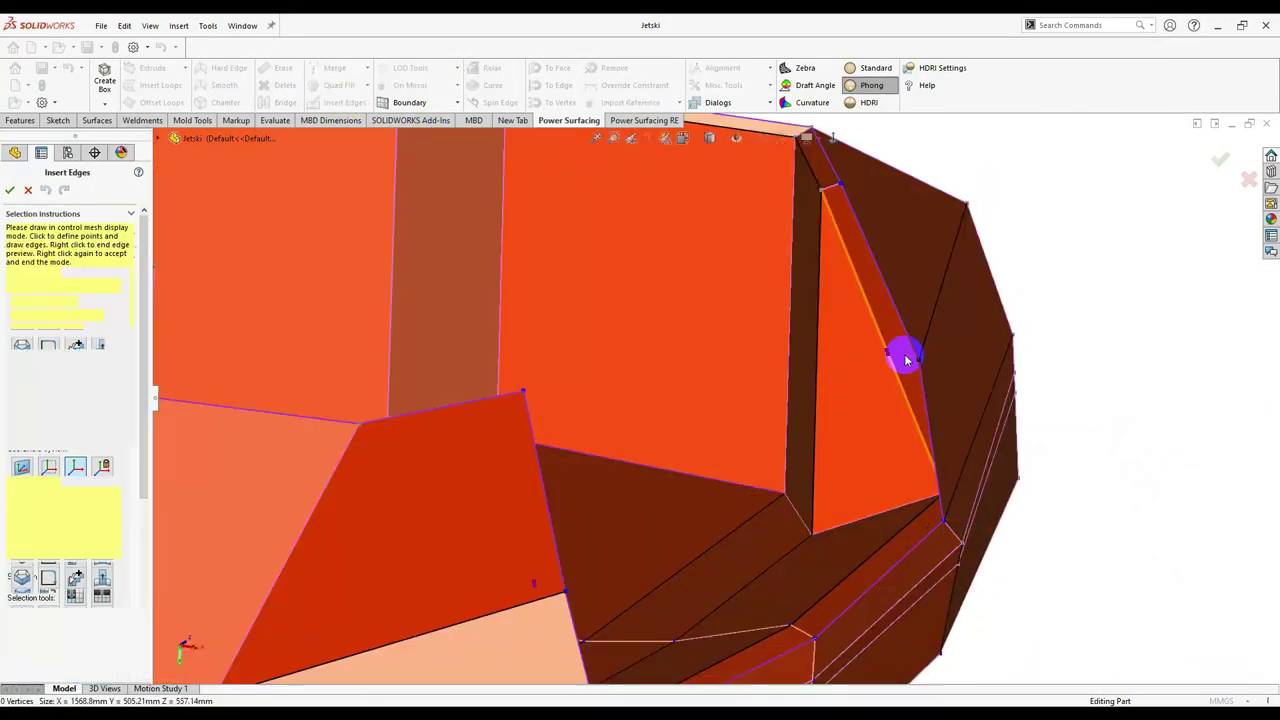
Accept the inserted hull edges and select vertices on the hull side.
{"action": "middle_click_drag", "start_coordinate": [905, 360], "coordinate": [777, 329]}
{"action": "right_click", "coordinate": [777, 329]}
{"action": "left_click", "coordinate": [857, 429]}
{"action": "mouse_move", "coordinate": [870, 432]}
{"action": "middle_mouse_down"}
{"action": "mouse_move", "coordinate": [857, 410]}
{"action": "mouse_move", "coordinate": [851, 583]}
{"action": "mouse_move", "coordinate": [937, 129]}
{"action": "mouse_move", "coordinate": [789, 218]}
{"action": "mouse_move", "coordinate": [722, 290]}
{"action": "middle_mouse_up"}
{"action": "left_click", "coordinate": [722, 290]}
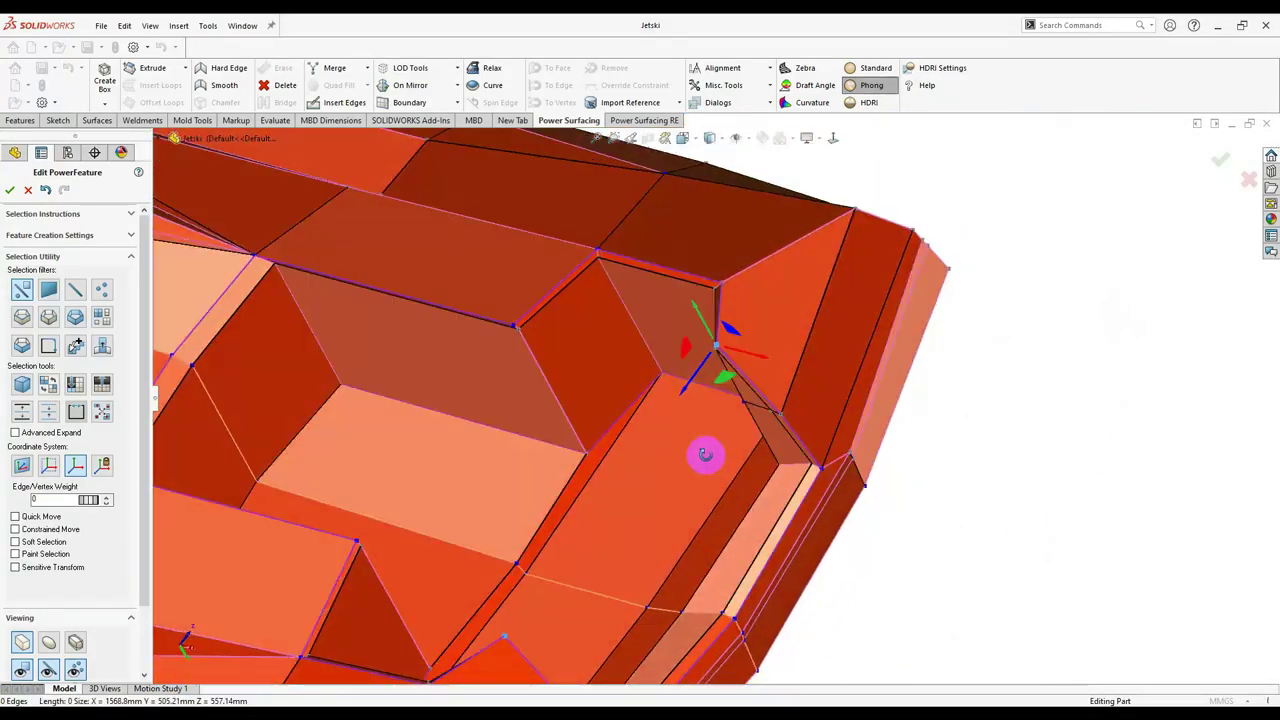
Insert another edge across the hull, then select vertices and a face inside the opening.
{"action": "middle_click_drag", "start_coordinate": [705, 455], "coordinate": [748, 443]}
{"action": "key", "text": "i"}
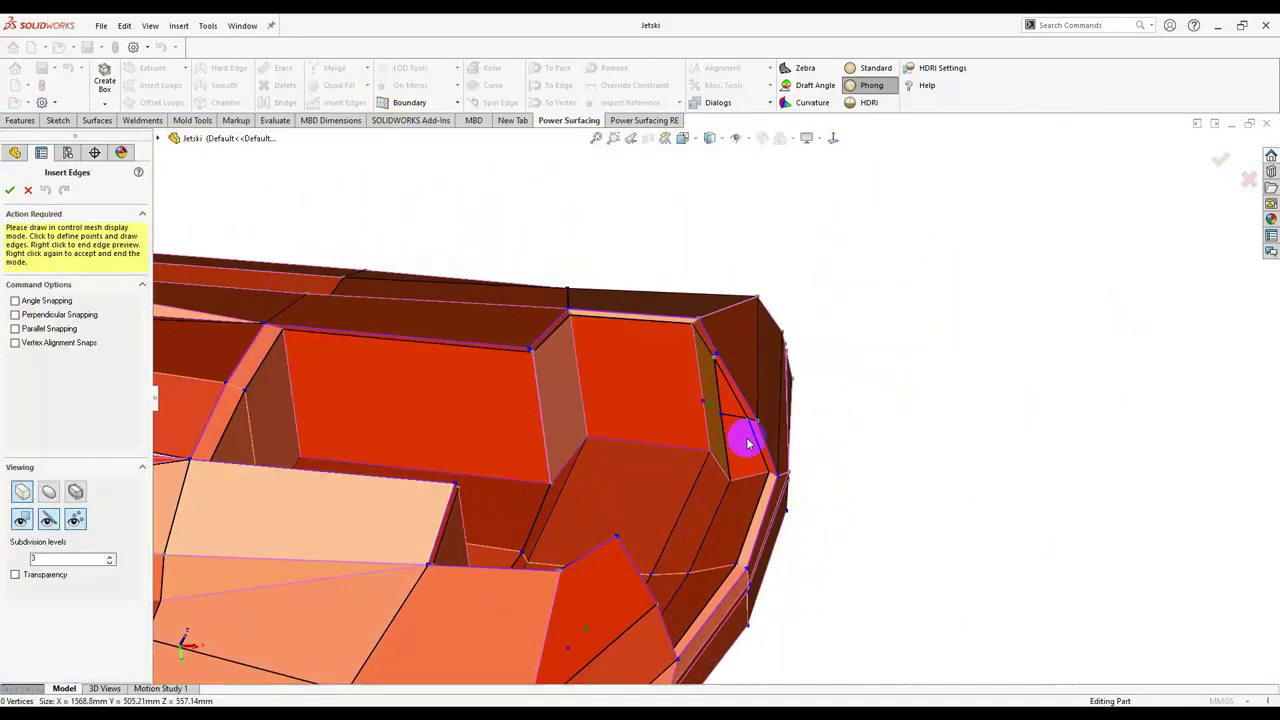
{"action": "right_click", "coordinate": [234, 490]}
{"action": "middle_click_drag", "start_coordinate": [234, 490], "coordinate": [675, 624]}
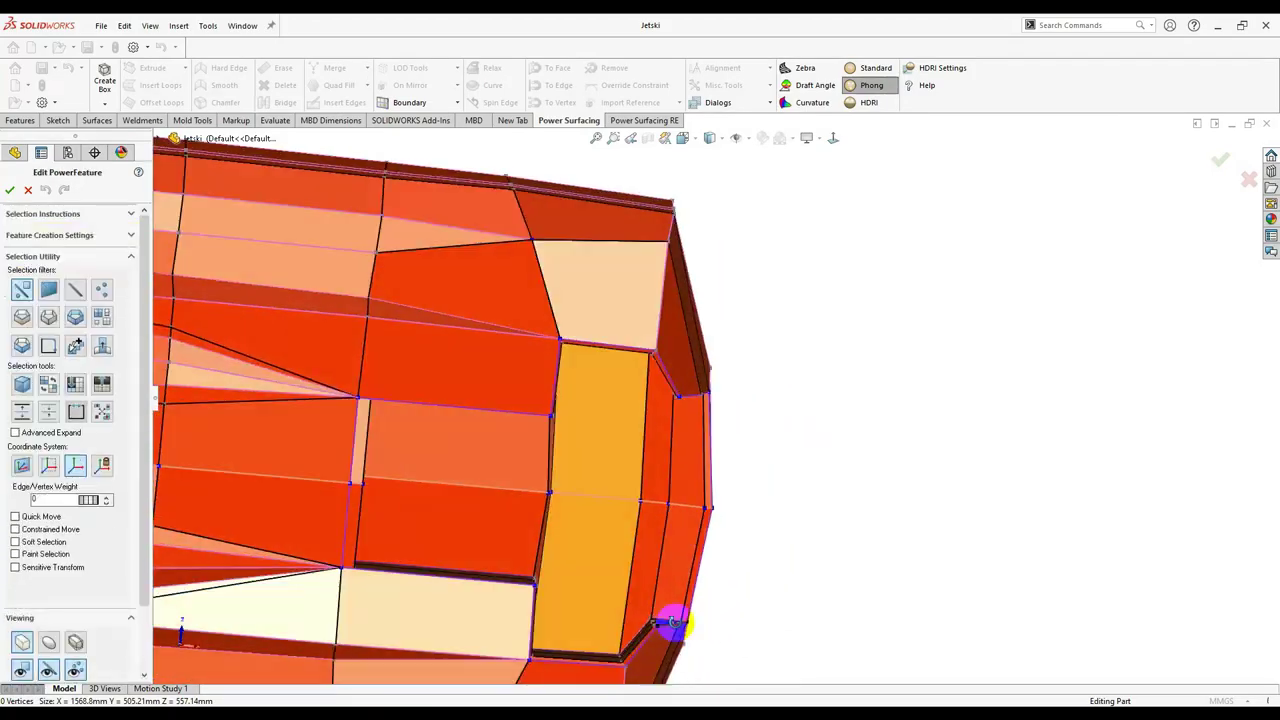
{"action": "middle_click_drag", "start_coordinate": [604, 299], "coordinate": [655, 432]}
{"action": "left_click", "coordinate": [655, 432]}
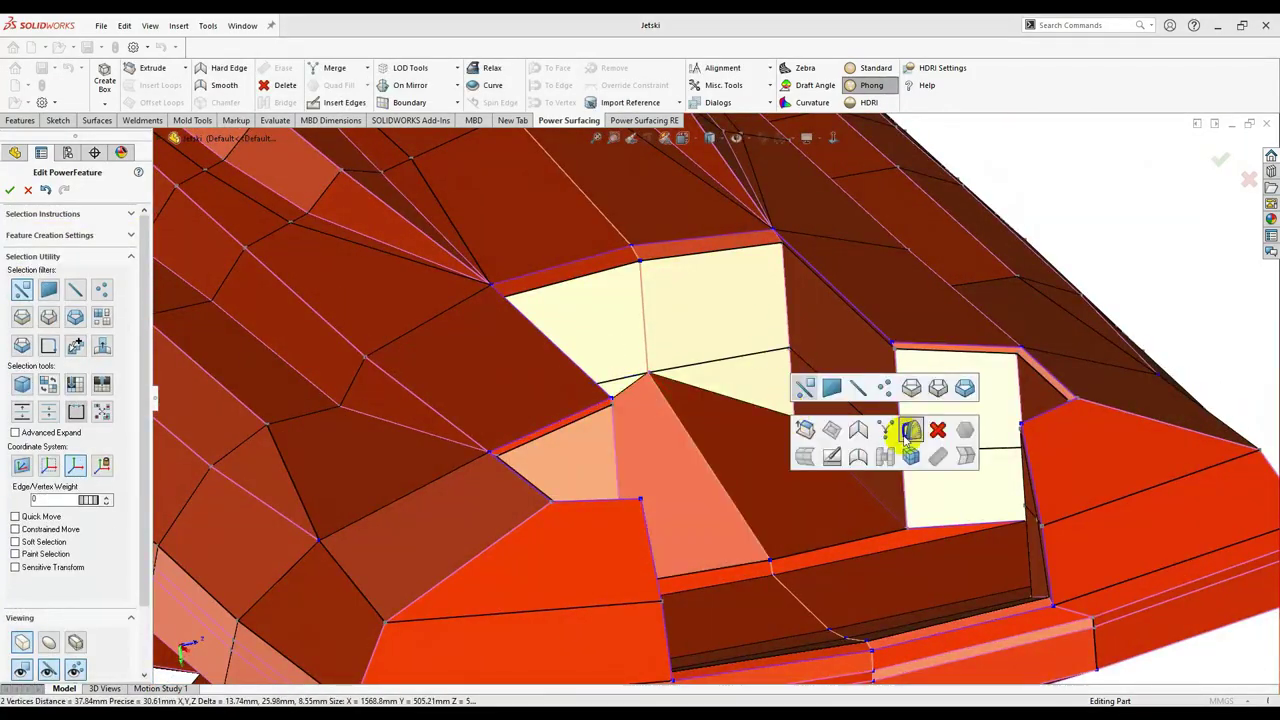
{"action": "mouse_move", "coordinate": [910, 432]}
{"action": "middle_mouse_down"}
{"action": "mouse_move", "coordinate": [706, 334]}
{"action": "mouse_move", "coordinate": [700, 411]}
{"action": "mouse_move", "coordinate": [709, 366]}
{"action": "mouse_move", "coordinate": [833, 318]}
{"action": "mouse_move", "coordinate": [923, 429]}
{"action": "mouse_move", "coordinate": [808, 400]}
{"action": "mouse_move", "coordinate": [760, 318]}
{"action": "mouse_move", "coordinate": [794, 437]}
{"action": "mouse_move", "coordinate": [793, 375]}
{"action": "middle_mouse_up"}
{"action": "left_click", "coordinate": [808, 400]}
Show the faceted control cage and select an edge along the hull opening.
{"action": "key", "text": "Tab"}
{"action": "mouse_move", "coordinate": [680, 403]}
{"action": "middle_mouse_down"}
{"action": "mouse_move", "coordinate": [823, 466]}
{"action": "mouse_move", "coordinate": [812, 421]}
{"action": "middle_mouse_up"}
{"action": "mouse_move", "coordinate": [762, 497]}
{"action": "middle_mouse_down"}
{"action": "mouse_move", "coordinate": [809, 423]}
{"action": "mouse_move", "coordinate": [837, 257]}
{"action": "mouse_move", "coordinate": [637, 320]}
{"action": "mouse_move", "coordinate": [679, 503]}
{"action": "mouse_move", "coordinate": [666, 369]}
{"action": "mouse_move", "coordinate": [837, 134]}
{"action": "mouse_move", "coordinate": [929, 340]}
{"action": "mouse_move", "coordinate": [862, 552]}
{"action": "mouse_move", "coordinate": [894, 314]}
{"action": "middle_mouse_up"}
{"action": "scroll", "coordinate": [886, 349], "scroll_direction": "down", "scroll_amount": 3}
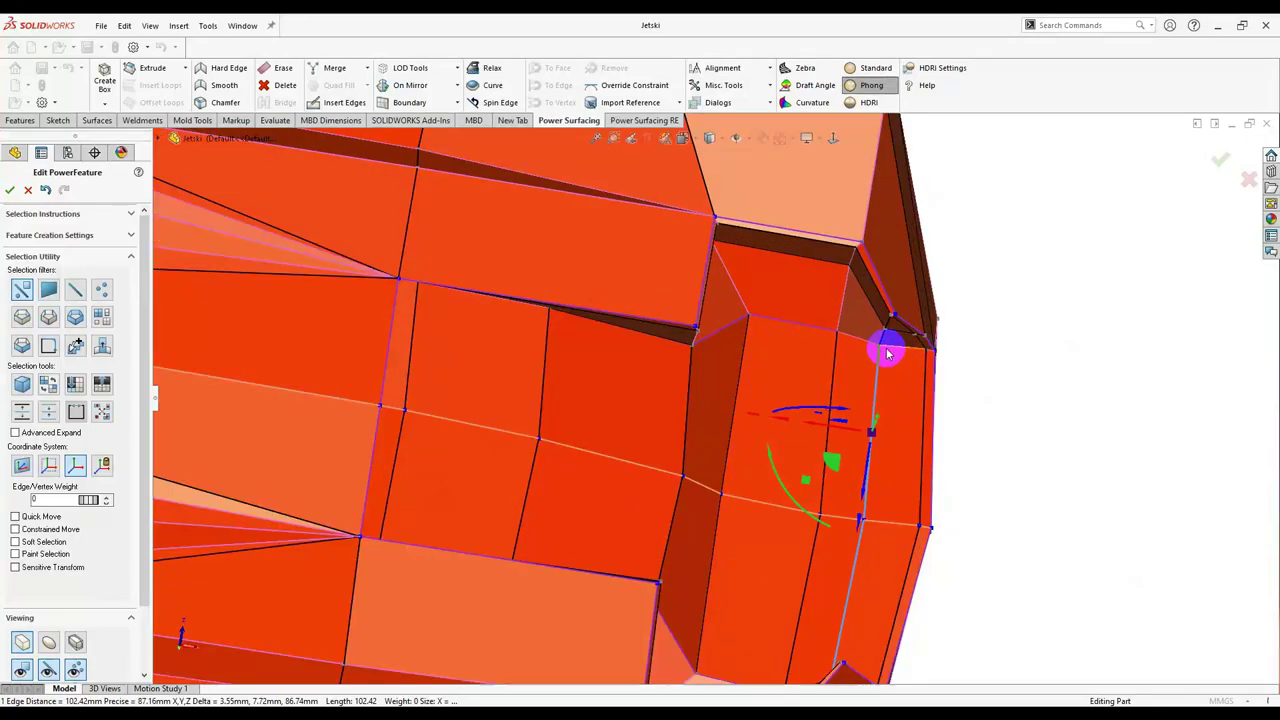
{"action": "left_click", "coordinate": [831, 310]}
Select another edge on the hull of the faceted jet ski for adjustment.
{"action": "mouse_move", "coordinate": [948, 165]}
{"action": "middle_mouse_down"}
{"action": "mouse_move", "coordinate": [1109, 363]}
{"action": "mouse_move", "coordinate": [657, 290]}
{"action": "middle_mouse_up"}
{"action": "scroll", "coordinate": [1109, 363], "scroll_direction": "up", "scroll_amount": 3}
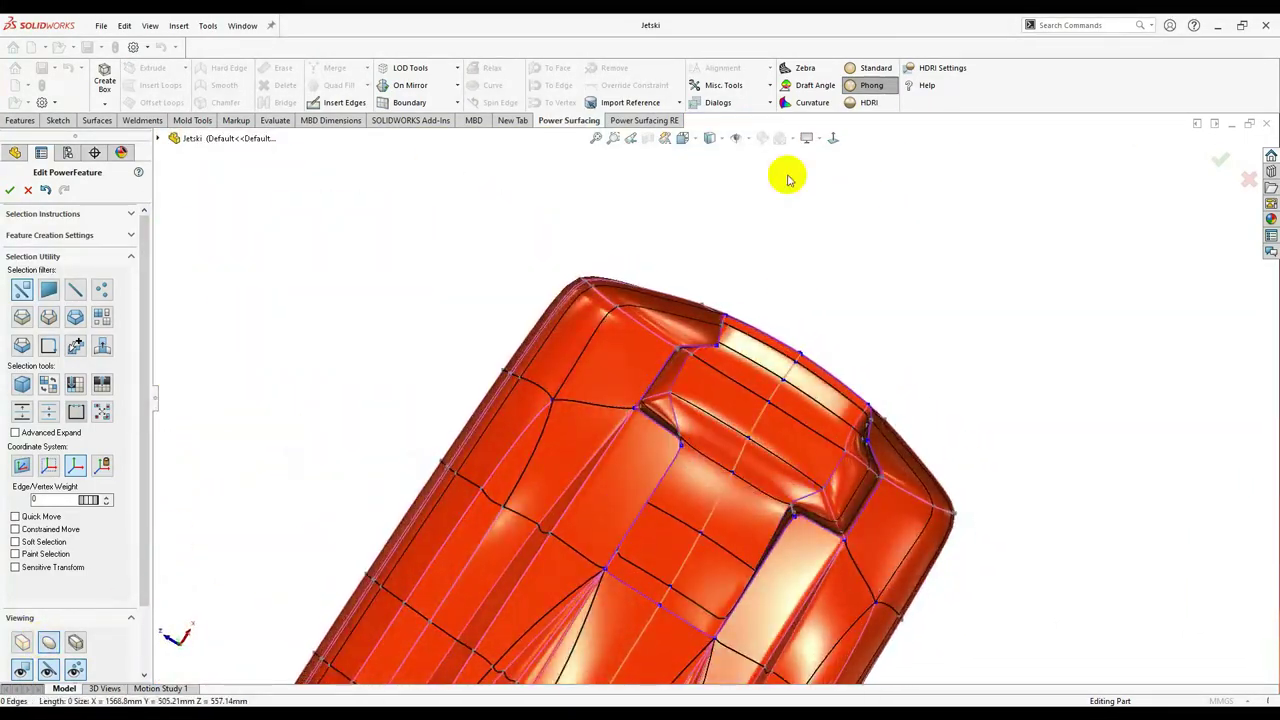
{"action": "middle_click_drag", "start_coordinate": [788, 178], "coordinate": [786, 331]}
{"action": "scroll", "coordinate": [786, 331], "scroll_direction": "down", "scroll_amount": 3}
{"action": "left_click", "coordinate": [757, 403]}
{"action": "mouse_move", "coordinate": [757, 403]}
{"action": "middle_mouse_down"}
{"action": "mouse_move", "coordinate": [848, 271]}
{"action": "mouse_move", "coordinate": [769, 291]}
{"action": "middle_mouse_up"}
{"action": "mouse_move", "coordinate": [1040, 215]}
{"action": "middle_mouse_down"}
{"action": "mouse_move", "coordinate": [700, 437]}
{"action": "mouse_move", "coordinate": [691, 271]}
{"action": "middle_mouse_up"}
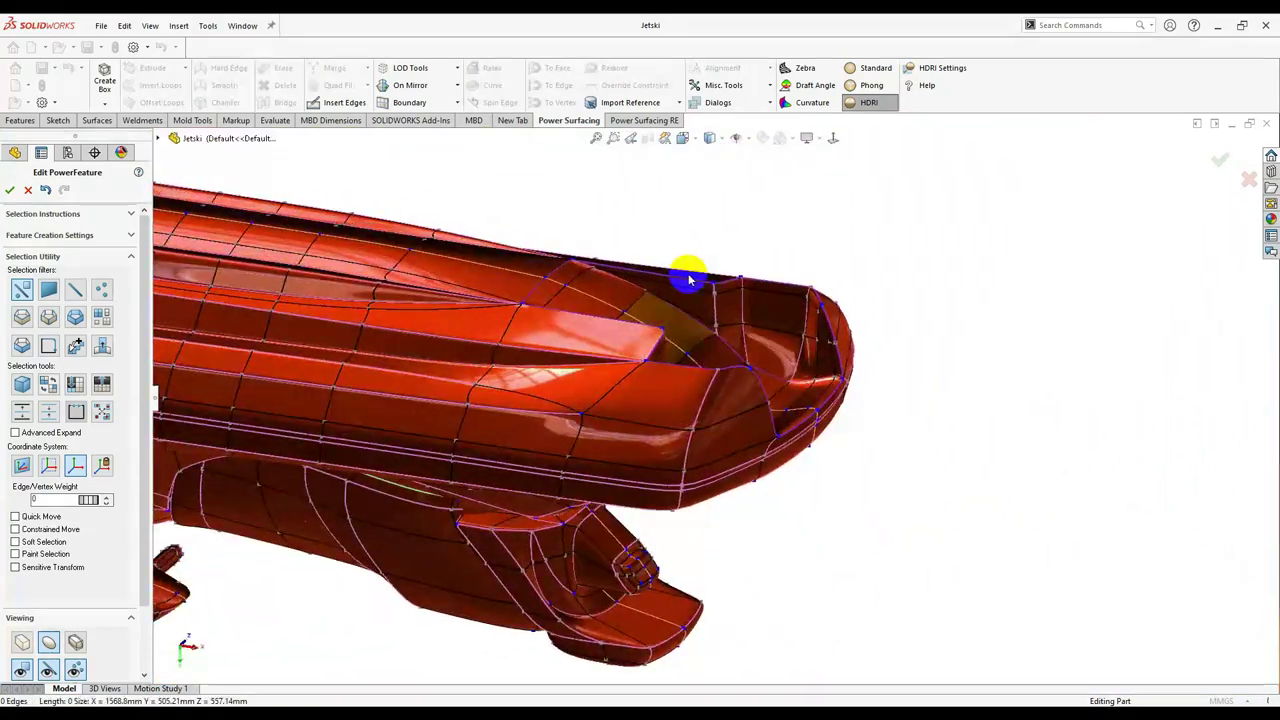
Switch the display to Standard shading and inspect the hull from the side.
{"action": "left_click", "coordinate": [876, 67]}
{"action": "left_click", "coordinate": [745, 533]}
{"action": "mouse_move", "coordinate": [745, 533]}
{"action": "middle_mouse_down"}
{"action": "mouse_move", "coordinate": [866, 523]}
{"action": "mouse_move", "coordinate": [634, 506]}
{"action": "mouse_move", "coordinate": [666, 471]}
{"action": "mouse_move", "coordinate": [610, 447]}
{"action": "mouse_move", "coordinate": [657, 534]}
{"action": "mouse_move", "coordinate": [495, 553]}
{"action": "middle_mouse_up"}
{"action": "middle_click_drag", "start_coordinate": [679, 211], "coordinate": [614, 383]}
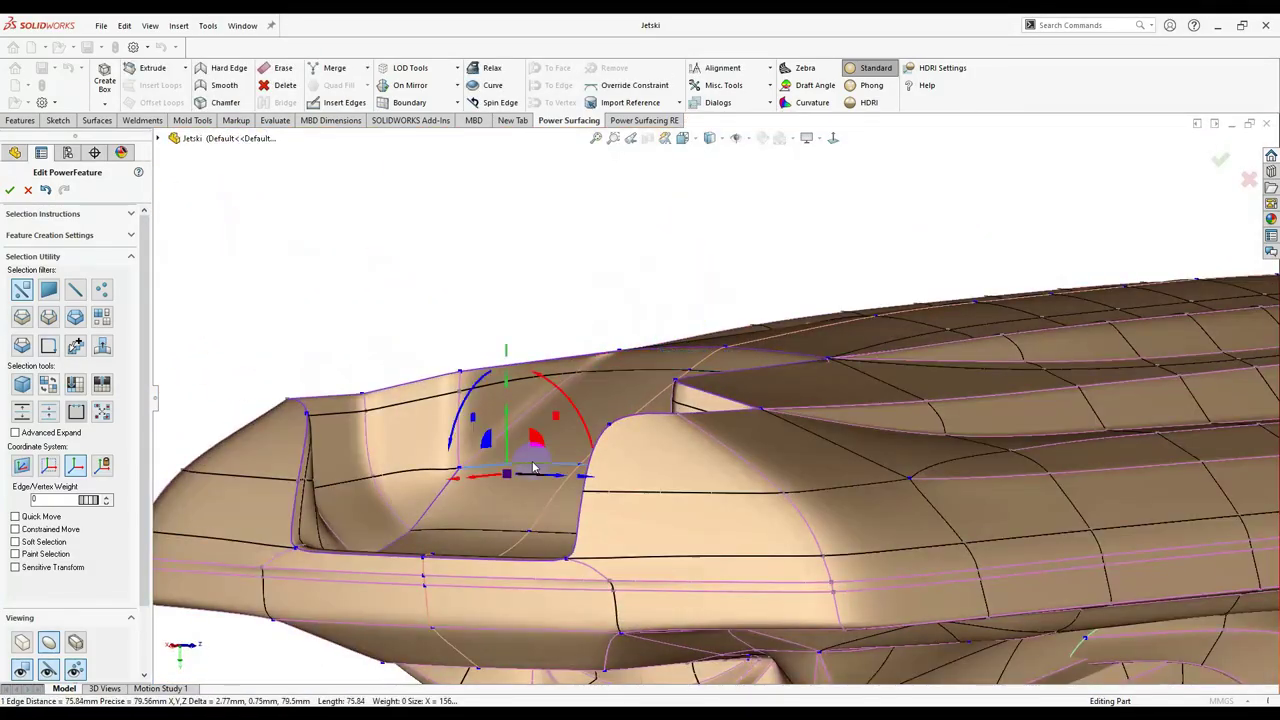
Select an edge near the seat and a vertex at the jet ski's rear.
{"action": "middle_click_drag", "start_coordinate": [533, 467], "coordinate": [600, 343]}
{"action": "scroll", "coordinate": [600, 343], "scroll_direction": "up", "scroll_amount": 5}
{"action": "scroll", "coordinate": [600, 343], "scroll_direction": "down", "scroll_amount": 10}
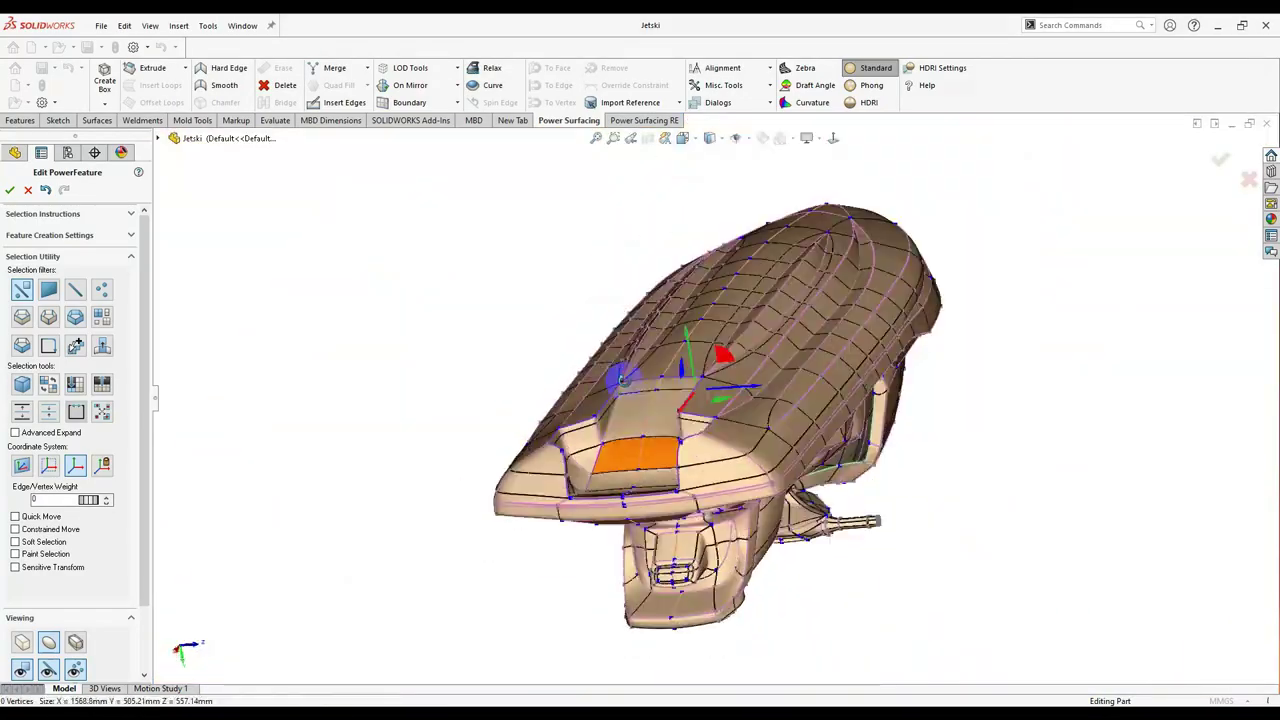
{"action": "scroll", "coordinate": [621, 377], "scroll_direction": "up", "scroll_amount": 5}
{"action": "left_click", "coordinate": [700, 340]}
{"action": "mouse_move", "coordinate": [649, 434]}
{"action": "middle_mouse_down"}
{"action": "mouse_move", "coordinate": [640, 330]}
{"action": "mouse_move", "coordinate": [780, 450]}
{"action": "middle_mouse_up"}
{"action": "scroll", "coordinate": [640, 380], "scroll_direction": "down", "scroll_amount": 10}
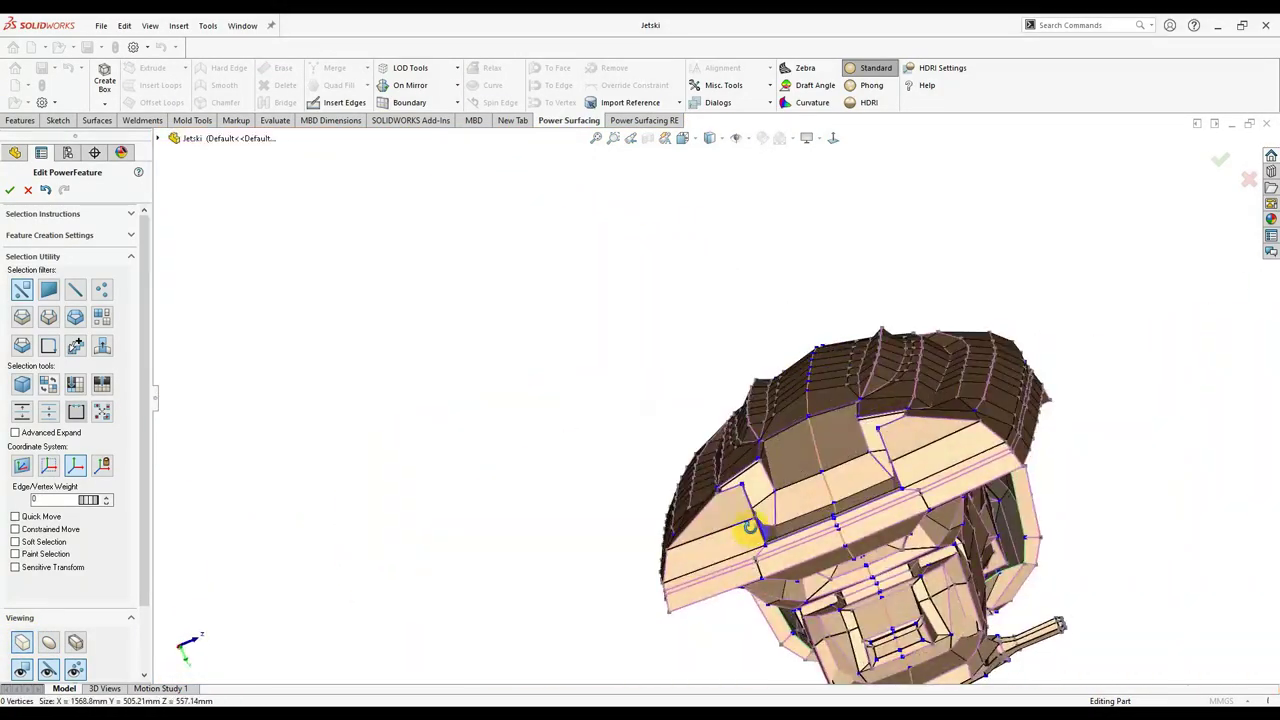
{"action": "scroll", "coordinate": [800, 480], "scroll_direction": "up", "scroll_amount": 8}
{"action": "left_click", "coordinate": [752, 421]}
Preview the smooth subdivided surface, then return to the faceted control cage.
{"action": "scroll", "coordinate": [1175, 425], "scroll_direction": "up", "scroll_amount": 2}
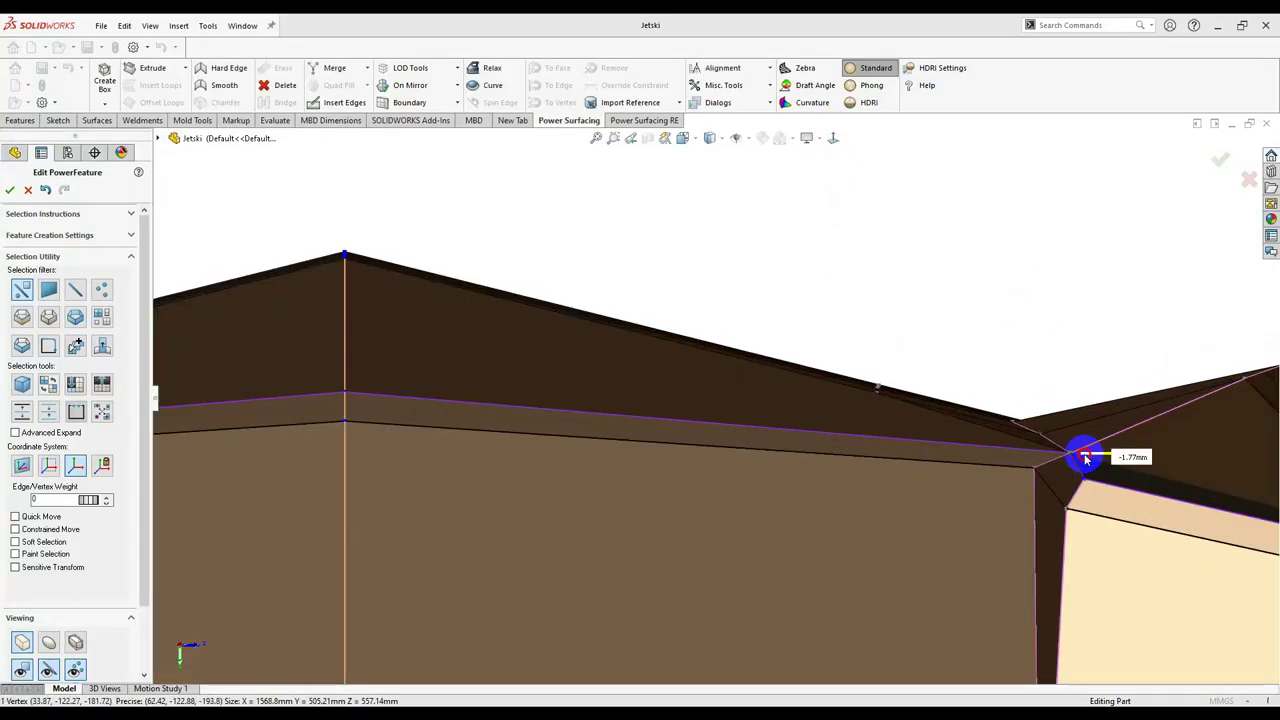
{"action": "scroll", "coordinate": [1086, 451], "scroll_direction": "up", "scroll_amount": 5}
{"action": "scroll", "coordinate": [614, 563], "scroll_direction": "up", "scroll_amount": 2}
{"action": "left_click", "coordinate": [49, 643]}
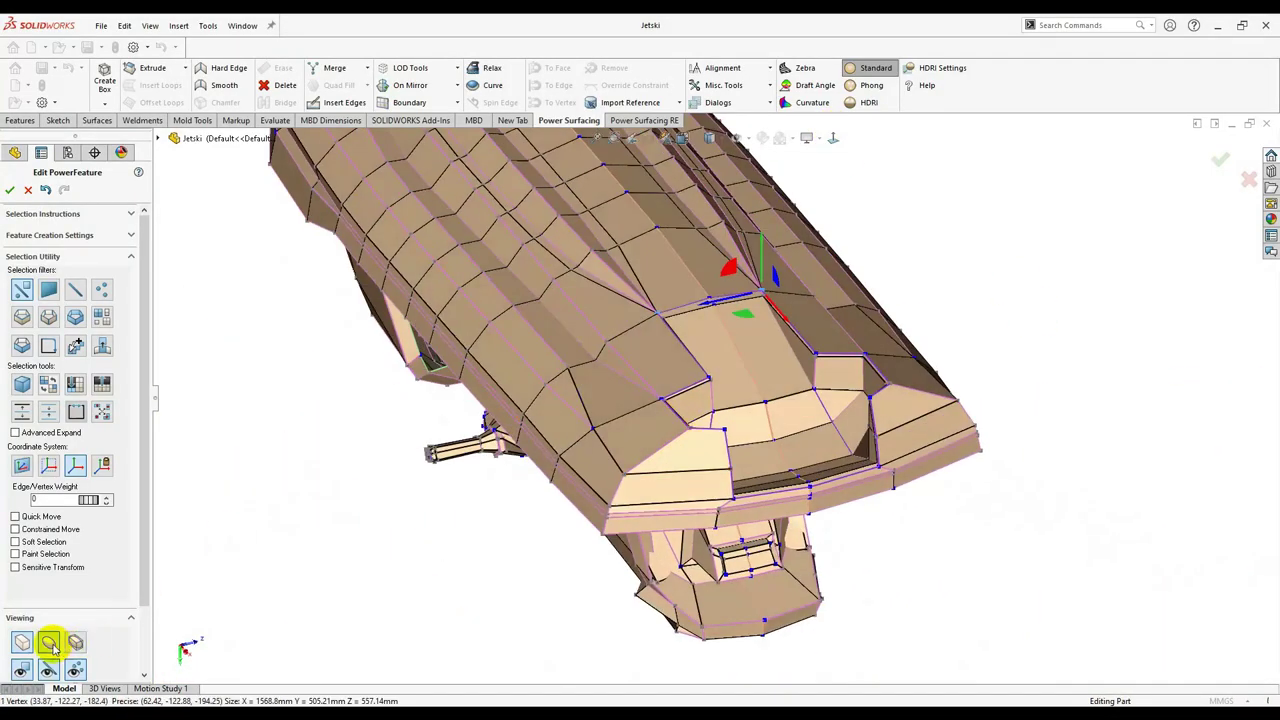
{"action": "middle_click_drag", "start_coordinate": [722, 372], "coordinate": [843, 314]}
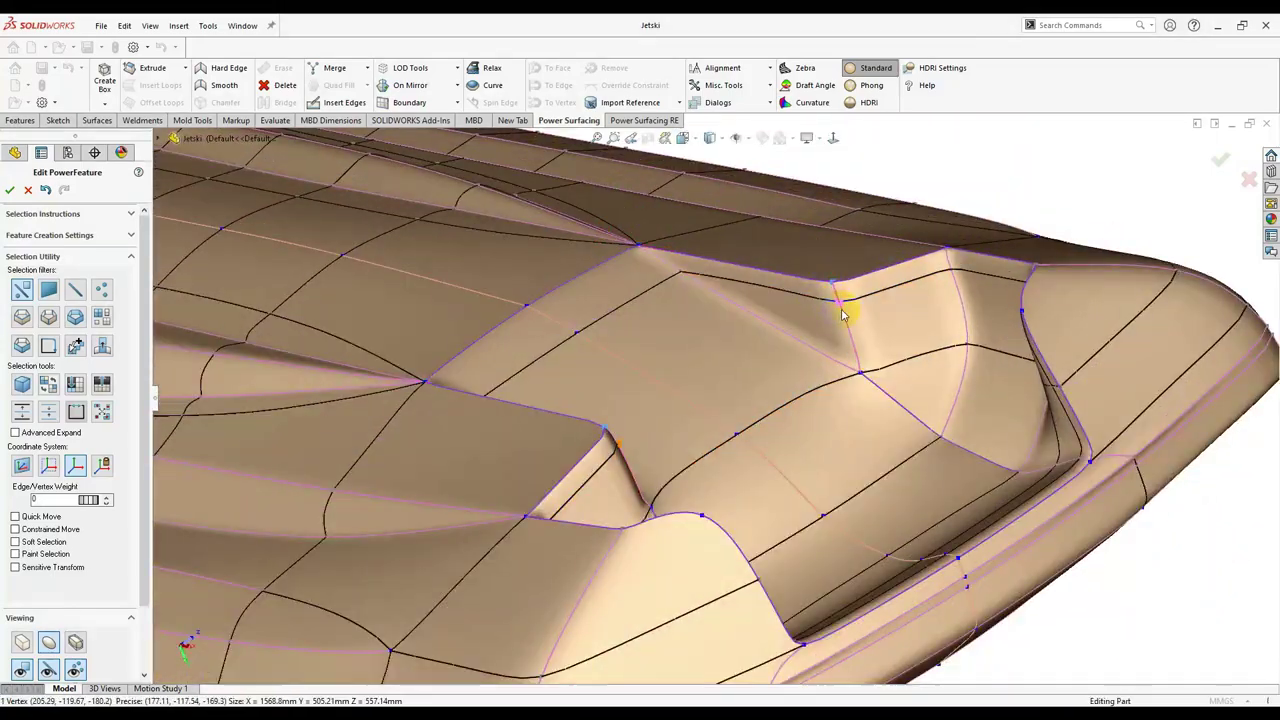
{"action": "left_click", "coordinate": [32, 646]}
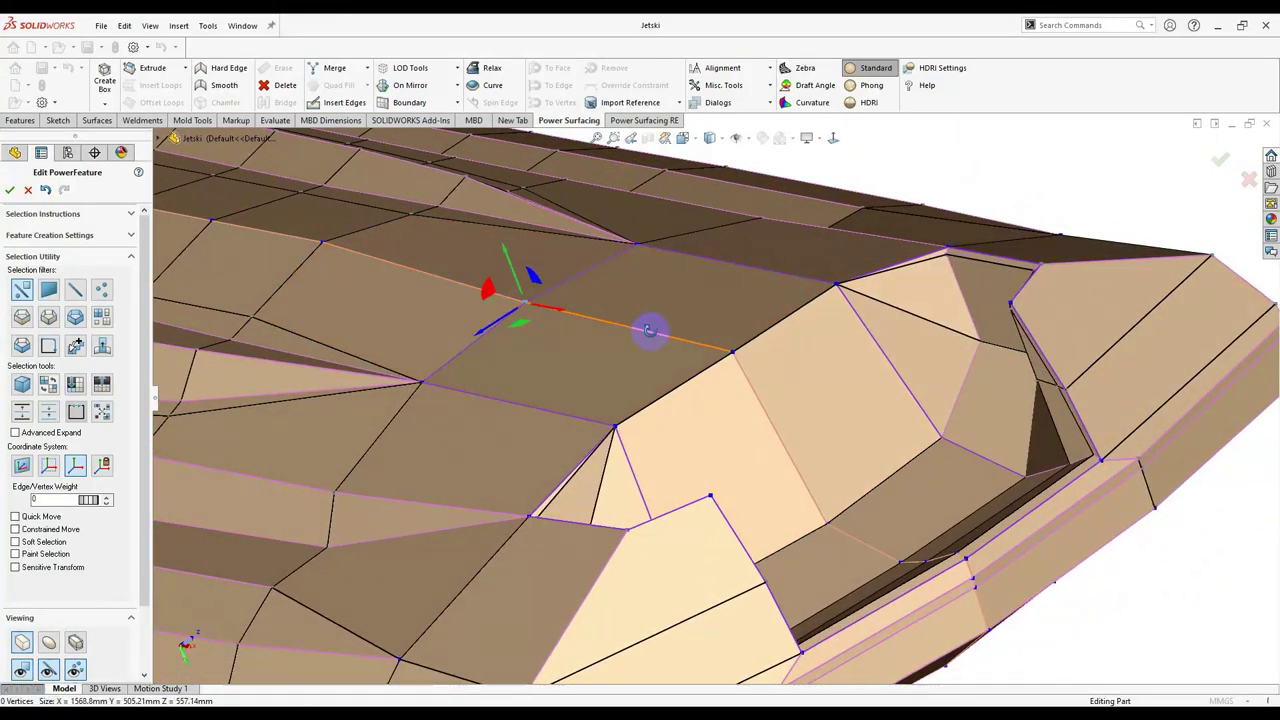
{"action": "mouse_move", "coordinate": [648, 330]}
{"action": "middle_mouse_down"}
{"action": "mouse_move", "coordinate": [723, 403]}
{"action": "mouse_move", "coordinate": [631, 429]}
{"action": "mouse_move", "coordinate": [683, 318]}
{"action": "mouse_move", "coordinate": [714, 509]}
{"action": "mouse_move", "coordinate": [654, 517]}
{"action": "middle_mouse_up"}
Select a vertex and a second face on the cage.
{"action": "key", "text": "s"}
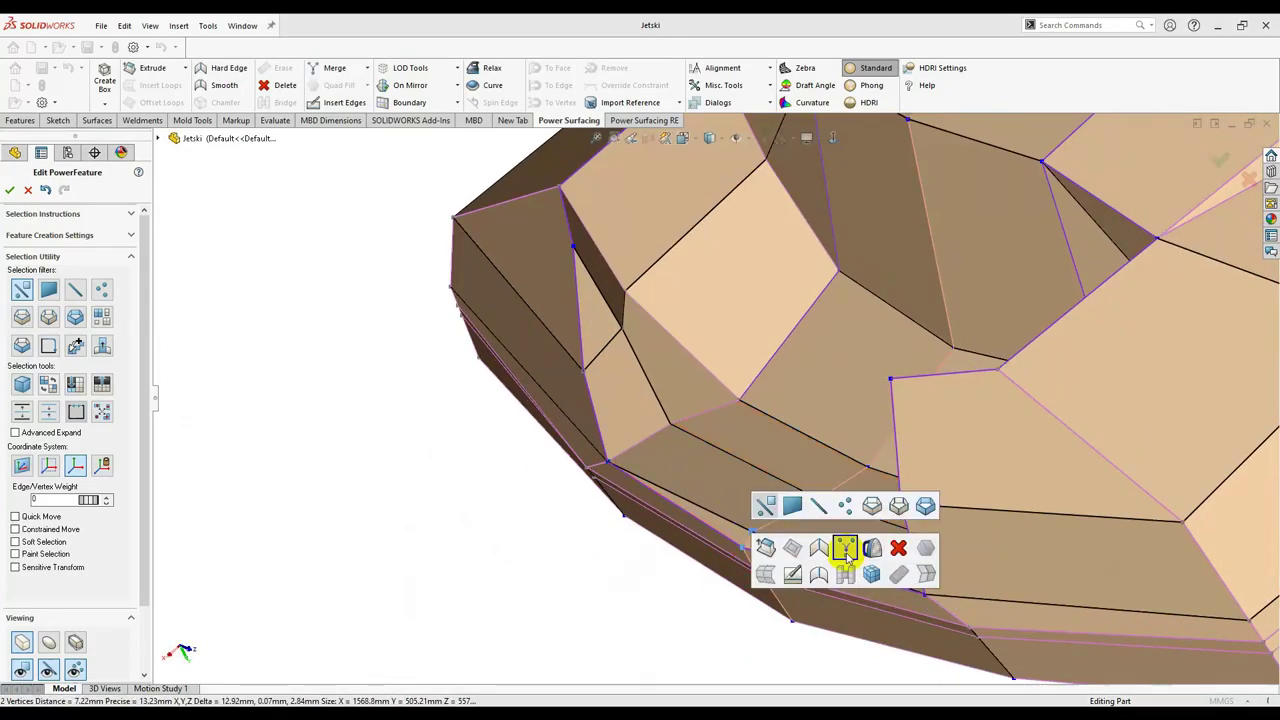
{"action": "middle_click_drag", "start_coordinate": [845, 555], "coordinate": [935, 456]}
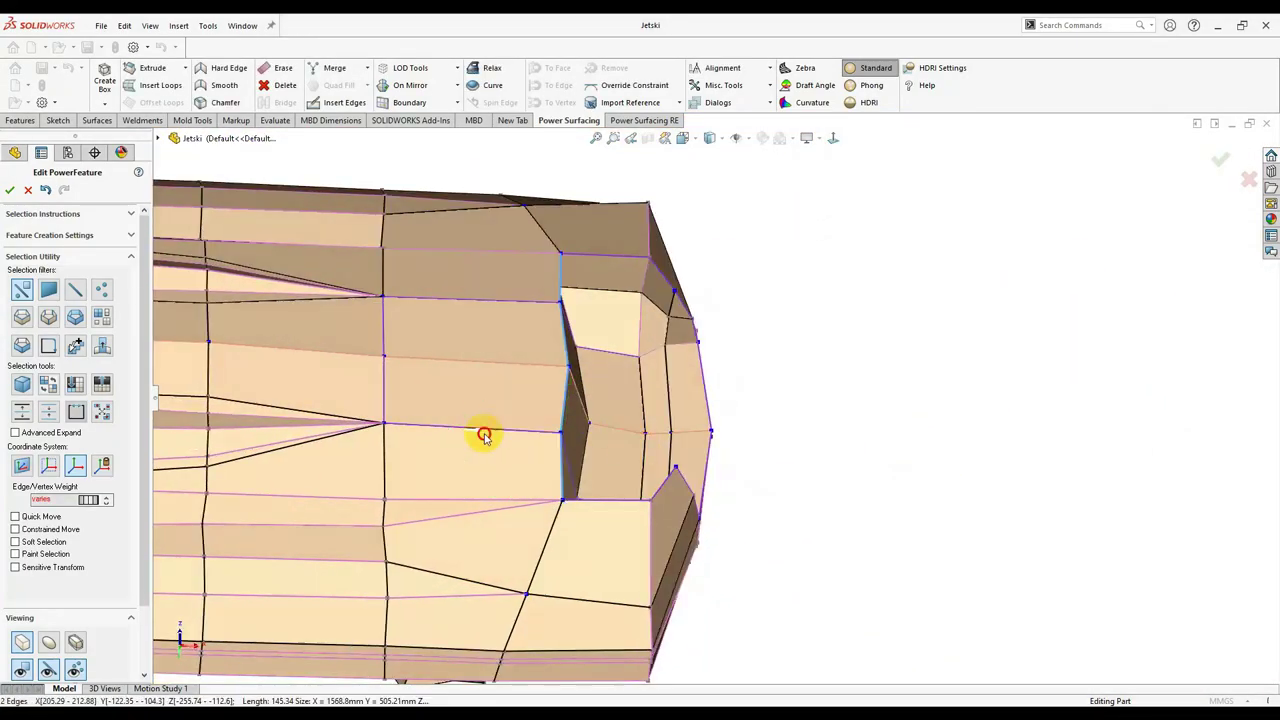
{"action": "mouse_move", "coordinate": [484, 436]}
{"action": "middle_mouse_down"}
{"action": "mouse_move", "coordinate": [609, 286]}
{"action": "mouse_move", "coordinate": [691, 346]}
{"action": "mouse_move", "coordinate": [689, 237]}
{"action": "mouse_move", "coordinate": [565, 395]}
{"action": "mouse_move", "coordinate": [766, 397]}
{"action": "mouse_move", "coordinate": [749, 334]}
{"action": "mouse_move", "coordinate": [806, 337]}
{"action": "mouse_move", "coordinate": [806, 318]}
{"action": "mouse_move", "coordinate": [600, 523]}
{"action": "mouse_move", "coordinate": [643, 363]}
{"action": "mouse_move", "coordinate": [519, 380]}
{"action": "mouse_move", "coordinate": [709, 586]}
{"action": "mouse_move", "coordinate": [729, 457]}
{"action": "mouse_move", "coordinate": [535, 470]}
{"action": "middle_mouse_up"}
{"action": "left_click", "coordinate": [565, 395]}
{"action": "left_click", "coordinate": [729, 457], "text": "ctrl"}
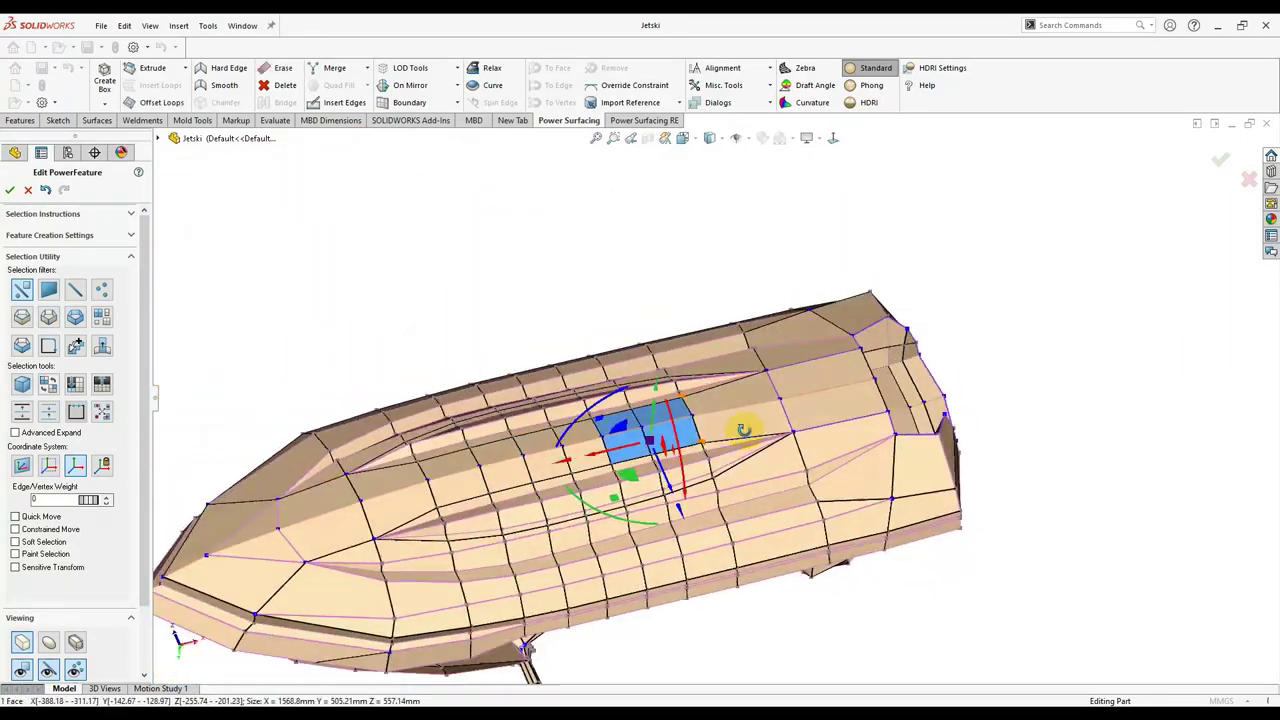
Delete the face inside the rectangular recess to open a hole.
{"action": "middle_click_drag", "start_coordinate": [712, 481], "coordinate": [618, 415]}
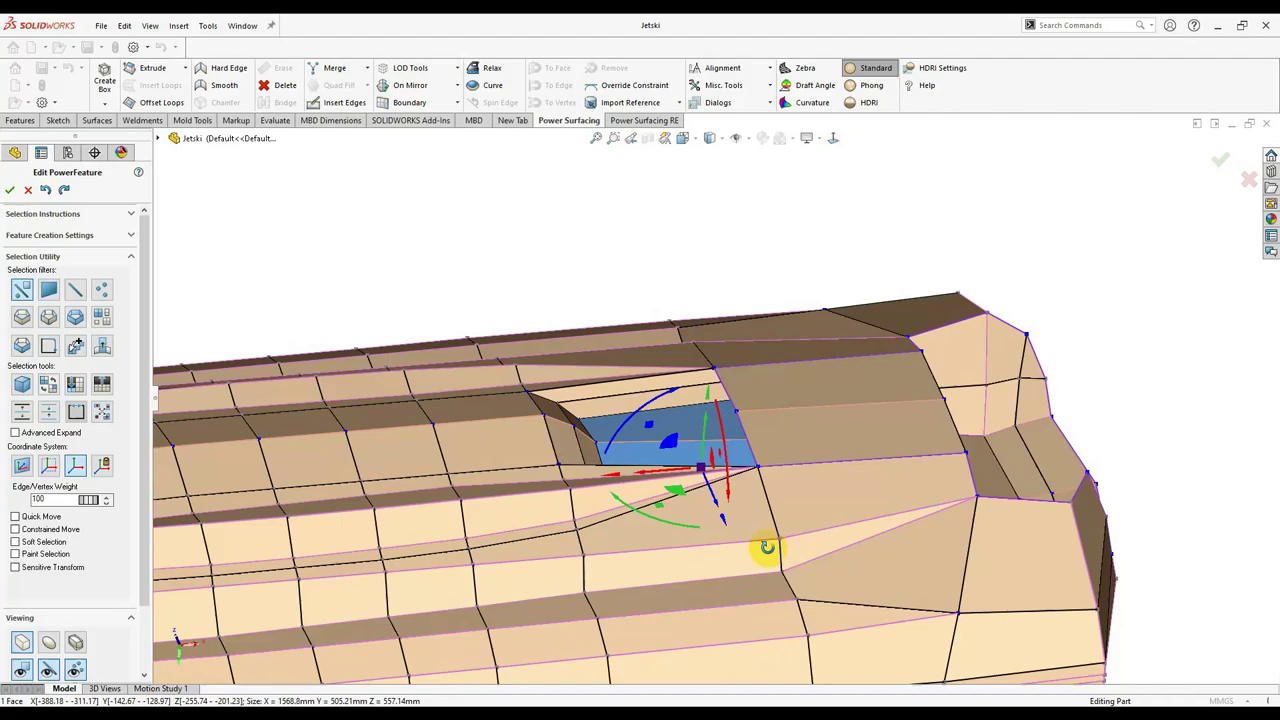
{"action": "mouse_move", "coordinate": [767, 547]}
{"action": "middle_mouse_down"}
{"action": "mouse_move", "coordinate": [763, 434]}
{"action": "mouse_move", "coordinate": [803, 380]}
{"action": "mouse_move", "coordinate": [814, 429]}
{"action": "mouse_move", "coordinate": [703, 357]}
{"action": "mouse_move", "coordinate": [1174, 477]}
{"action": "middle_mouse_up"}
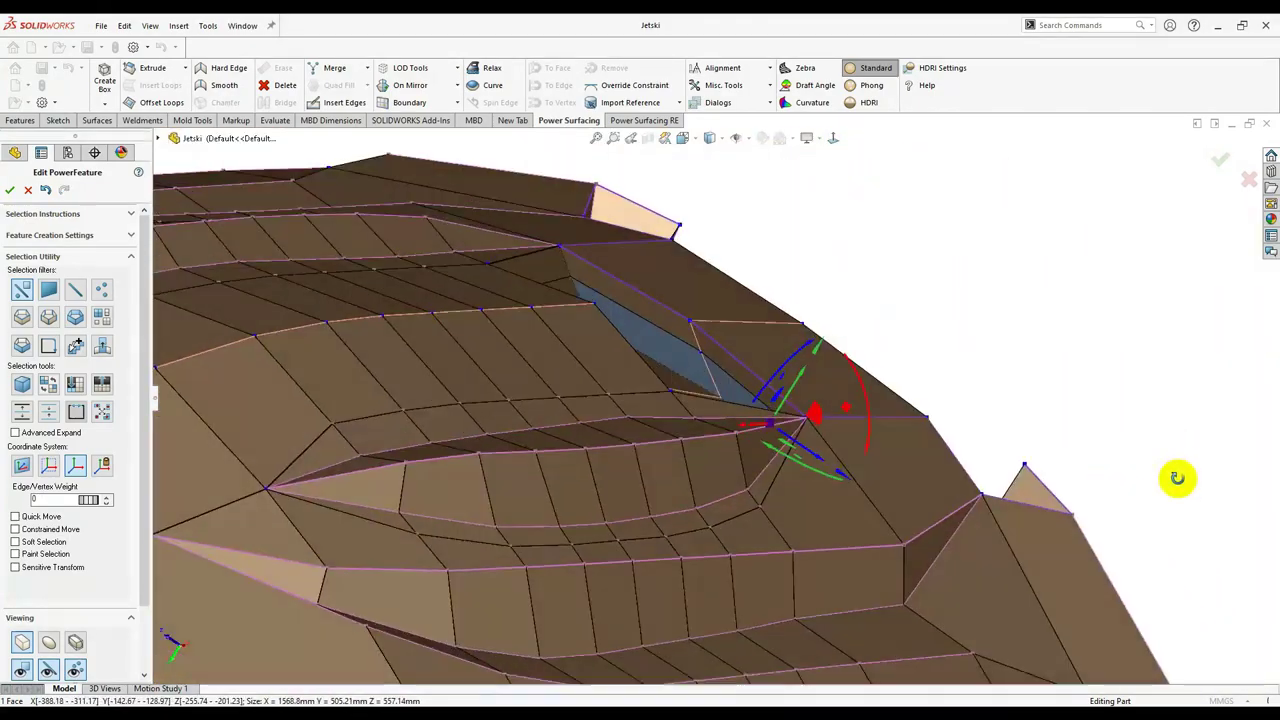
{"action": "left_click", "coordinate": [1114, 440]}
{"action": "scroll", "coordinate": [898, 507], "scroll_direction": "down", "scroll_amount": 3}
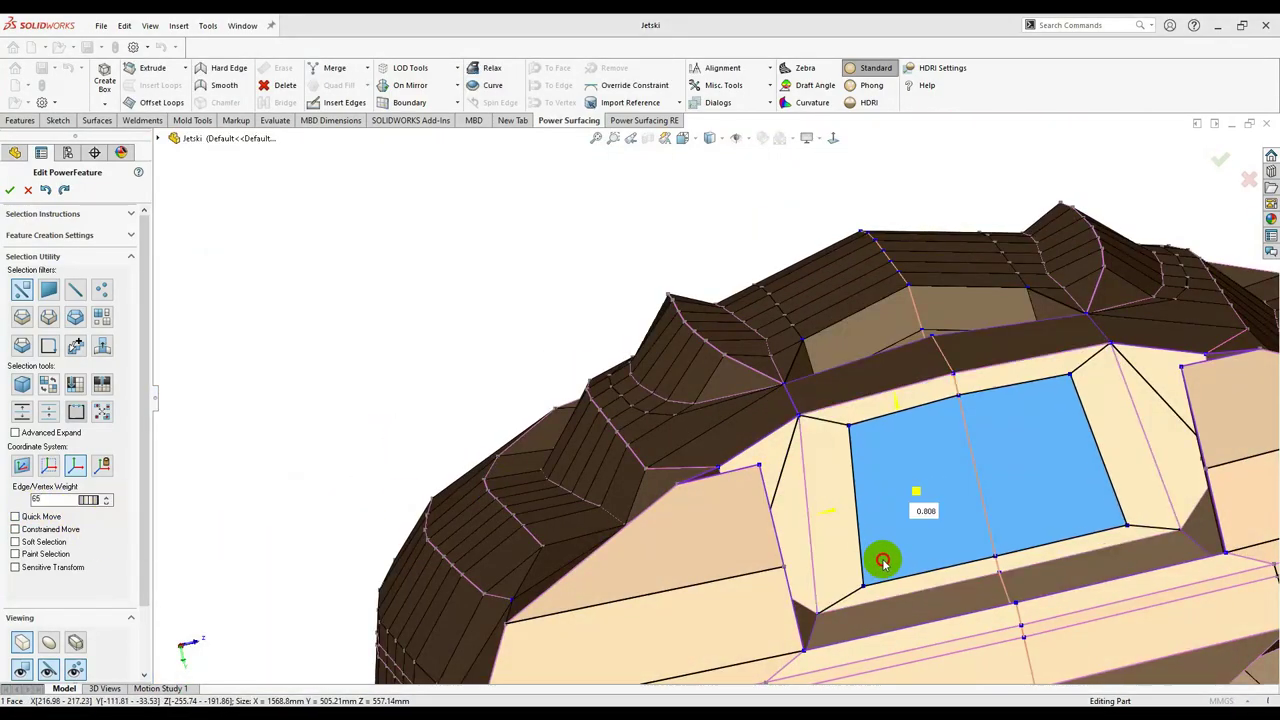
{"action": "key", "text": "Delete"}
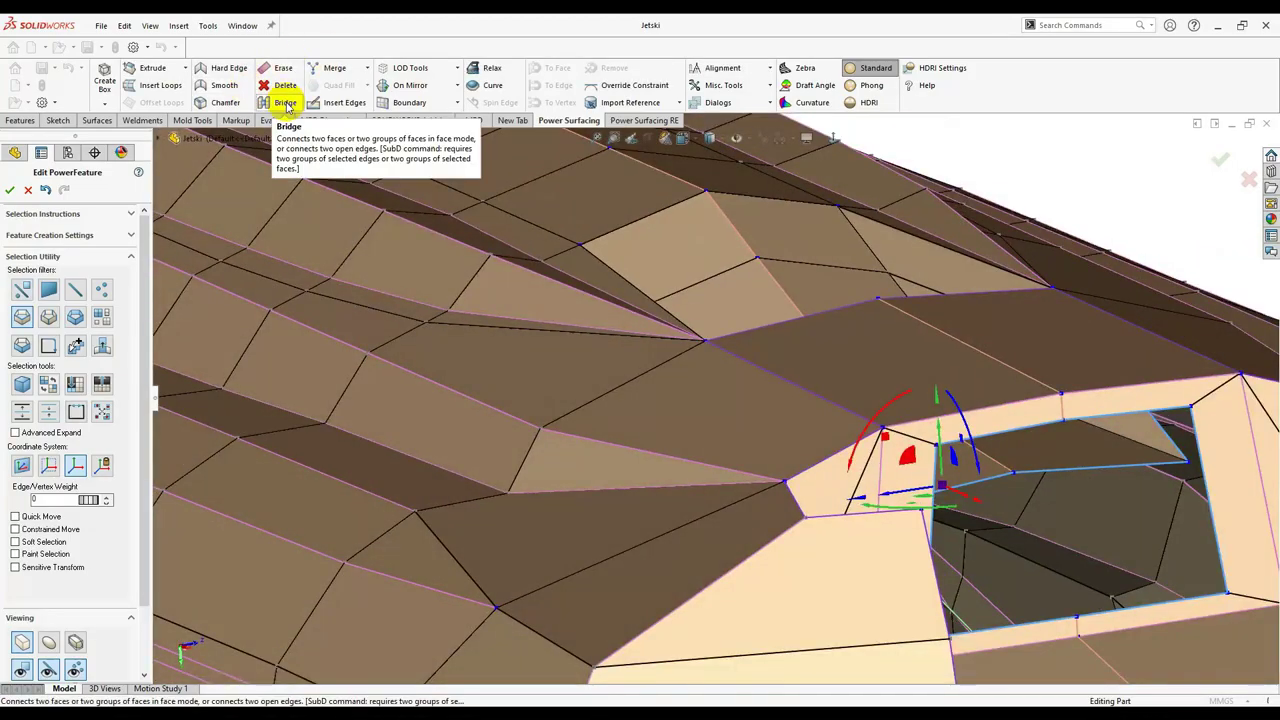
Bridge across the recess hole's edge loop and confirm it.
{"action": "left_click", "coordinate": [284, 102]}
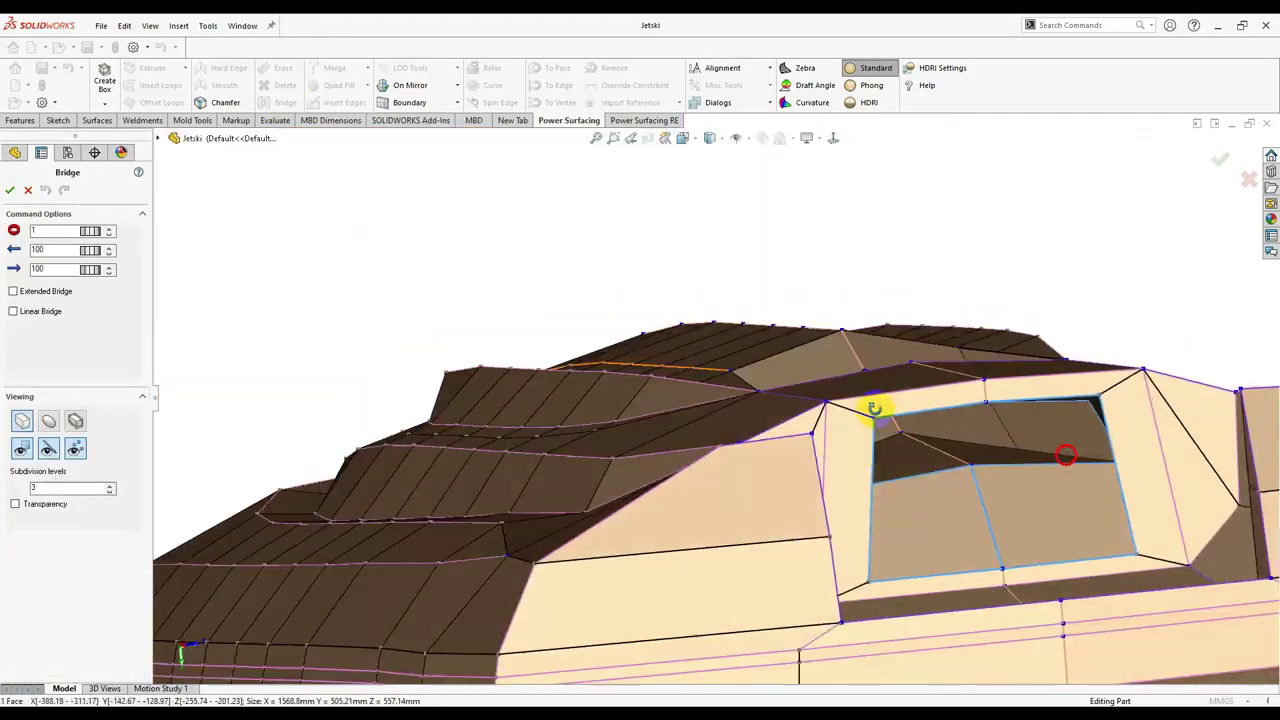
{"action": "mouse_move", "coordinate": [873, 408]}
{"action": "middle_mouse_down"}
{"action": "mouse_move", "coordinate": [306, 323]}
{"action": "mouse_move", "coordinate": [543, 457]}
{"action": "mouse_move", "coordinate": [838, 428]}
{"action": "mouse_move", "coordinate": [894, 391]}
{"action": "mouse_move", "coordinate": [931, 429]}
{"action": "mouse_move", "coordinate": [823, 457]}
{"action": "middle_mouse_up"}
{"action": "key", "text": "Return"}
Insert a new edge loop around the bridged opening.
{"action": "key", "text": "s"}
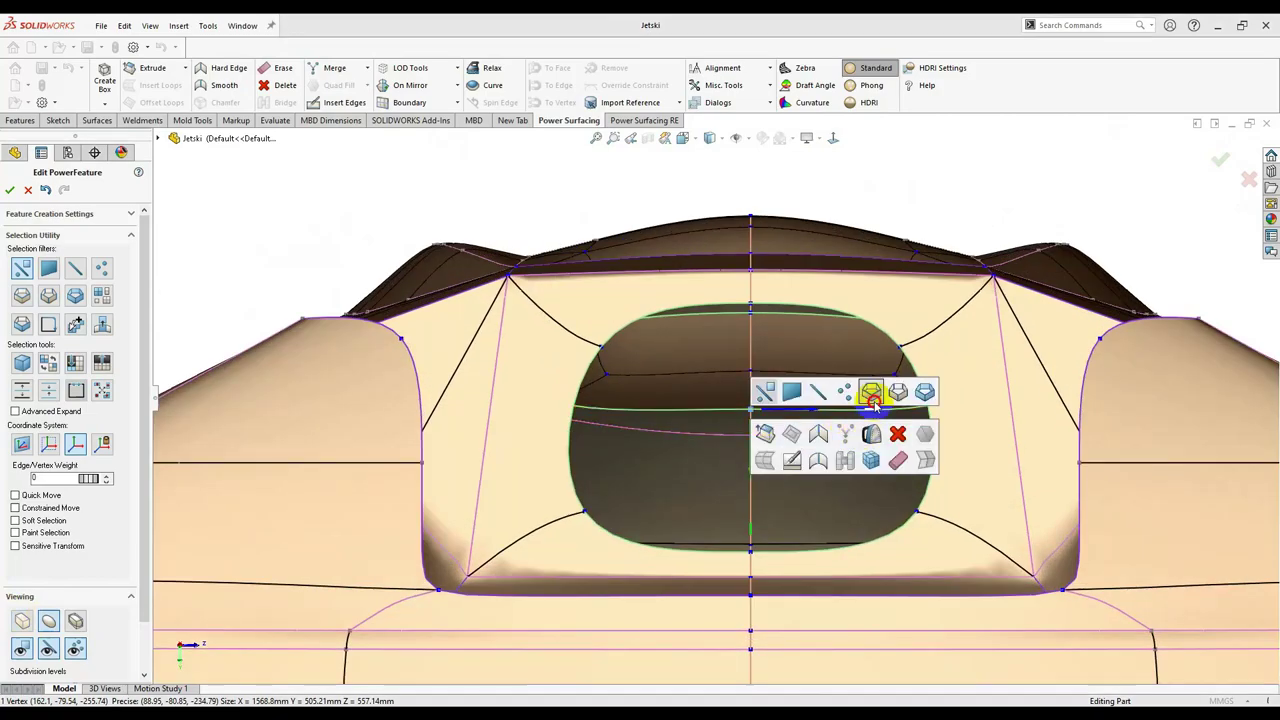
{"action": "left_click", "coordinate": [872, 397]}
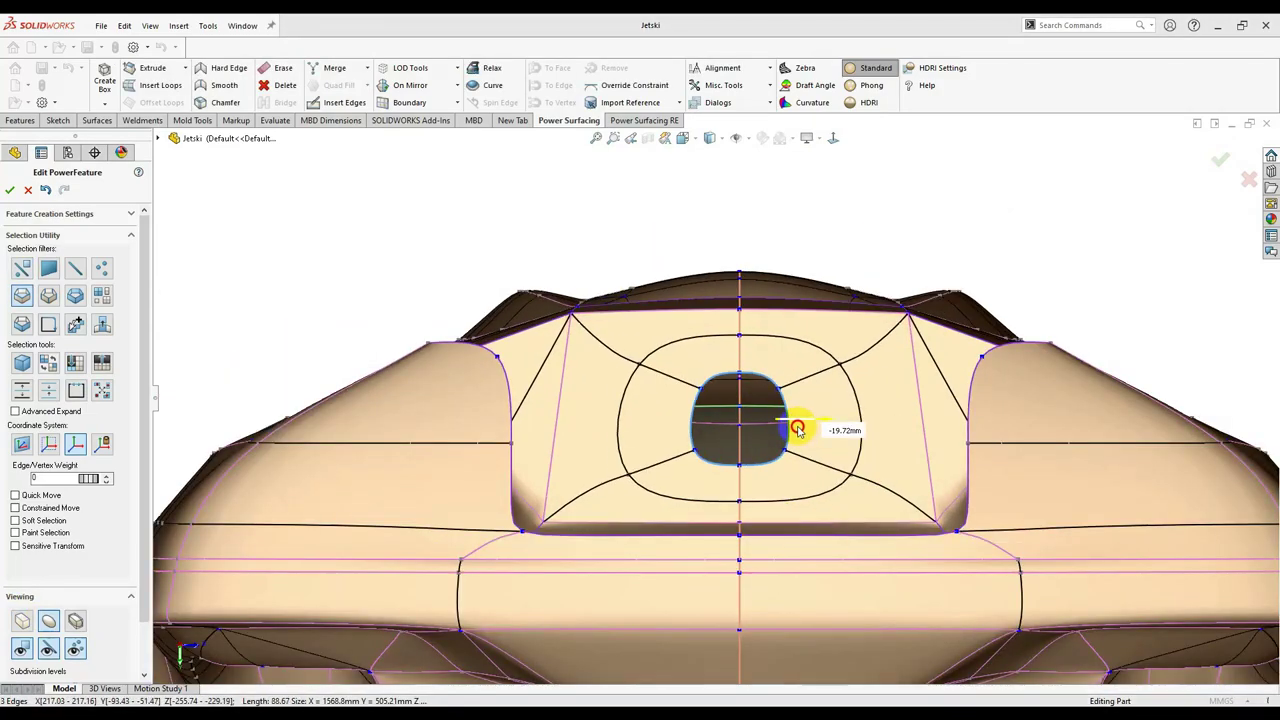
{"action": "left_click", "coordinate": [798, 430]}
{"action": "scroll", "coordinate": [780, 490], "scroll_direction": "up", "scroll_amount": 3}
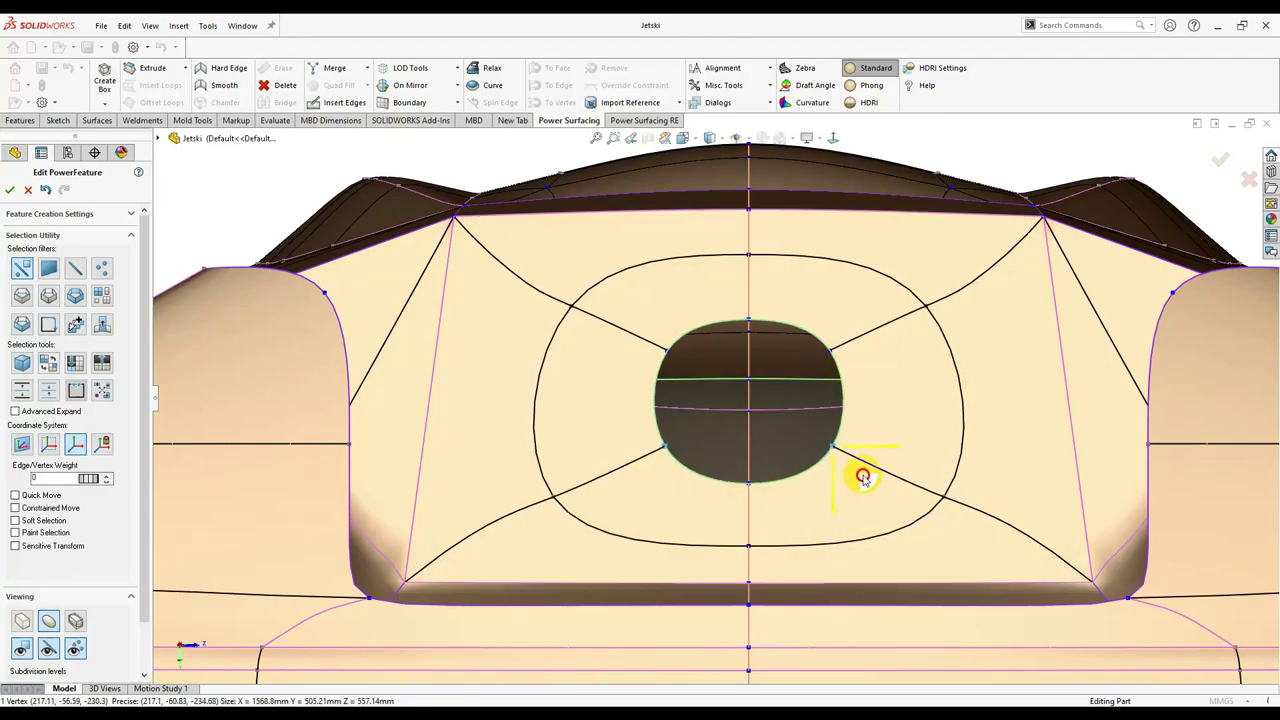
{"action": "scroll", "coordinate": [863, 477], "scroll_direction": "down", "scroll_amount": 3}
{"action": "mouse_move", "coordinate": [728, 486]}
{"action": "middle_mouse_down"}
{"action": "mouse_move", "coordinate": [800, 606]}
{"action": "mouse_move", "coordinate": [600, 531]}
{"action": "middle_mouse_up"}
{"action": "scroll", "coordinate": [828, 463], "scroll_direction": "up", "scroll_amount": 3}
Select the faces on both sides of the opening in front view, then clear the selection.
{"action": "left_click", "coordinate": [828, 463]}
{"action": "key", "text": "s"}
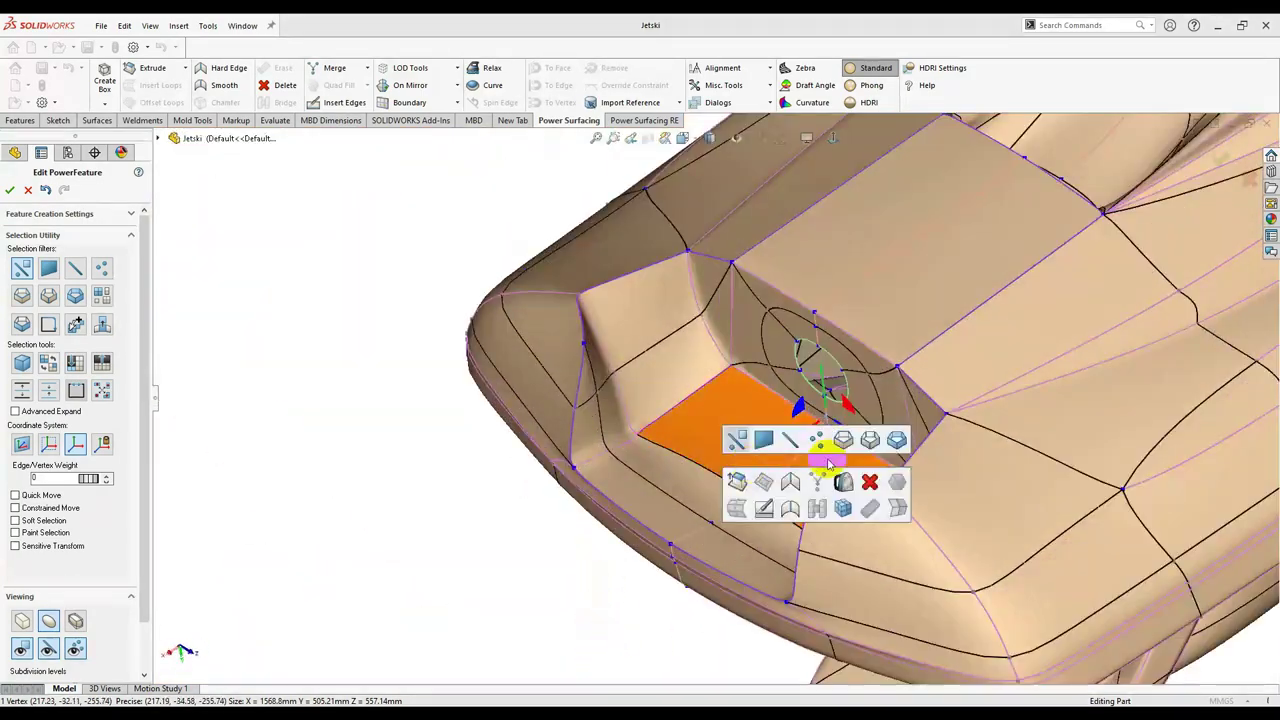
{"action": "key", "text": "ctrl+1"}
{"action": "scroll", "coordinate": [934, 377], "scroll_direction": "up", "scroll_amount": 3}
{"action": "left_click", "coordinate": [720, 398]}
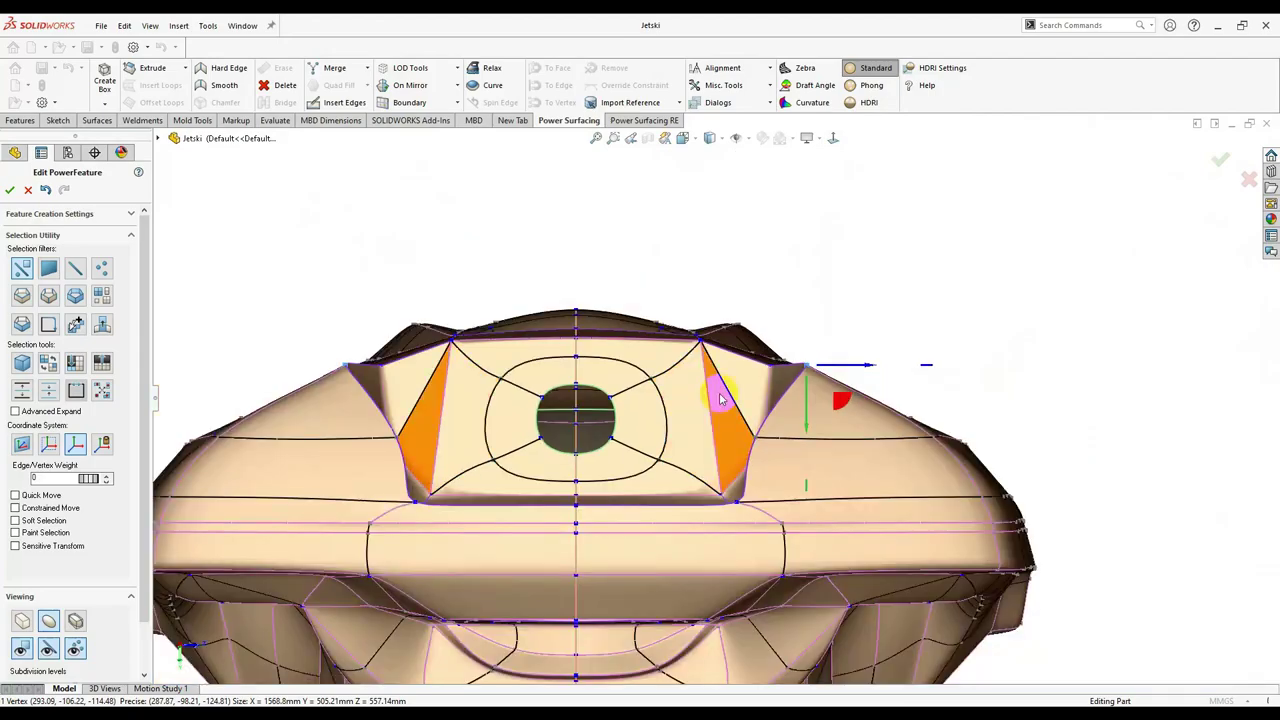
{"action": "mouse_move", "coordinate": [877, 414]}
{"action": "middle_mouse_down"}
{"action": "mouse_move", "coordinate": [707, 378]}
{"action": "mouse_move", "coordinate": [938, 477]}
{"action": "middle_mouse_up"}
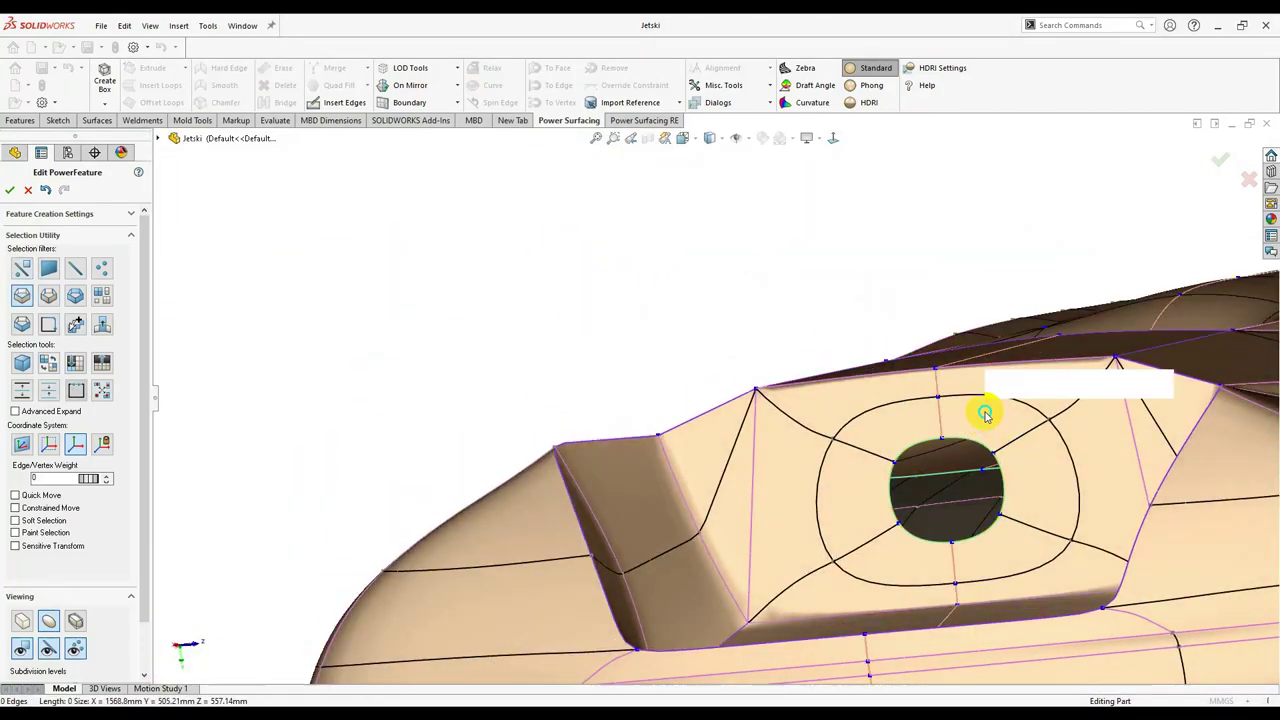
{"action": "key", "text": "Escape"}
{"action": "key", "text": "ctrl+1"}
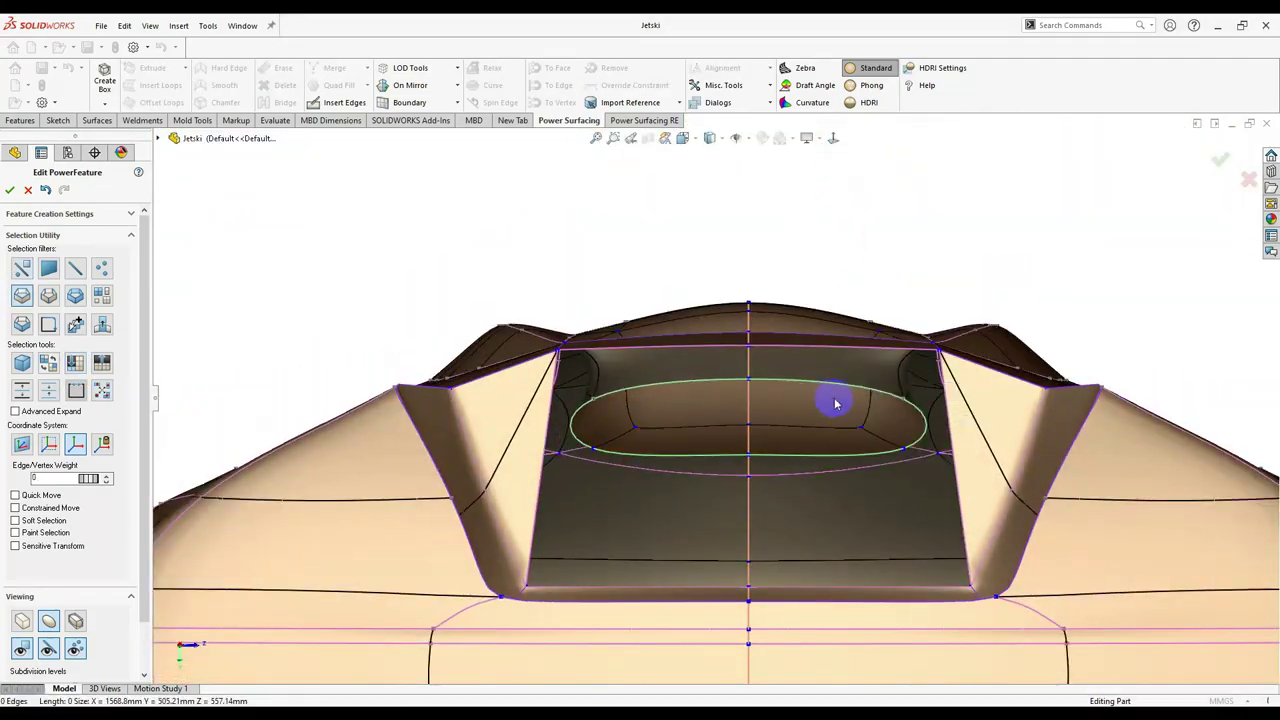
Select the face inside the hole and the full edge loop around it.
{"action": "mouse_move", "coordinate": [780, 425]}
{"action": "middle_mouse_down"}
{"action": "mouse_move", "coordinate": [766, 443]}
{"action": "mouse_move", "coordinate": [666, 457]}
{"action": "mouse_move", "coordinate": [655, 478]}
{"action": "mouse_move", "coordinate": [808, 428]}
{"action": "mouse_move", "coordinate": [757, 443]}
{"action": "mouse_move", "coordinate": [686, 357]}
{"action": "mouse_move", "coordinate": [765, 500]}
{"action": "mouse_move", "coordinate": [834, 403]}
{"action": "mouse_move", "coordinate": [934, 317]}
{"action": "mouse_move", "coordinate": [917, 206]}
{"action": "mouse_move", "coordinate": [767, 351]}
{"action": "middle_mouse_up"}
{"action": "left_click", "coordinate": [917, 206]}
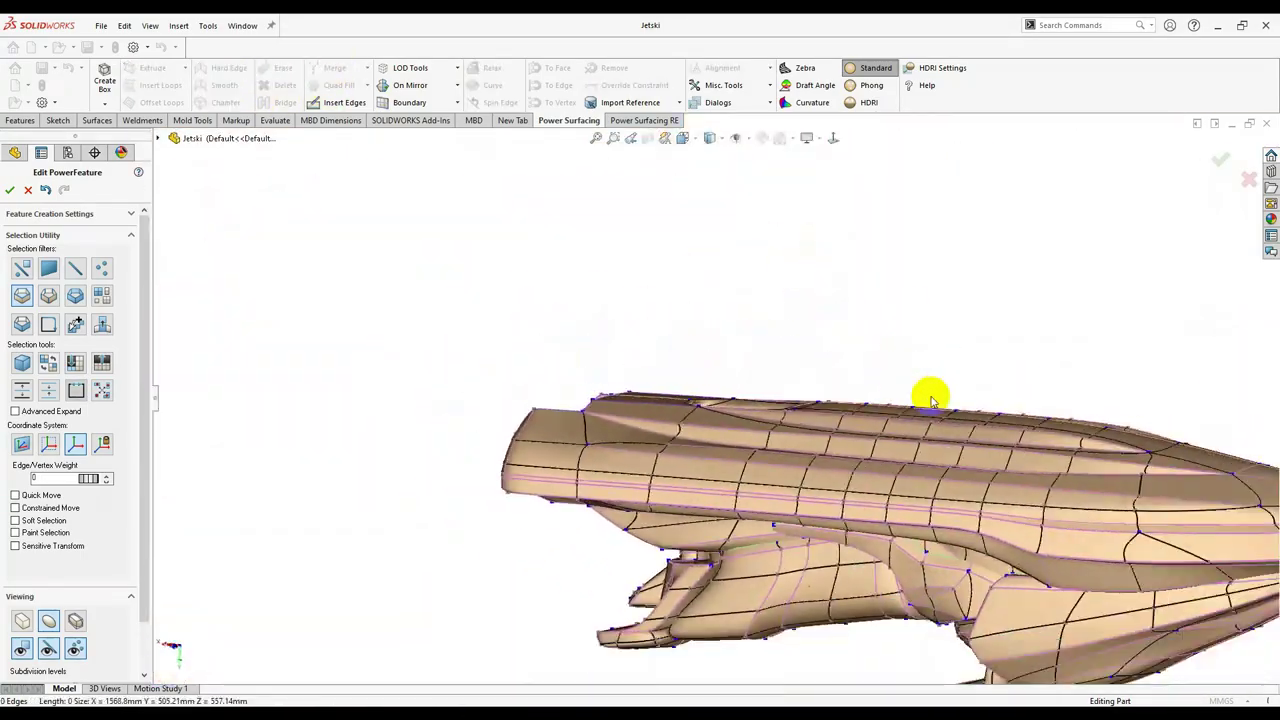
{"action": "mouse_move", "coordinate": [931, 400]}
{"action": "middle_mouse_down"}
{"action": "mouse_move", "coordinate": [806, 363]}
{"action": "mouse_move", "coordinate": [666, 406]}
{"action": "middle_mouse_up"}
{"action": "left_click", "coordinate": [686, 306]}
{"action": "mouse_move", "coordinate": [686, 306]}
{"action": "middle_mouse_down"}
{"action": "mouse_move", "coordinate": [830, 462]}
{"action": "mouse_move", "coordinate": [790, 500]}
{"action": "mouse_move", "coordinate": [748, 487]}
{"action": "middle_mouse_up"}
{"action": "mouse_move", "coordinate": [622, 308]}
{"action": "middle_mouse_down"}
{"action": "mouse_move", "coordinate": [814, 529]}
{"action": "mouse_move", "coordinate": [774, 394]}
{"action": "mouse_move", "coordinate": [771, 330]}
{"action": "mouse_move", "coordinate": [806, 432]}
{"action": "mouse_move", "coordinate": [840, 447]}
{"action": "middle_mouse_up"}
{"action": "left_click", "coordinate": [774, 394]}
{"action": "left_click", "coordinate": [806, 432]}
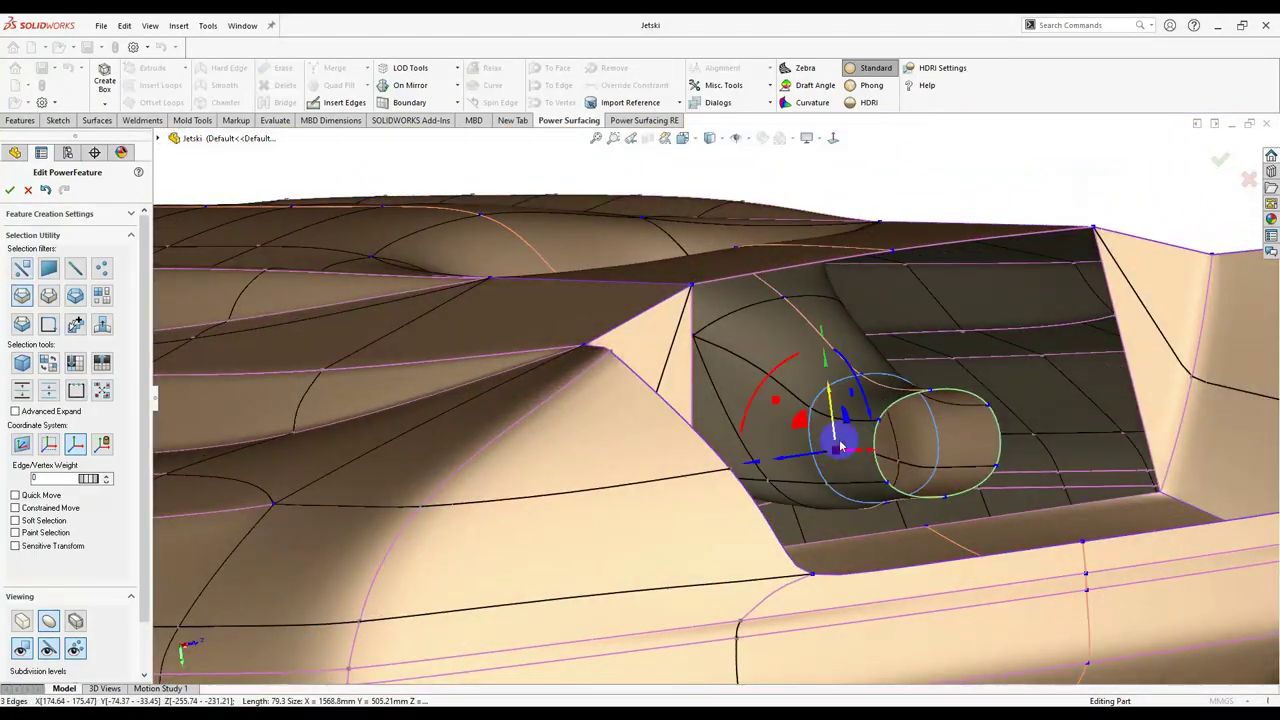
Switch to glossy reflective rendering and inspect the hole region from above and the side.
{"action": "mouse_move", "coordinate": [895, 525]}
{"action": "middle_mouse_down"}
{"action": "mouse_move", "coordinate": [914, 443]}
{"action": "mouse_move", "coordinate": [771, 386]}
{"action": "mouse_move", "coordinate": [473, 413]}
{"action": "middle_mouse_up"}
{"action": "key", "text": "h"}
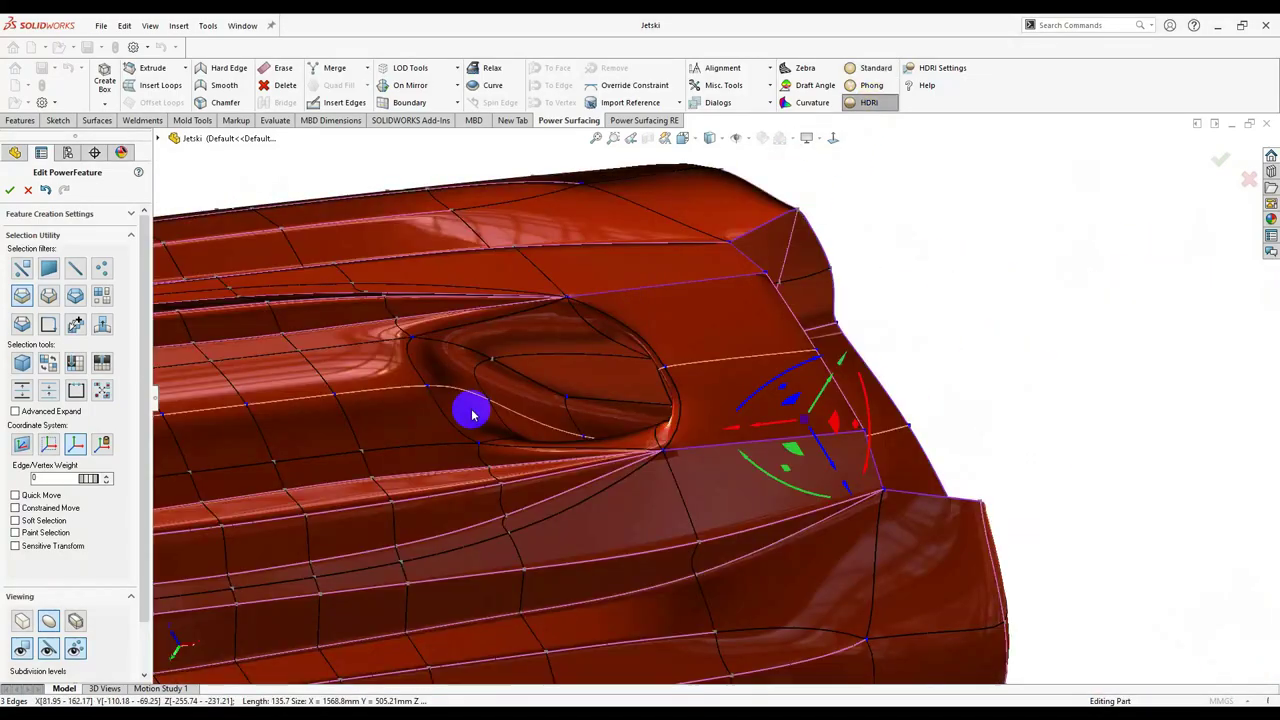
{"action": "middle_click_drag", "start_coordinate": [524, 589], "coordinate": [691, 200]}
{"action": "scroll", "coordinate": [700, 297], "scroll_direction": "up", "scroll_amount": 2}
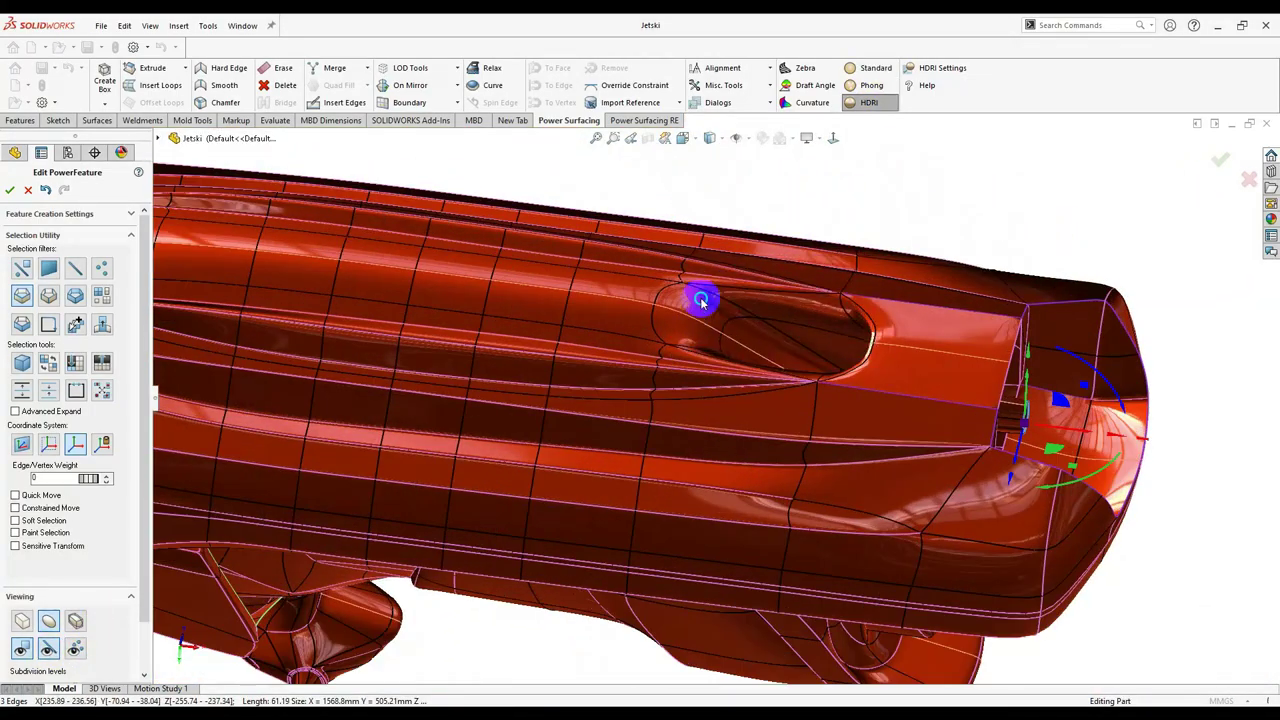
{"action": "scroll", "coordinate": [683, 347], "scroll_direction": "up", "scroll_amount": 3}
{"action": "mouse_move", "coordinate": [858, 393]}
{"action": "middle_mouse_down"}
{"action": "mouse_move", "coordinate": [889, 463]}
{"action": "mouse_move", "coordinate": [780, 406]}
{"action": "mouse_move", "coordinate": [920, 429]}
{"action": "mouse_move", "coordinate": [775, 517]}
{"action": "mouse_move", "coordinate": [800, 429]}
{"action": "mouse_move", "coordinate": [849, 410]}
{"action": "middle_mouse_up"}
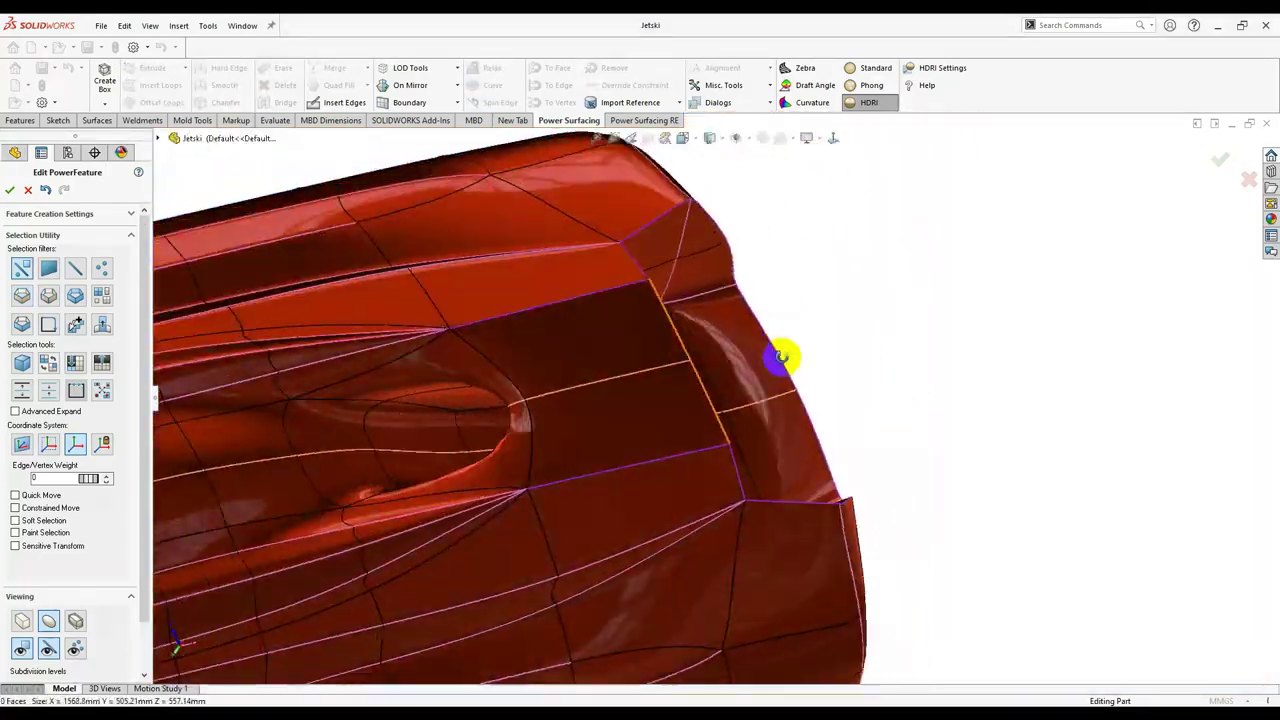
{"action": "middle_click_drag", "start_coordinate": [782, 357], "coordinate": [745, 388]}
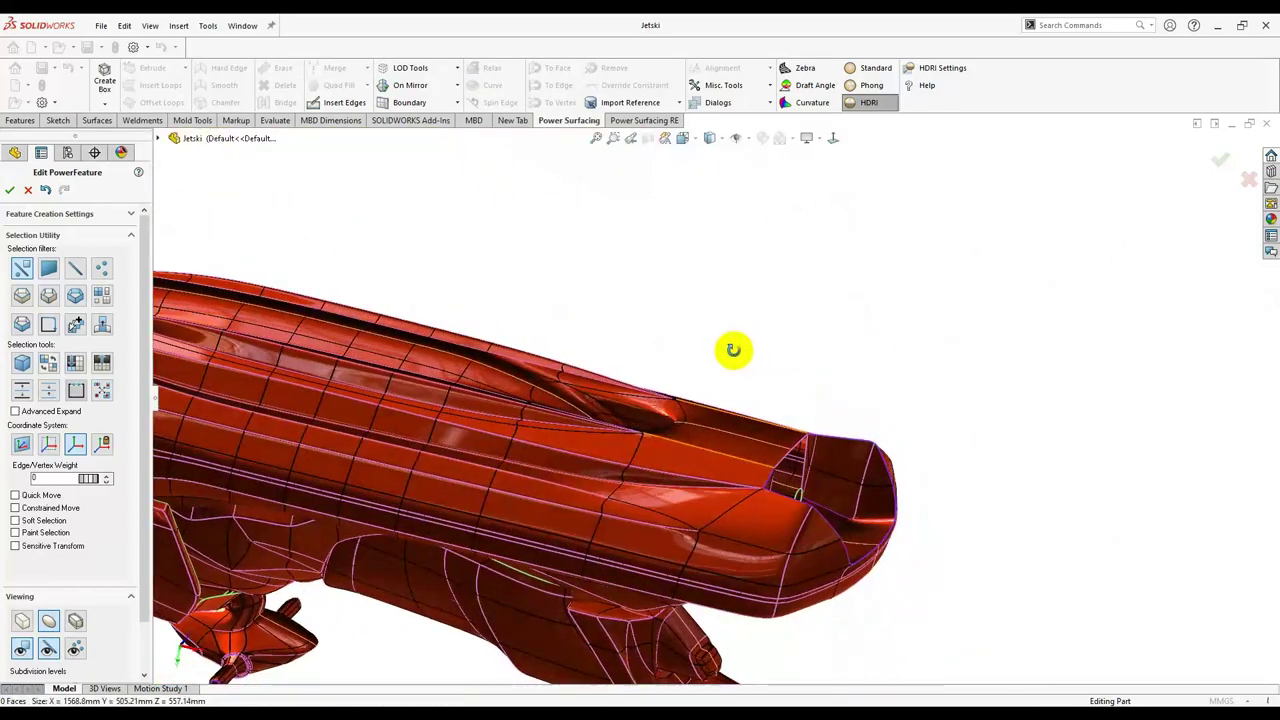
Select the seat hole's edge loop and inspect the rear opening and whole jet ski.
{"action": "left_click", "coordinate": [730, 395]}
{"action": "scroll", "coordinate": [726, 430], "scroll_direction": "up", "scroll_amount": 5}
{"action": "scroll", "coordinate": [722, 510], "scroll_direction": "up", "scroll_amount": 3}
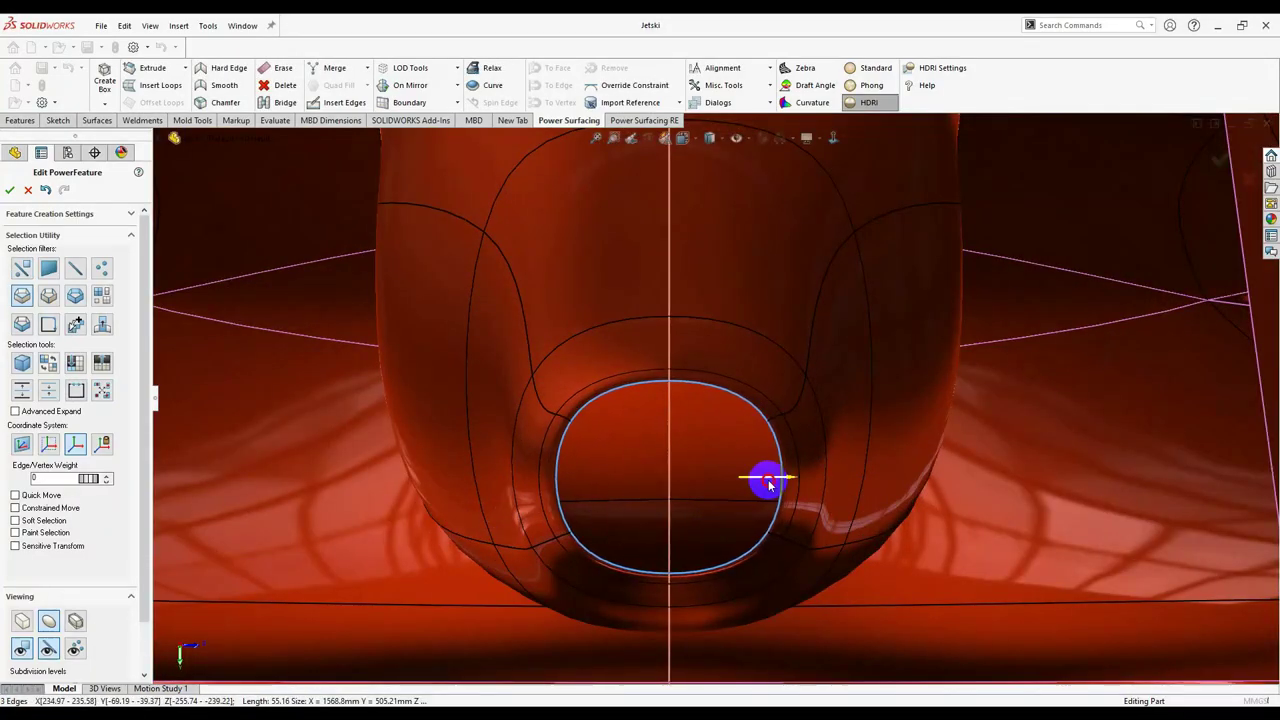
{"action": "mouse_move", "coordinate": [768, 483]}
{"action": "middle_mouse_down"}
{"action": "mouse_move", "coordinate": [800, 534]}
{"action": "mouse_move", "coordinate": [765, 437]}
{"action": "middle_mouse_up"}
{"action": "middle_click_drag", "start_coordinate": [878, 455], "coordinate": [765, 472]}
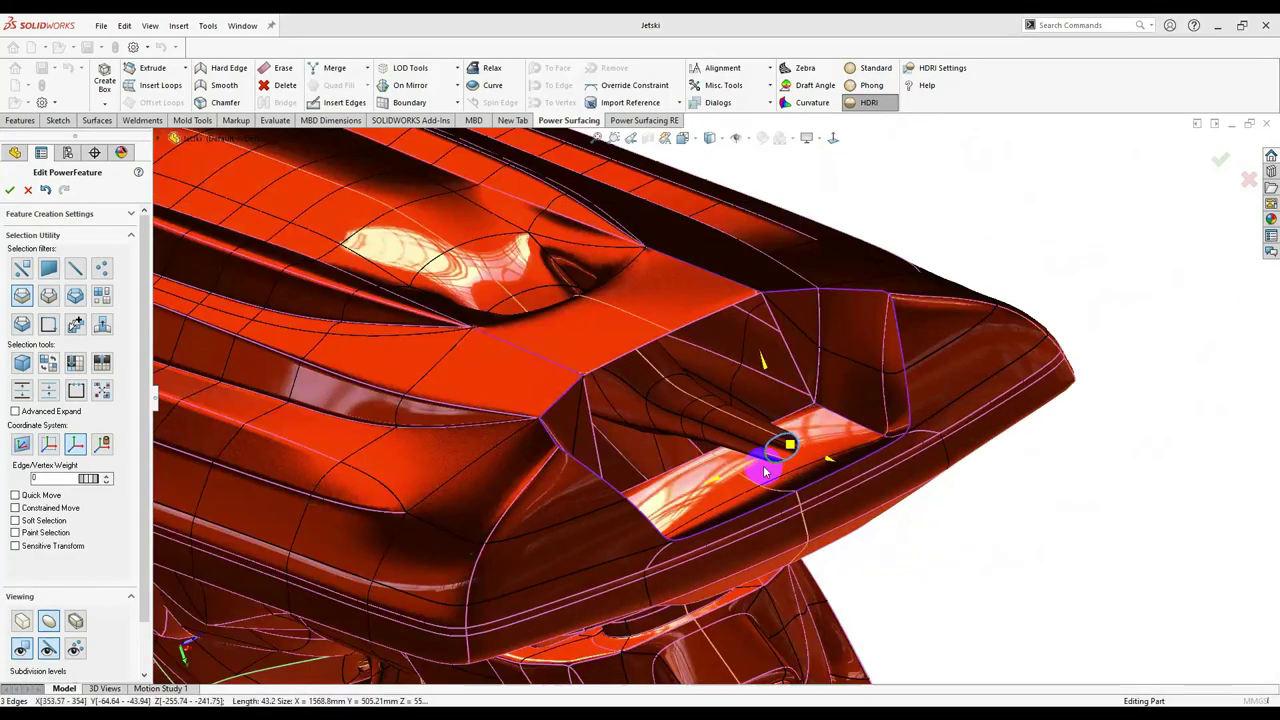
{"action": "scroll", "coordinate": [773, 475], "scroll_direction": "down", "scroll_amount": 5}
{"action": "middle_click_drag", "start_coordinate": [663, 428], "coordinate": [732, 449]}
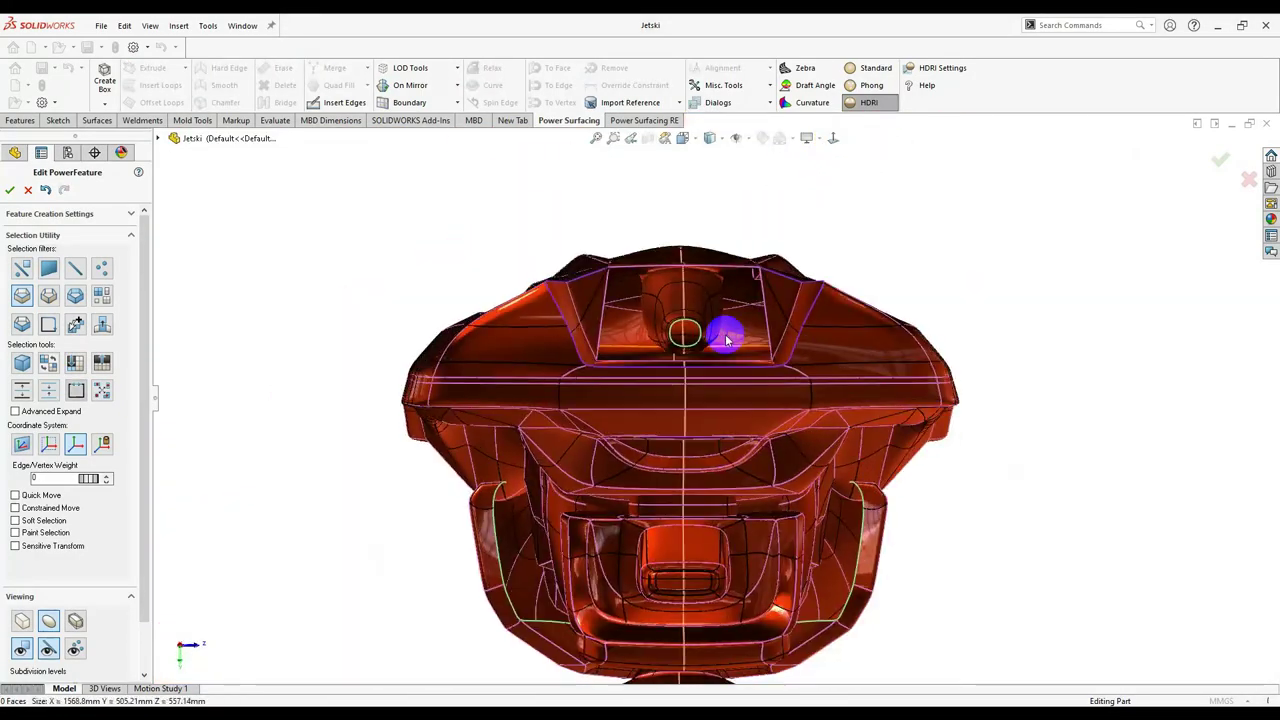
{"action": "scroll", "coordinate": [727, 340], "scroll_direction": "up", "scroll_amount": 3}
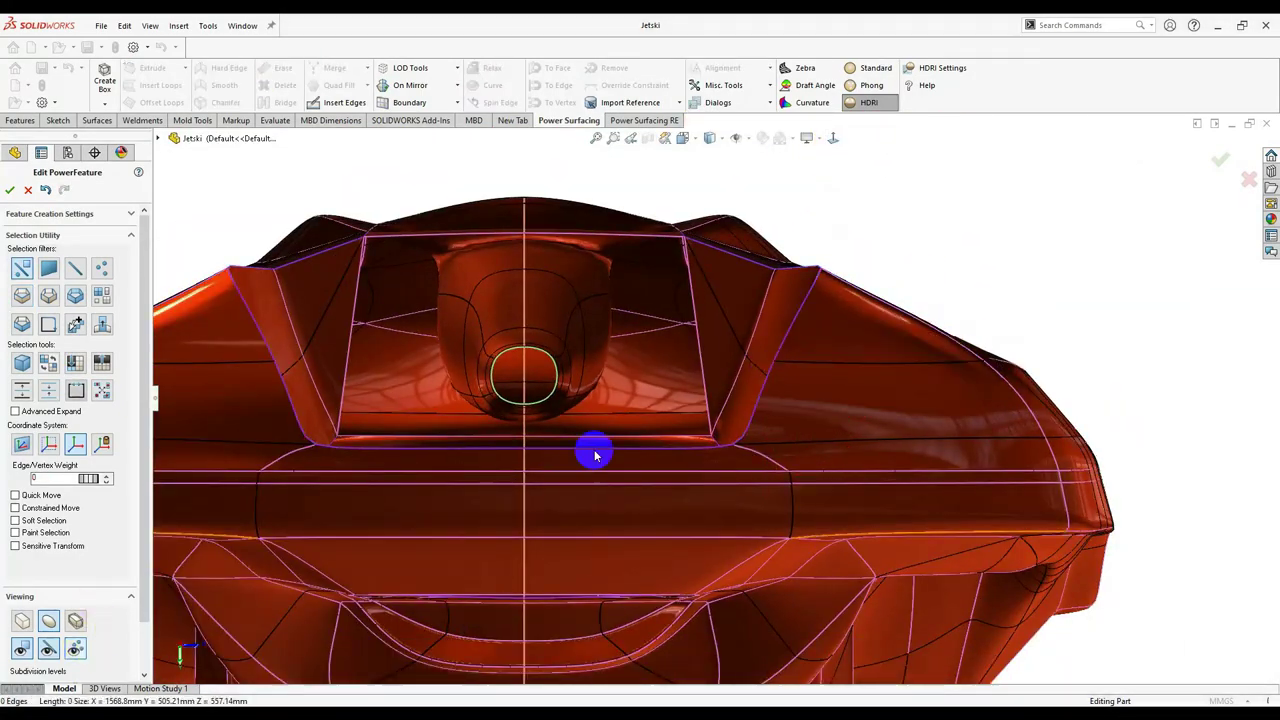
{"action": "scroll", "coordinate": [680, 470], "scroll_direction": "down", "scroll_amount": 5}
{"action": "middle_click_drag", "start_coordinate": [553, 560], "coordinate": [794, 380]}
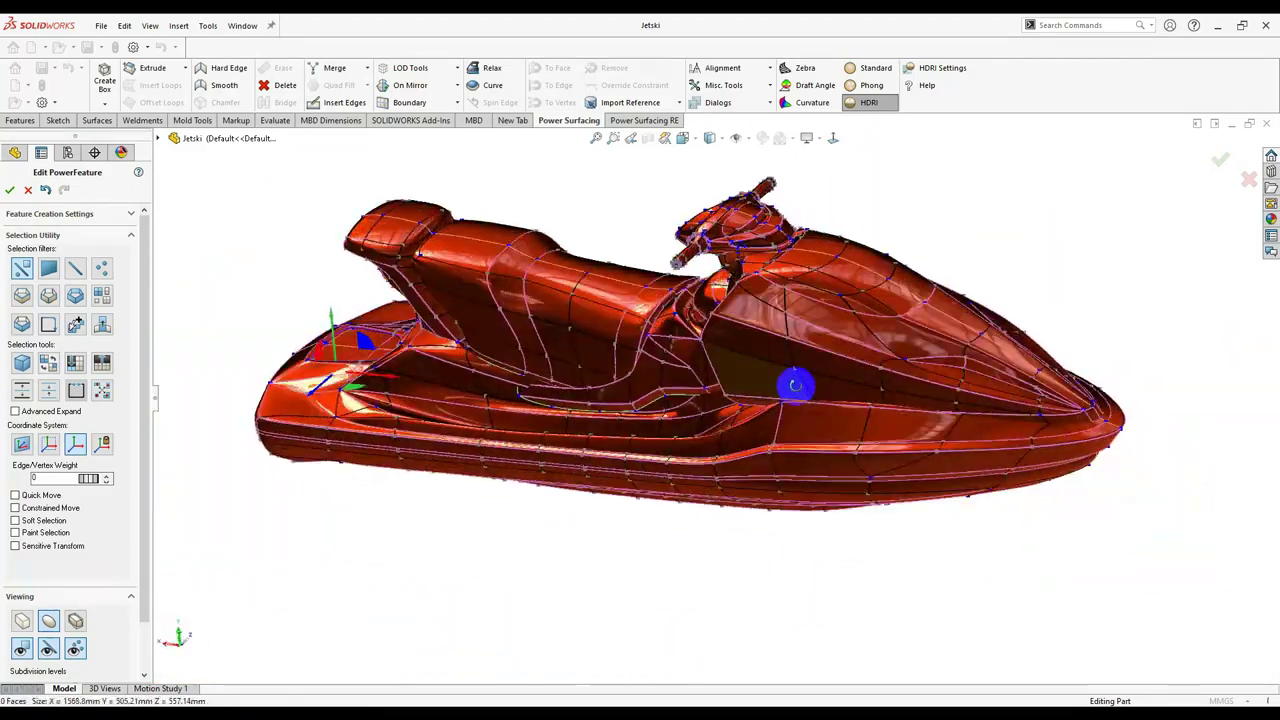
{"action": "scroll", "coordinate": [757, 249], "scroll_direction": "up", "scroll_amount": 5}
{"action": "scroll", "coordinate": [583, 483], "scroll_direction": "down", "scroll_amount": 5}
Start exporting the control mesh with Export Mesh from the import/export list.
{"action": "left_click", "coordinate": [679, 102]}
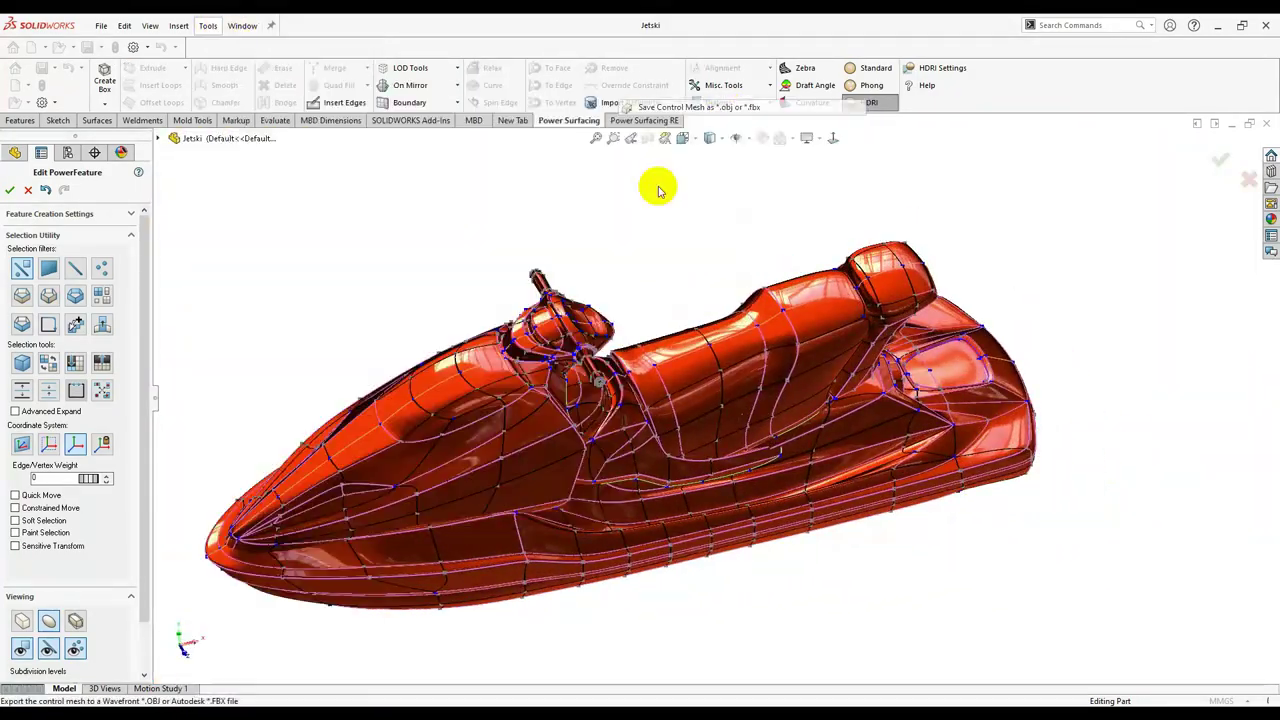
{"action": "left_click", "coordinate": [654, 189]}
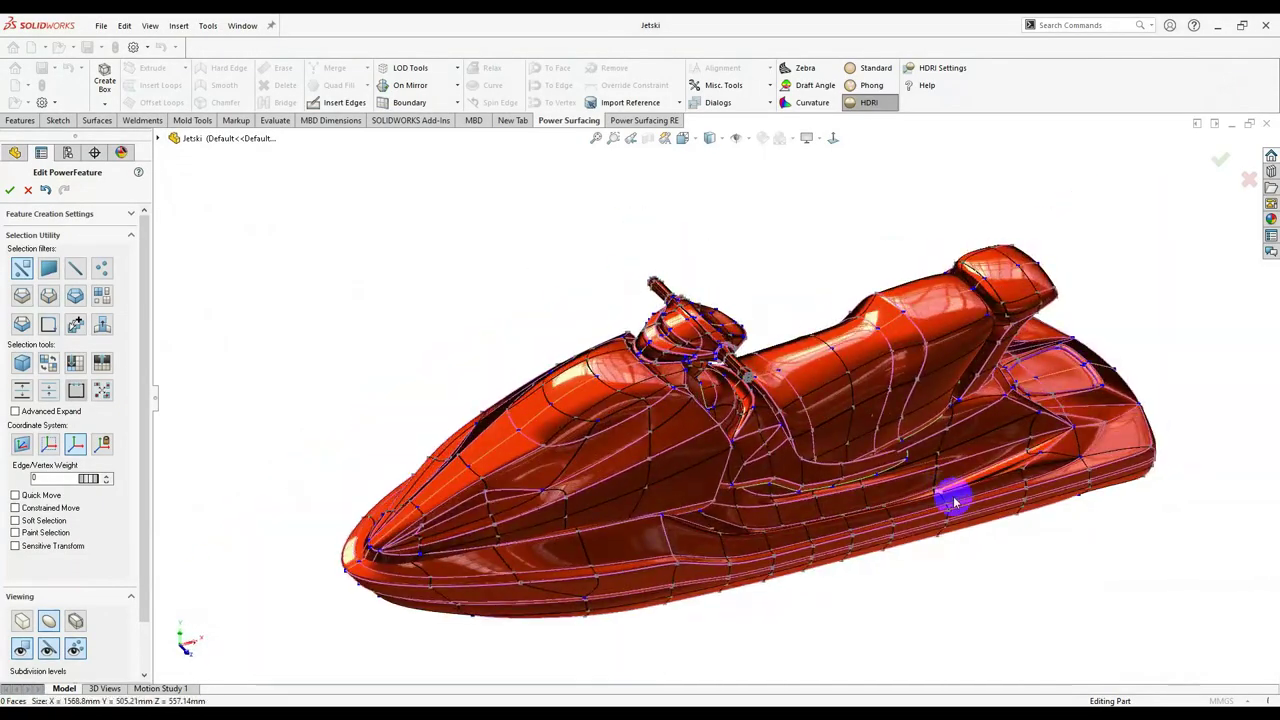
{"action": "scroll", "coordinate": [953, 502], "scroll_direction": "up", "scroll_amount": 5}
{"action": "scroll", "coordinate": [635, 492], "scroll_direction": "down", "scroll_amount": 6}
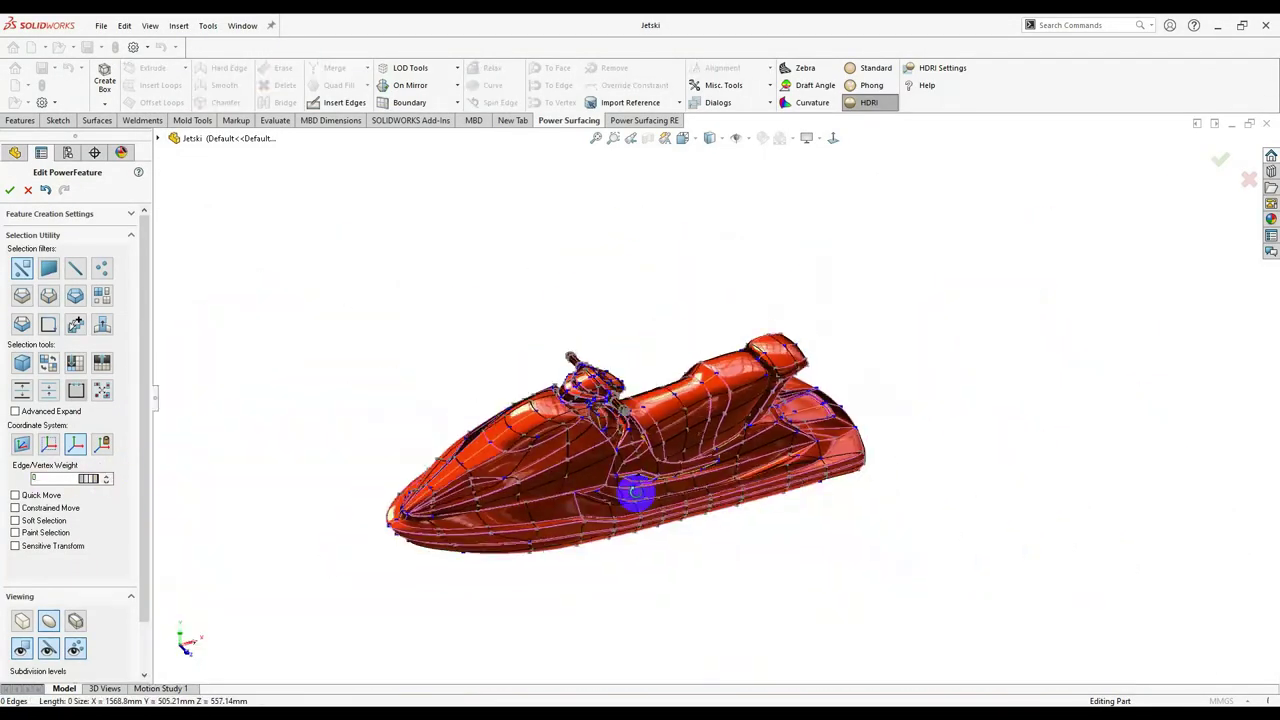
{"action": "mouse_move", "coordinate": [763, 507]}
{"action": "middle_mouse_down"}
{"action": "mouse_move", "coordinate": [686, 429]}
{"action": "mouse_move", "coordinate": [571, 429]}
{"action": "middle_mouse_up"}
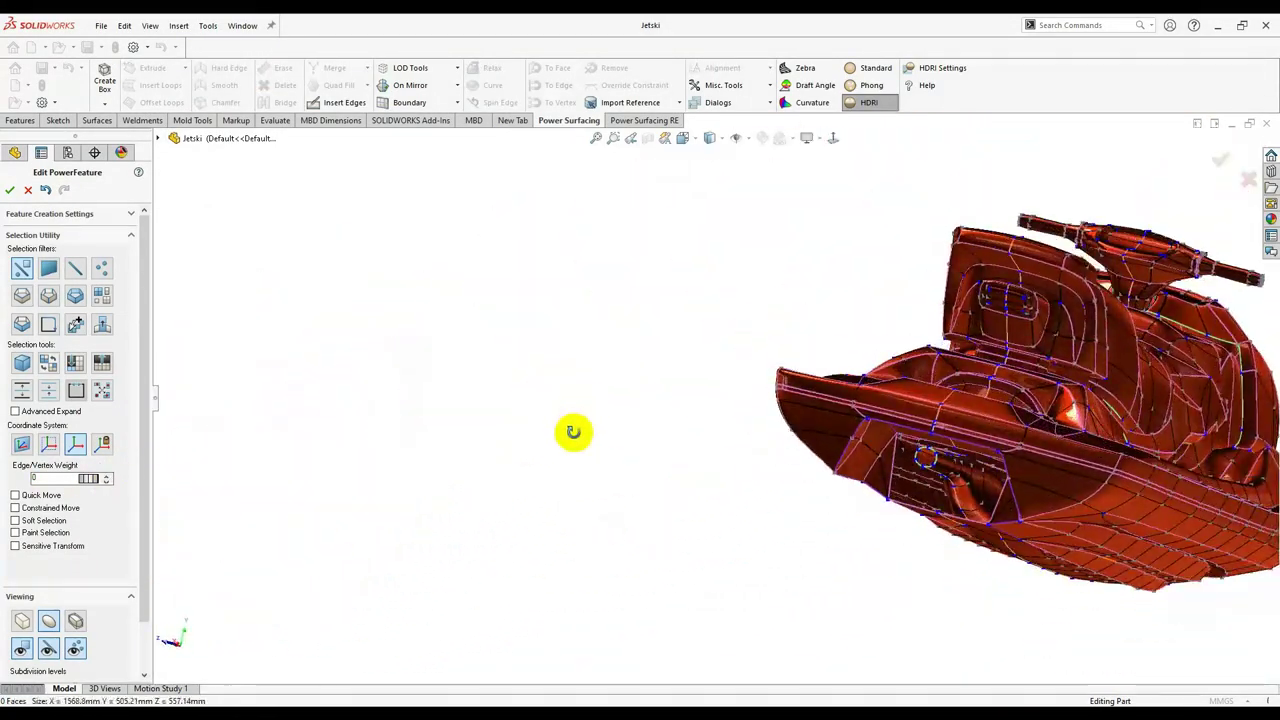
{"action": "scroll", "coordinate": [951, 400], "scroll_direction": "up", "scroll_amount": 5}
Look straight into the side intake opening and switch to the faceted cage display.
{"action": "mouse_move", "coordinate": [951, 400]}
{"action": "middle_mouse_down"}
{"action": "mouse_move", "coordinate": [983, 500]}
{"action": "mouse_move", "coordinate": [829, 489]}
{"action": "mouse_move", "coordinate": [1000, 314]}
{"action": "mouse_move", "coordinate": [963, 463]}
{"action": "mouse_move", "coordinate": [805, 428]}
{"action": "middle_mouse_up"}
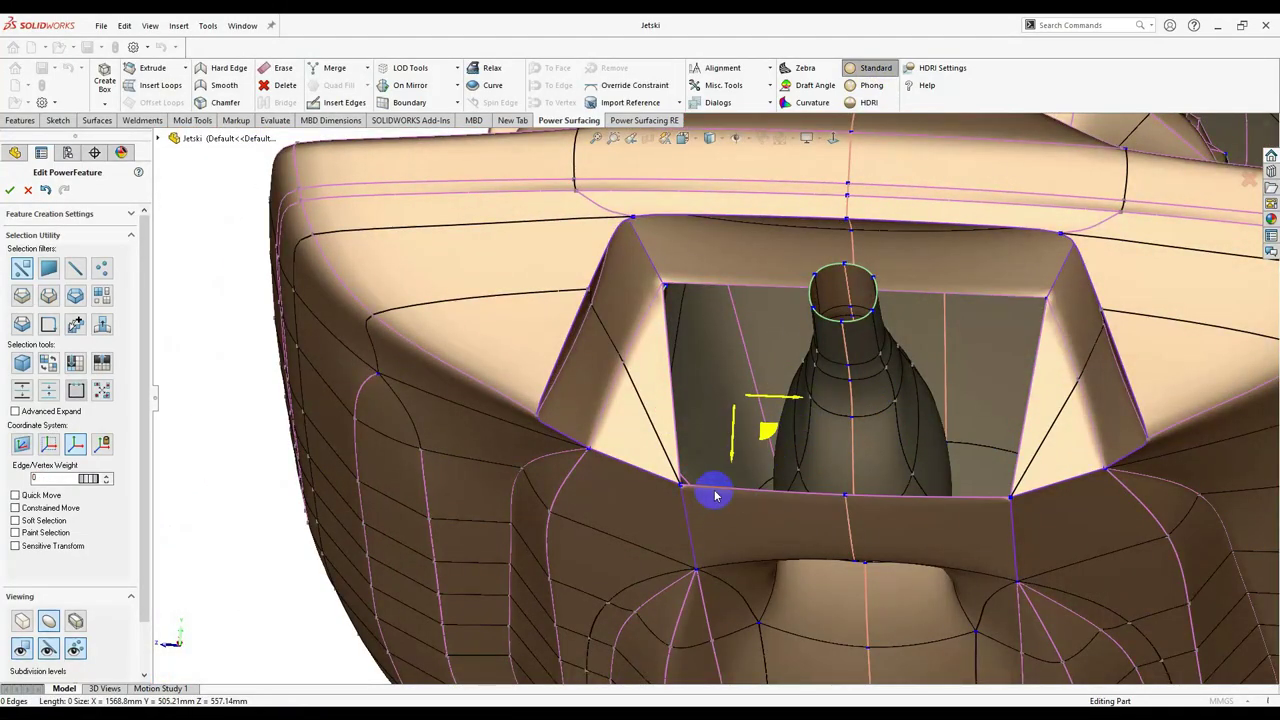
{"action": "mouse_move", "coordinate": [715, 495]}
{"action": "middle_mouse_down"}
{"action": "mouse_move", "coordinate": [909, 506]}
{"action": "mouse_move", "coordinate": [862, 412]}
{"action": "middle_mouse_up"}
{"action": "mouse_move", "coordinate": [790, 455]}
{"action": "middle_mouse_down"}
{"action": "mouse_move", "coordinate": [766, 283]}
{"action": "mouse_move", "coordinate": [529, 371]}
{"action": "mouse_move", "coordinate": [603, 290]}
{"action": "mouse_move", "coordinate": [571, 314]}
{"action": "mouse_move", "coordinate": [566, 366]}
{"action": "mouse_move", "coordinate": [650, 469]}
{"action": "middle_mouse_up"}
{"action": "key", "text": "Tab"}
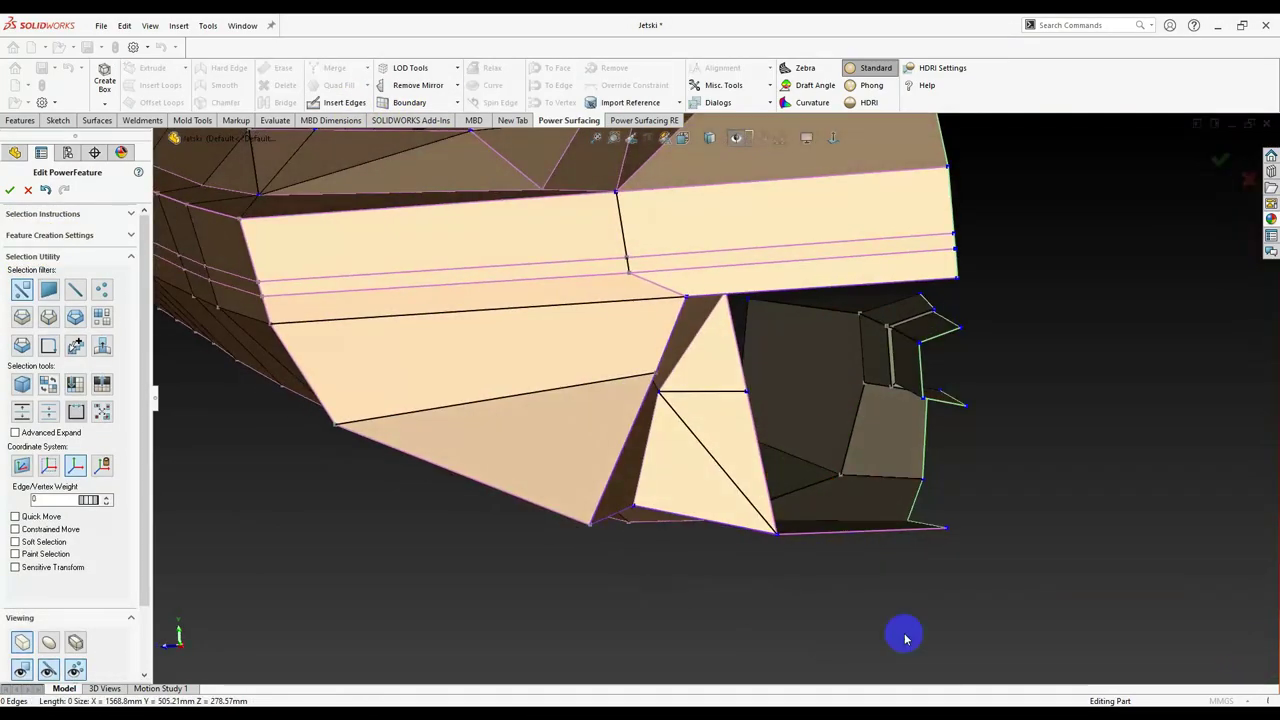
Accept the new intake edge and confirm mirroring it across the centre plane.
{"action": "mouse_move", "coordinate": [905, 638]}
{"action": "middle_mouse_down"}
{"action": "mouse_move", "coordinate": [1114, 486]}
{"action": "mouse_move", "coordinate": [994, 531]}
{"action": "mouse_move", "coordinate": [823, 566]}
{"action": "mouse_move", "coordinate": [825, 441]}
{"action": "mouse_move", "coordinate": [820, 463]}
{"action": "mouse_move", "coordinate": [795, 470]}
{"action": "mouse_move", "coordinate": [949, 580]}
{"action": "mouse_move", "coordinate": [1015, 568]}
{"action": "middle_mouse_up"}
{"action": "left_click", "coordinate": [795, 470]}
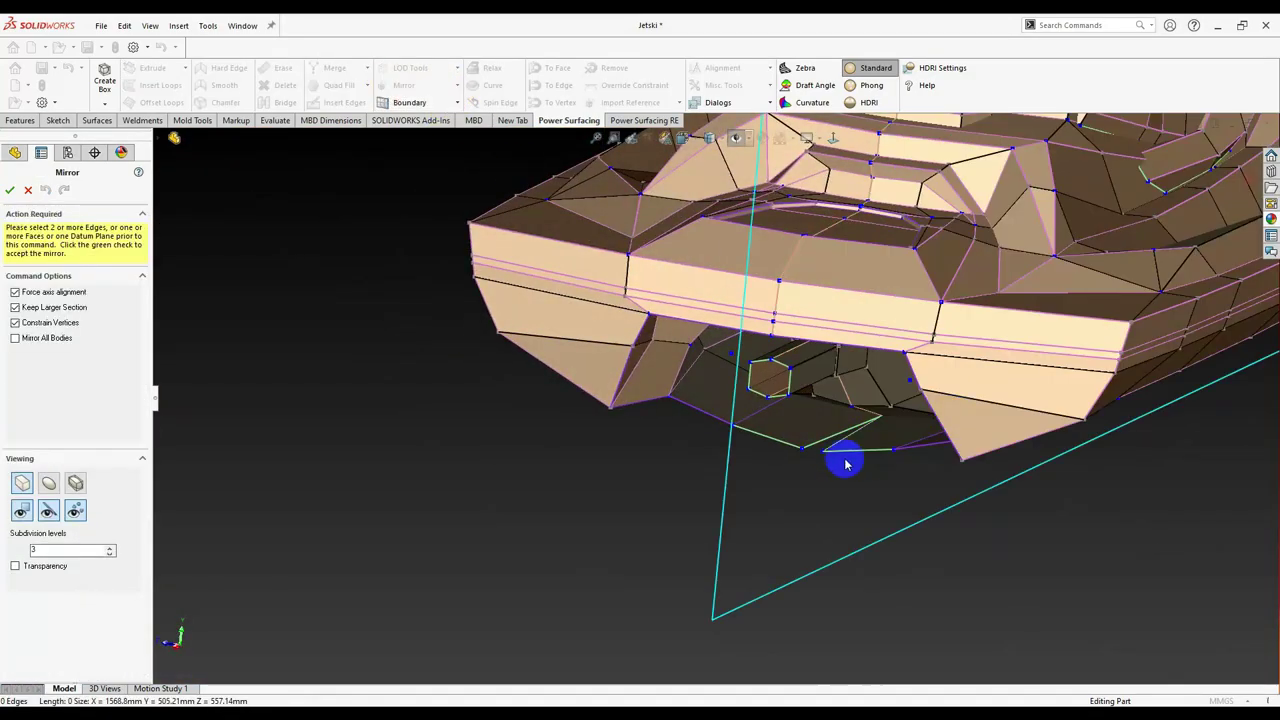
{"action": "left_click", "coordinate": [10, 191]}
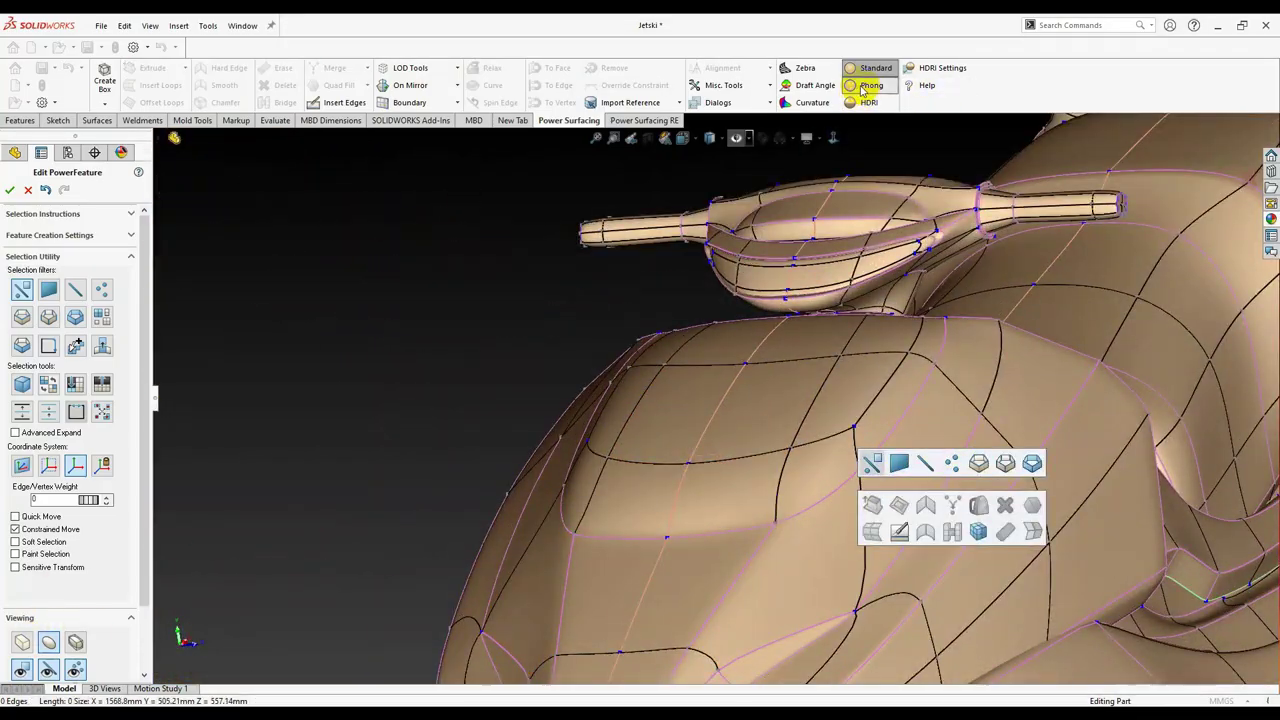
Render in Phong shading and insert edges along the front deck crease and hull side.
{"action": "left_click", "coordinate": [866, 87]}
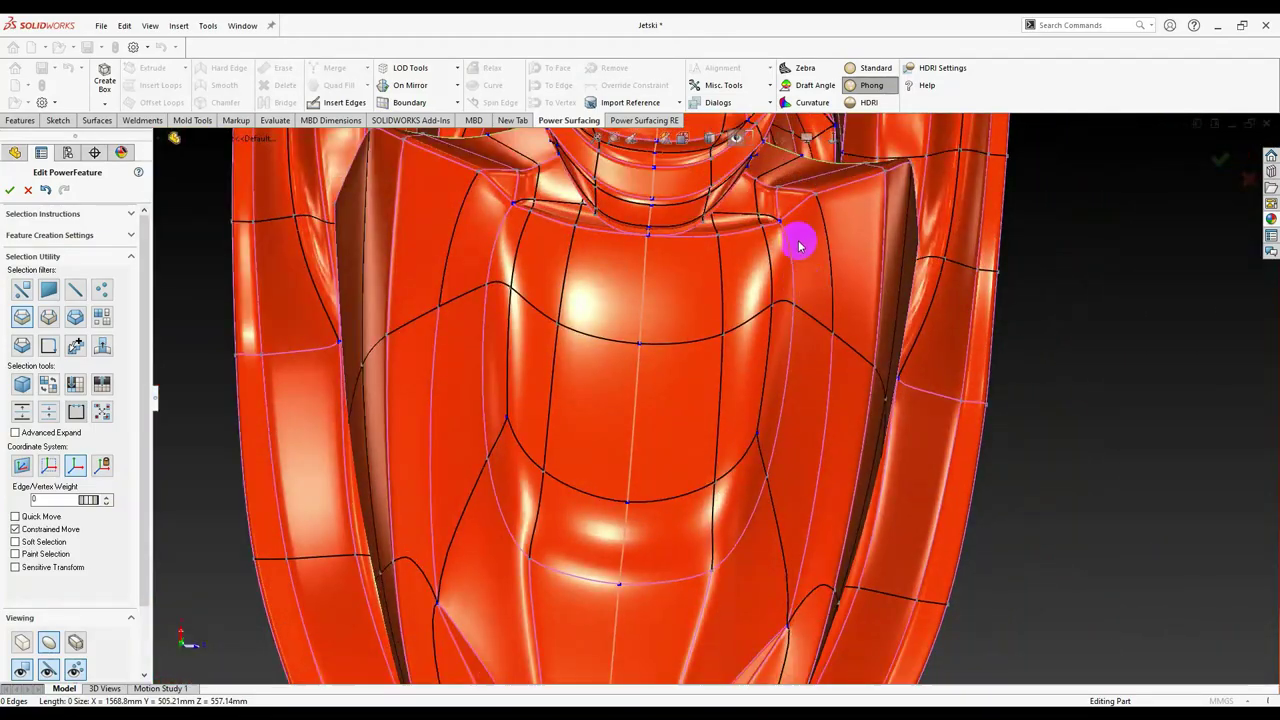
{"action": "scroll", "coordinate": [708, 497], "scroll_direction": "up", "scroll_amount": 5}
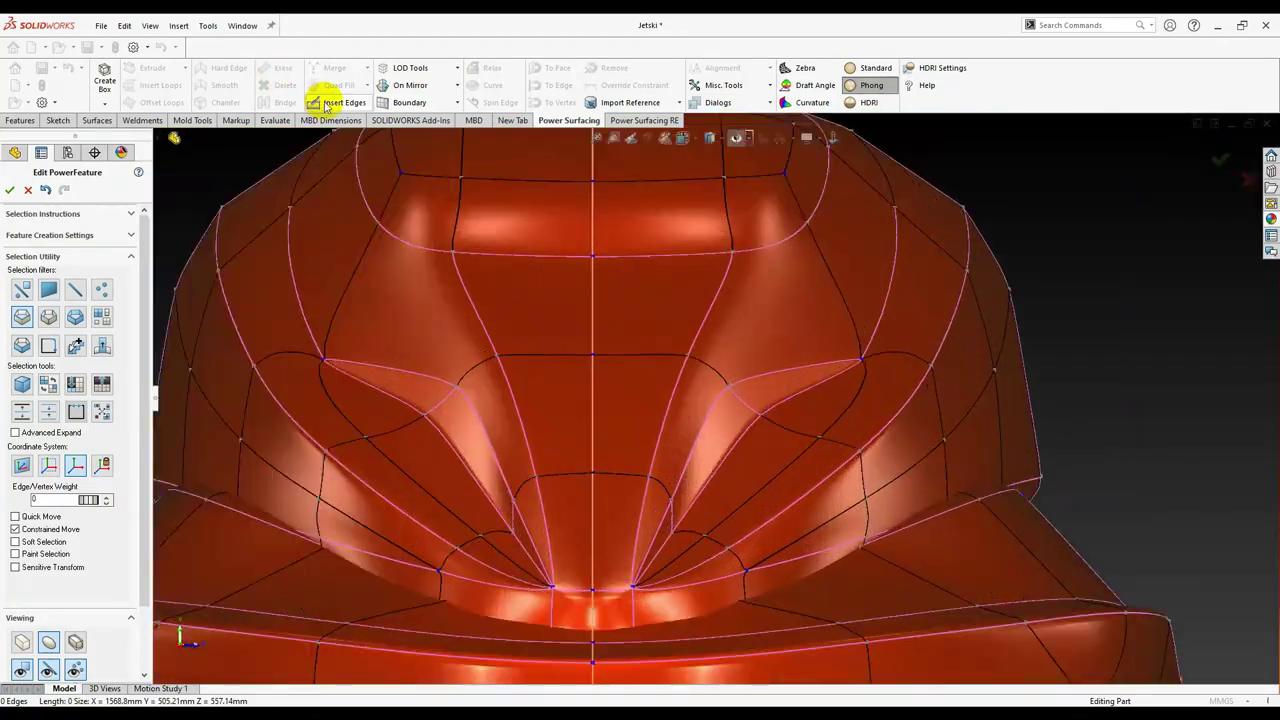
{"action": "left_click", "coordinate": [344, 102]}
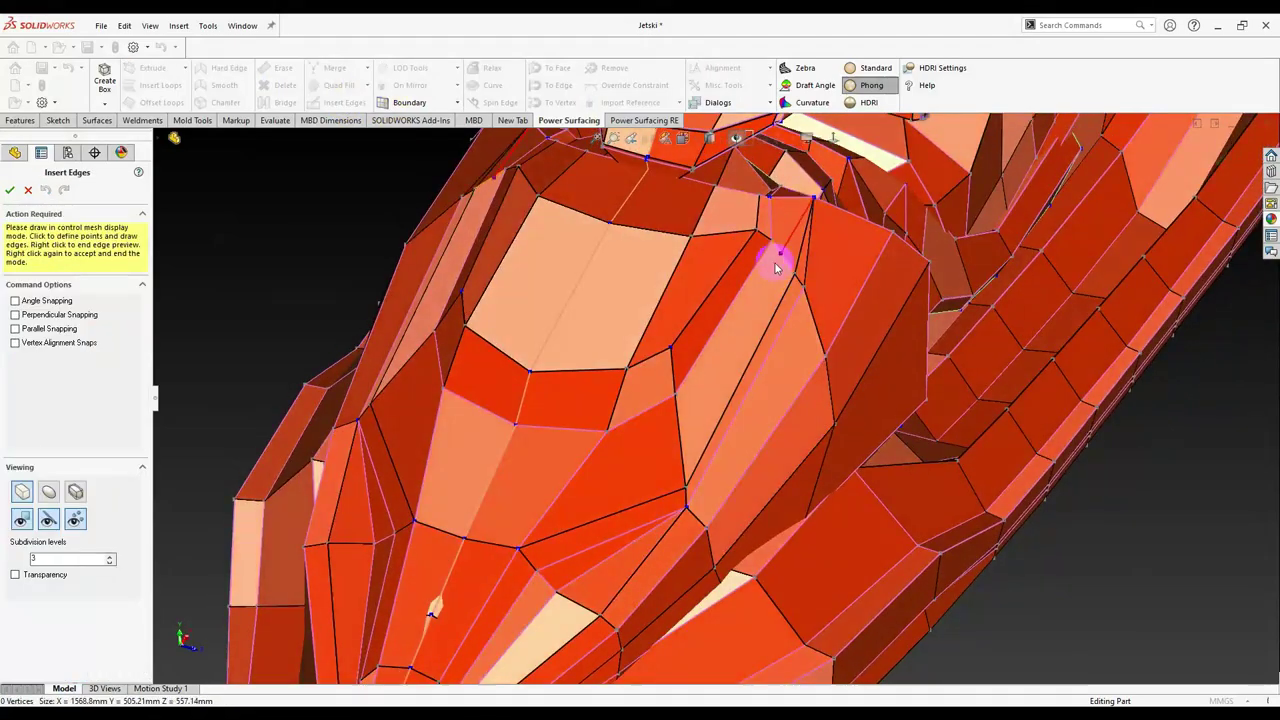
{"action": "middle_click_drag", "start_coordinate": [775, 263], "coordinate": [627, 588]}
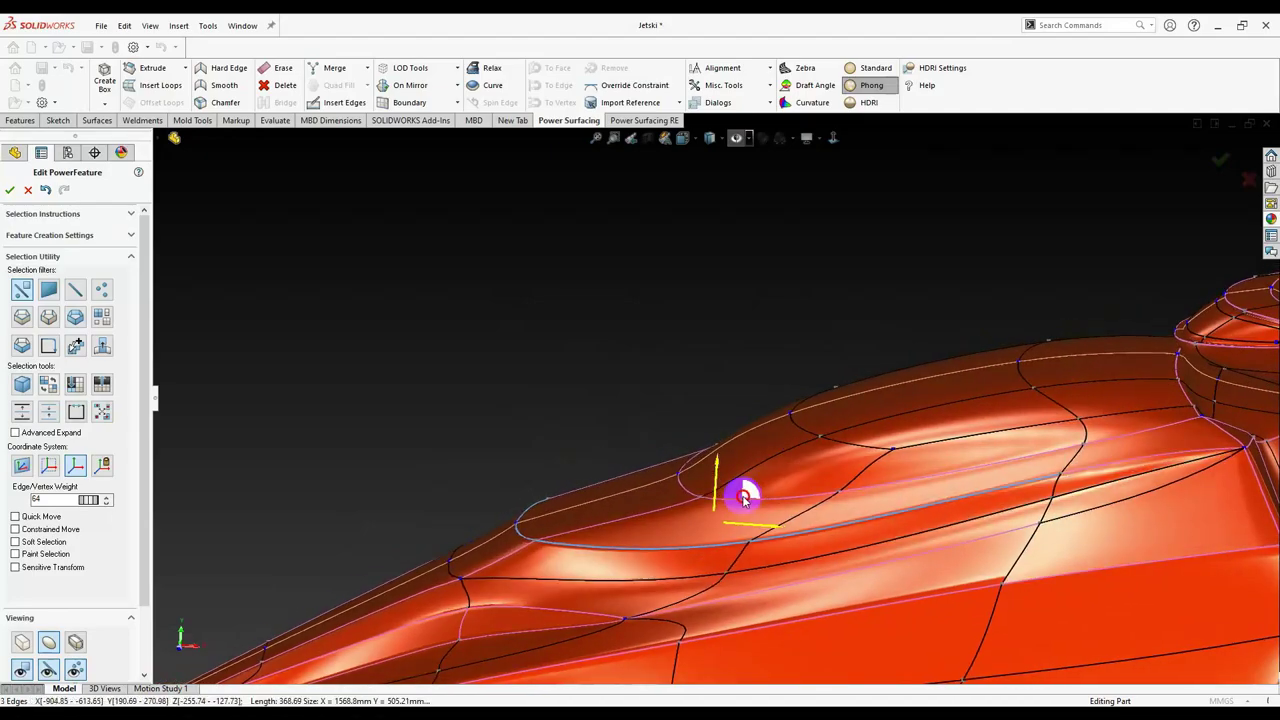
{"action": "left_click", "coordinate": [733, 553]}
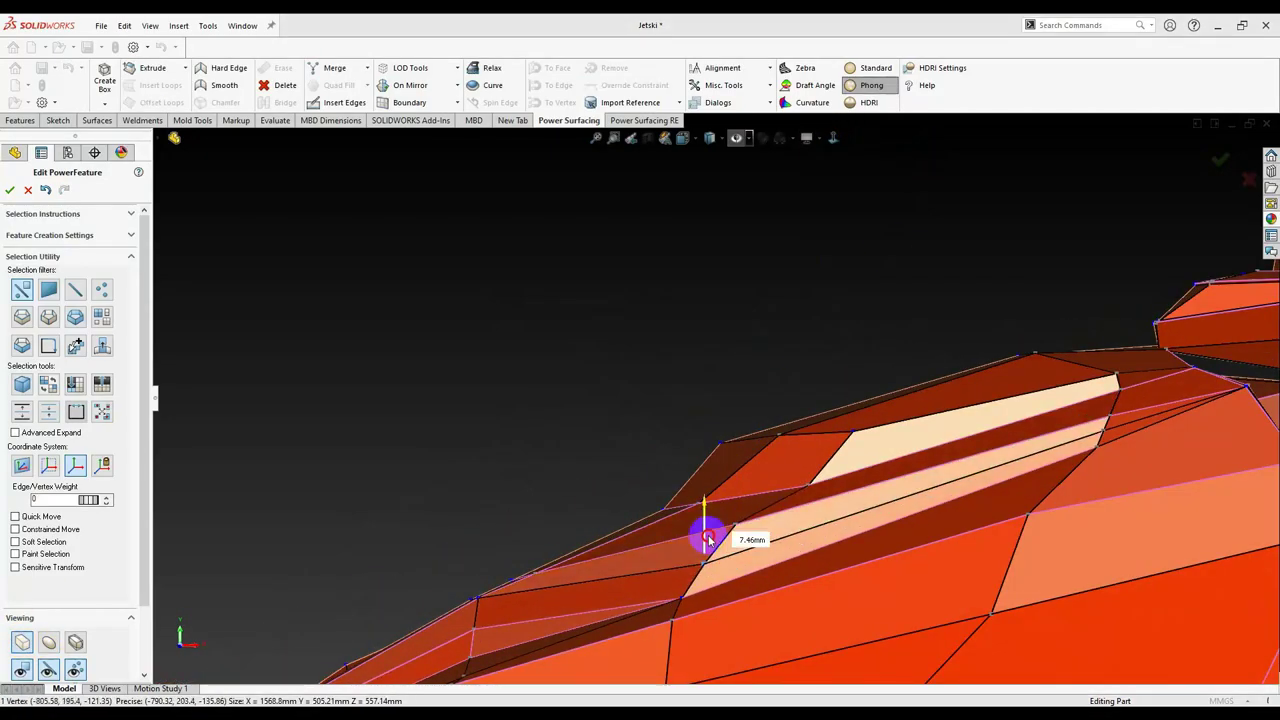
{"action": "left_click", "coordinate": [491, 567]}
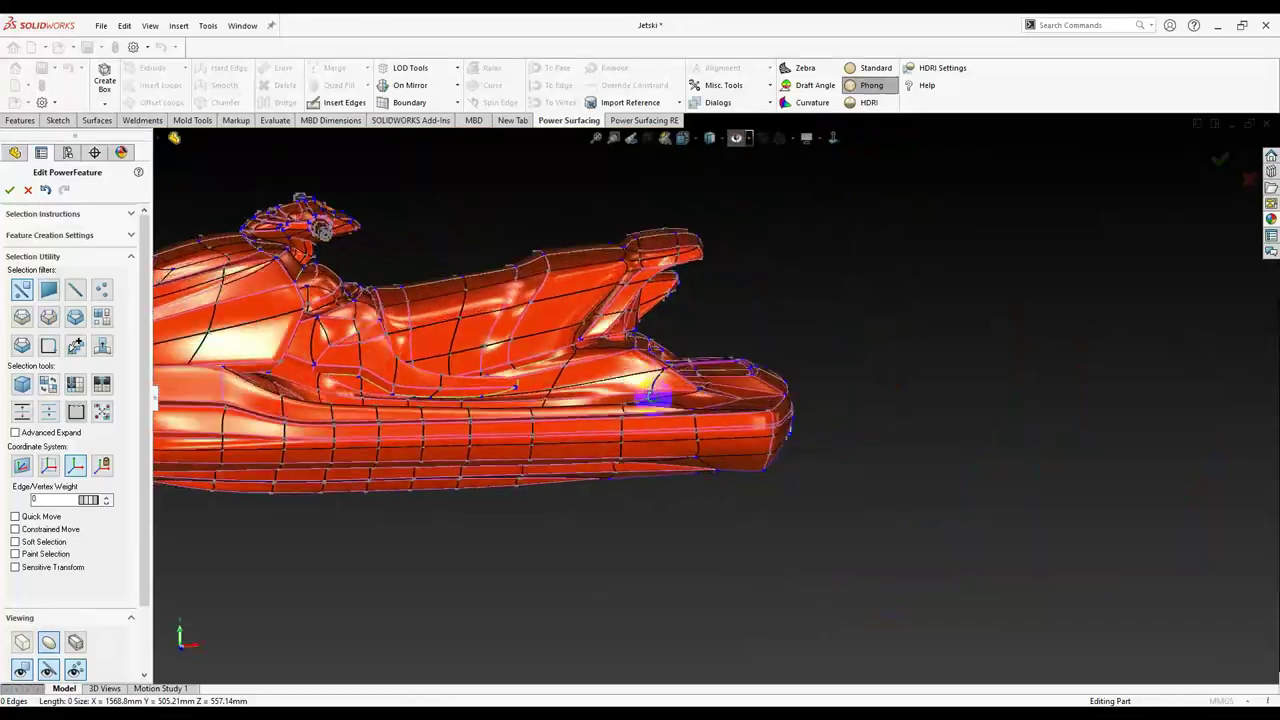
{"action": "mouse_move", "coordinate": [660, 385]}
{"action": "middle_mouse_down"}
{"action": "mouse_move", "coordinate": [843, 149]}
{"action": "mouse_move", "coordinate": [389, 177]}
{"action": "mouse_move", "coordinate": [871, 623]}
{"action": "mouse_move", "coordinate": [661, 505]}
{"action": "mouse_move", "coordinate": [1143, 177]}
{"action": "mouse_move", "coordinate": [946, 274]}
{"action": "mouse_move", "coordinate": [661, 308]}
{"action": "middle_mouse_up"}
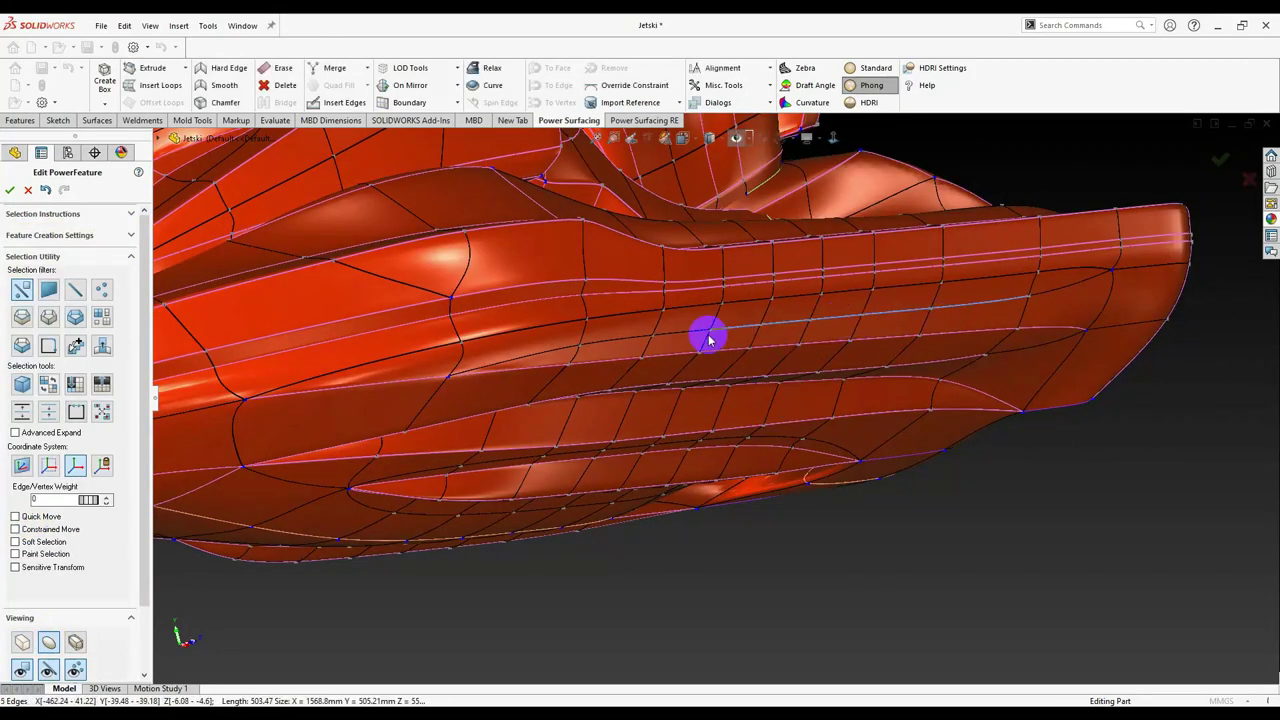
{"action": "mouse_move", "coordinate": [708, 340]}
{"action": "middle_mouse_down"}
{"action": "mouse_move", "coordinate": [823, 320]}
{"action": "mouse_move", "coordinate": [571, 380]}
{"action": "mouse_move", "coordinate": [775, 376]}
{"action": "middle_mouse_up"}
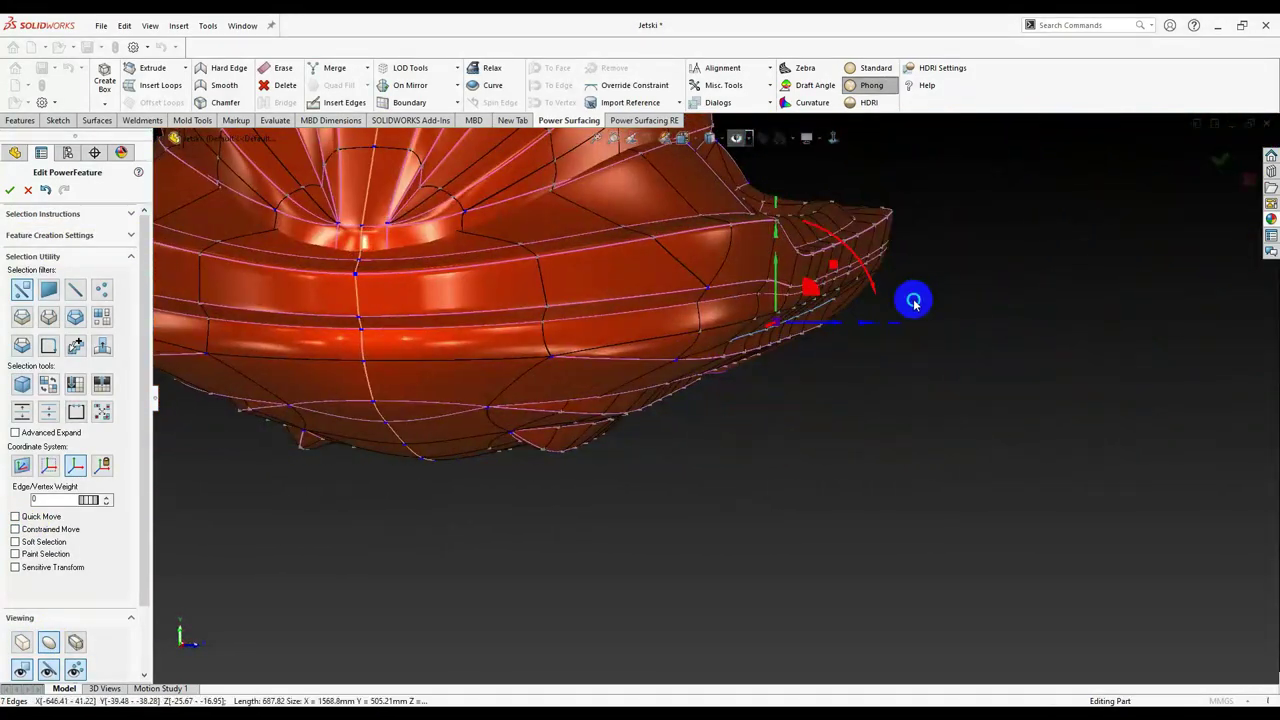
{"action": "mouse_move", "coordinate": [946, 360]}
{"action": "middle_mouse_down"}
{"action": "mouse_move", "coordinate": [886, 334]}
{"action": "mouse_move", "coordinate": [820, 477]}
{"action": "mouse_move", "coordinate": [829, 349]}
{"action": "mouse_move", "coordinate": [612, 506]}
{"action": "mouse_move", "coordinate": [980, 303]}
{"action": "mouse_move", "coordinate": [804, 378]}
{"action": "middle_mouse_up"}
Select a side recess face on the body and return to the smooth subdivision display.
{"action": "scroll", "coordinate": [906, 334], "scroll_direction": "up", "scroll_amount": 5}
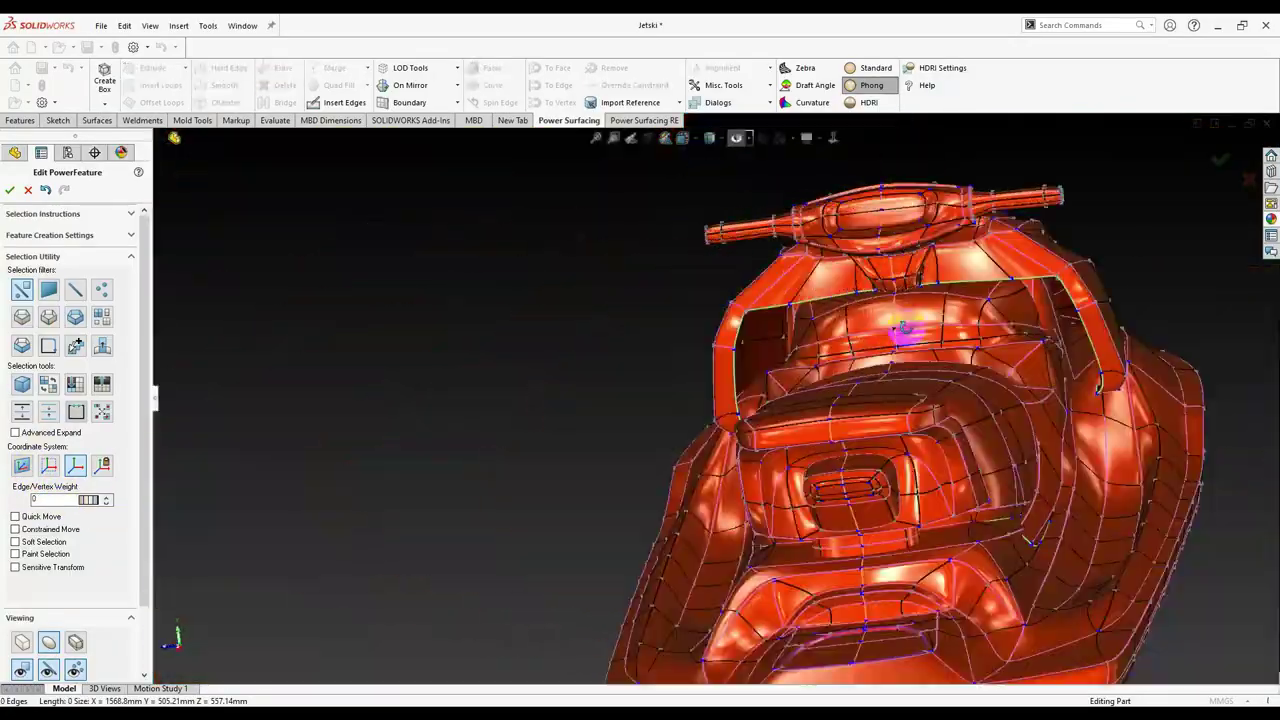
{"action": "middle_click_drag", "start_coordinate": [906, 334], "coordinate": [894, 306]}
{"action": "scroll", "coordinate": [914, 434], "scroll_direction": "down", "scroll_amount": 5}
{"action": "key", "text": "i"}
{"action": "key", "text": "Escape"}
{"action": "mouse_move", "coordinate": [933, 388]}
{"action": "middle_mouse_down"}
{"action": "mouse_move", "coordinate": [691, 369]}
{"action": "mouse_move", "coordinate": [677, 334]}
{"action": "mouse_move", "coordinate": [683, 374]}
{"action": "mouse_move", "coordinate": [625, 376]}
{"action": "mouse_move", "coordinate": [673, 423]}
{"action": "middle_mouse_up"}
{"action": "left_click", "coordinate": [625, 376]}
{"action": "key", "text": "Tab"}
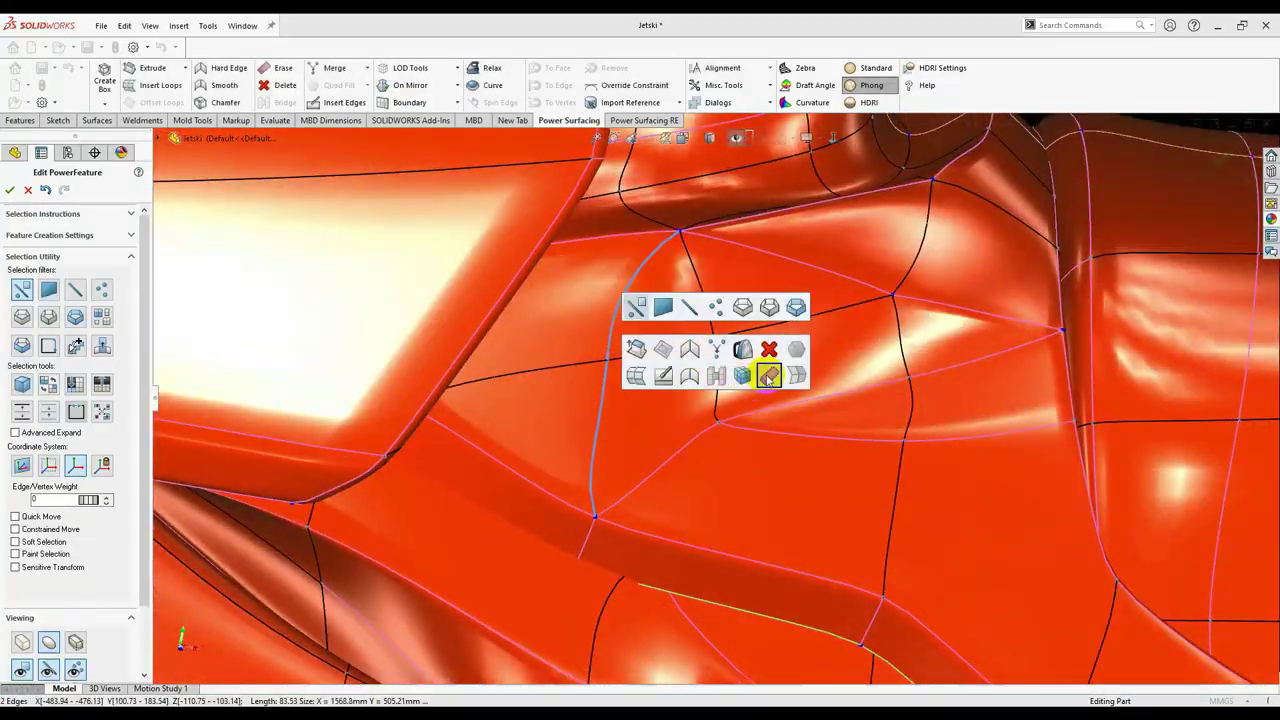
Inspect the selected blue side faces from wider top-down and all-around views.
{"action": "mouse_move", "coordinate": [769, 376]}
{"action": "middle_mouse_down"}
{"action": "mouse_move", "coordinate": [643, 409]}
{"action": "mouse_move", "coordinate": [737, 286]}
{"action": "mouse_move", "coordinate": [680, 337]}
{"action": "mouse_move", "coordinate": [765, 343]}
{"action": "middle_mouse_up"}
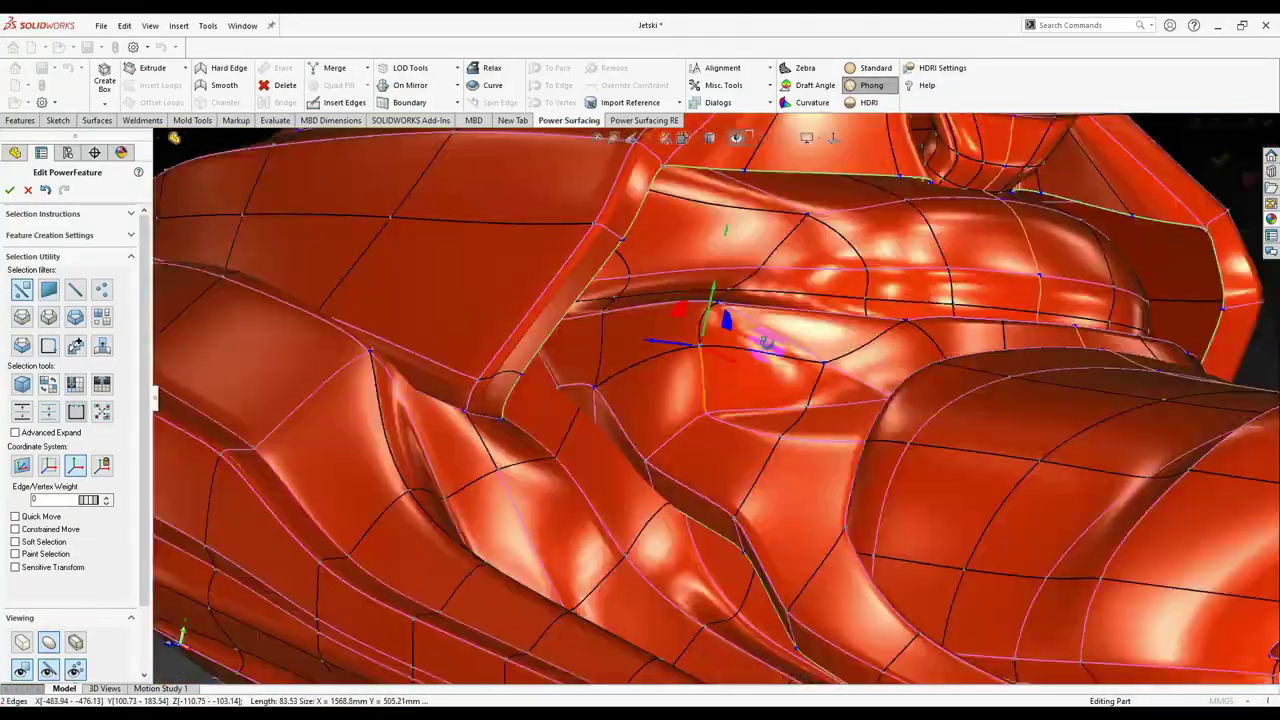
{"action": "scroll", "coordinate": [765, 343], "scroll_direction": "up", "scroll_amount": 5}
{"action": "mouse_move", "coordinate": [866, 240]}
{"action": "middle_mouse_down"}
{"action": "mouse_move", "coordinate": [820, 477]}
{"action": "mouse_move", "coordinate": [820, 551]}
{"action": "middle_mouse_up"}
{"action": "scroll", "coordinate": [830, 405], "scroll_direction": "down", "scroll_amount": 5}
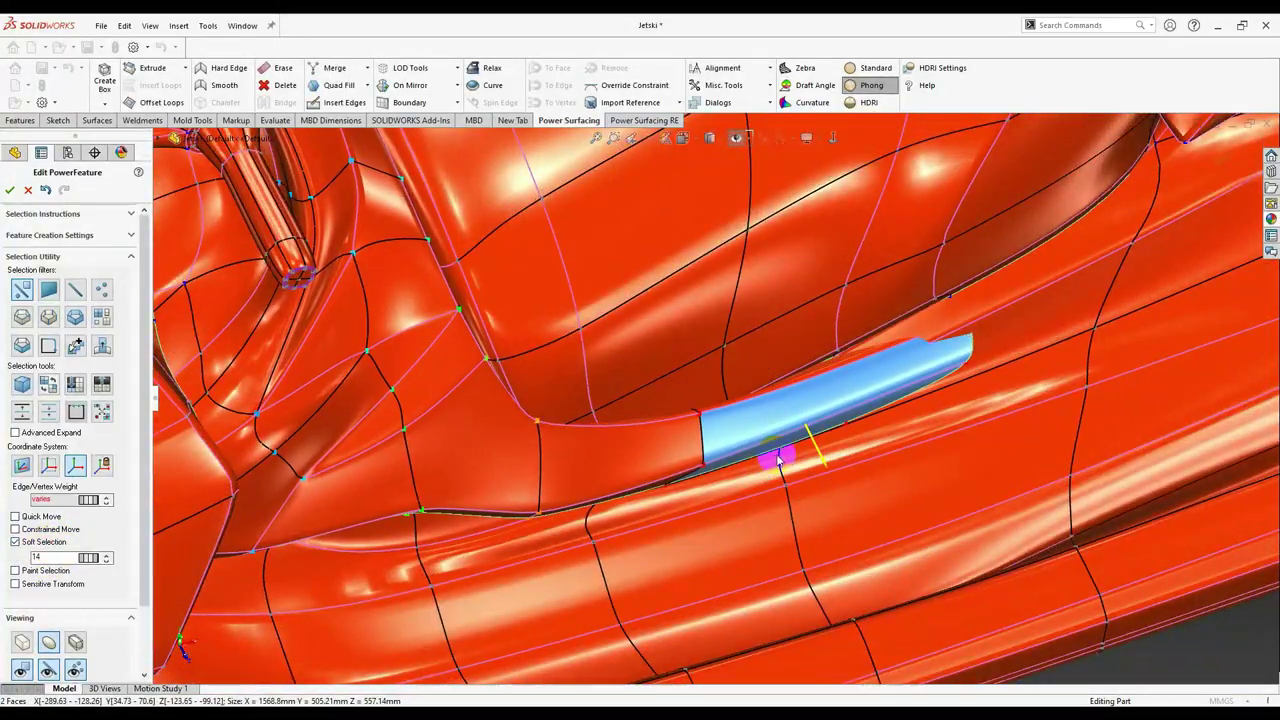
{"action": "mouse_move", "coordinate": [780, 462]}
{"action": "middle_mouse_down"}
{"action": "mouse_move", "coordinate": [748, 500]}
{"action": "mouse_move", "coordinate": [810, 381]}
{"action": "mouse_move", "coordinate": [799, 466]}
{"action": "middle_mouse_up"}
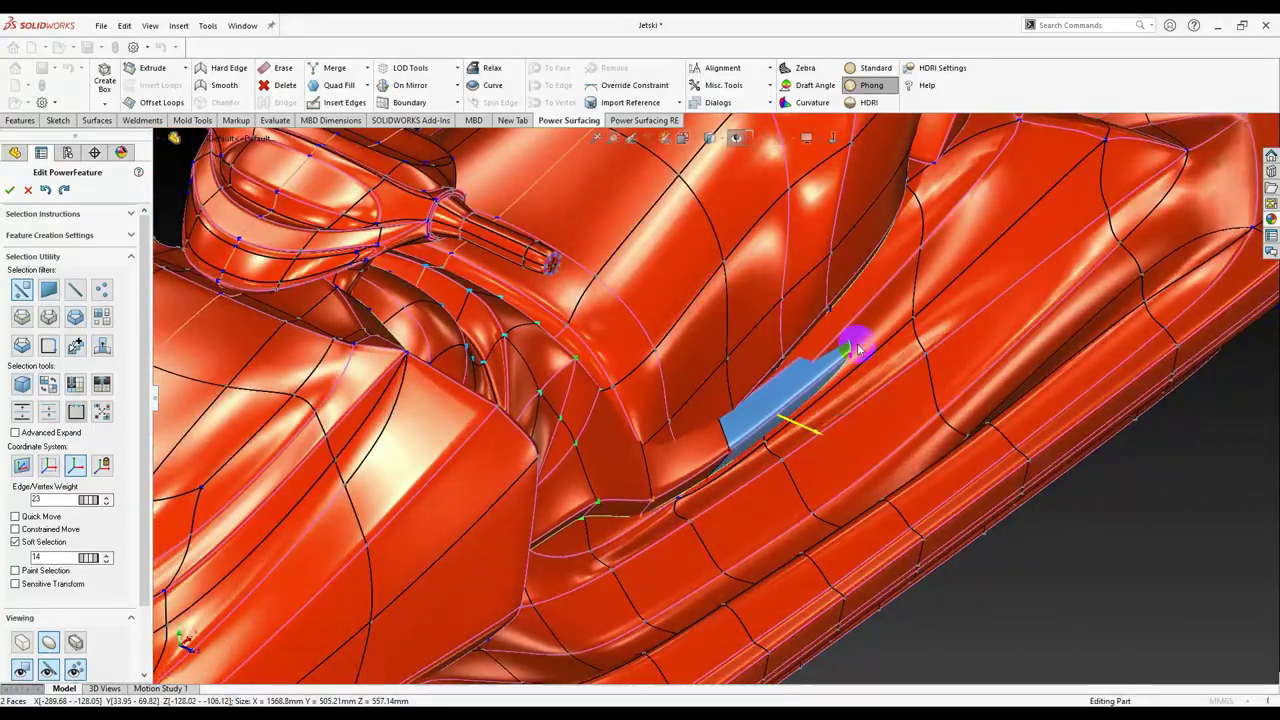
{"action": "mouse_move", "coordinate": [857, 348]}
{"action": "middle_mouse_down"}
{"action": "mouse_move", "coordinate": [820, 351]}
{"action": "mouse_move", "coordinate": [863, 349]}
{"action": "mouse_move", "coordinate": [737, 400]}
{"action": "mouse_move", "coordinate": [407, 456]}
{"action": "mouse_move", "coordinate": [600, 486]}
{"action": "mouse_move", "coordinate": [614, 434]}
{"action": "mouse_move", "coordinate": [706, 551]}
{"action": "mouse_move", "coordinate": [757, 428]}
{"action": "middle_mouse_up"}
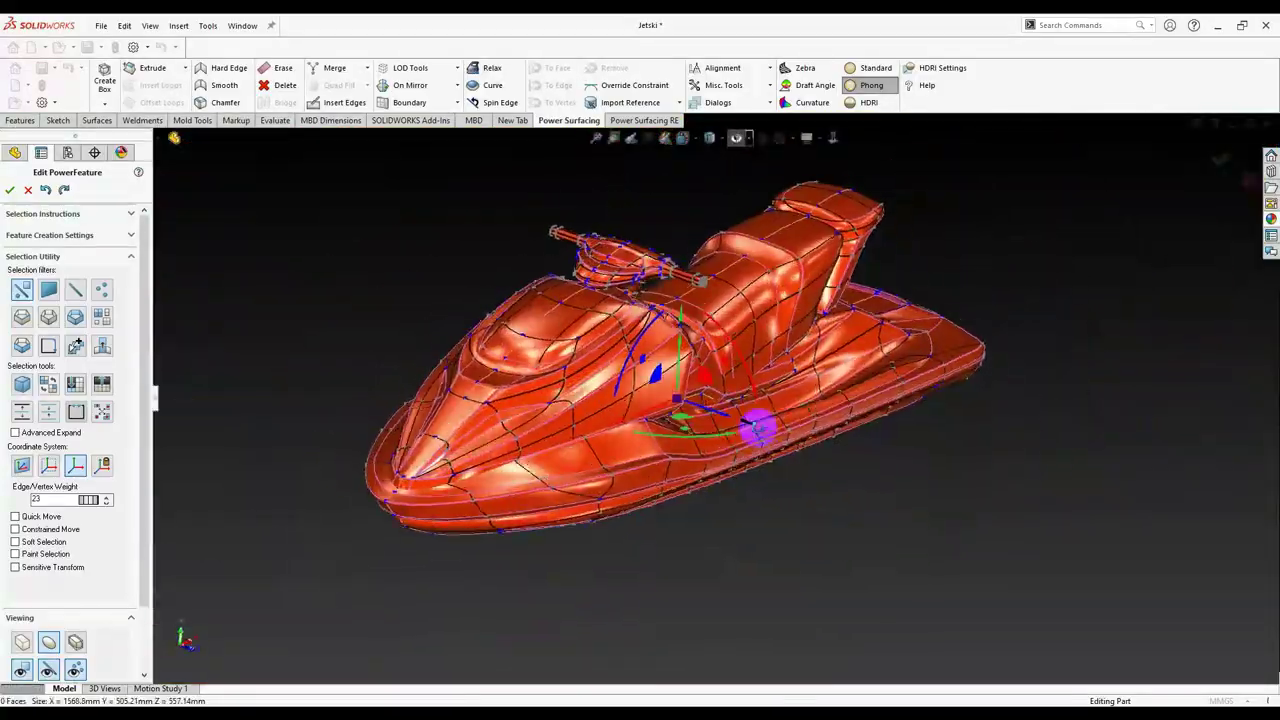
Select the edge loop beside the seat and an edge near the handlebar, then clear the selection.
{"action": "scroll", "coordinate": [760, 455], "scroll_direction": "down", "scroll_amount": 5}
{"action": "middle_click_drag", "start_coordinate": [657, 300], "coordinate": [629, 566]}
{"action": "left_click", "coordinate": [634, 459]}
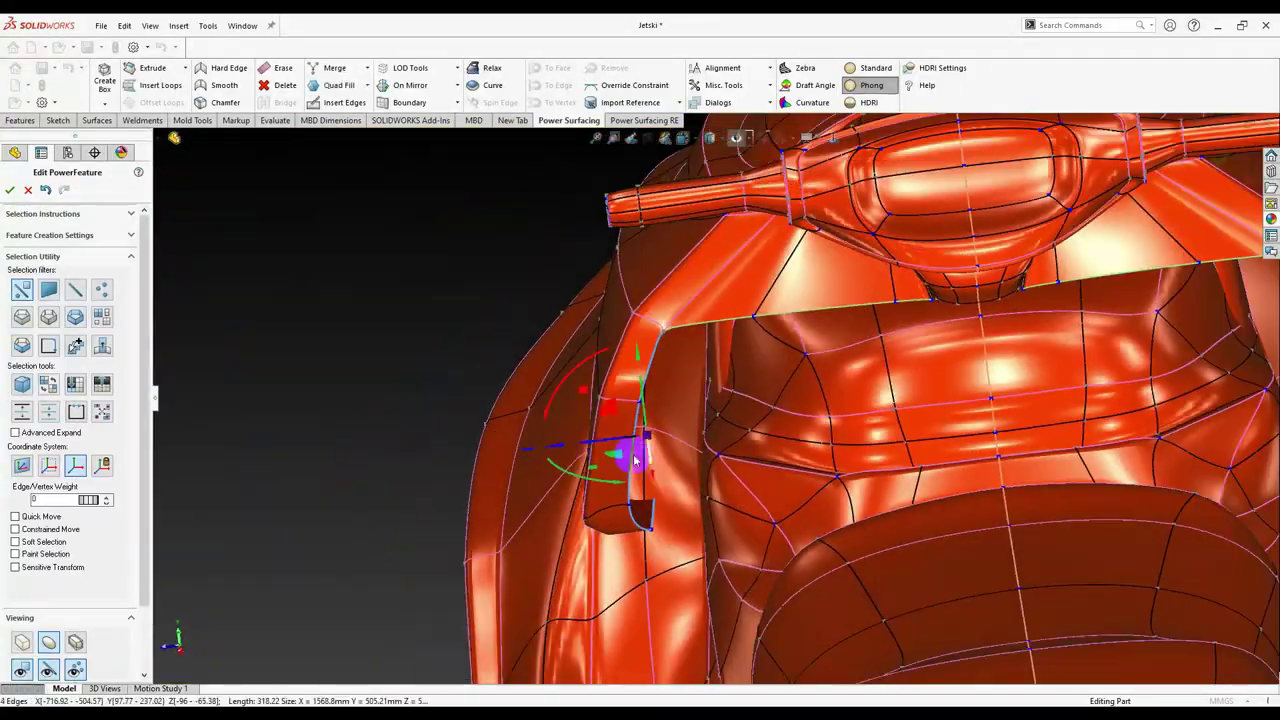
{"action": "scroll", "coordinate": [810, 348], "scroll_direction": "up", "scroll_amount": 5}
{"action": "mouse_move", "coordinate": [663, 363]}
{"action": "middle_mouse_down"}
{"action": "mouse_move", "coordinate": [1080, 366]}
{"action": "mouse_move", "coordinate": [991, 429]}
{"action": "mouse_move", "coordinate": [648, 478]}
{"action": "mouse_move", "coordinate": [651, 429]}
{"action": "mouse_move", "coordinate": [803, 380]}
{"action": "mouse_move", "coordinate": [822, 487]}
{"action": "mouse_move", "coordinate": [766, 330]}
{"action": "middle_mouse_up"}
{"action": "scroll", "coordinate": [991, 429], "scroll_direction": "down", "scroll_amount": 4}
{"action": "scroll", "coordinate": [648, 478], "scroll_direction": "up", "scroll_amount": 5}
{"action": "scroll", "coordinate": [803, 380], "scroll_direction": "down", "scroll_amount": 3}
{"action": "scroll", "coordinate": [766, 330], "scroll_direction": "down", "scroll_amount": 2}
{"action": "left_click", "coordinate": [766, 330]}
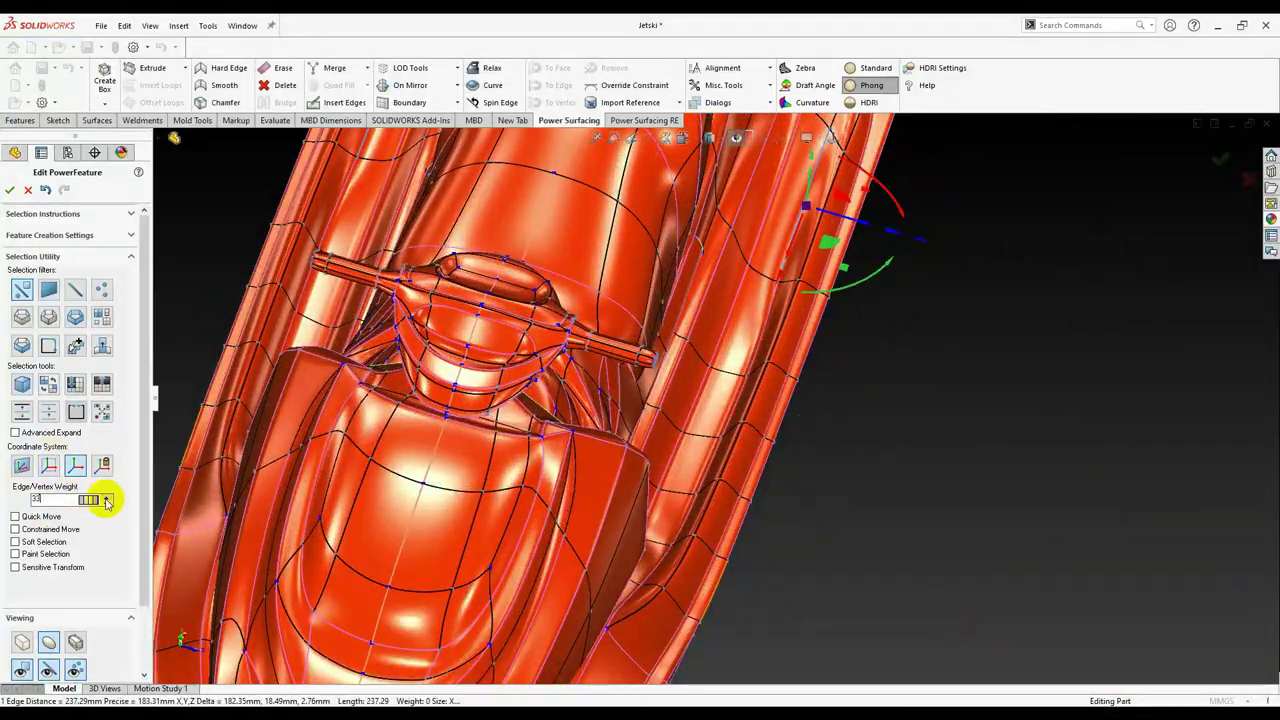
{"action": "left_click", "coordinate": [866, 543]}
Orbit the jet ski through side and top-down views to a close-up of the rear seat.
{"action": "scroll", "coordinate": [866, 543], "scroll_direction": "up", "scroll_amount": 3}
{"action": "middle_click_drag", "start_coordinate": [866, 543], "coordinate": [700, 420]}
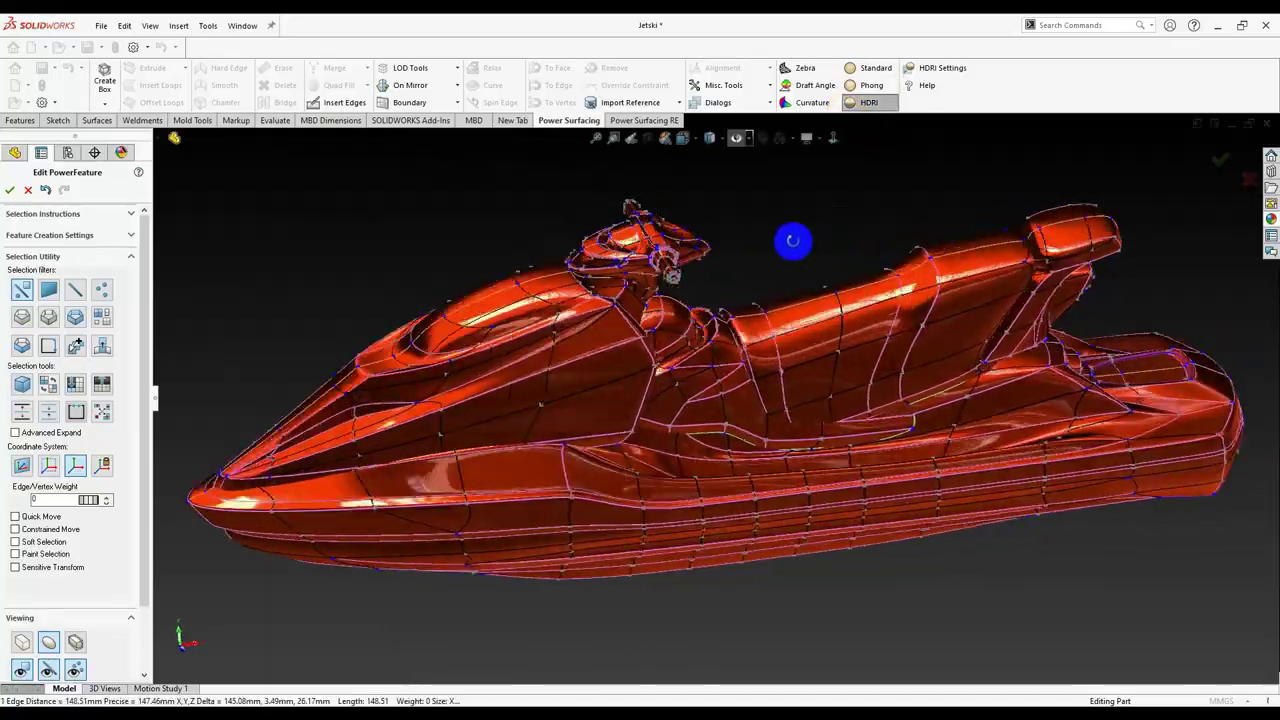
{"action": "middle_click_drag", "start_coordinate": [986, 301], "coordinate": [586, 374]}
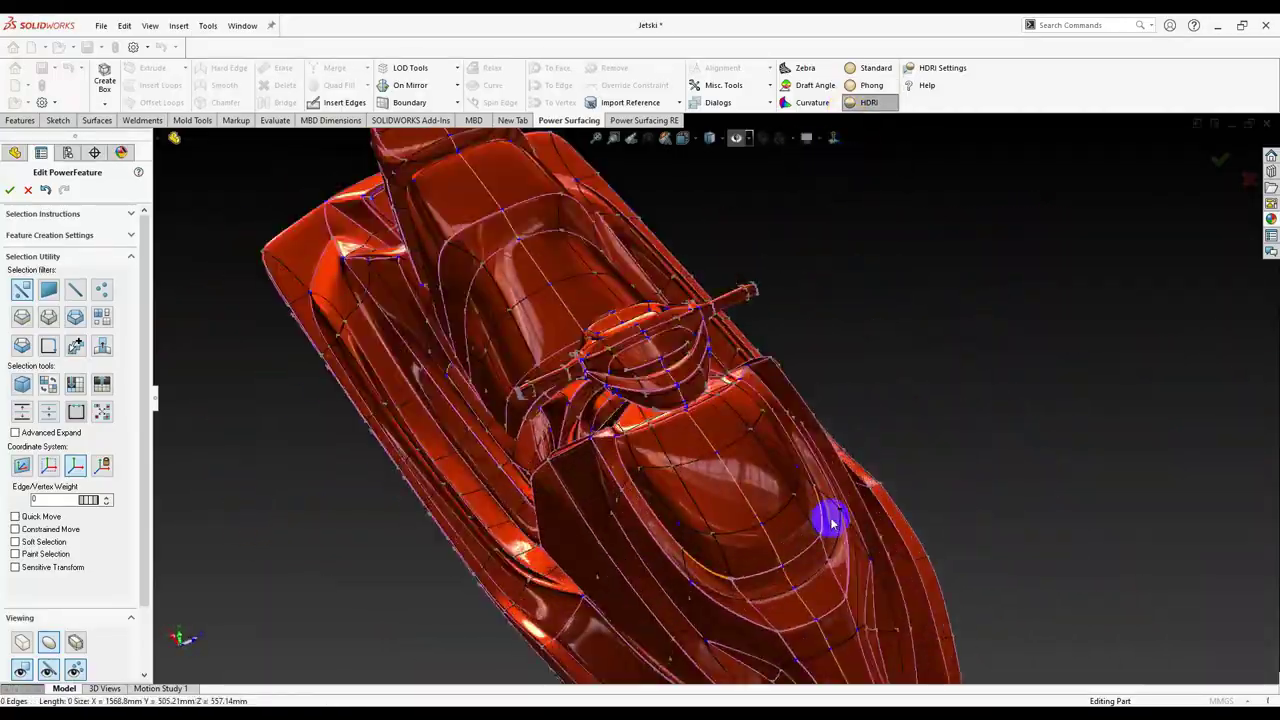
{"action": "scroll", "coordinate": [726, 349], "scroll_direction": "down", "scroll_amount": 3}
{"action": "scroll", "coordinate": [1071, 471], "scroll_direction": "up", "scroll_amount": 3}
{"action": "scroll", "coordinate": [494, 340], "scroll_direction": "down", "scroll_amount": 3}
{"action": "mouse_move", "coordinate": [1071, 471]}
{"action": "middle_mouse_down"}
{"action": "mouse_move", "coordinate": [494, 340]}
{"action": "mouse_move", "coordinate": [886, 386]}
{"action": "mouse_move", "coordinate": [929, 466]}
{"action": "mouse_move", "coordinate": [929, 543]}
{"action": "mouse_move", "coordinate": [930, 427]}
{"action": "mouse_move", "coordinate": [865, 406]}
{"action": "middle_mouse_up"}
{"action": "scroll", "coordinate": [617, 359], "scroll_direction": "up", "scroll_amount": 3}
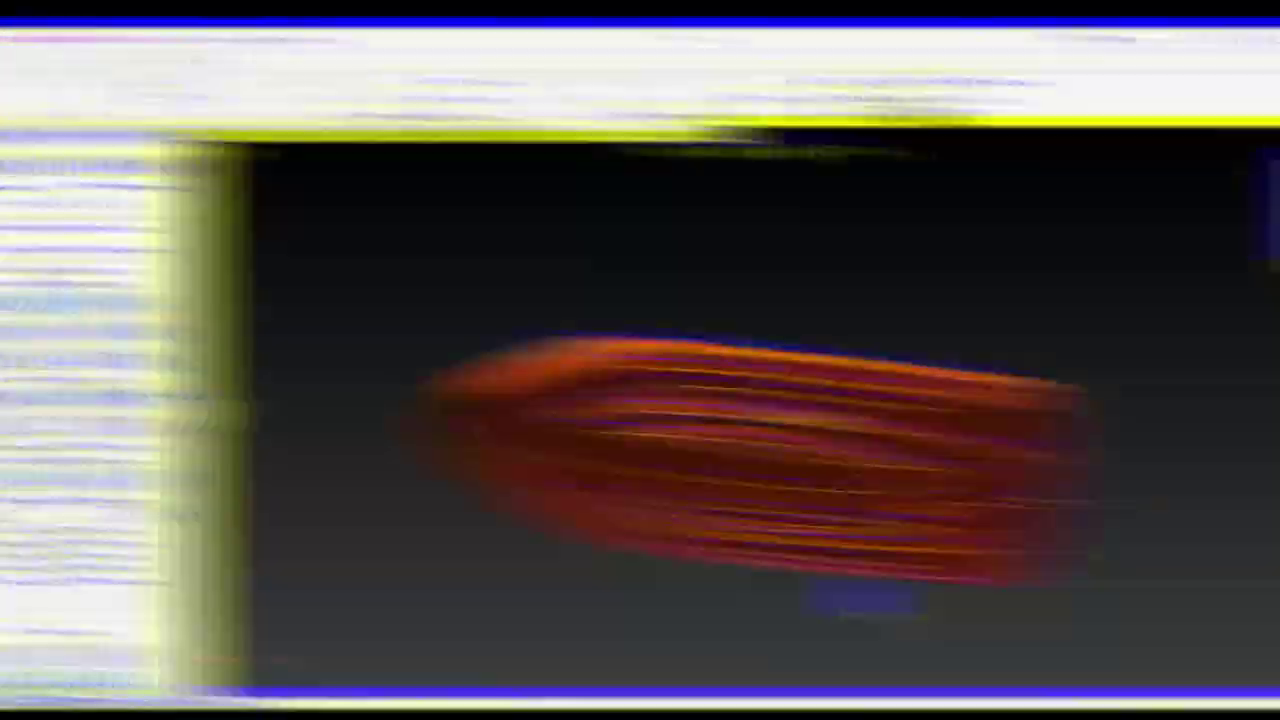